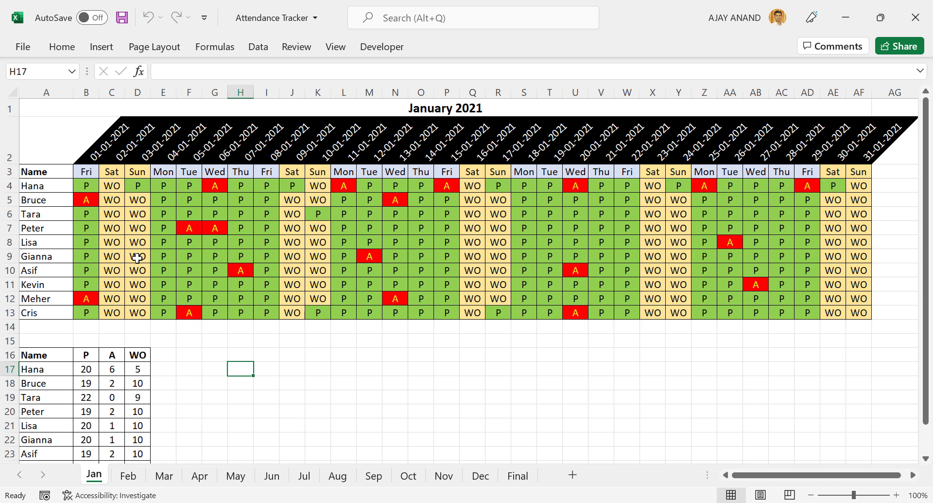
Try the P/A/WO choices on O7 and I10, leaving both as P
left_click(421, 227)
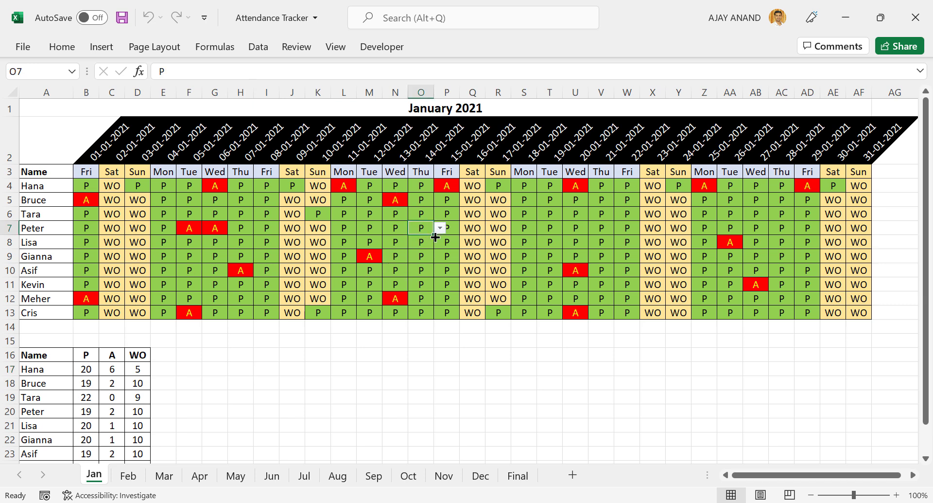
left_click(440, 227)
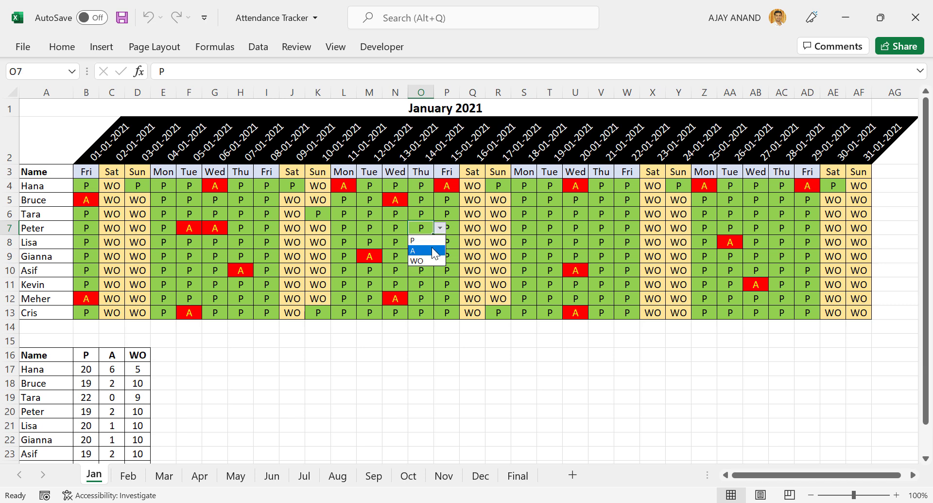
left_click(270, 269)
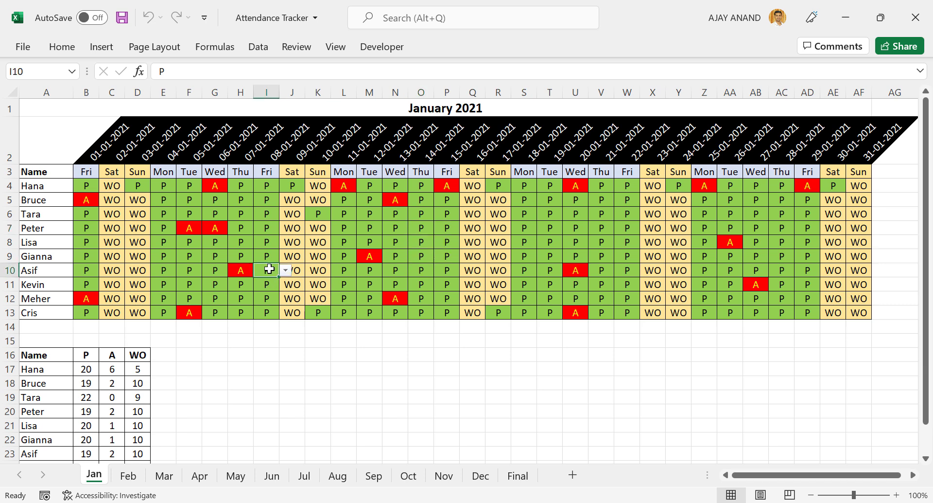
left_click(286, 270)
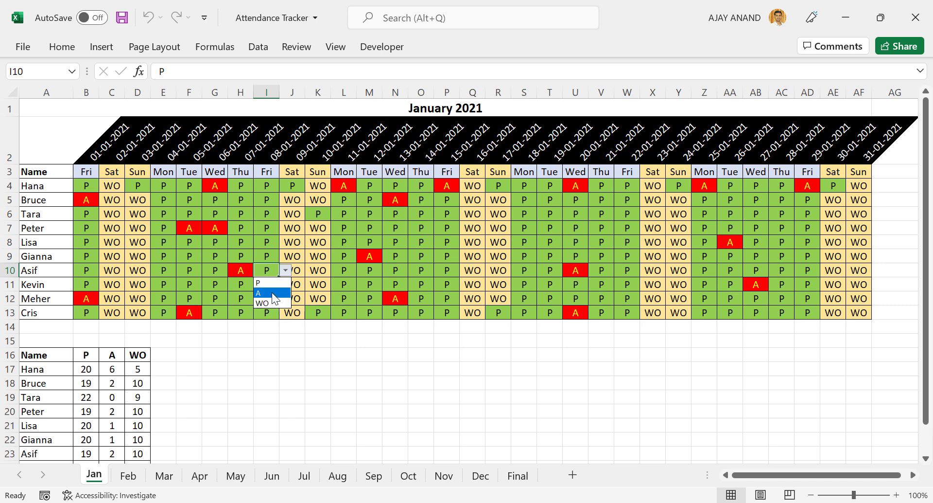
left_click(272, 293)
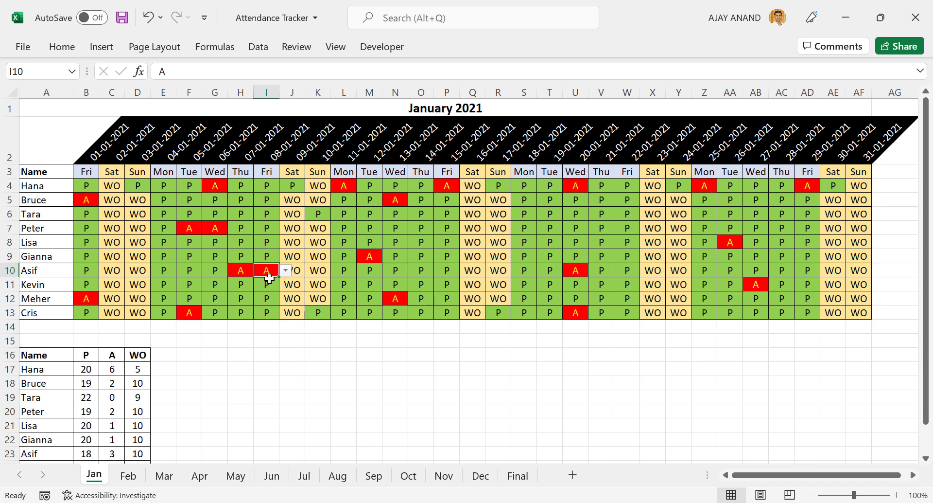
left_click(286, 271)
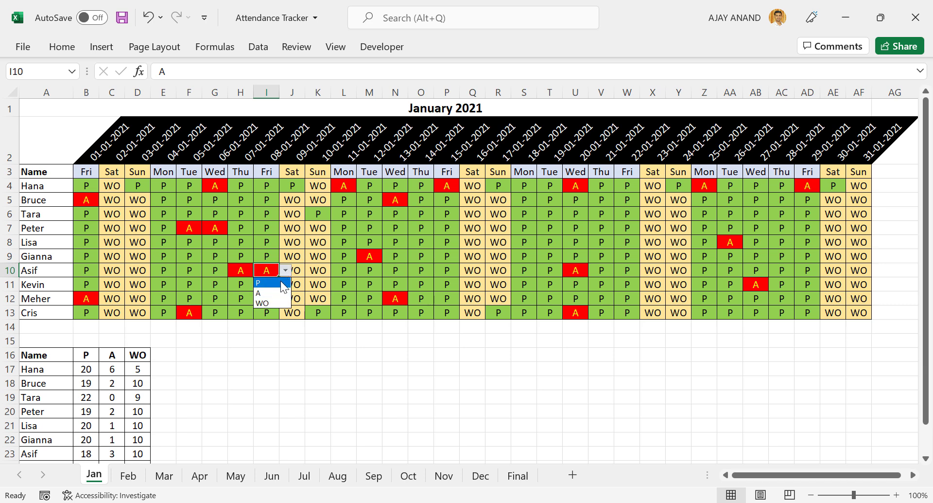
left_click(281, 282)
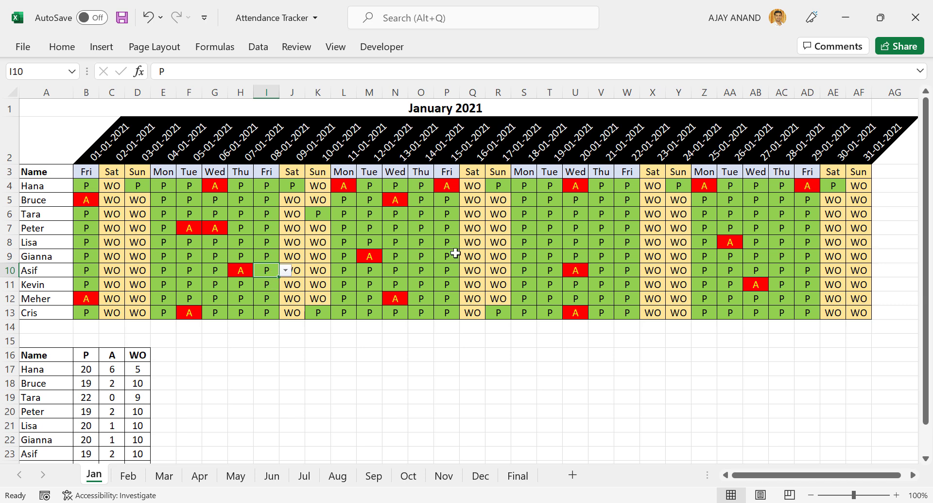
Cycle Q8 through P, A and WO, finally setting it to P
left_click(467, 241)
left_click(492, 242)
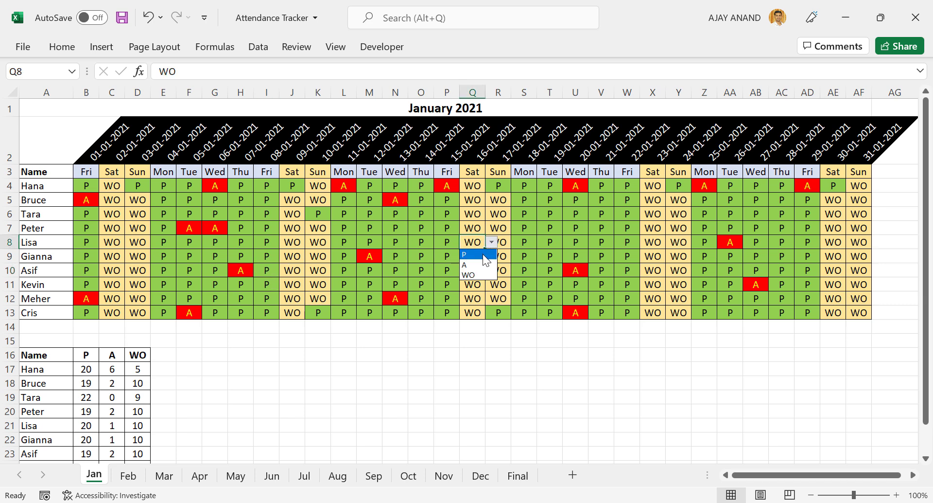
left_click(486, 254)
left_click(492, 241)
left_click(489, 264)
left_click(492, 241)
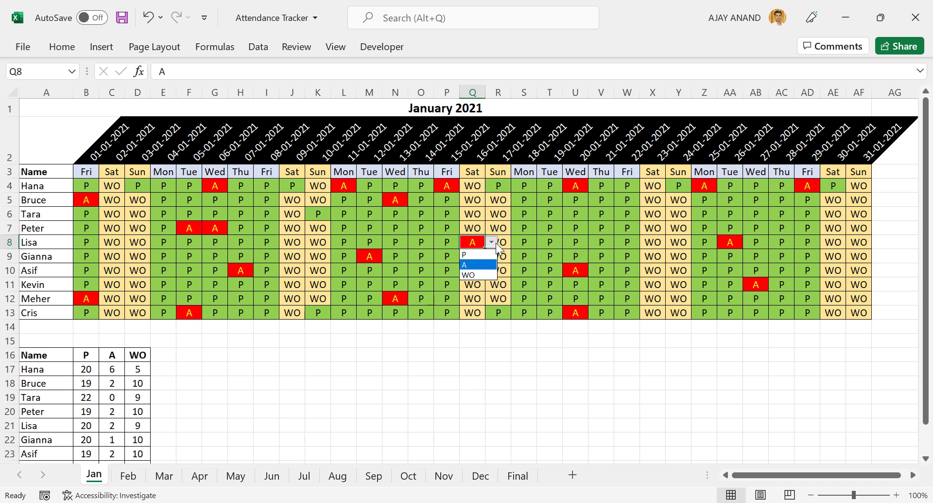
left_click(486, 275)
left_click(491, 242)
left_click(486, 254)
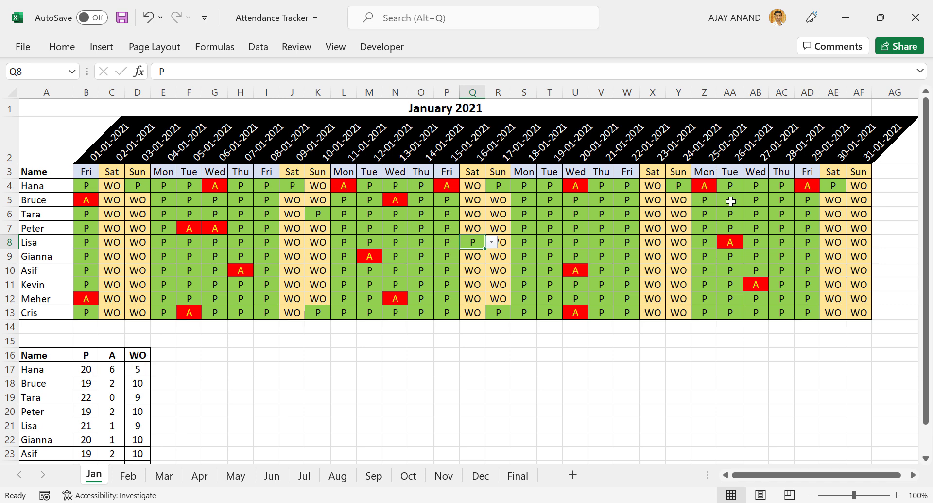
Set E4 and B7 to A and K7 to P, then move through the Feb and Mar sheets
left_click(163, 184)
left_click(182, 187)
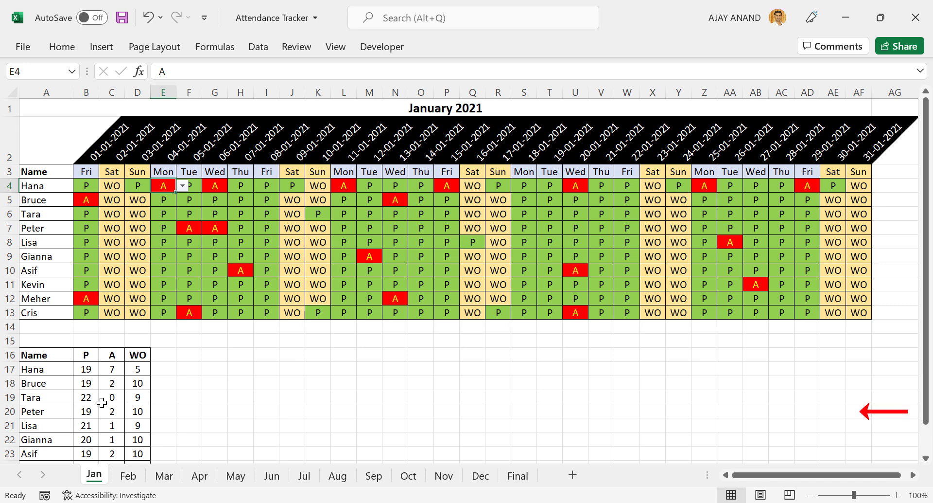
left_click(90, 229)
left_click(105, 228)
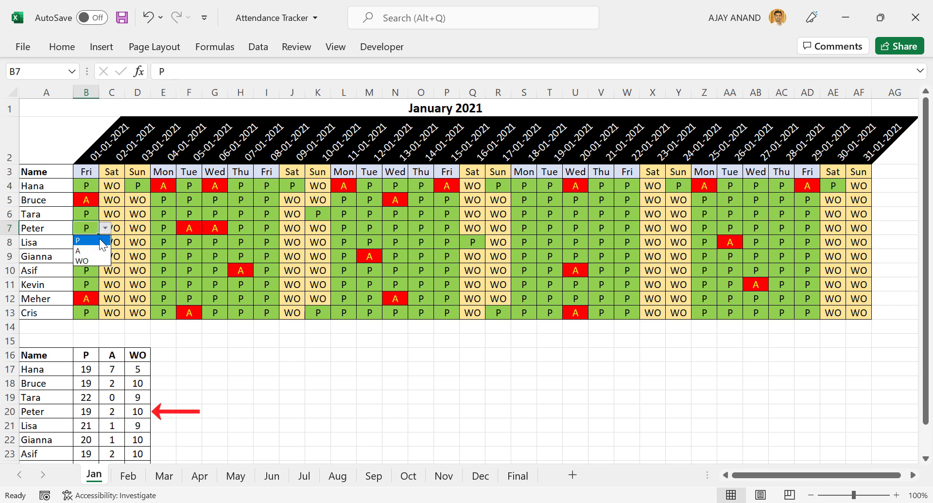
left_click(96, 248)
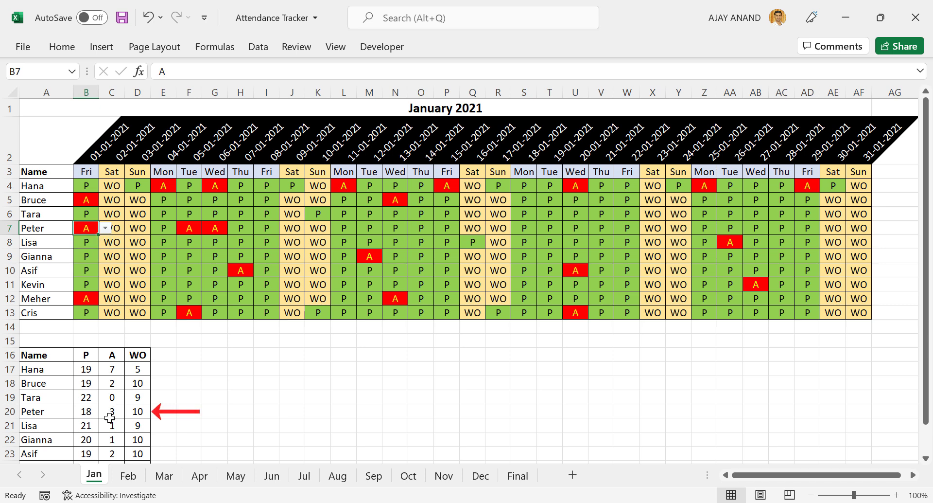
left_click(324, 230)
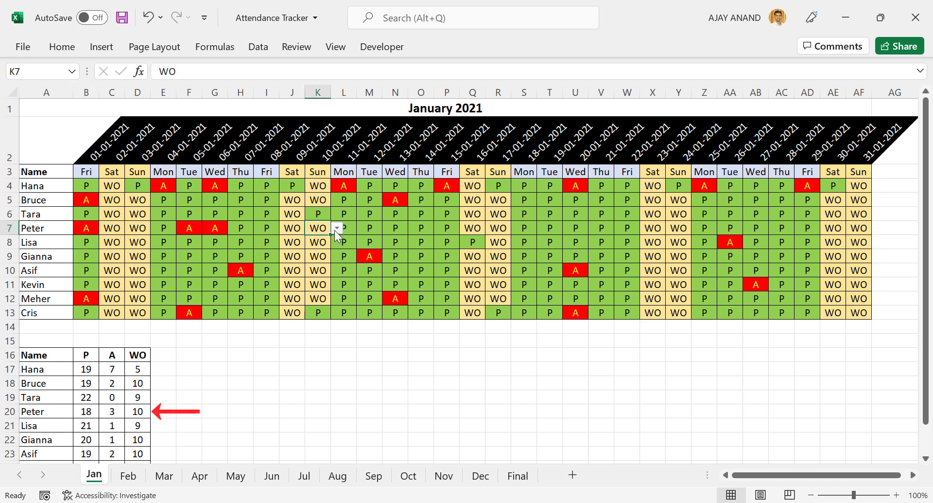
left_click(337, 228)
left_click(315, 237)
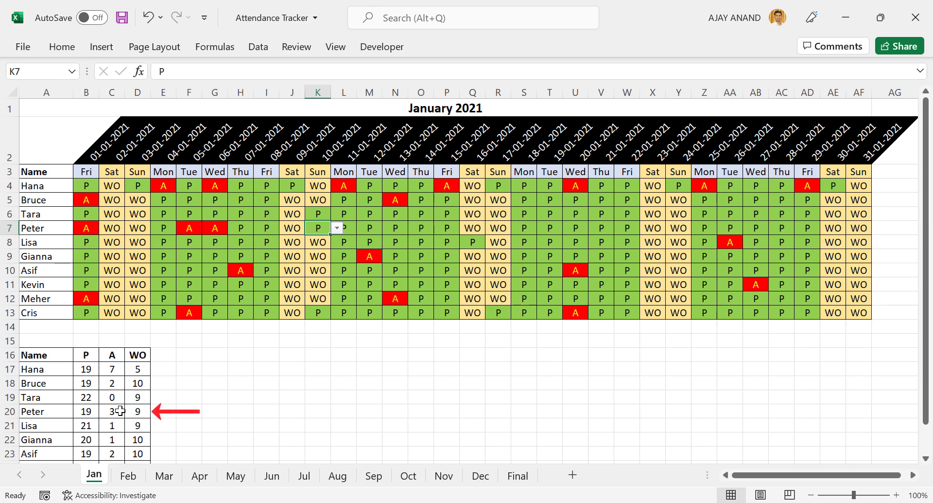
left_click(129, 476)
left_click(166, 476)
Page through the Apr to Aug sheets, then view the Final yearly summary sheet
left_click(197, 475)
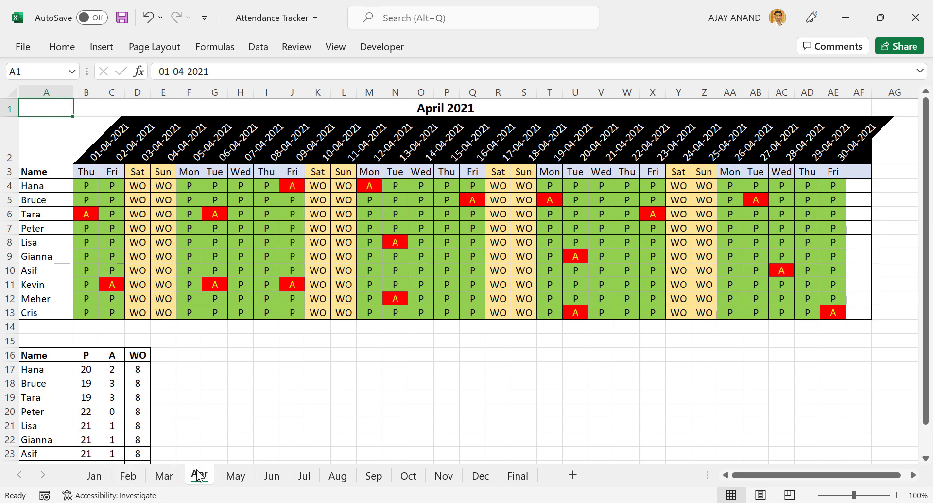
left_click(236, 475)
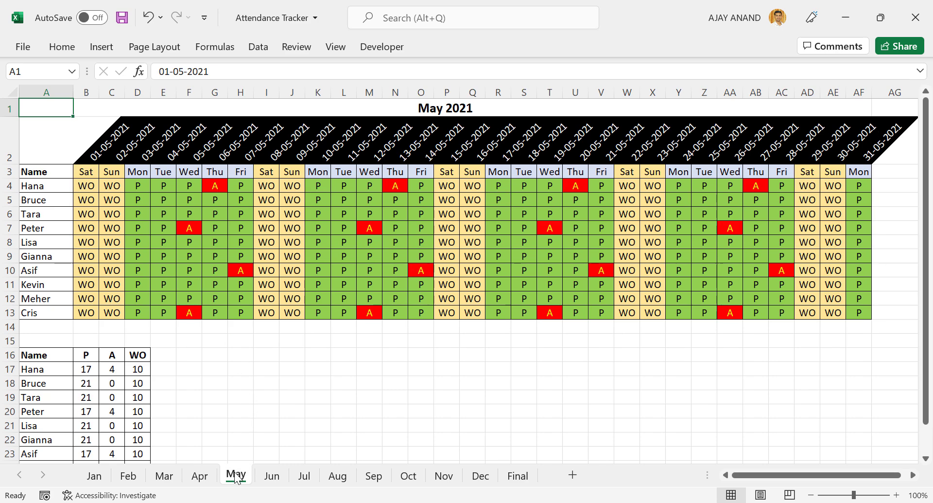
left_click(271, 475)
left_click(304, 476)
left_click(335, 476)
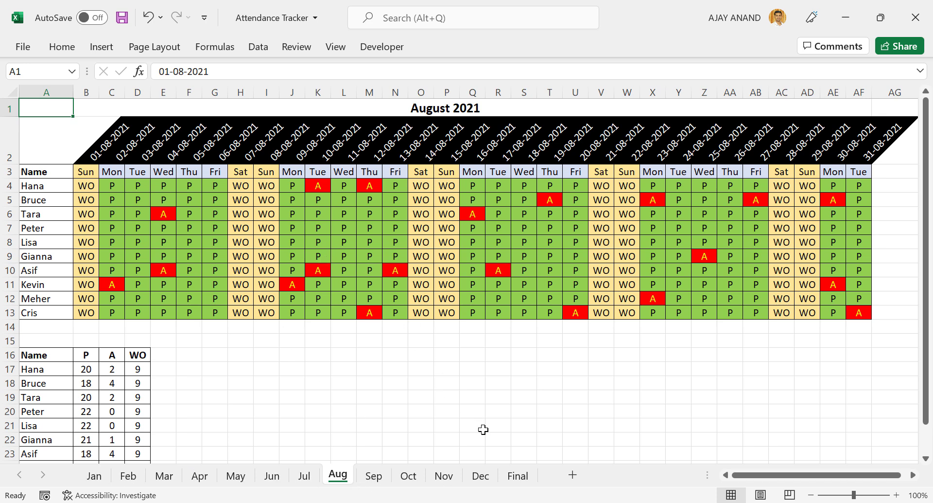
left_click(518, 476)
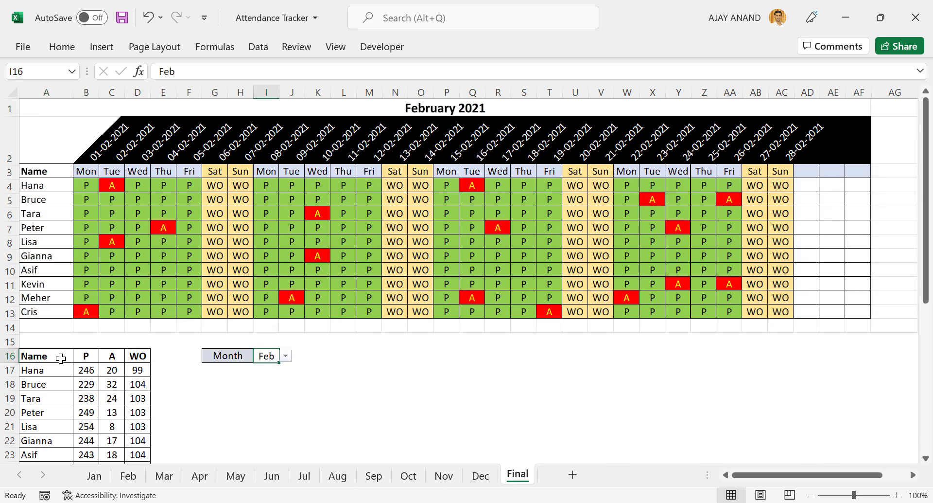
scroll(194, 365, "down", 1)
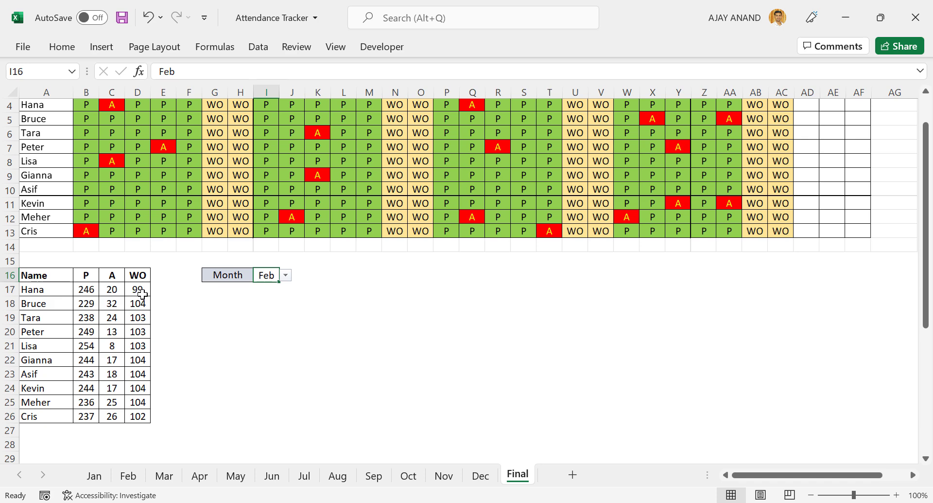
Mark April's K4 as P and check the Final totals now read 247 P and 98 WO
left_click(200, 476)
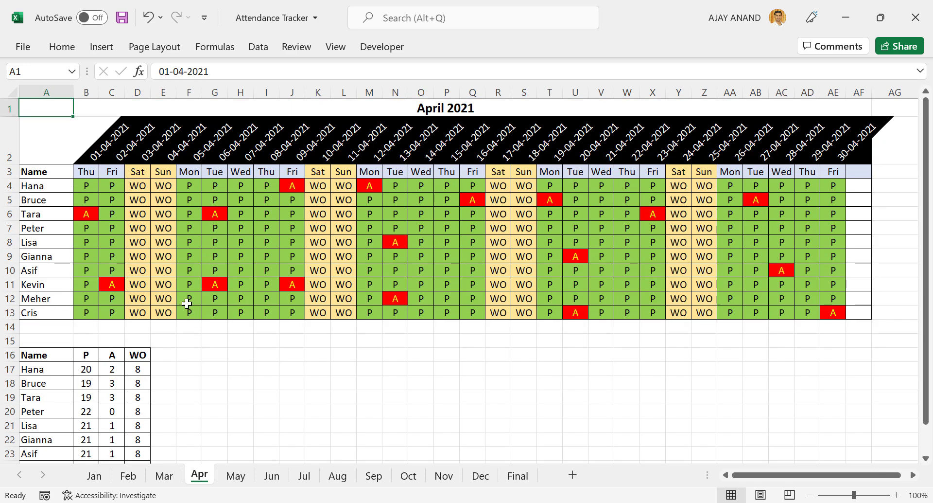
left_click(319, 187)
left_click(337, 186)
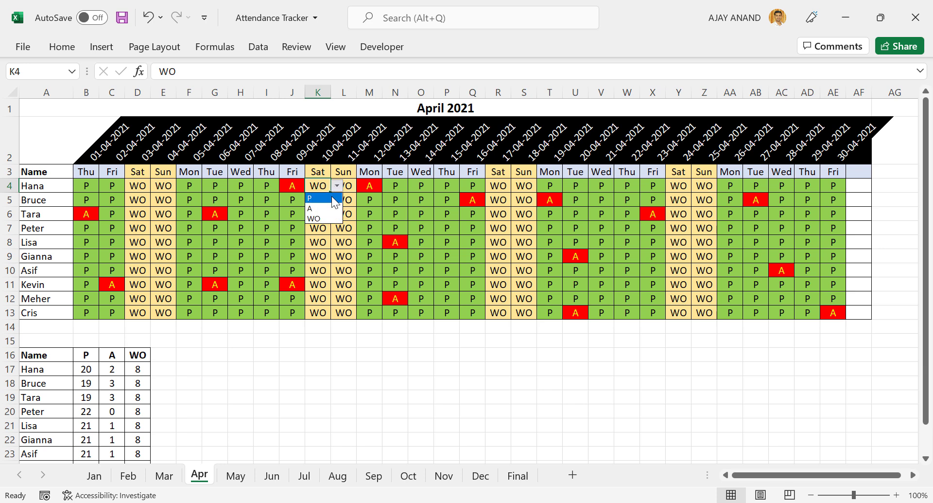
left_click(333, 198)
left_click(507, 473)
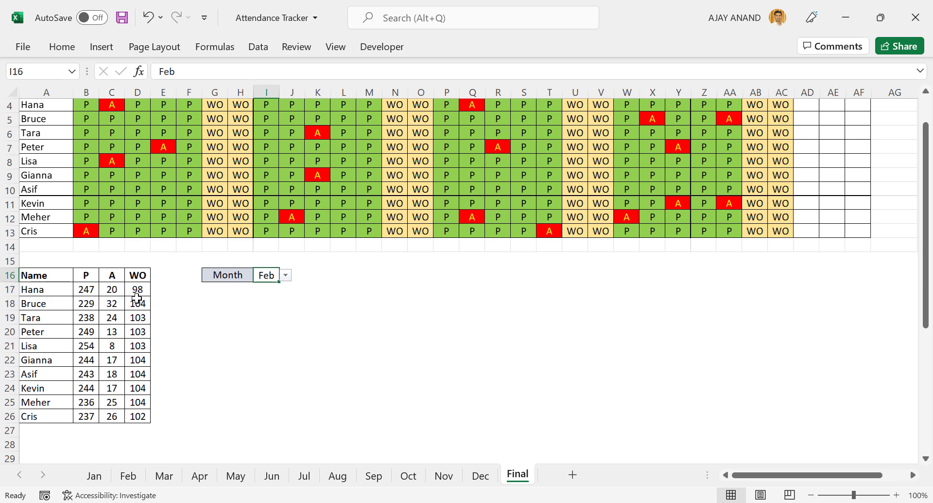
scroll(105, 301, "up", 1)
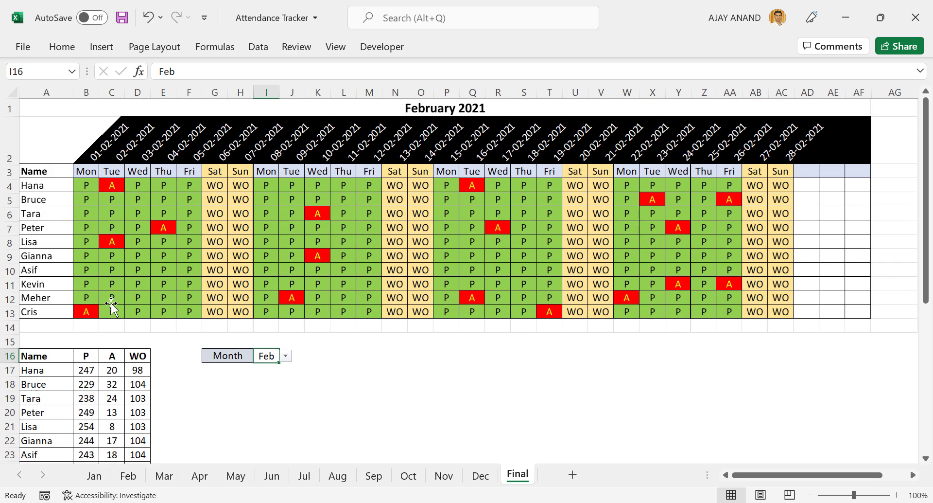
Pick May, then Oct, then Jan in the Final sheet's I16 Month dropdown
left_click(287, 356)
left_click_drag(283, 386, 281, 410)
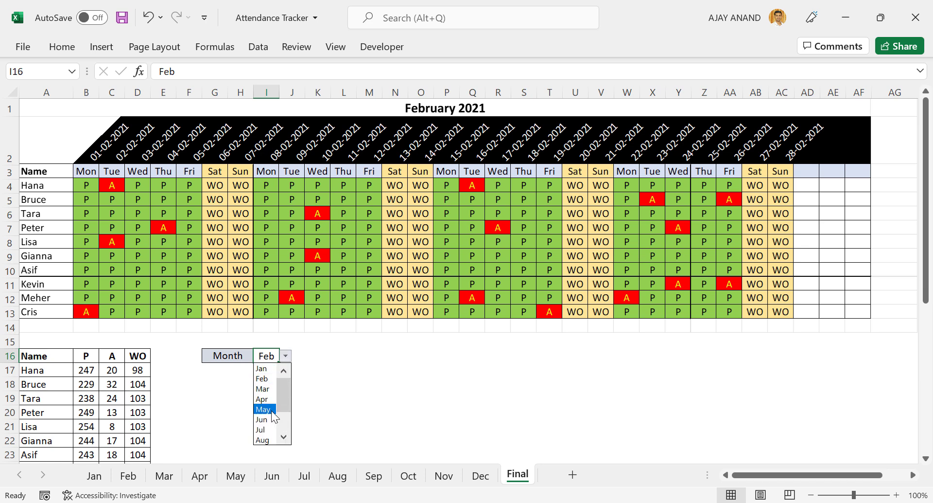
left_click(271, 411)
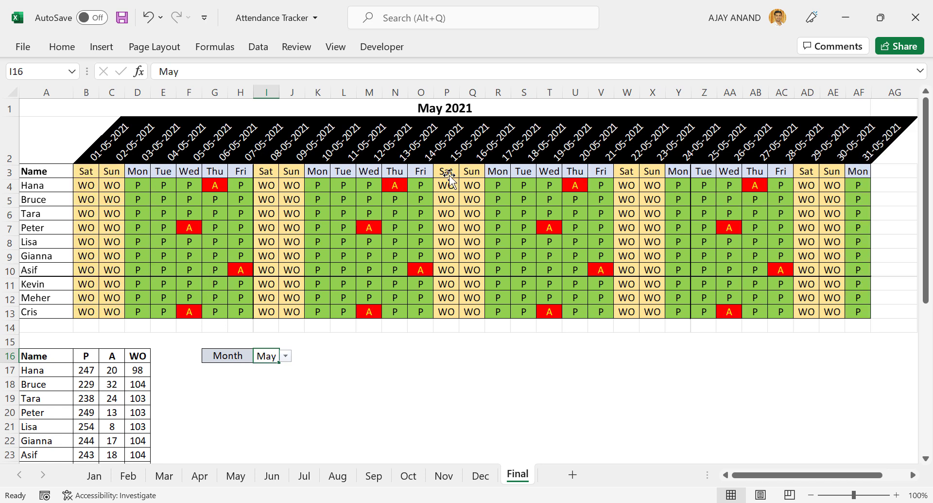
left_click(285, 356)
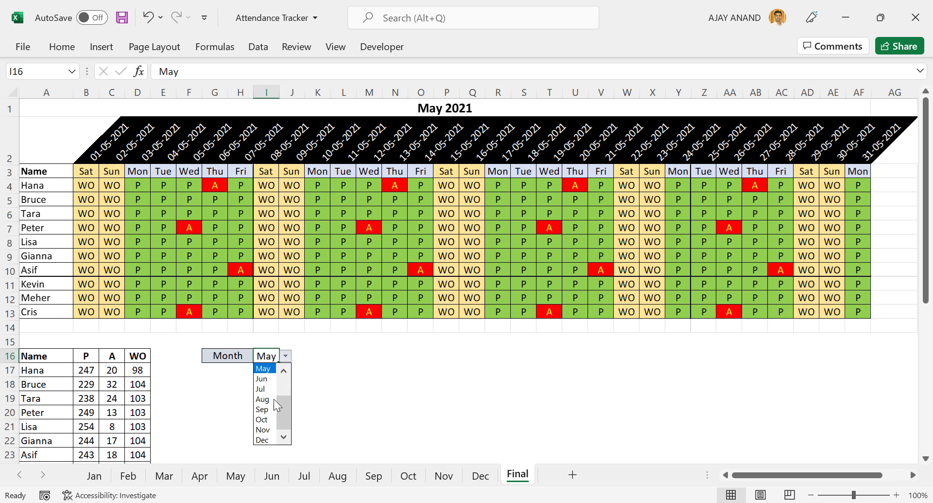
left_click(267, 414)
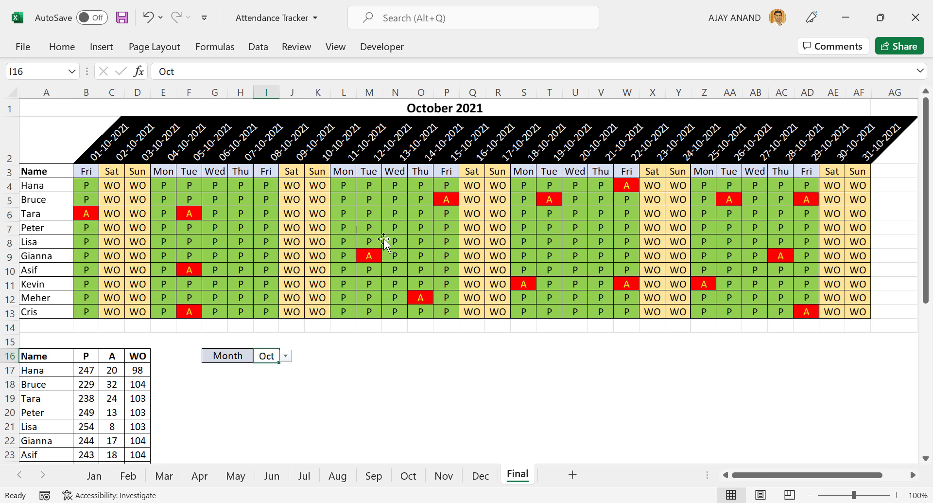
left_click(285, 355)
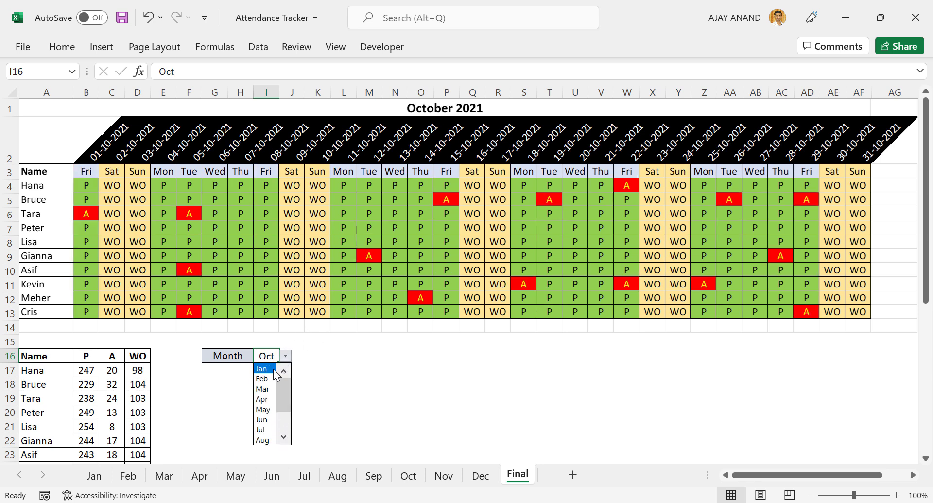
left_click(261, 368)
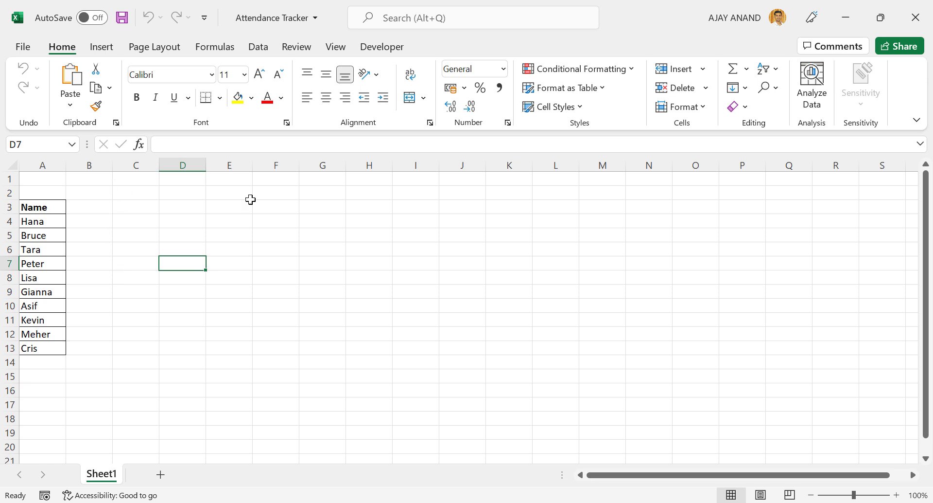
Enter 01-01-2021 in A1, then =A1 in B2 and =B2+1 in C2
left_click(41, 179)
type("01-01-")
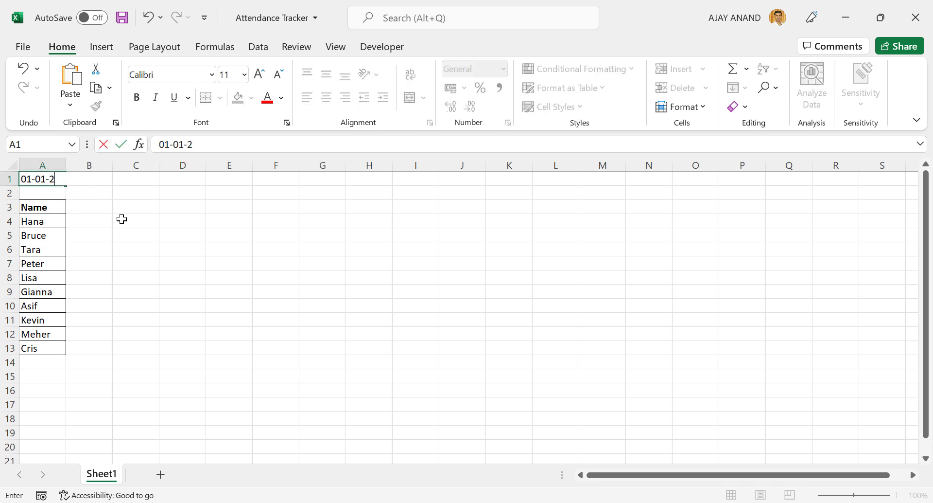
type("2021")
key("Return")
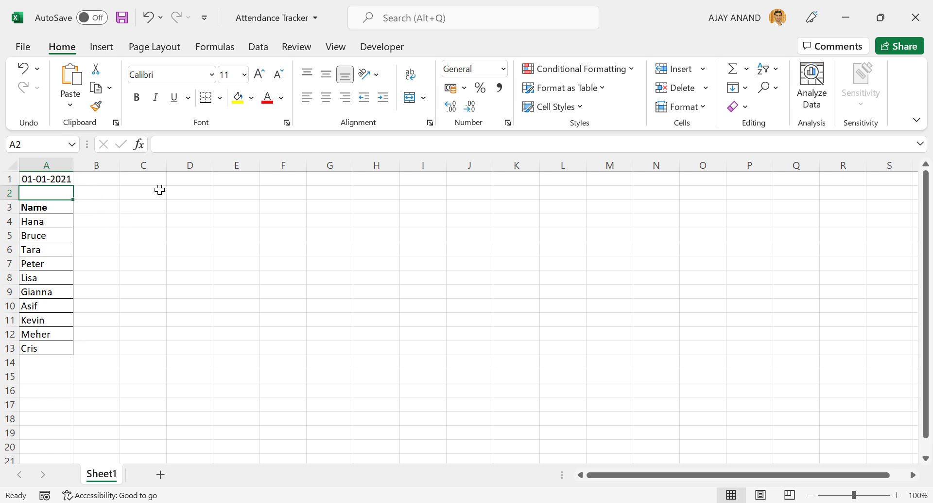
left_click(102, 196)
type("=")
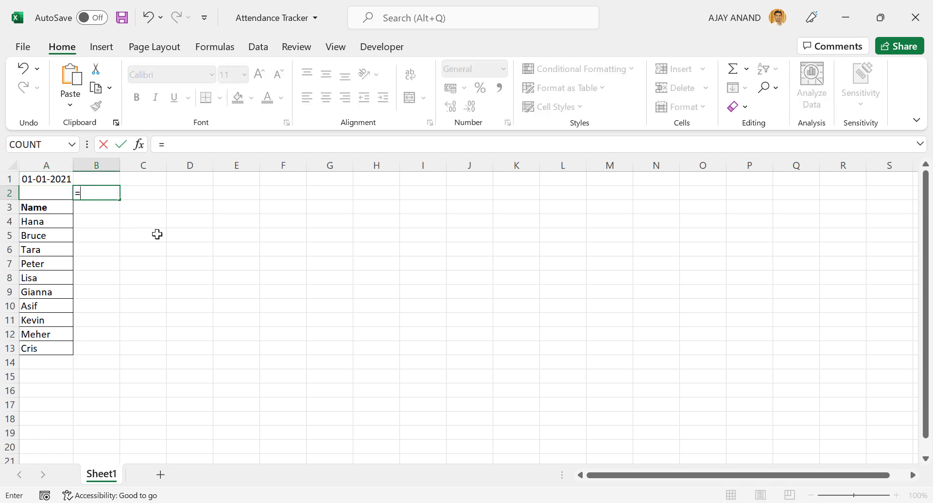
left_click(44, 181)
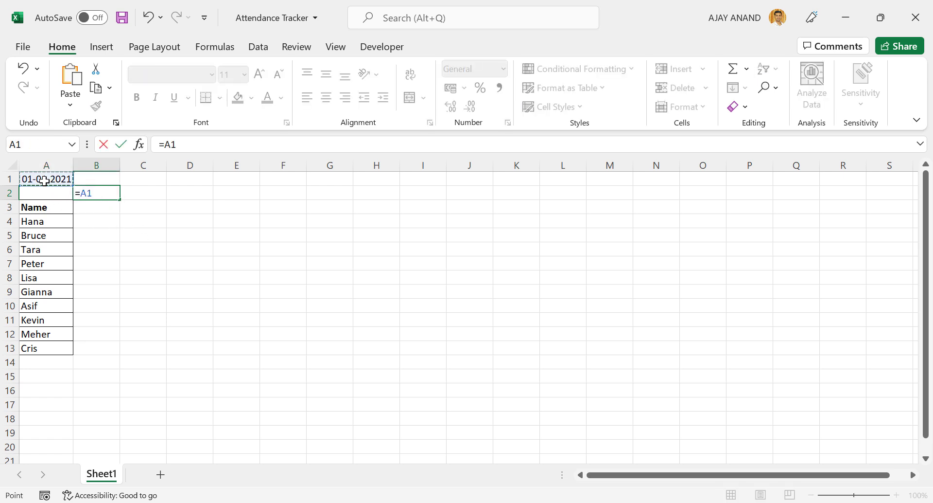
key("Return")
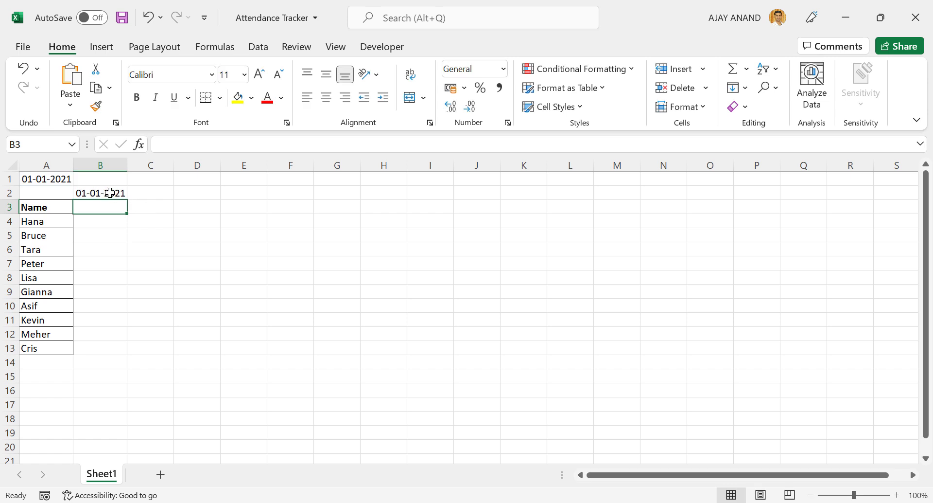
left_click(143, 193)
type("=")
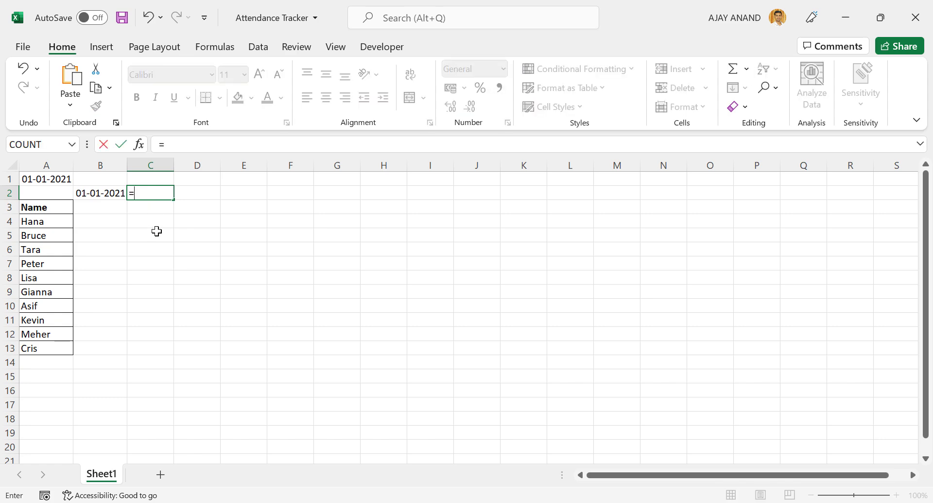
left_click(115, 193)
type("+1")
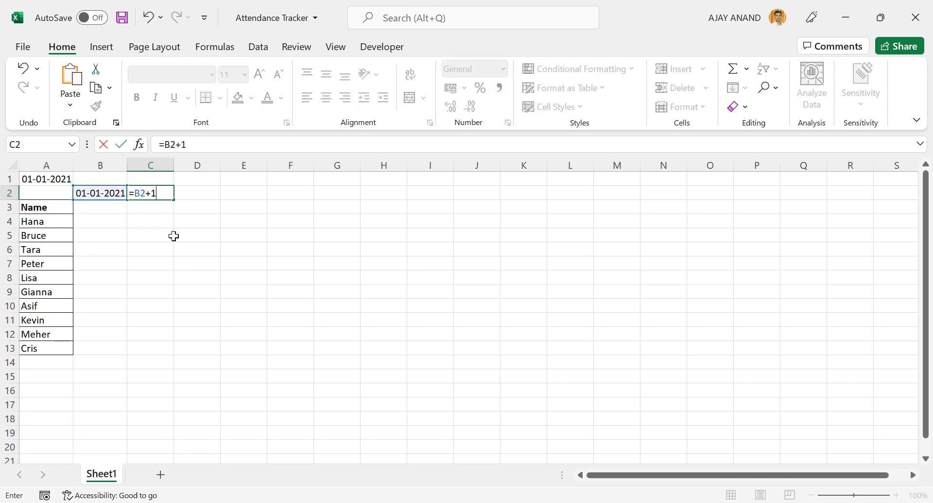
key("Return")
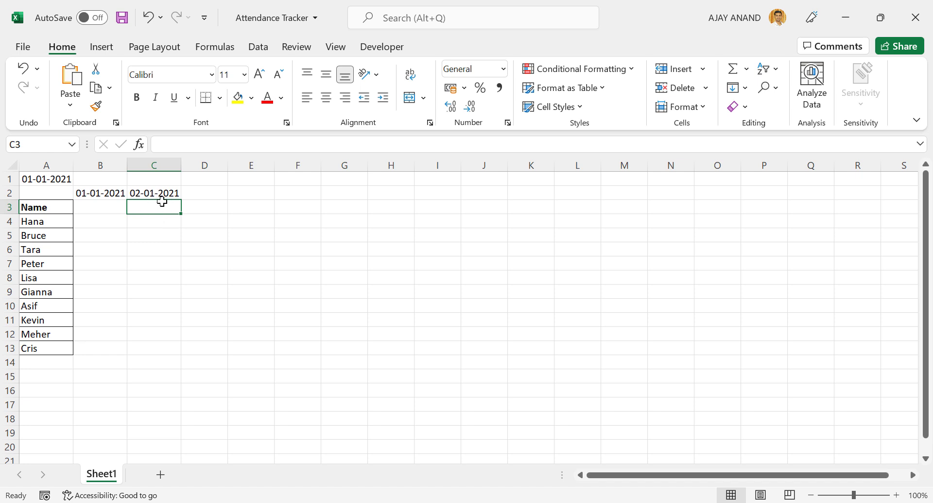
Fill C2's next-day formula along row 2 through AF2, ending at 31-01-2021
left_click(178, 193)
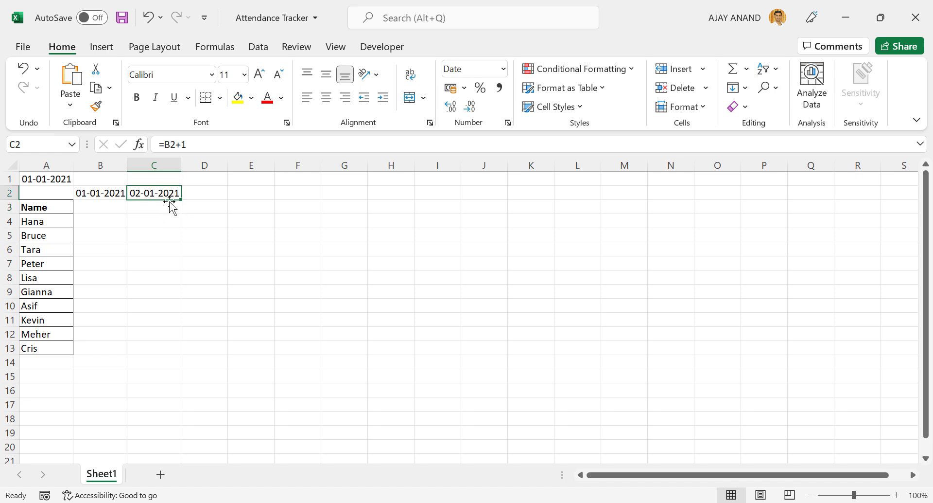
left_click_drag(183, 197, 923, 195)
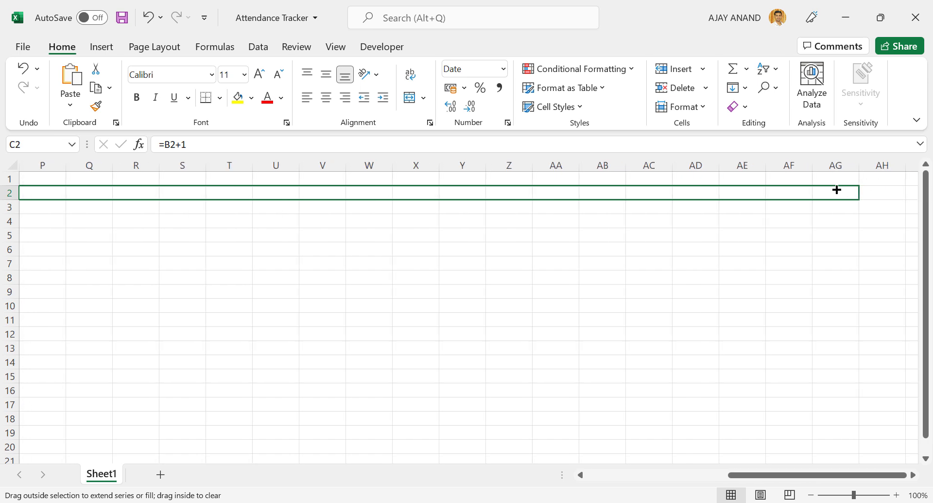
left_click_drag(923, 195, 812, 189)
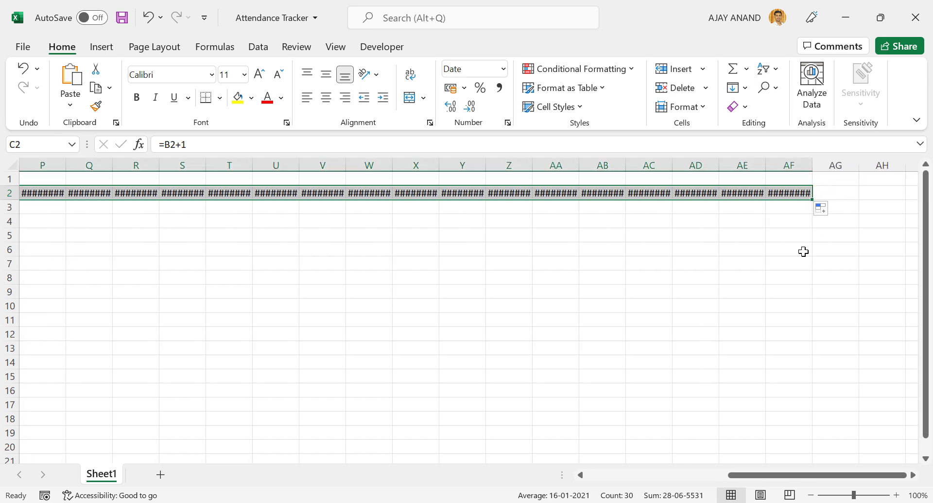
left_click_drag(777, 473, 646, 474)
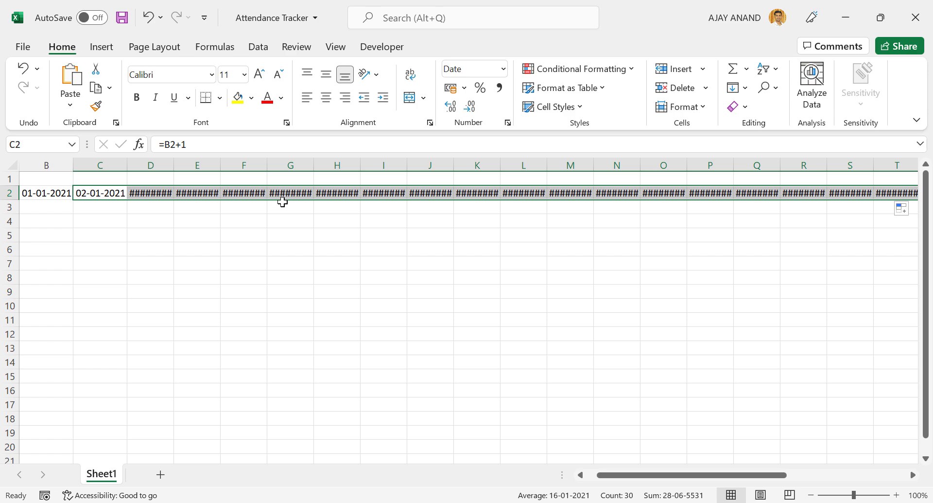
Widen columns D through AF so the dates display fully
left_click_drag(151, 166, 915, 166)
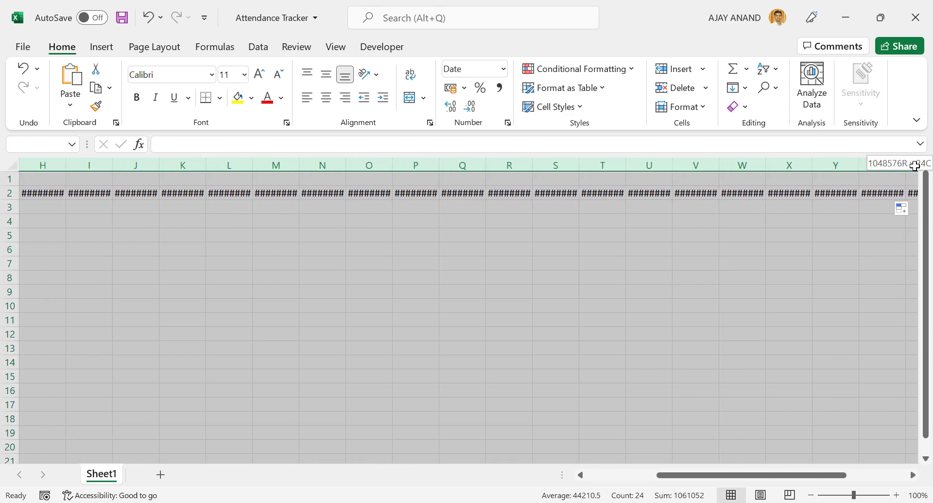
left_click_drag(915, 165, 829, 166)
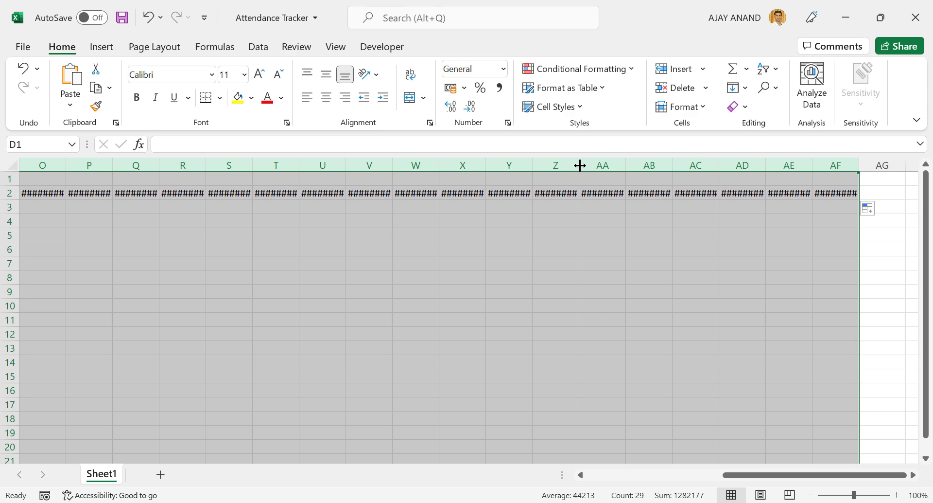
left_click_drag(580, 165, 589, 166)
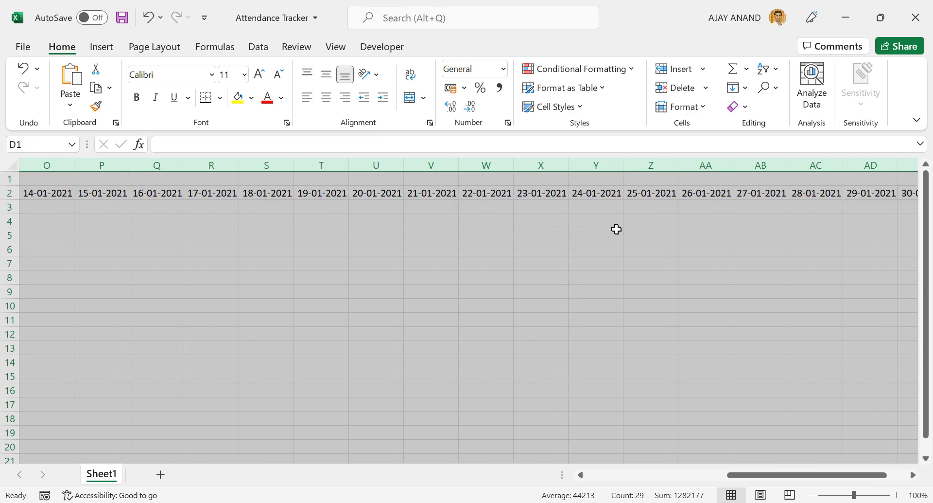
mouse_move(744, 474)
left_mouse_down()
mouse_move(591, 475)
mouse_move(777, 475)
mouse_move(580, 475)
left_mouse_up()
left_click(289, 264)
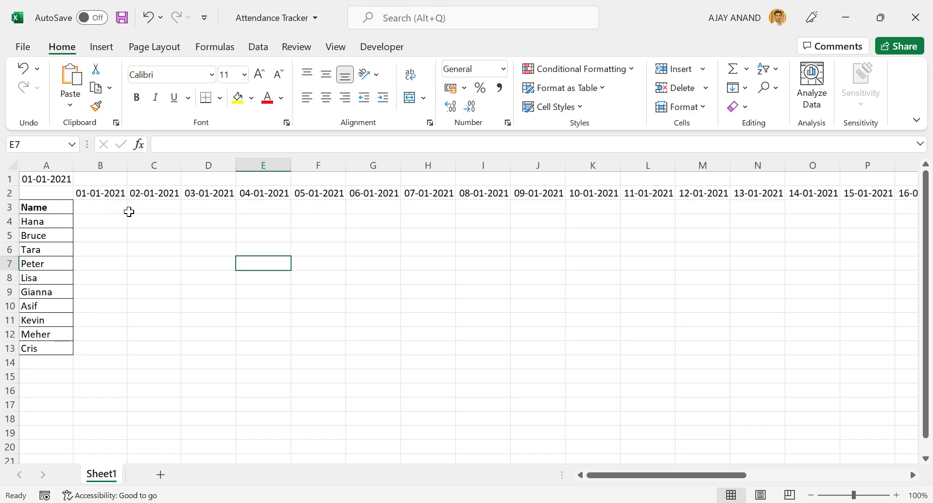
Enter =TEXT(B2,"DDDD") in B3 and fill it to D3, showing Friday, Saturday, Sunday
left_click(100, 206)
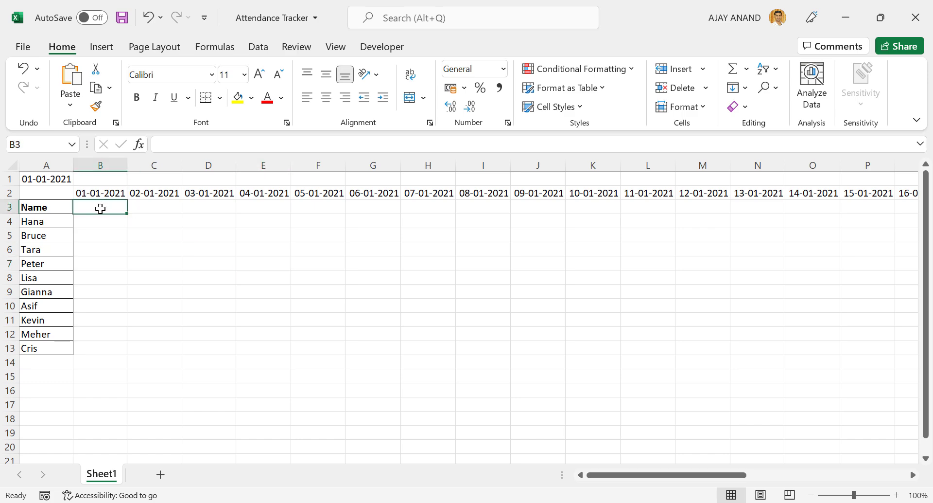
type("=T")
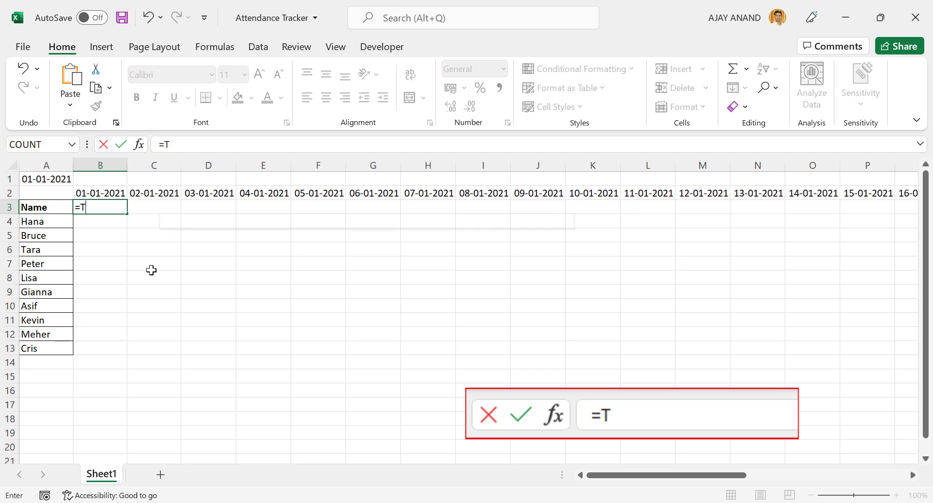
type("EXT(")
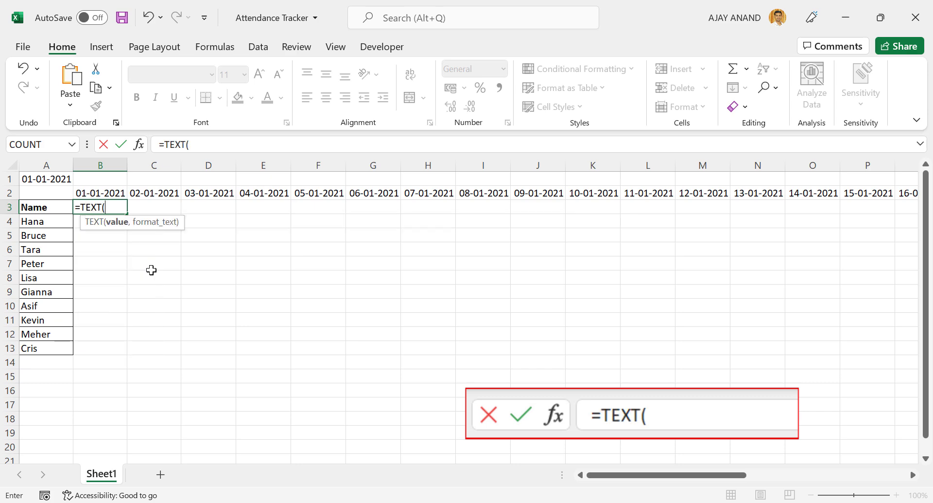
left_click(106, 190)
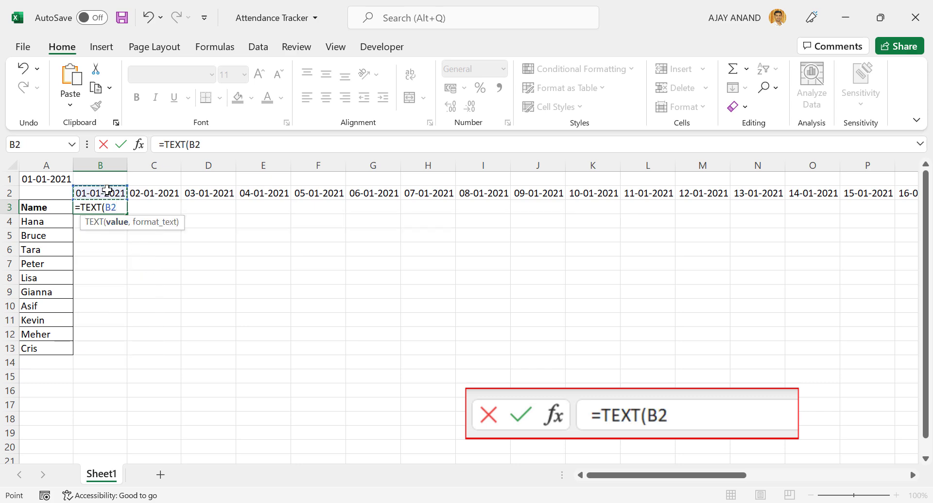
type(",")
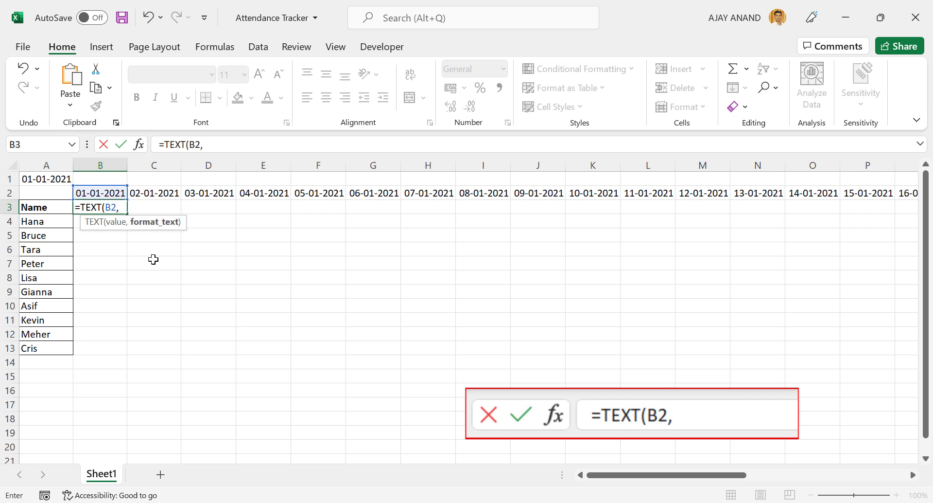
type("\"D")
type("DDD")
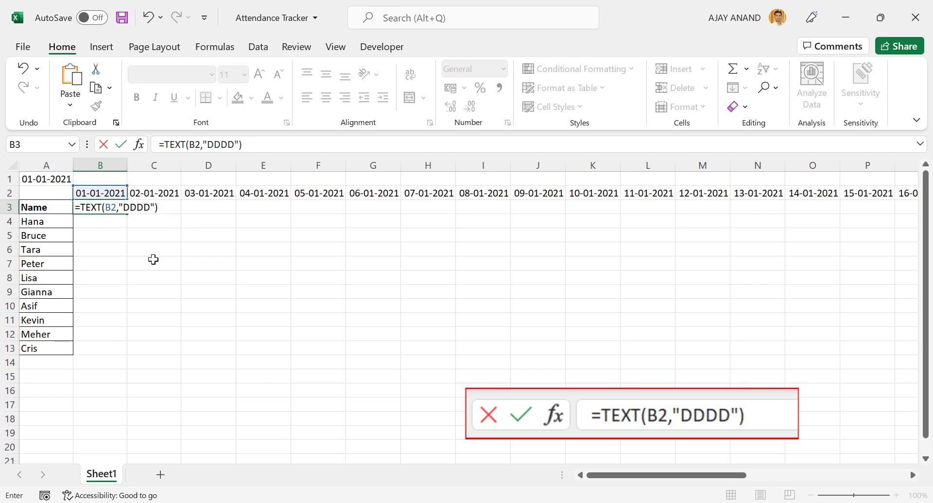
key("Return")
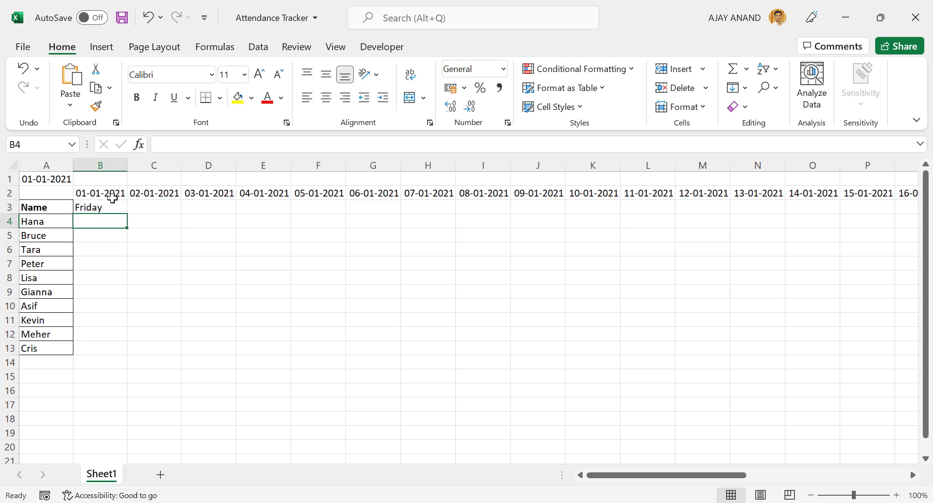
left_click(115, 209)
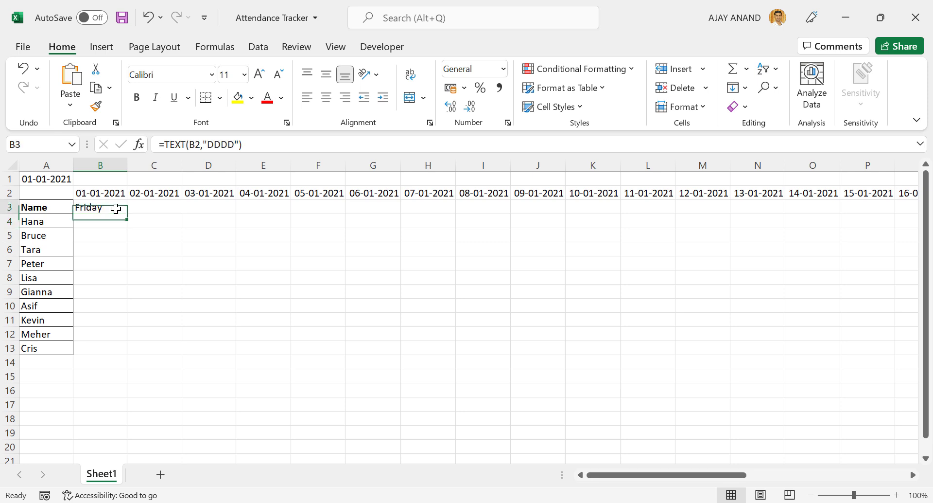
left_click_drag(127, 220, 217, 213)
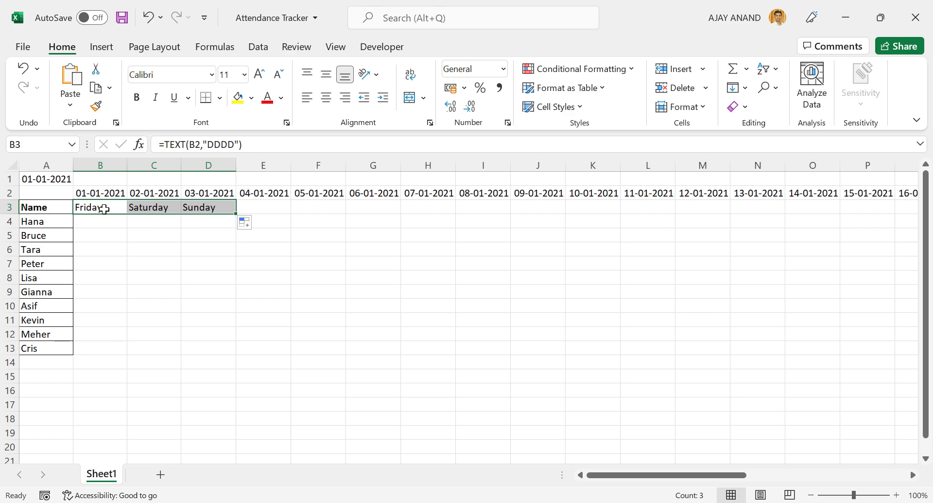
left_click(88, 206)
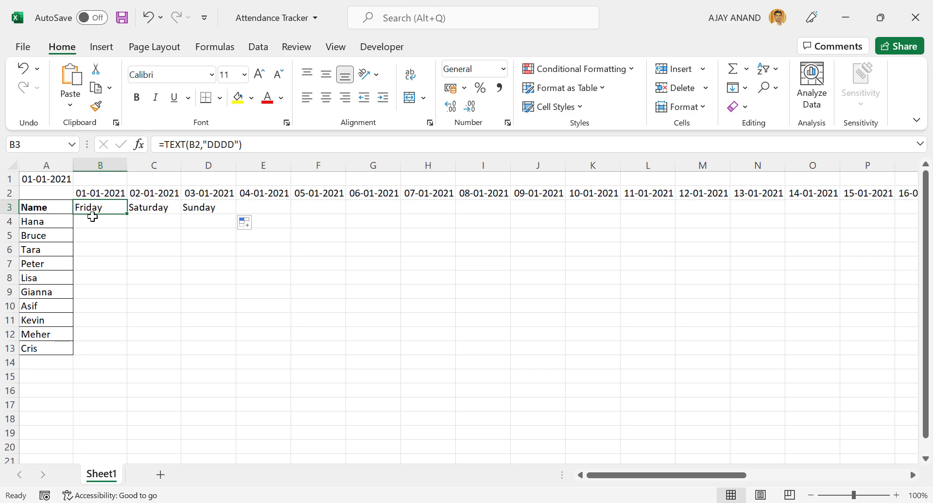
Change B3 to =TEXT(B2,"DDD") and fill the short weekday names across to AF3
left_click(230, 145)
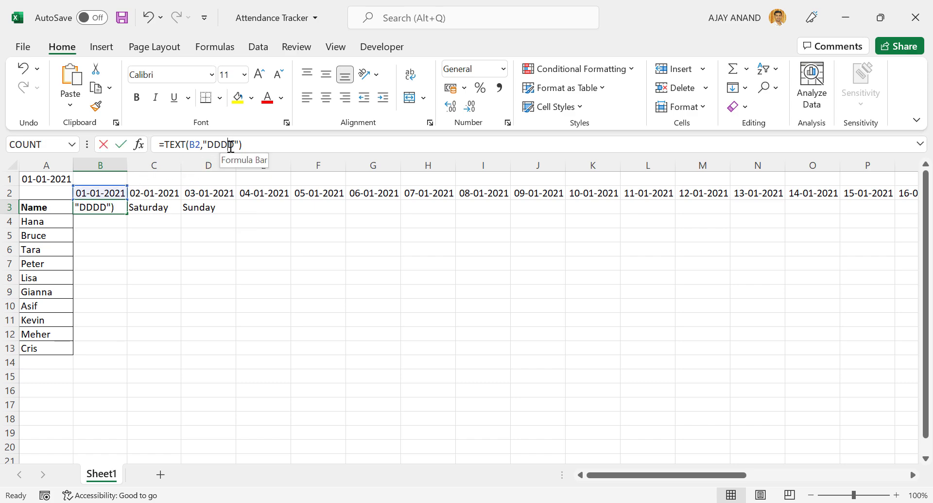
key("BackSpace")
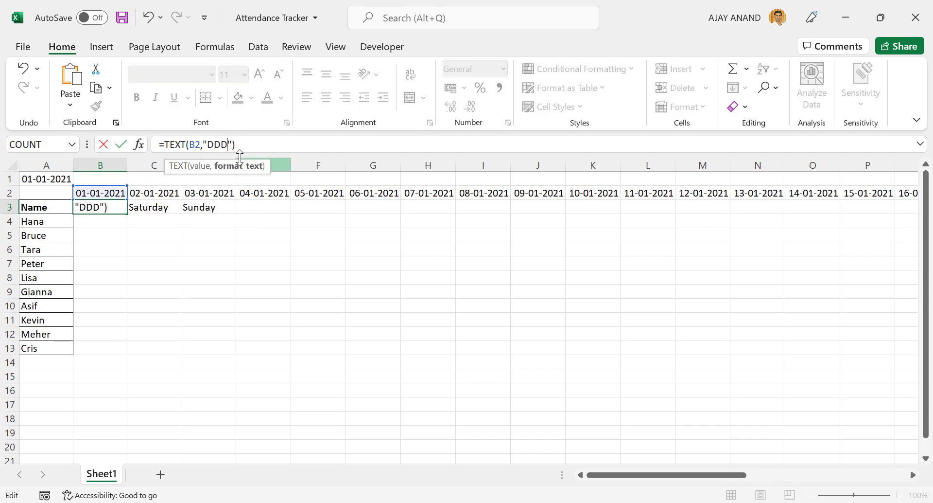
key("Return")
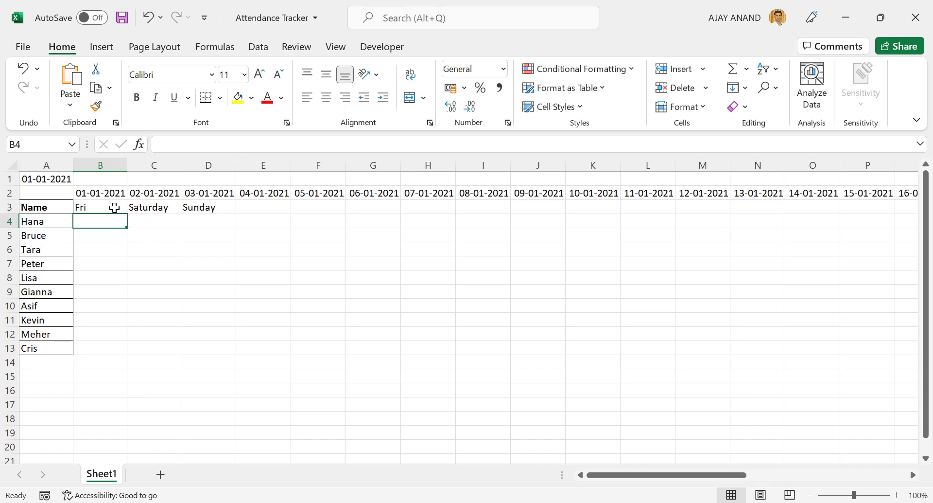
left_click(114, 207)
mouse_move(126, 213)
left_mouse_down()
mouse_move(922, 211)
mouse_move(832, 210)
left_mouse_up()
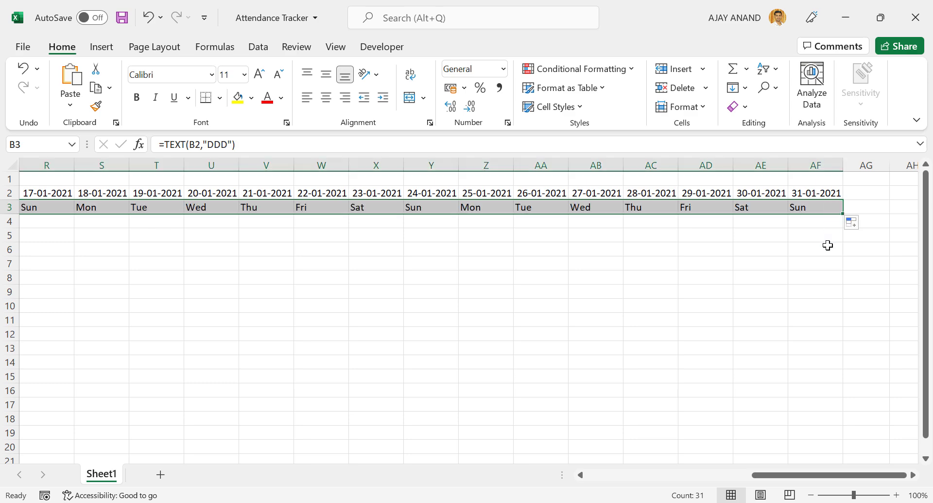
left_click_drag(773, 474, 610, 474)
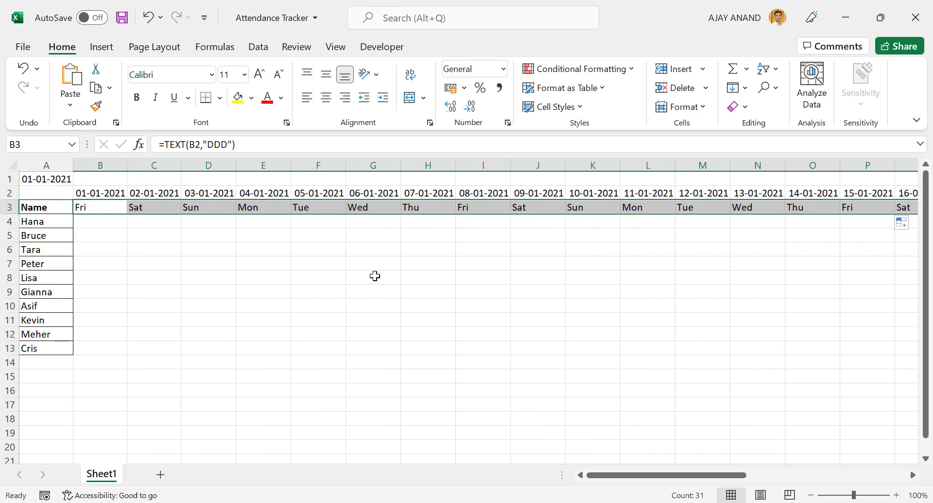
left_click(108, 191)
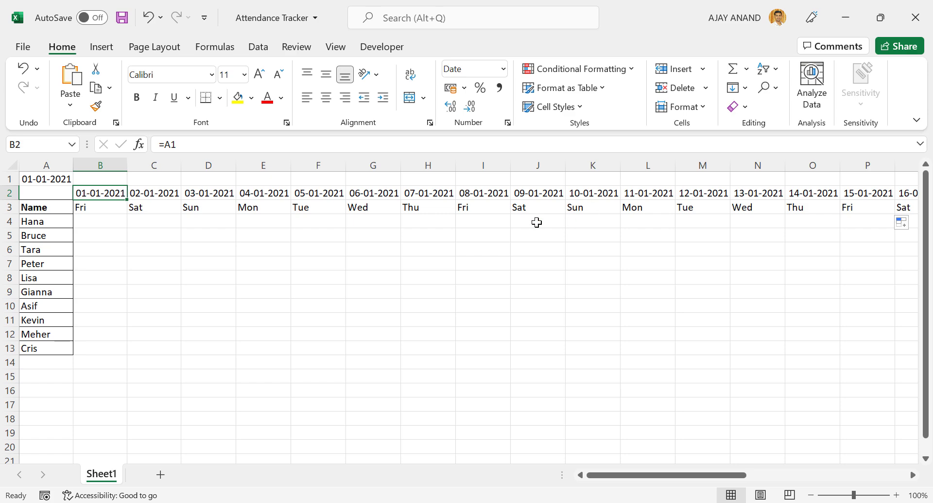
Apply All Borders to the date and weekday header rows B2:AF3
key("ctrl+shift+Right")
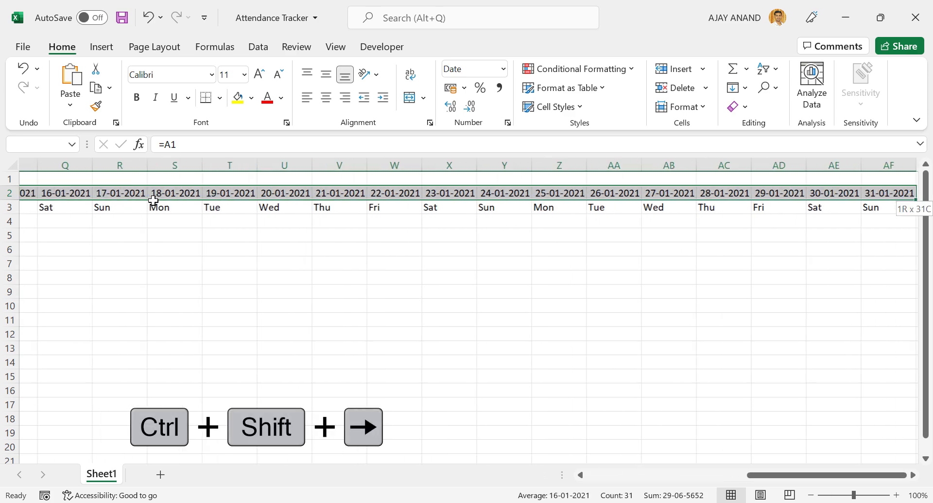
key("ctrl+shift+Down")
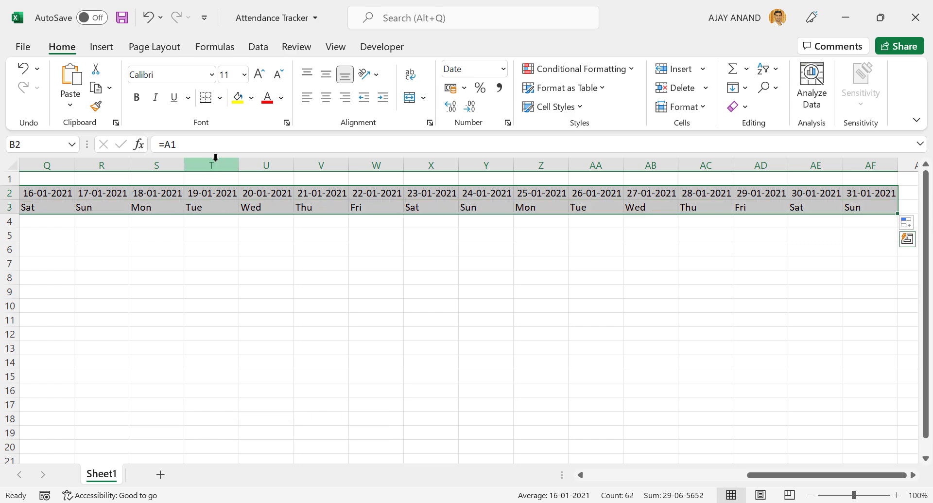
left_click(220, 97)
left_click(260, 249)
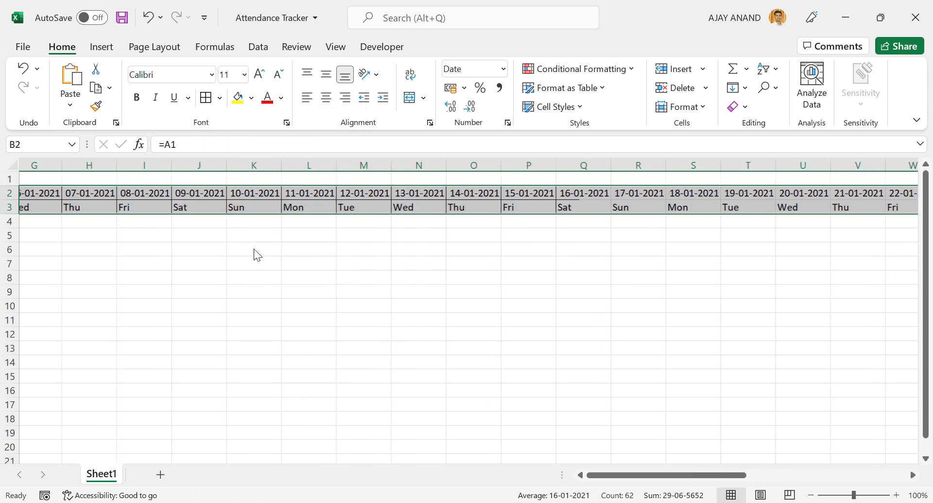
left_click(254, 242)
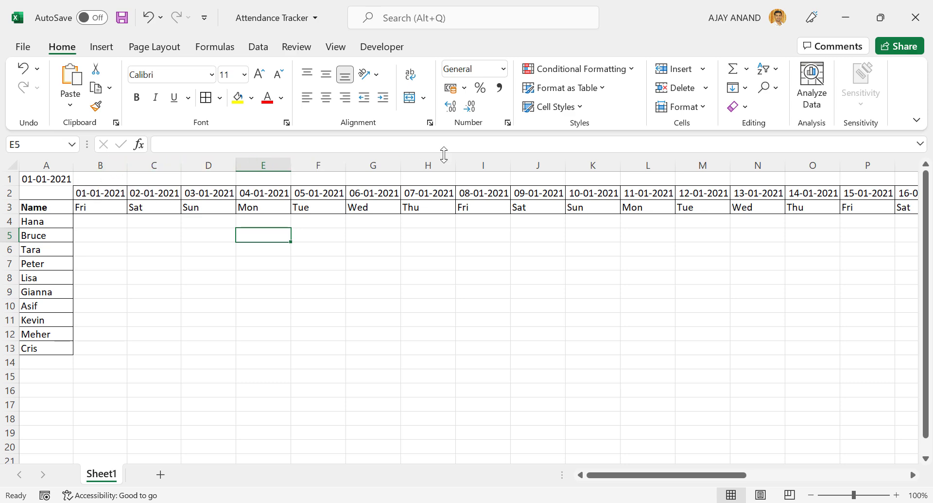
Rotate the B2:AF2 dates to 45 degrees in Format Cells alignment
left_click(104, 193)
key("ctrl+shift+Right")
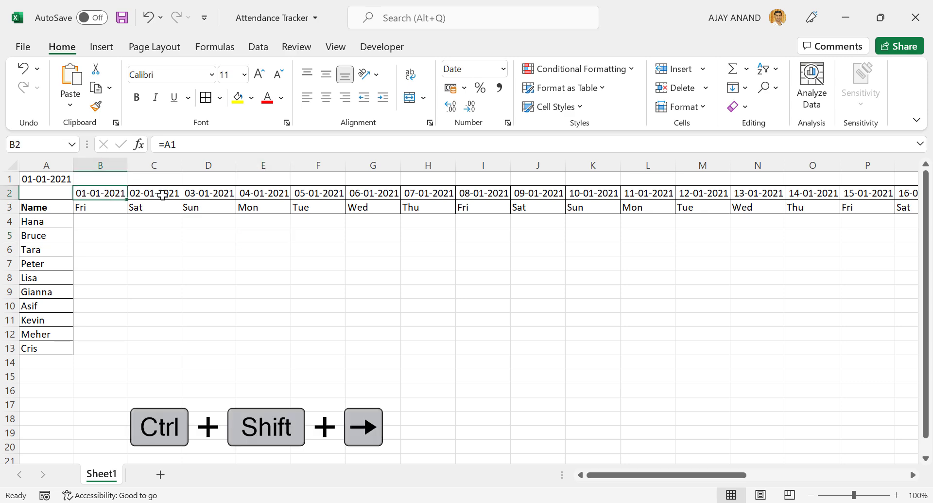
key("ctrl+shift+Right")
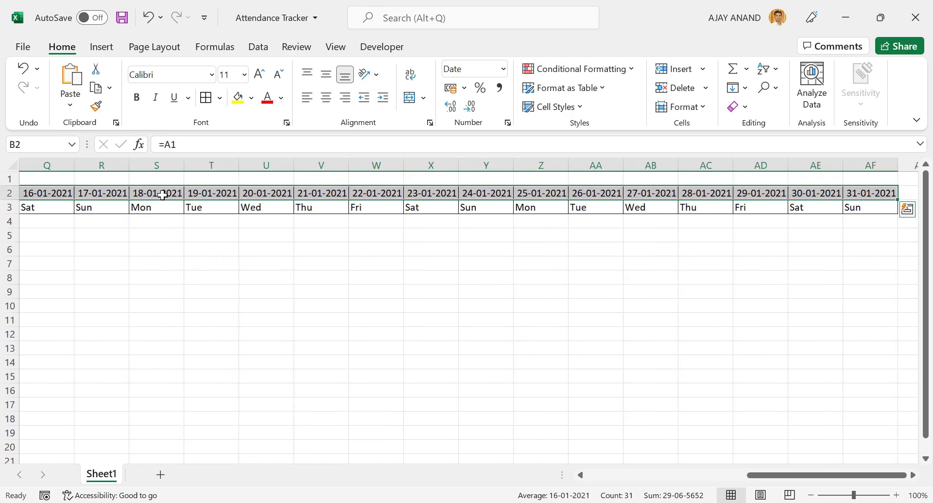
right_click(216, 193)
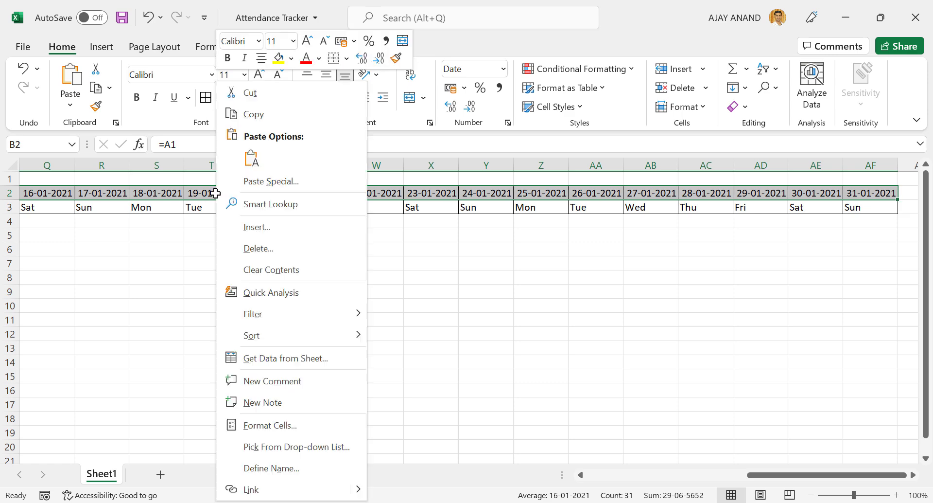
left_click(323, 421)
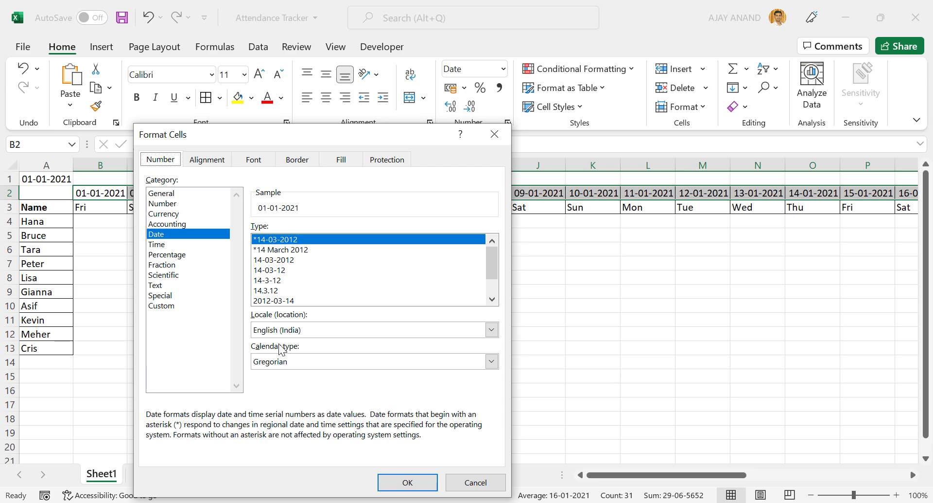
left_click(209, 160)
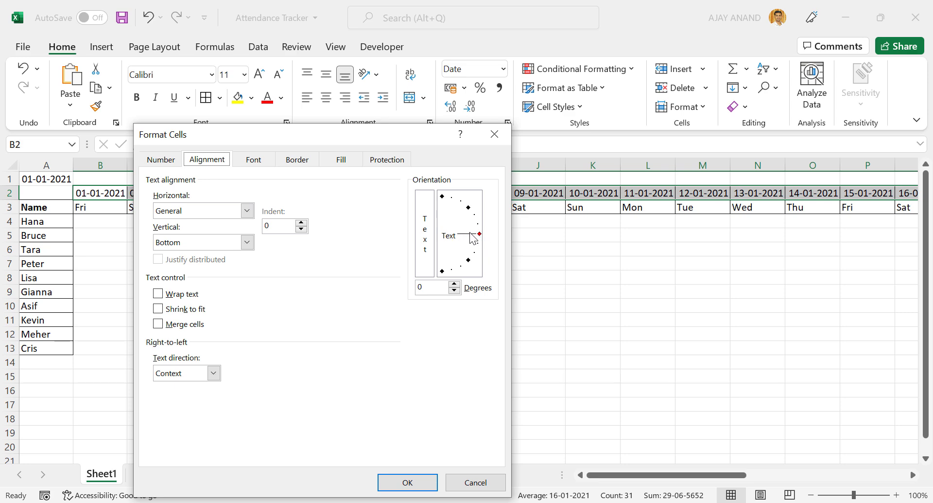
left_click_drag(479, 235, 469, 208)
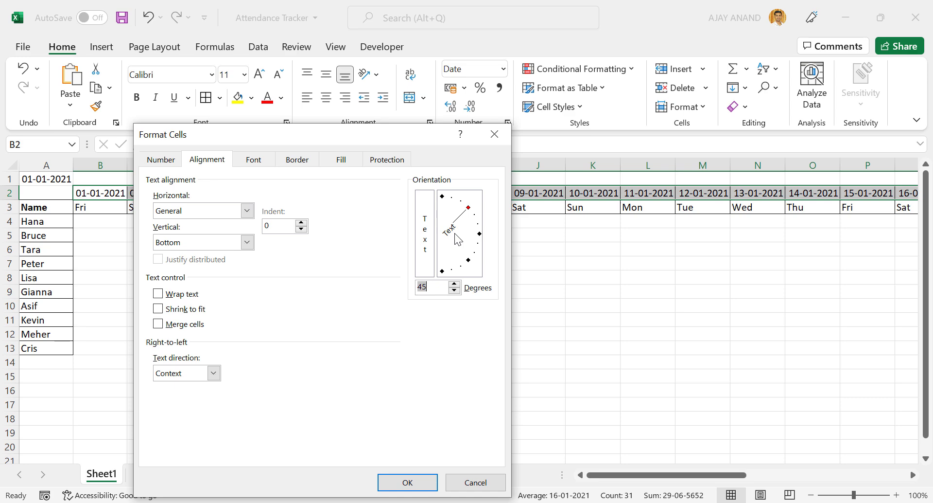
left_click(408, 480)
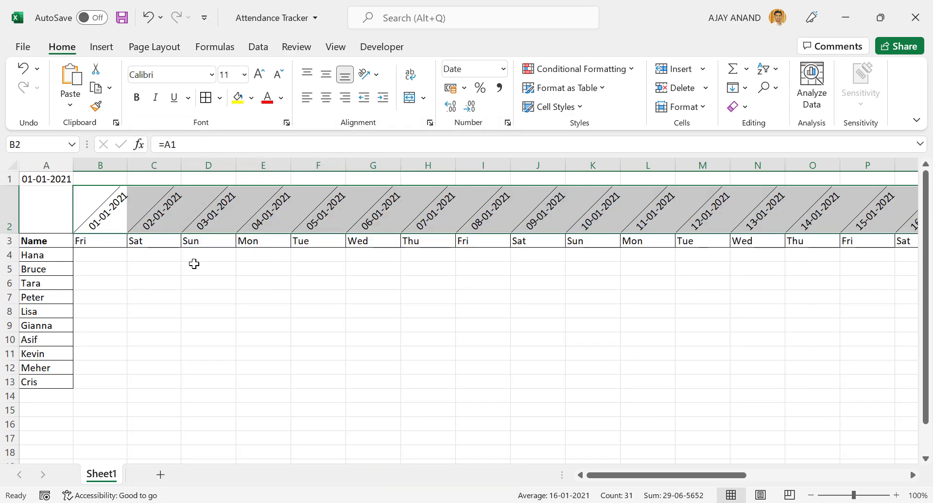
Narrow columns B through AF to about 4.18 width so every January date fits
left_click(227, 278)
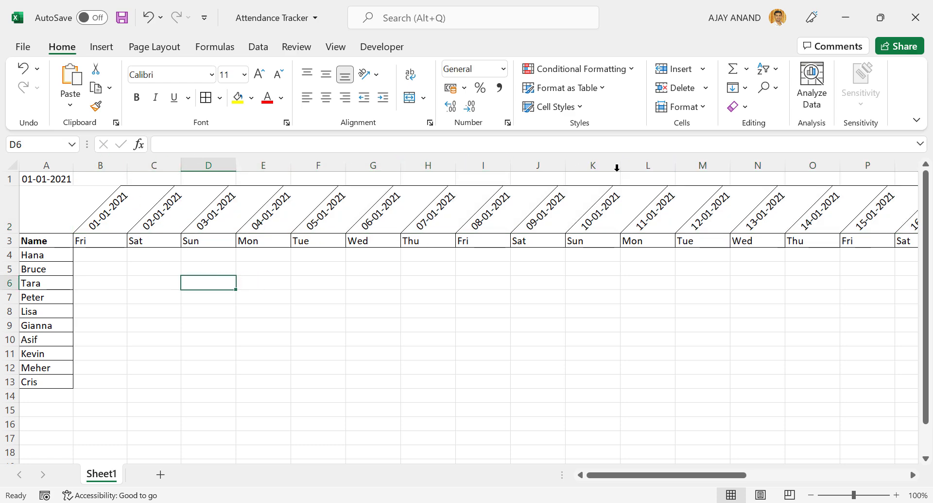
left_click_drag(128, 165, 920, 164)
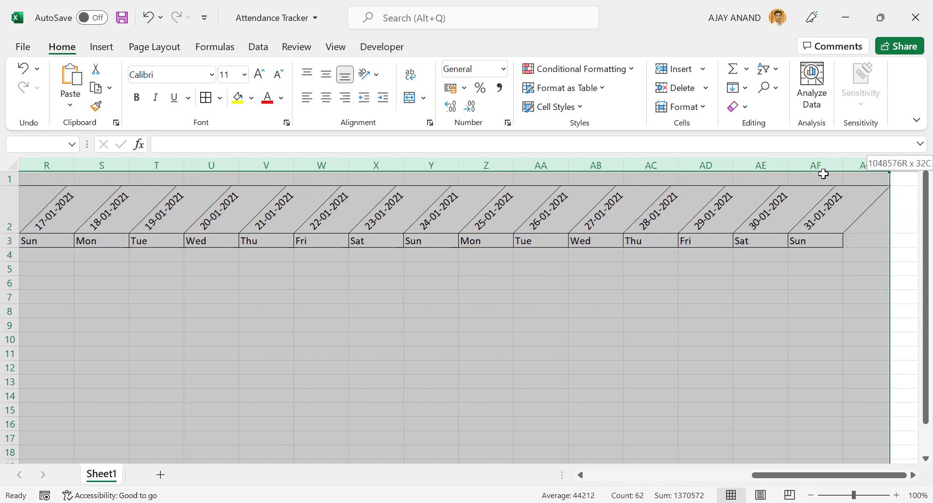
left_click_drag(920, 164, 771, 170)
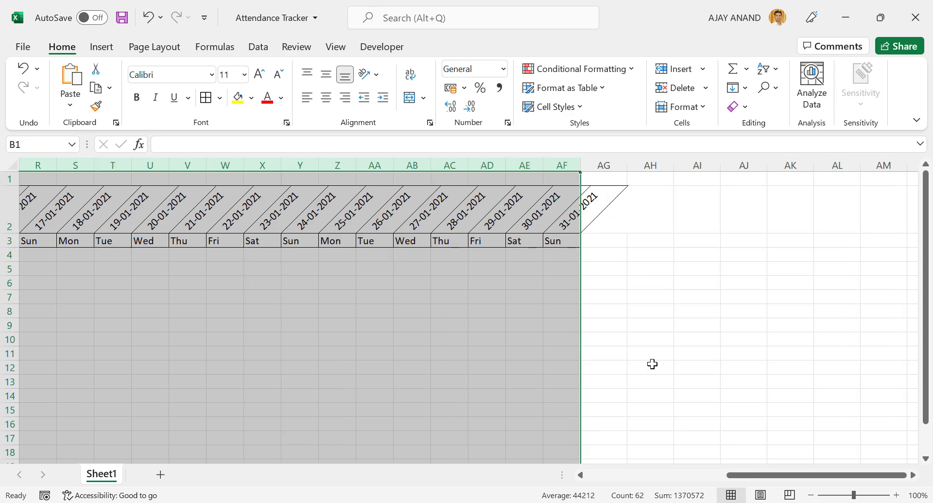
left_click_drag(736, 474, 583, 471)
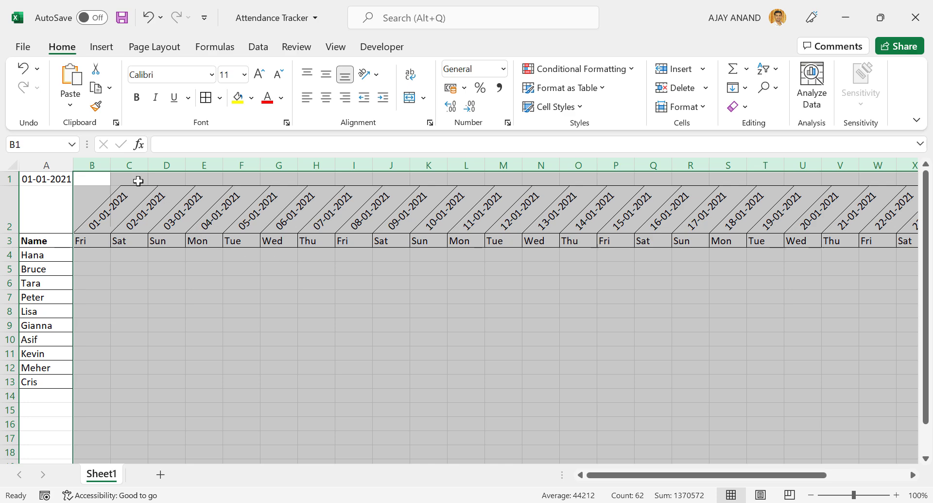
left_click_drag(148, 166, 139, 165)
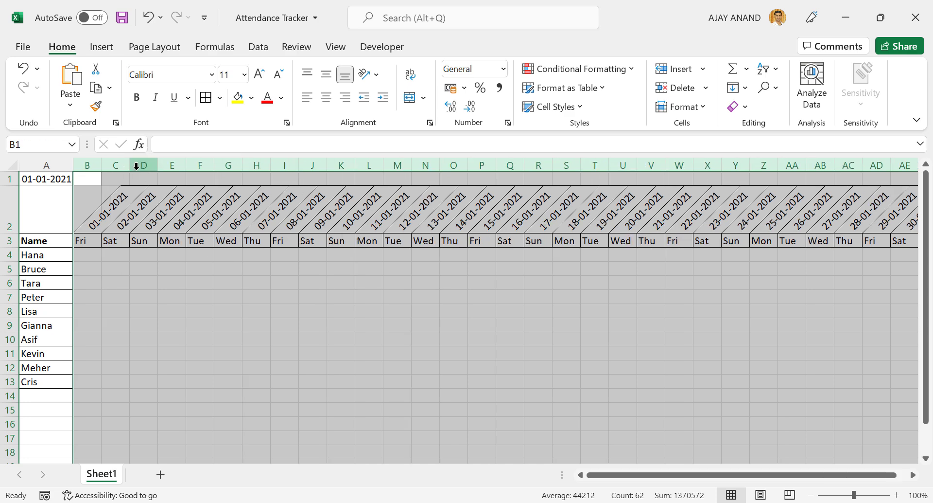
left_click_drag(159, 165, 192, 169)
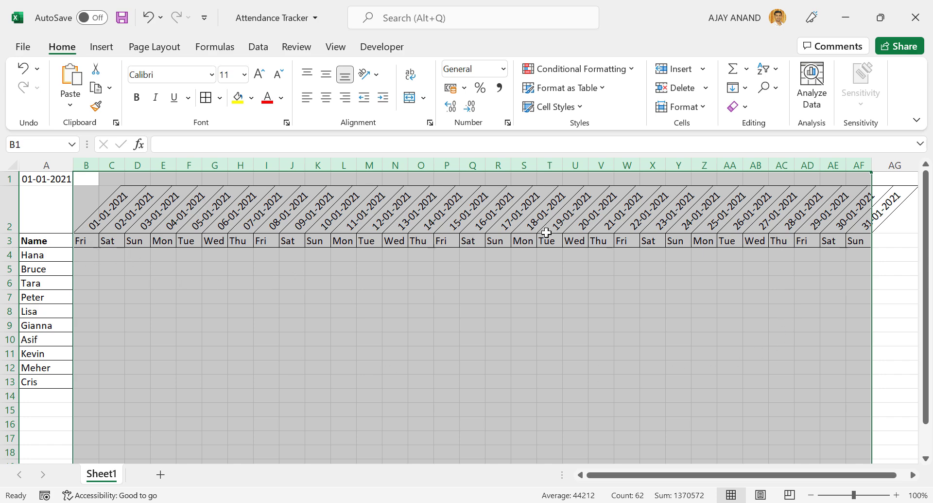
Middle-align and centre the headers, then make the B2:AF2 dates white on black
left_click(326, 74)
left_click(326, 97)
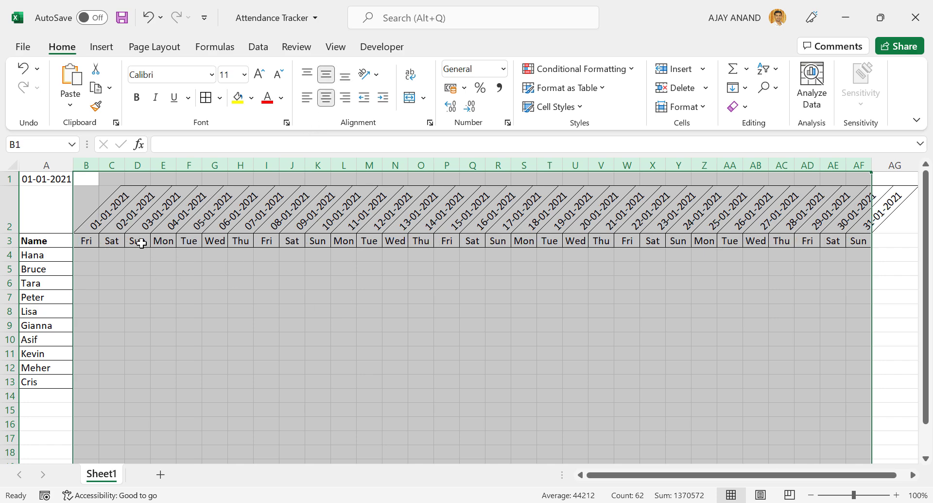
left_click(257, 316)
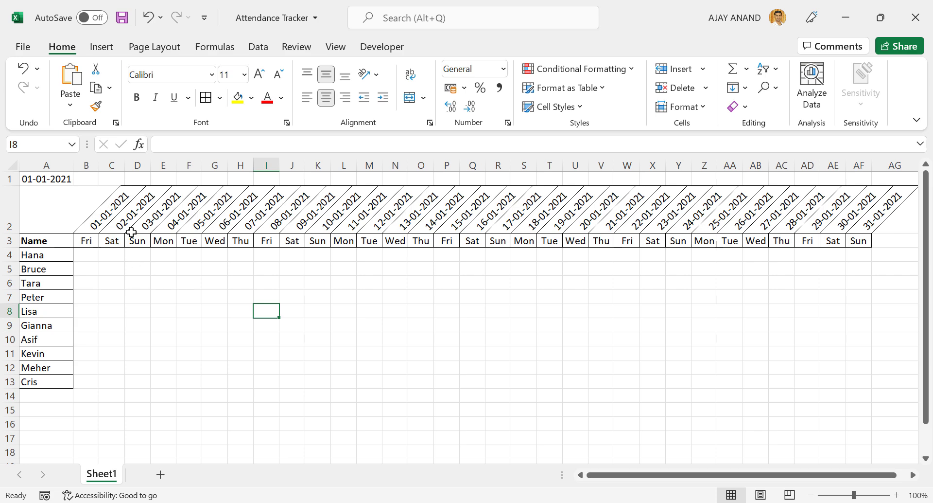
left_click_drag(90, 226, 862, 225)
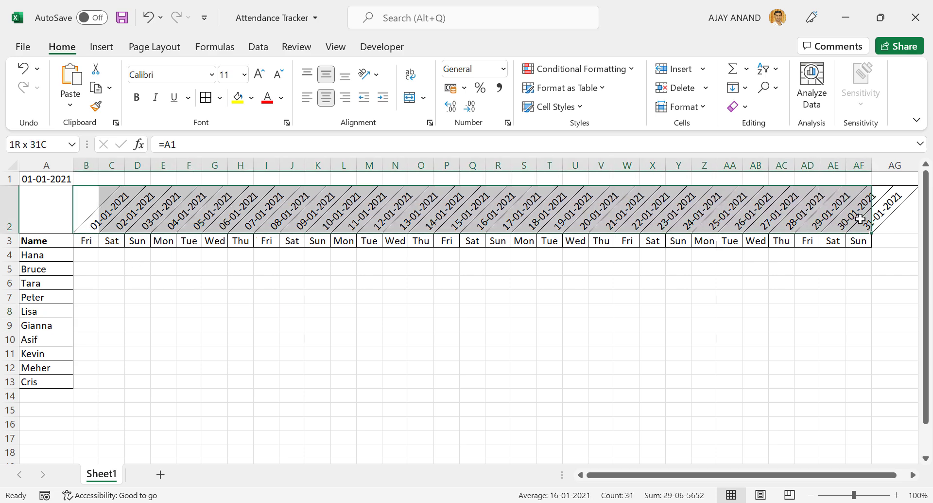
left_click(252, 101)
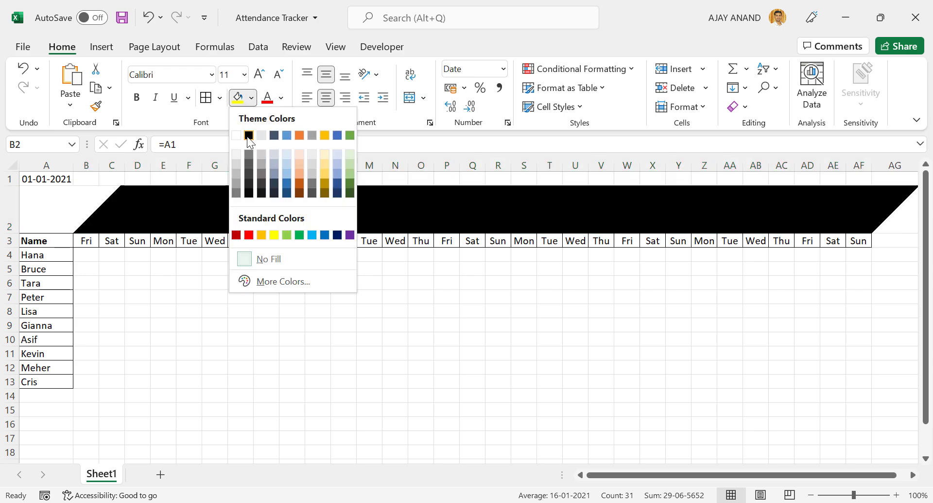
left_click(249, 137)
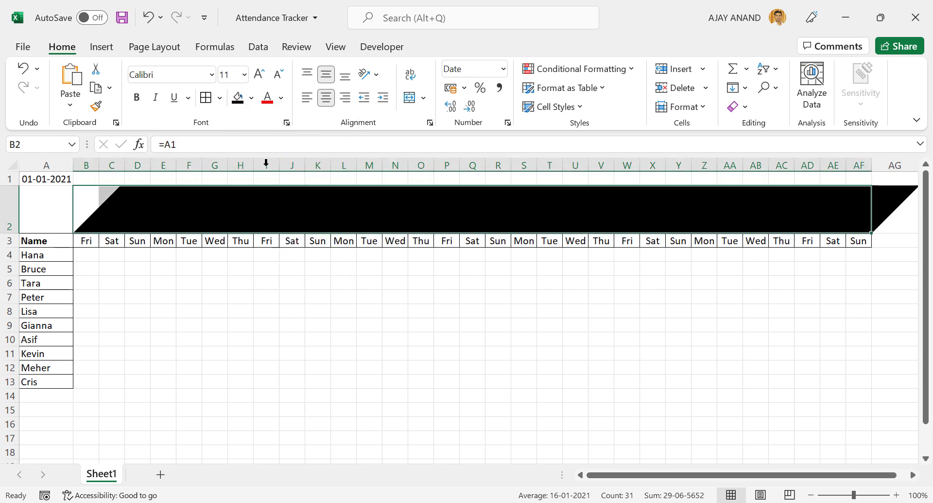
left_click(281, 103)
left_click(273, 159)
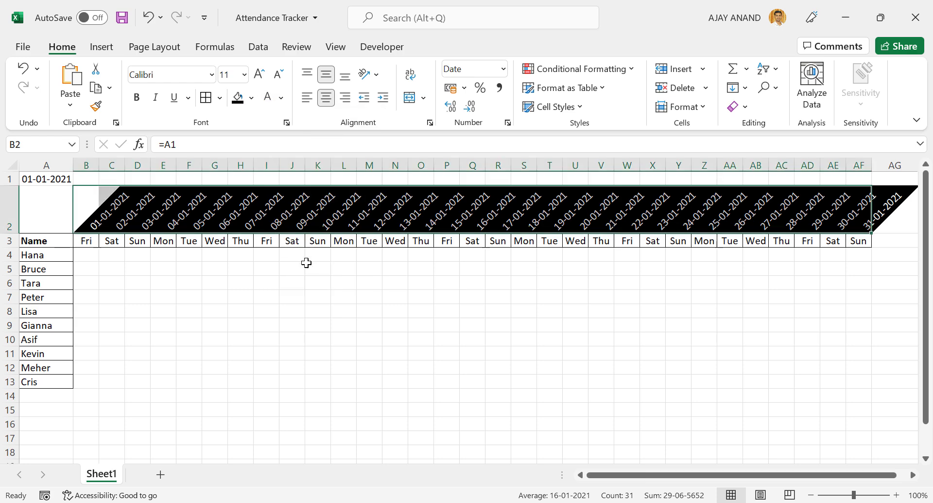
Shade the B3:AF3 day names light blue
left_click_drag(88, 244, 854, 239)
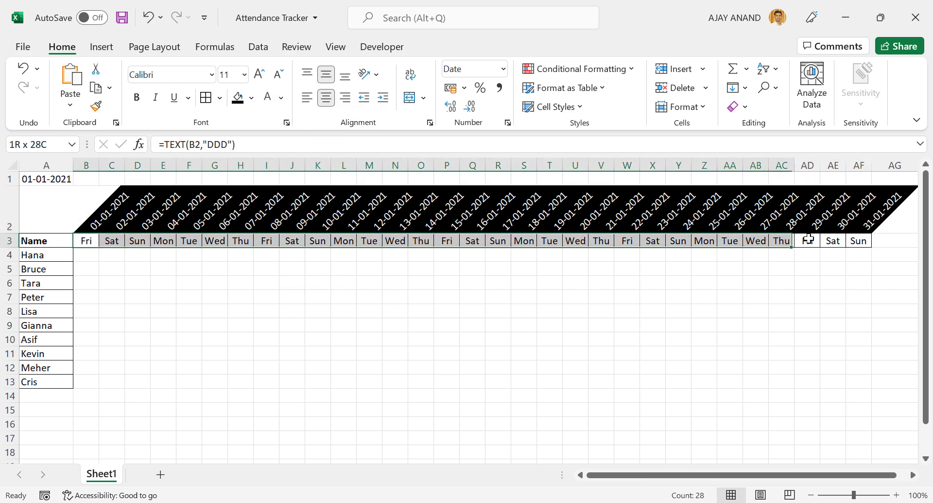
left_click(251, 98)
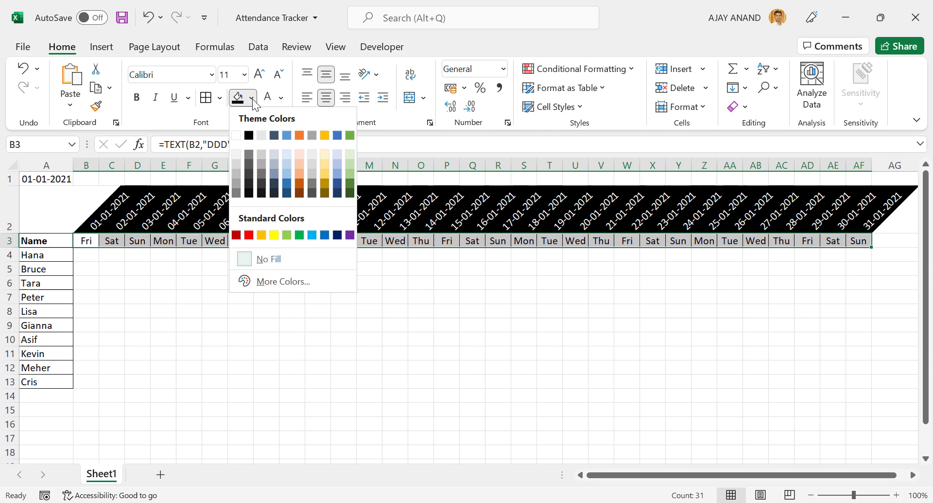
left_click(338, 156)
left_click(248, 310)
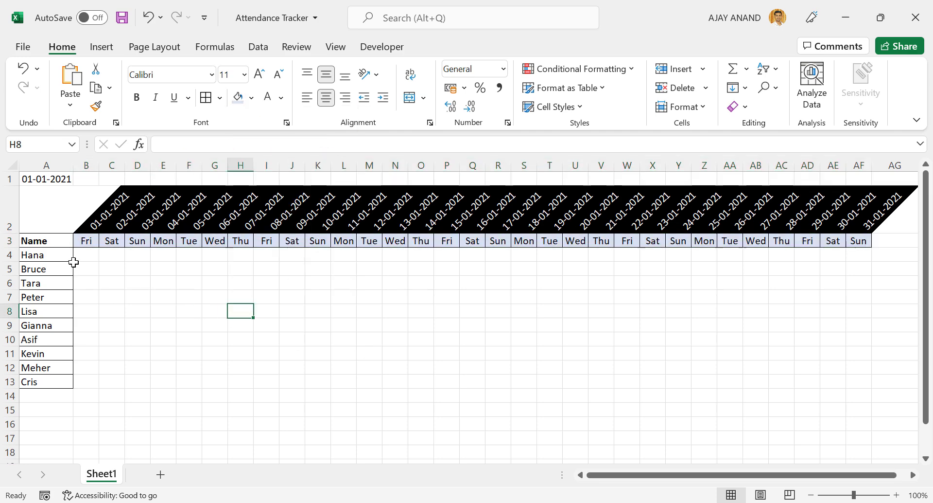
Apply All Borders to the attendance grid B4:AF13
left_click_drag(82, 255, 798, 384)
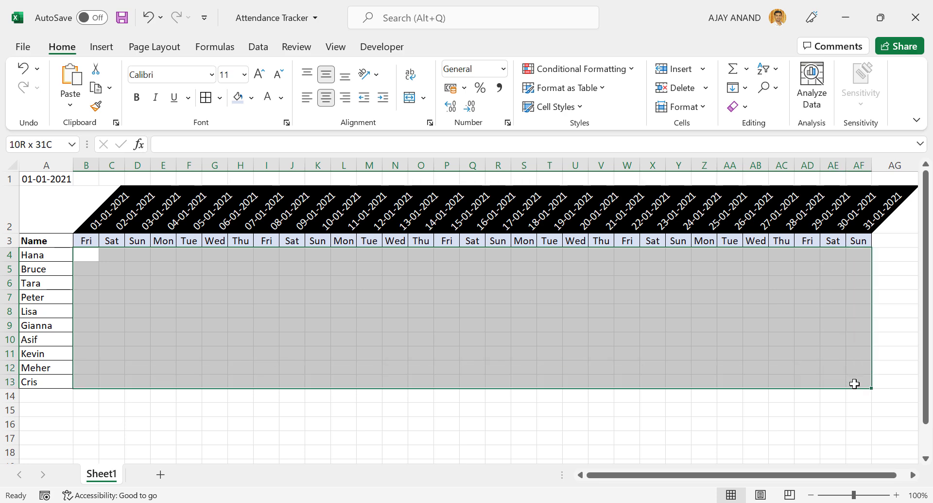
left_click(206, 97)
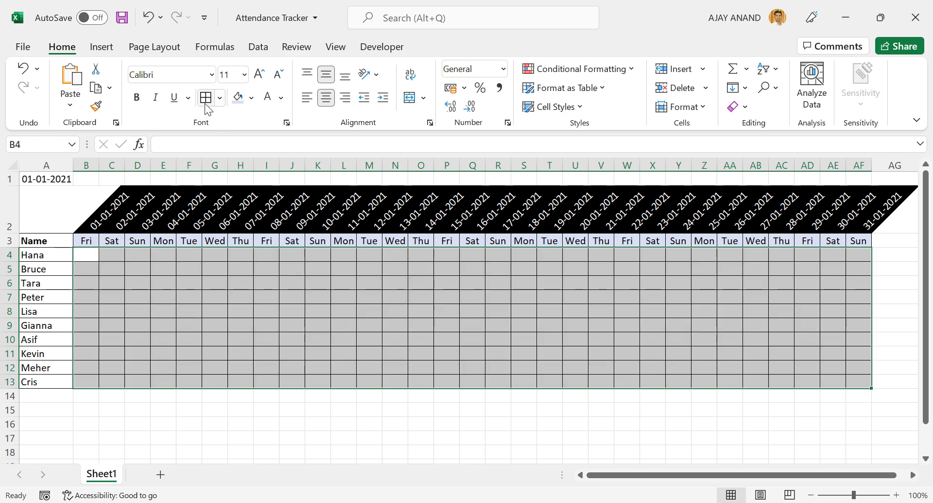
left_click(294, 325)
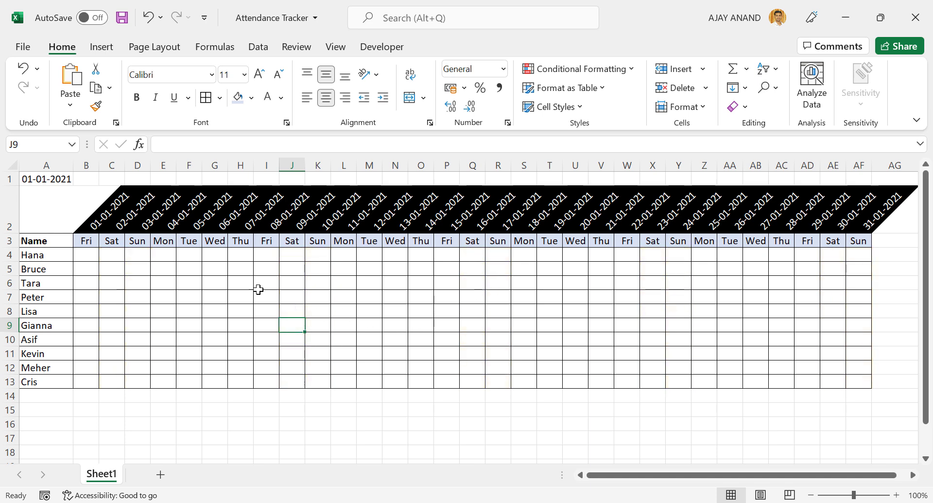
mouse_move(86, 240)
left_mouse_down()
mouse_move(768, 339)
mouse_move(858, 382)
left_mouse_up()
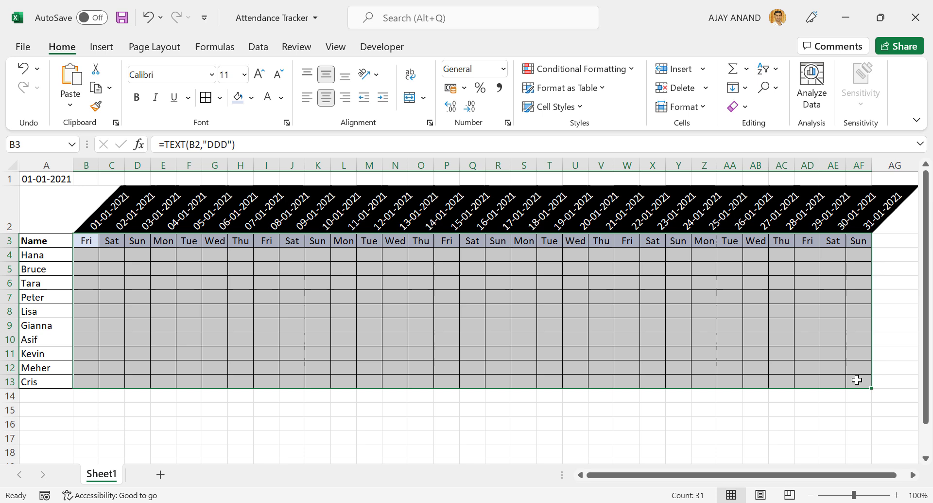
Start a new conditional formatting rule of the 'Use a formula' type
left_click(598, 69)
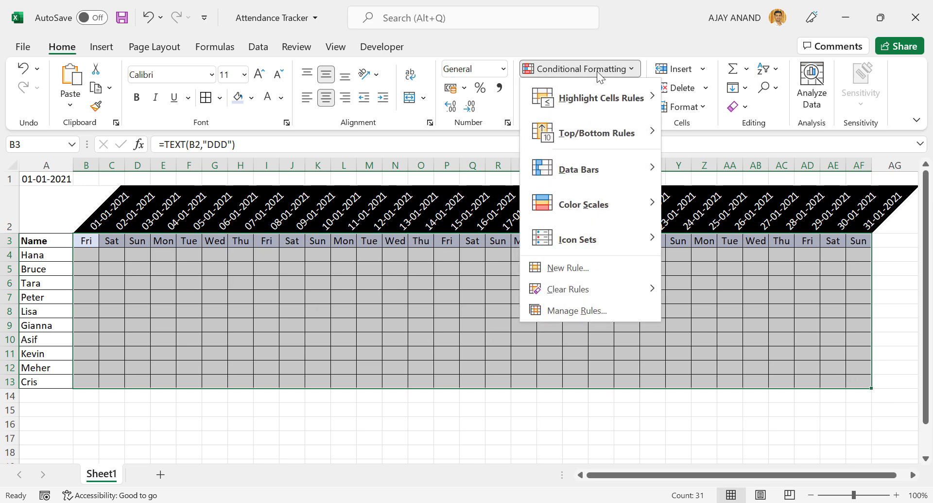
left_click(585, 271)
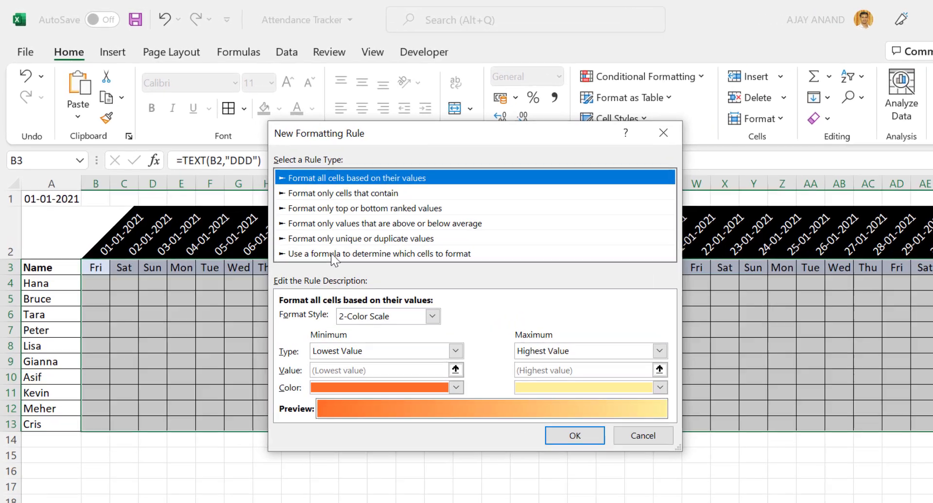
left_click(297, 228)
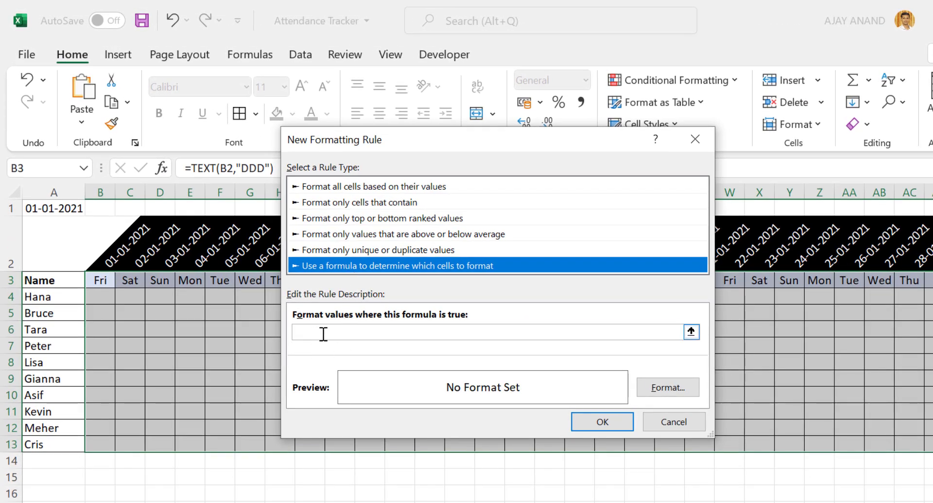
Enter the rule condition =OR(B$3="Sat",B$3="Sun"), with only the row anchored
left_click(316, 333)
type("=OR(")
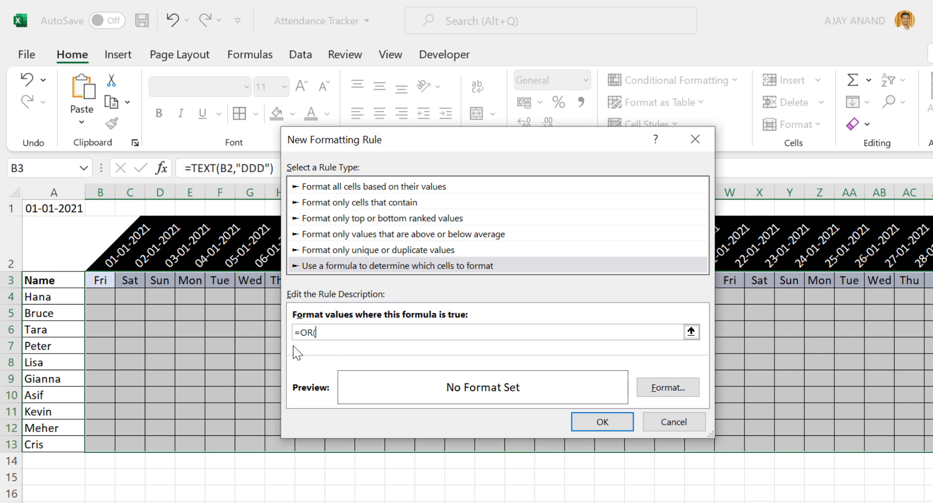
left_click(96, 281)
left_click(318, 333)
type("Sat\",")
left_click(97, 281)
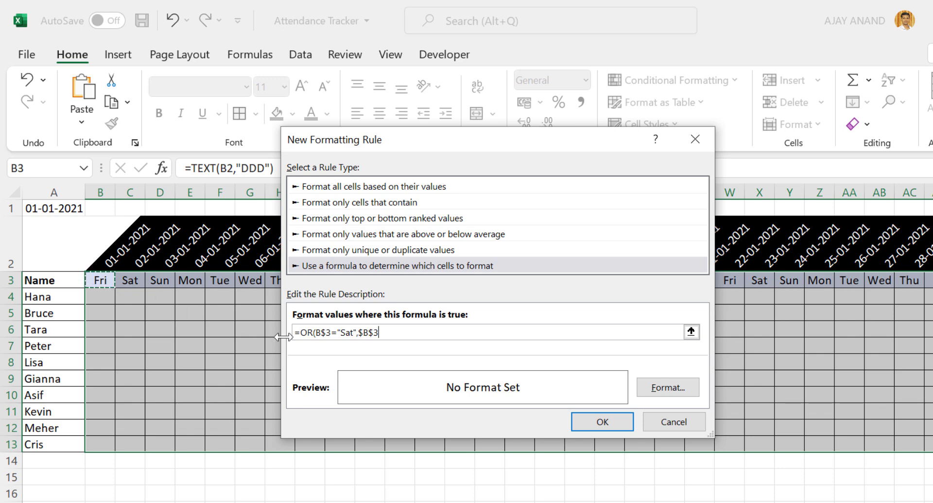
left_click(364, 332)
left_click(362, 332)
left_click(382, 332)
key("F4")
type("=\"Sun\")")
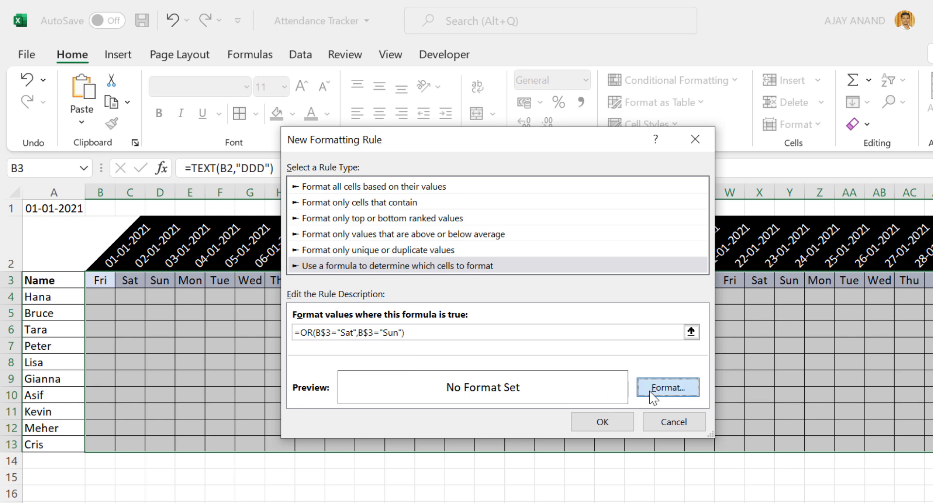
Give the weekend rule a light gold fill and apply it to the grid
left_click(648, 390)
left_click(473, 84)
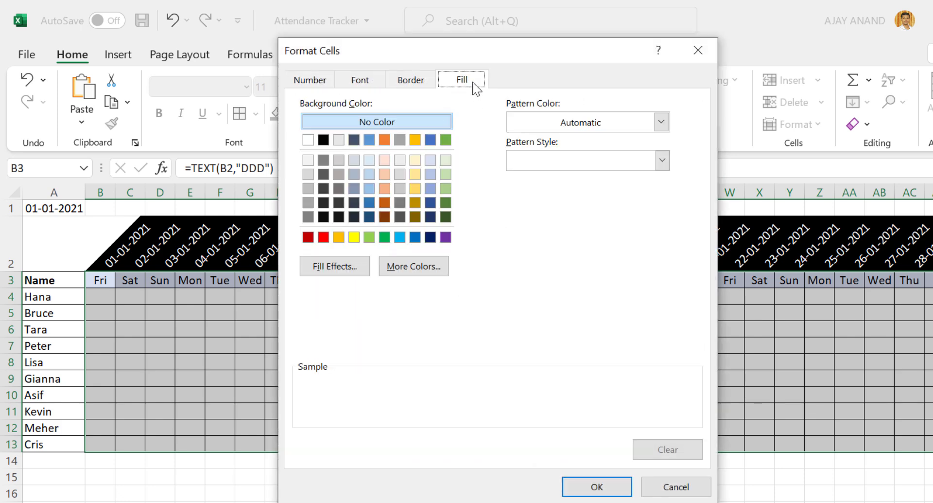
left_click(416, 175)
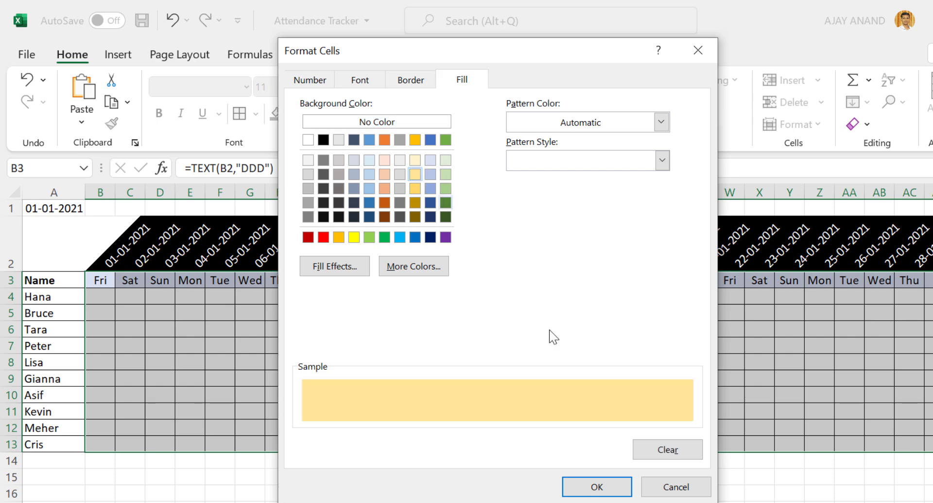
left_click(576, 487)
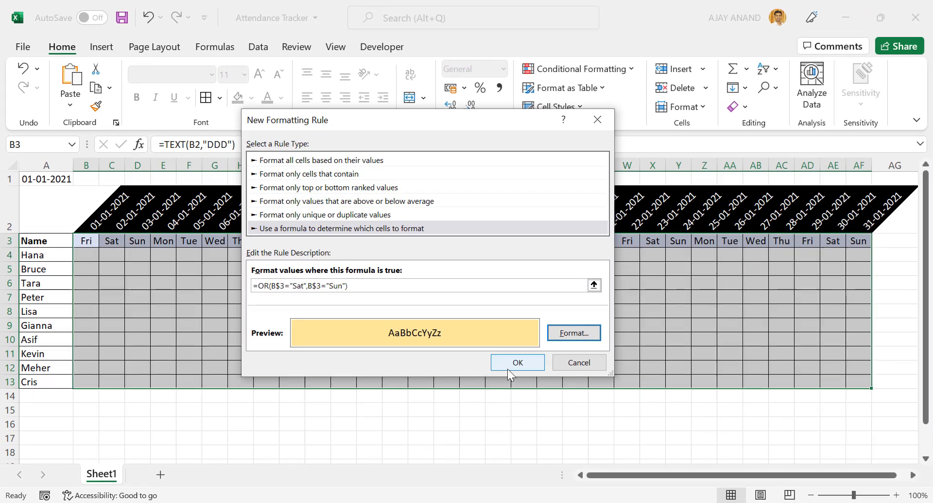
left_click(507, 368)
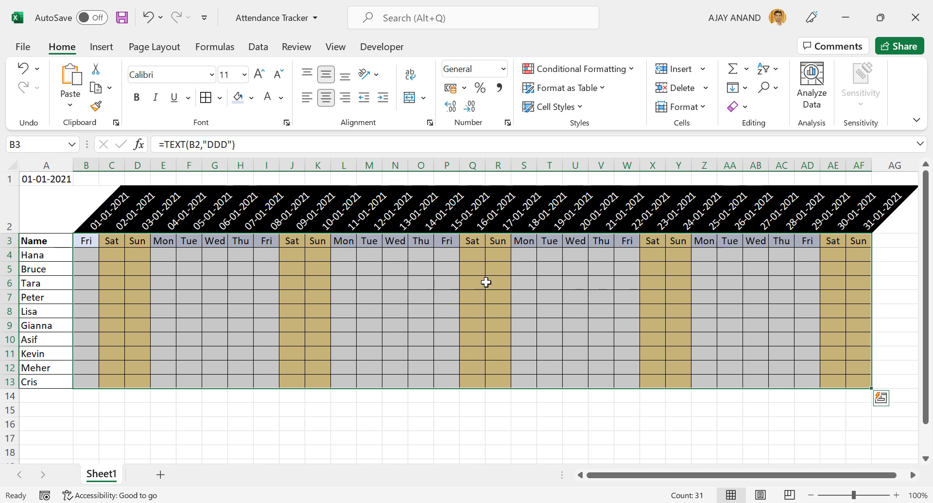
left_click(679, 297)
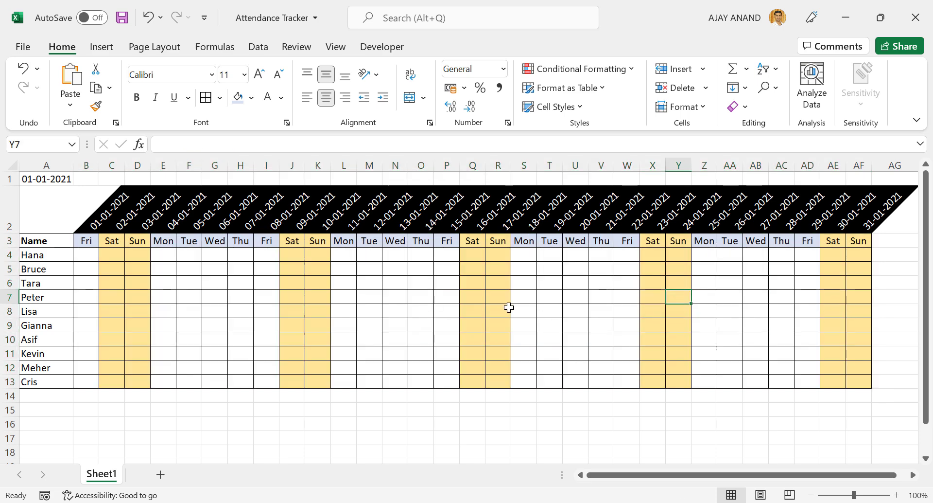
left_click(45, 183)
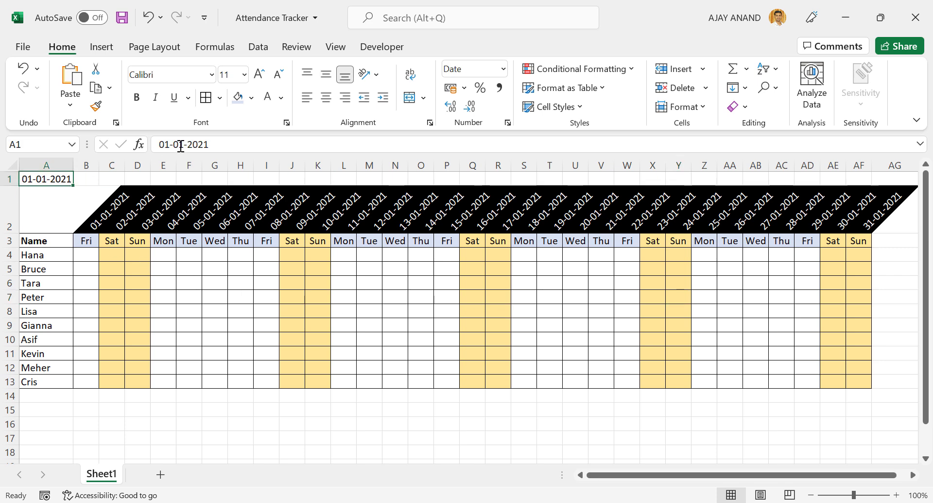
left_click_drag(178, 144, 183, 145)
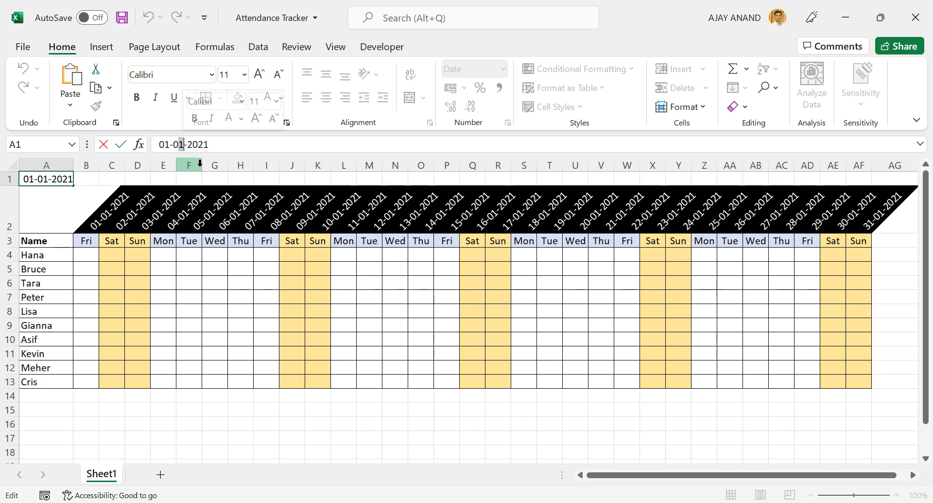
type("2")
key("Return")
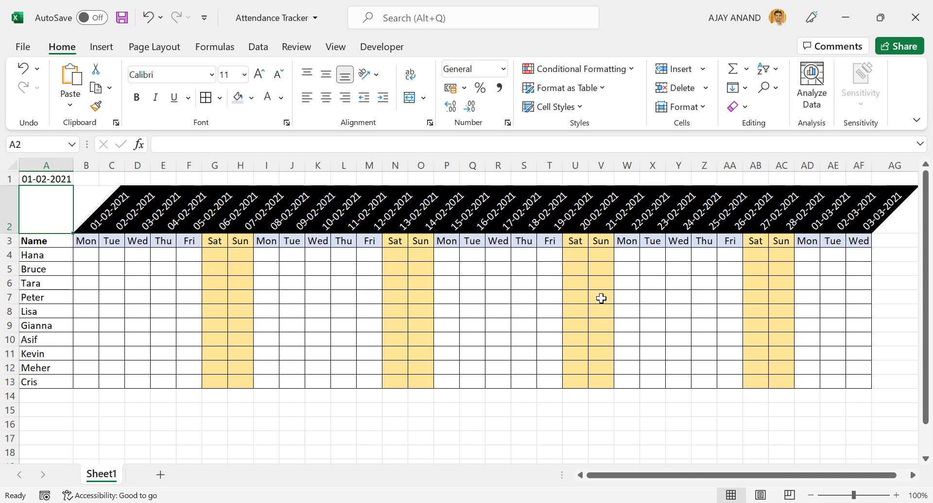
left_click(35, 179)
left_click(182, 141)
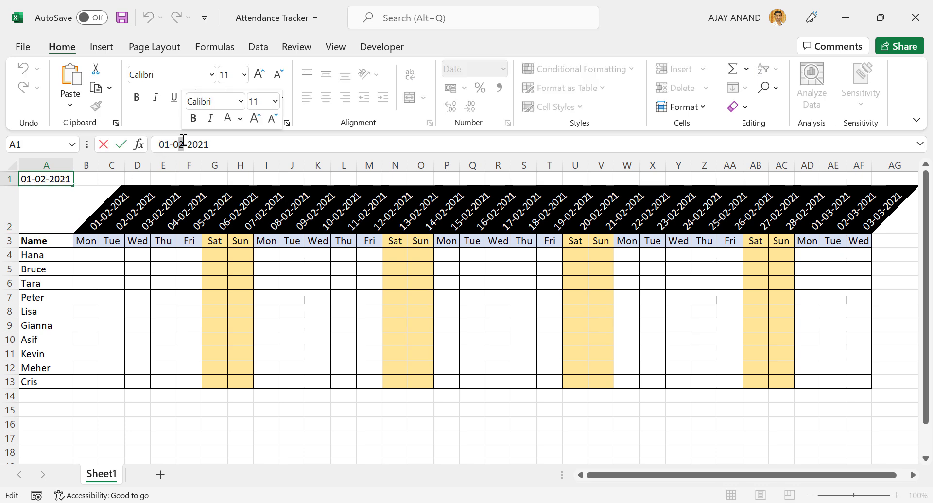
key("BackSpace")
type("1")
key("Return")
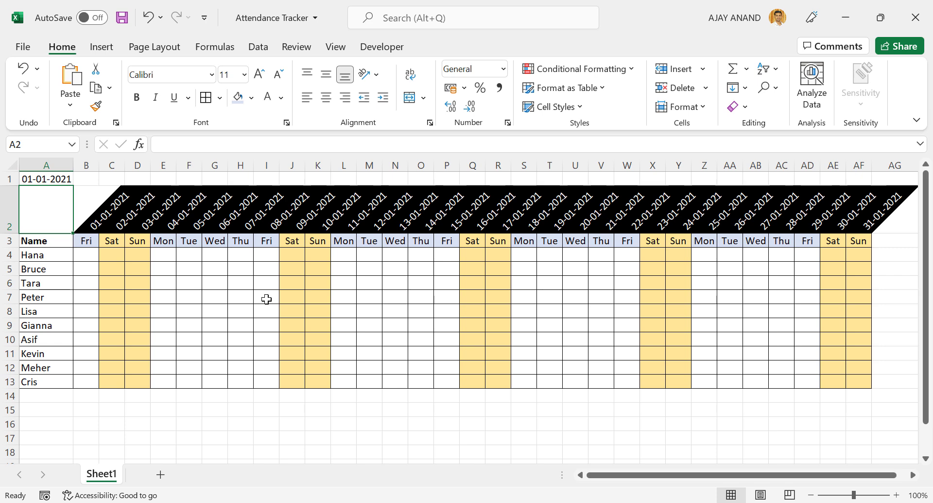
Select B4:AF13 and add list data validation with source P,A,WO
left_click_drag(86, 254, 855, 380)
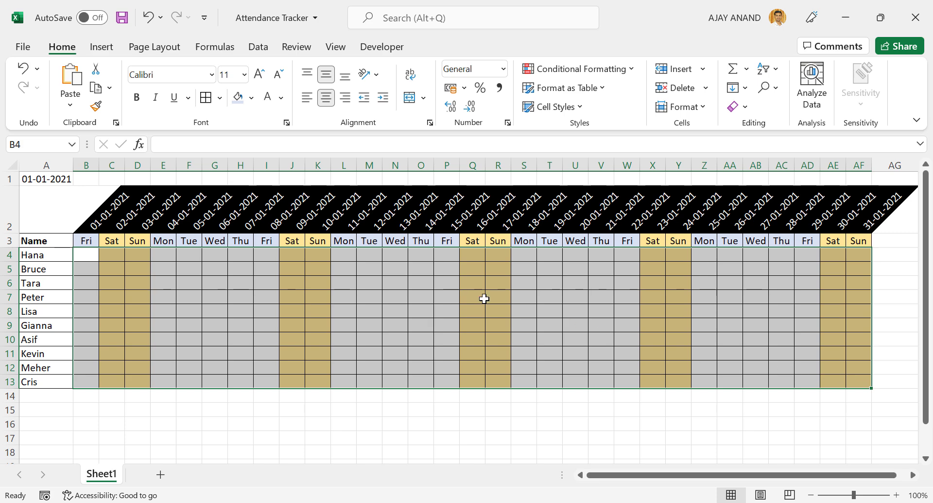
left_click(258, 46)
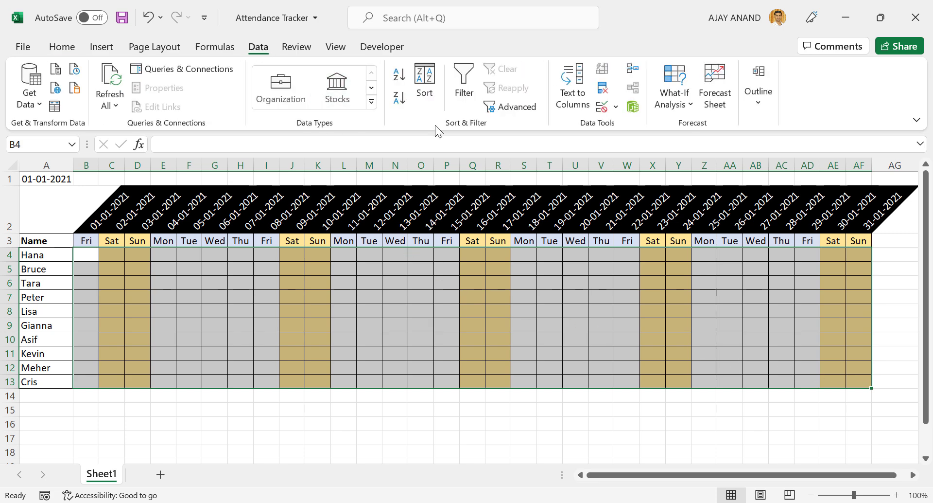
left_click(616, 107)
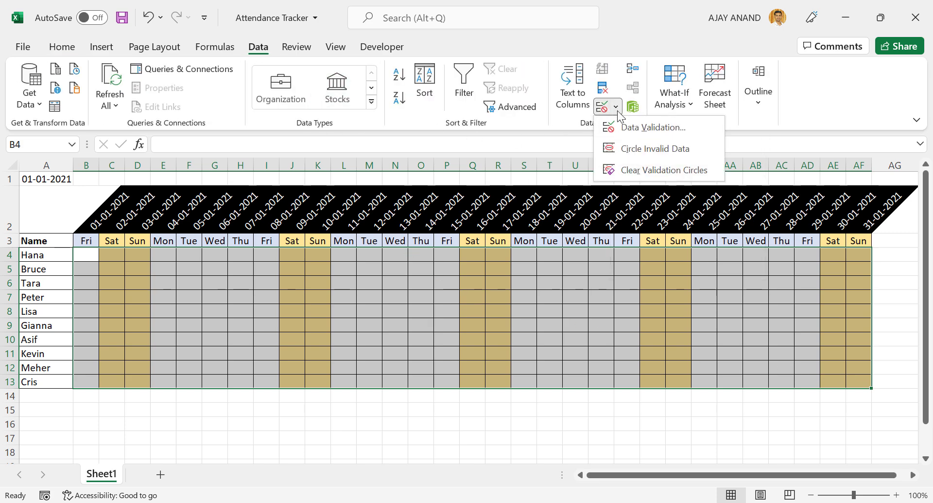
left_click(634, 131)
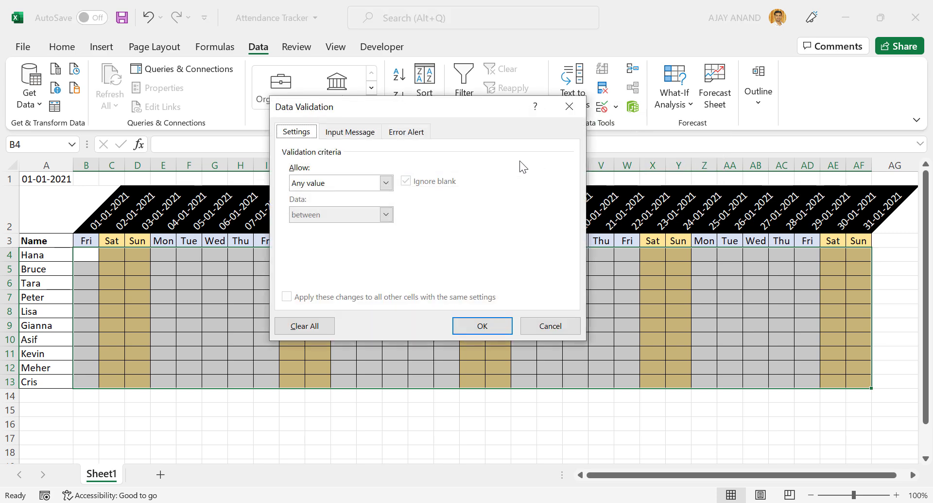
left_click(363, 186)
left_click(346, 227)
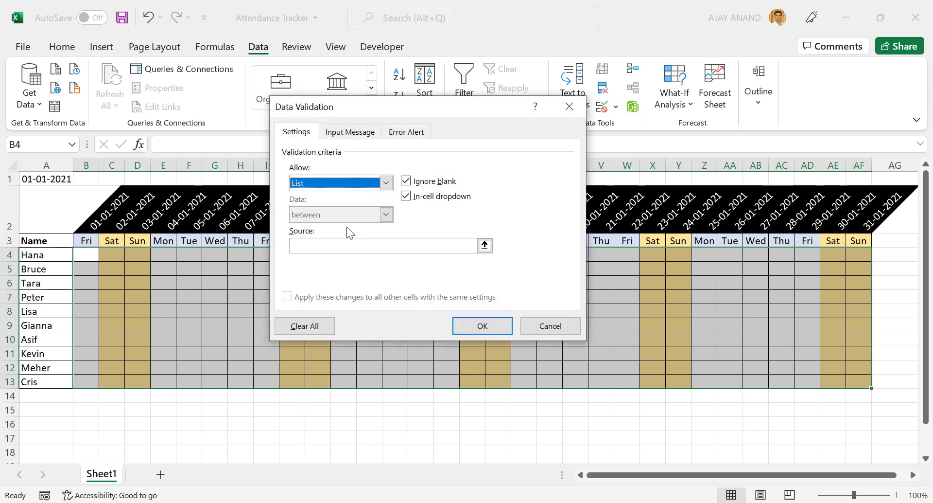
left_click(306, 245)
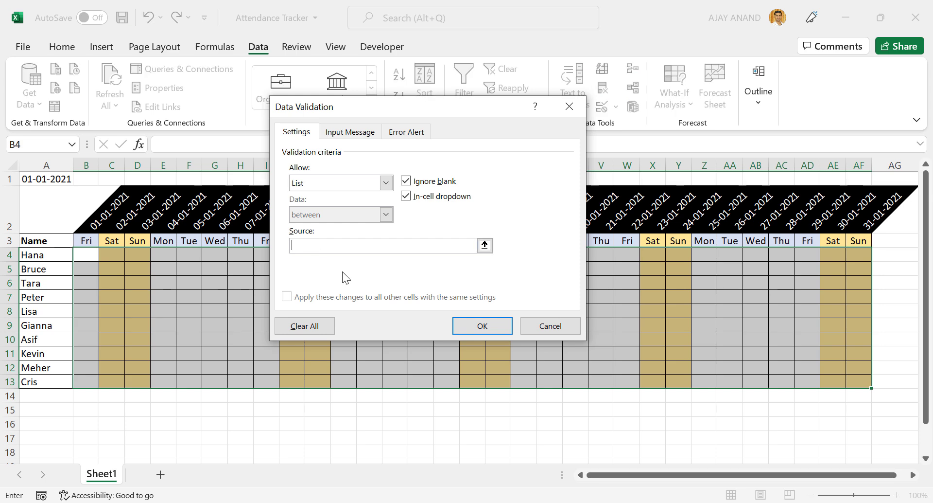
type("P,")
type("A,")
type("W")
type("O")
left_click(482, 325)
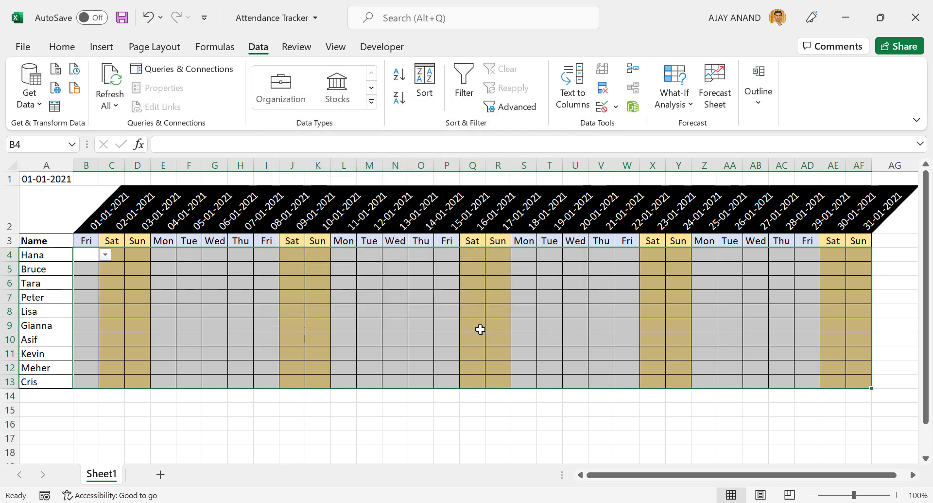
Pick P from the dropdowns in G7 and E10
left_click(136, 284)
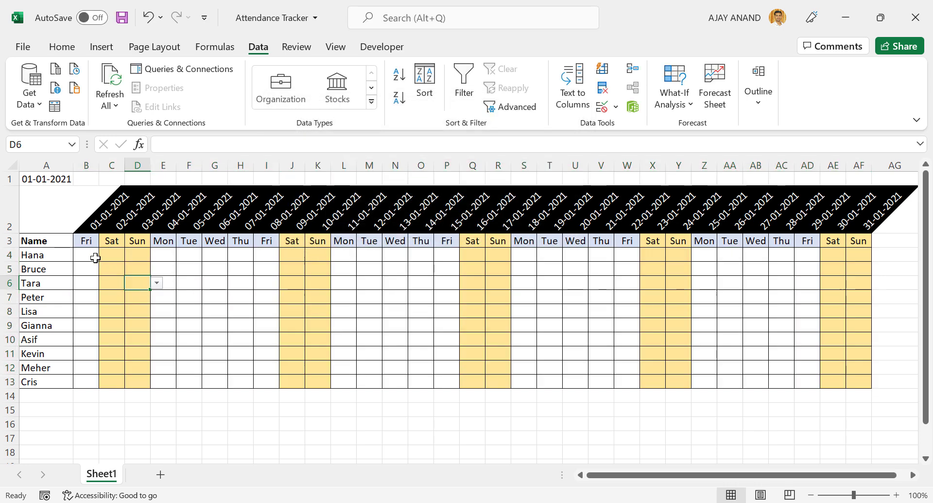
left_click(216, 299)
left_click(235, 297)
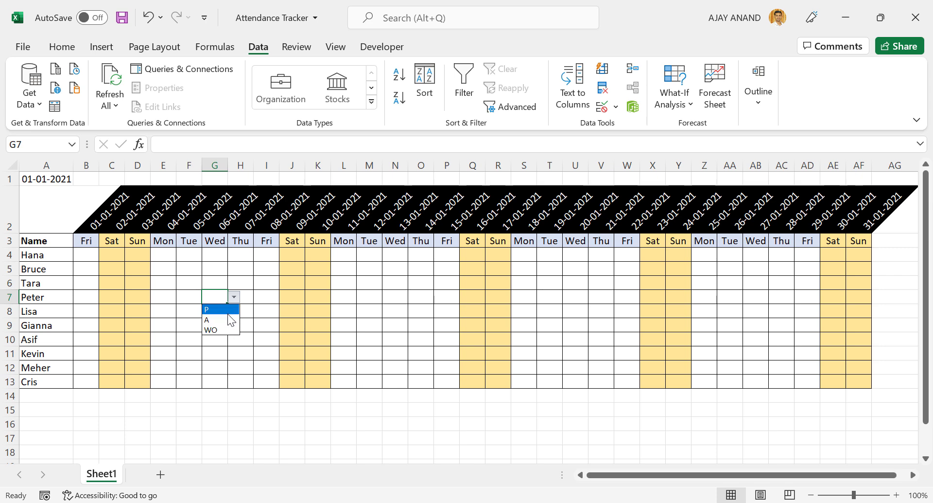
left_click(222, 309)
left_click(167, 335)
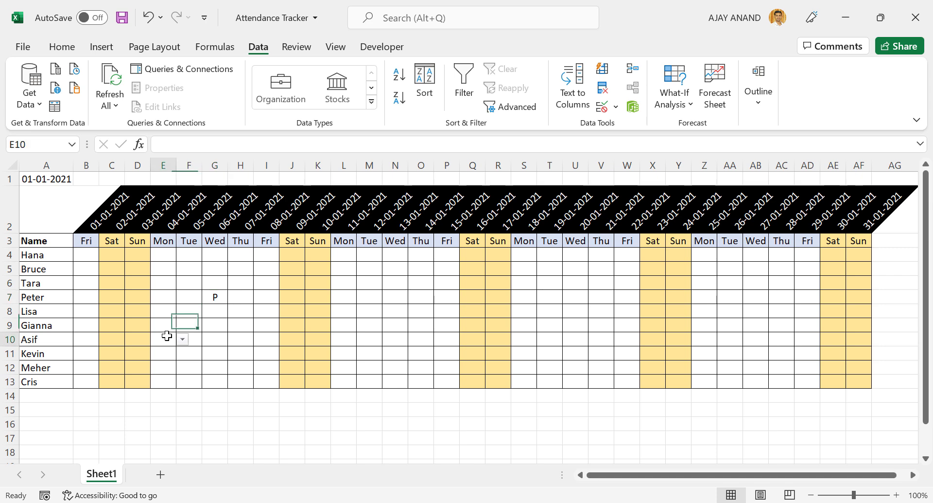
left_click(183, 340)
left_click(170, 351)
Set J11 to WO, M8 to A and O11 to P, then reselect B4:AF13
left_click(301, 354)
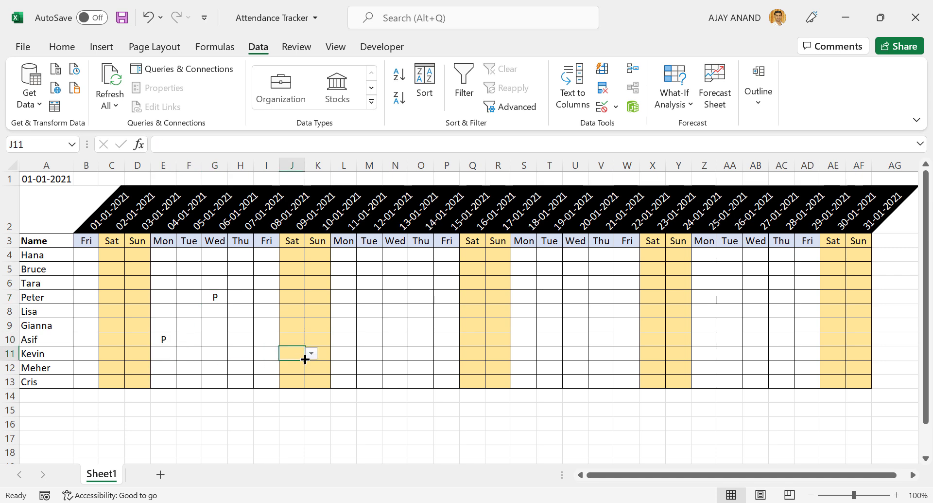
left_click(311, 353)
left_click(294, 386)
left_click(372, 311)
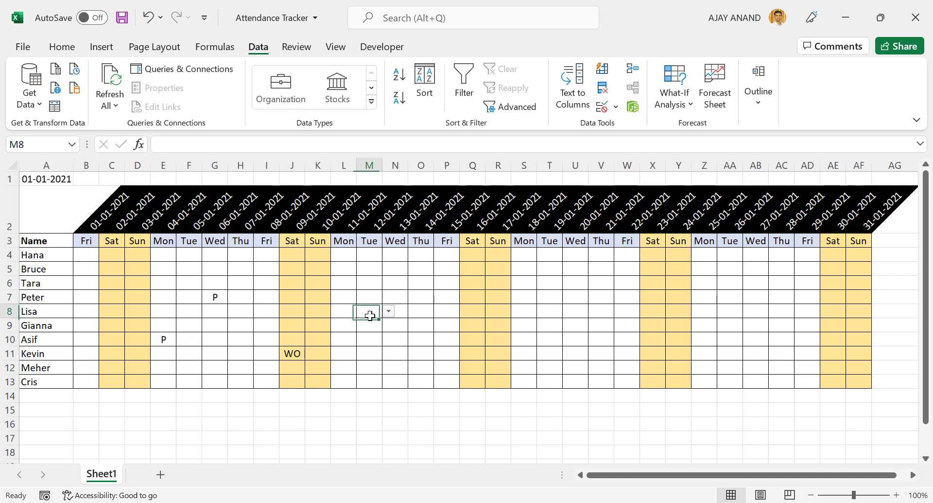
left_click(389, 311)
left_click(381, 334)
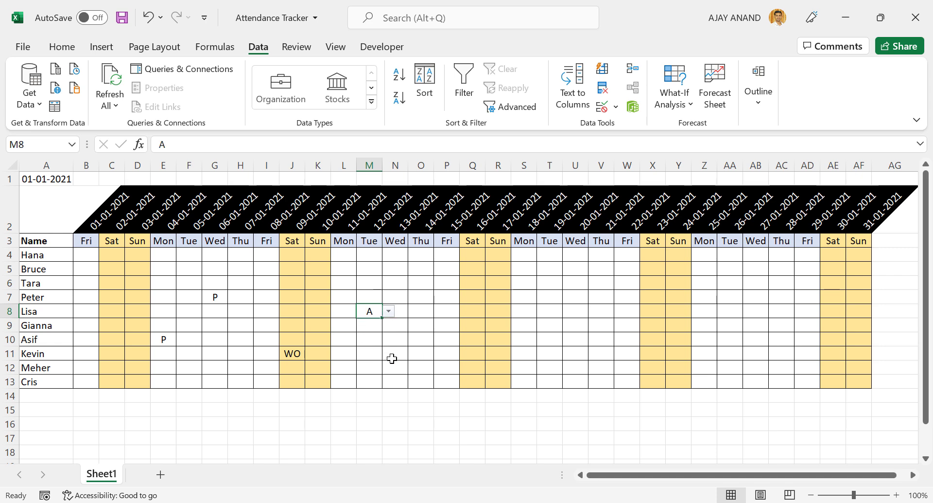
left_click(419, 350)
left_click(440, 353)
left_click(421, 366)
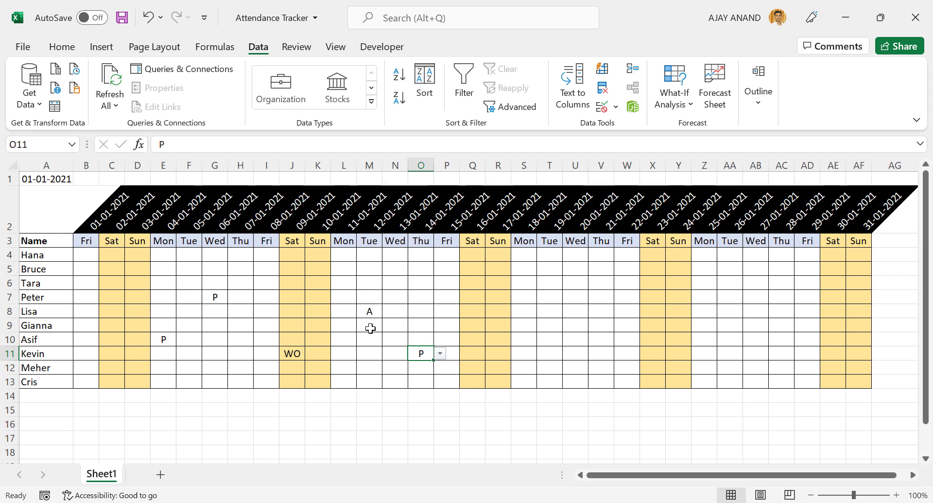
left_click_drag(96, 254, 855, 380)
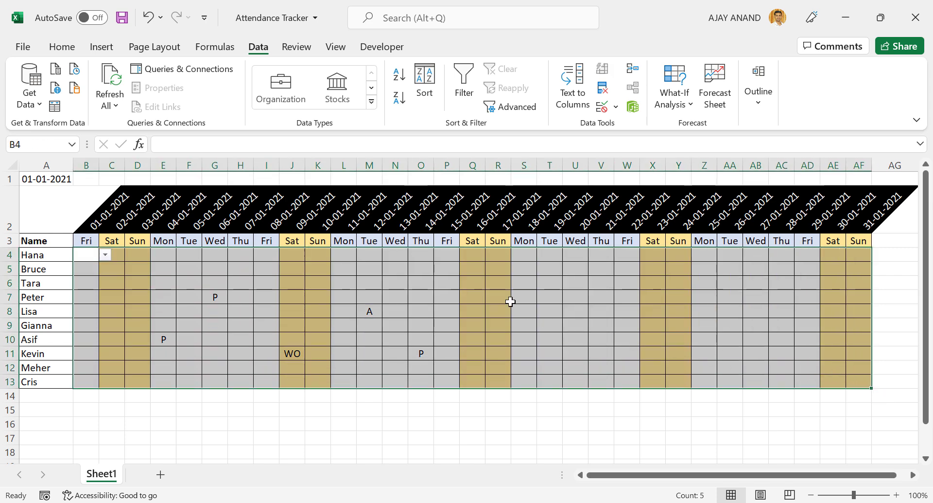
Create a new formula rule for the grid using the relative condition =B4="P"
left_click(62, 47)
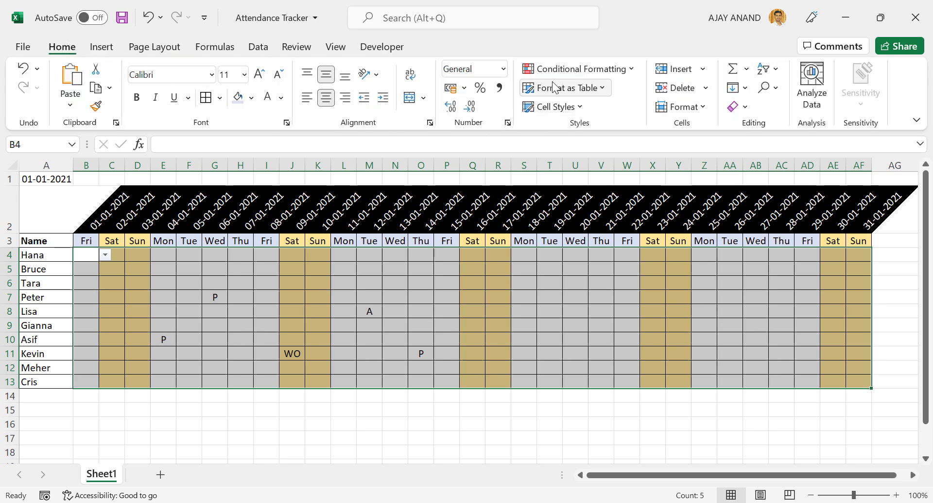
left_click(566, 75)
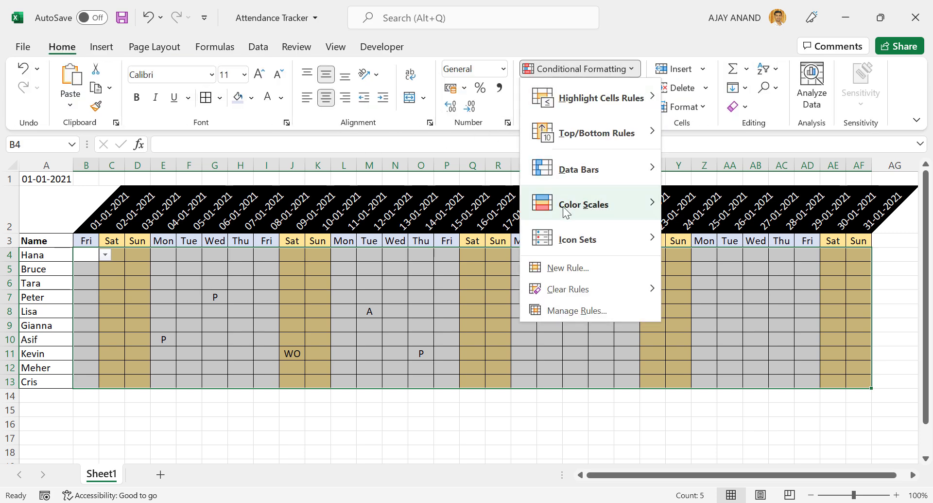
left_click(562, 270)
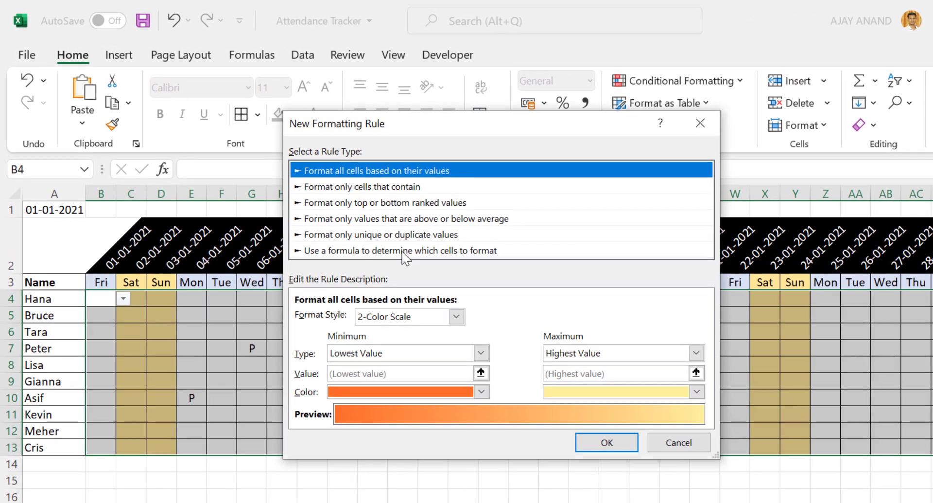
left_click(370, 232)
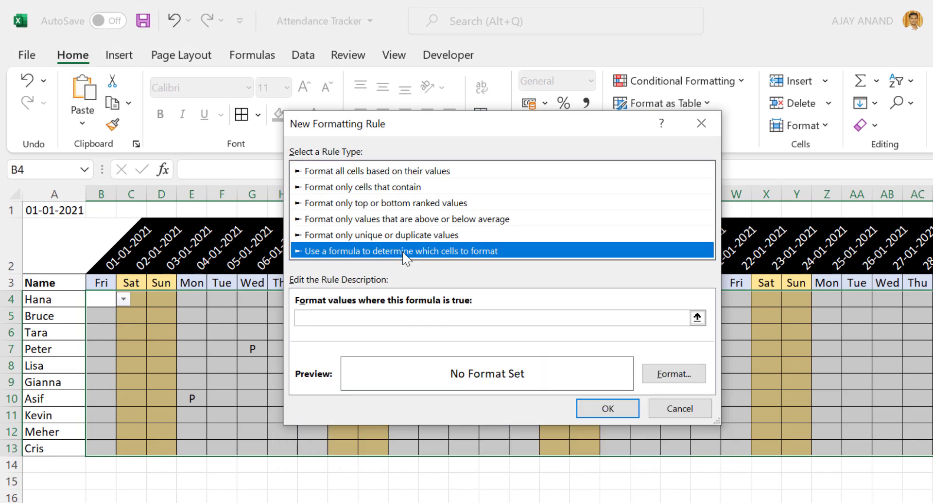
left_click(320, 317)
type("=")
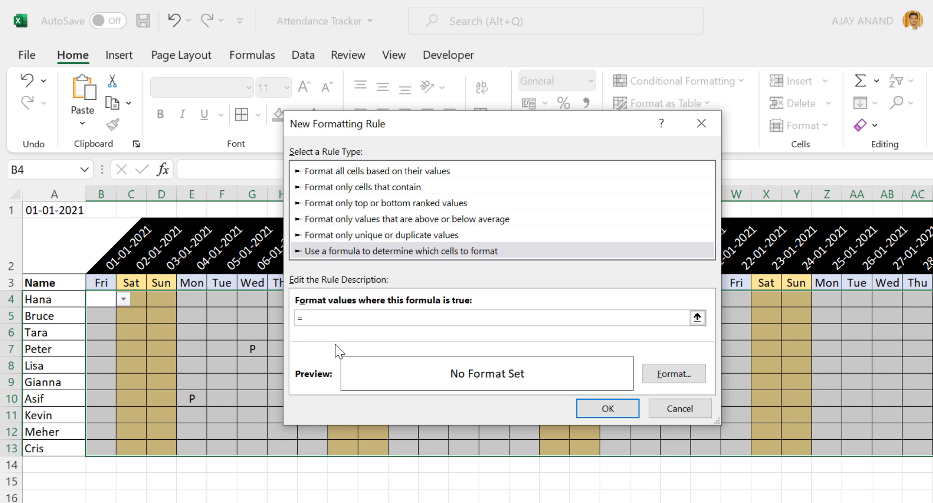
left_click(101, 299)
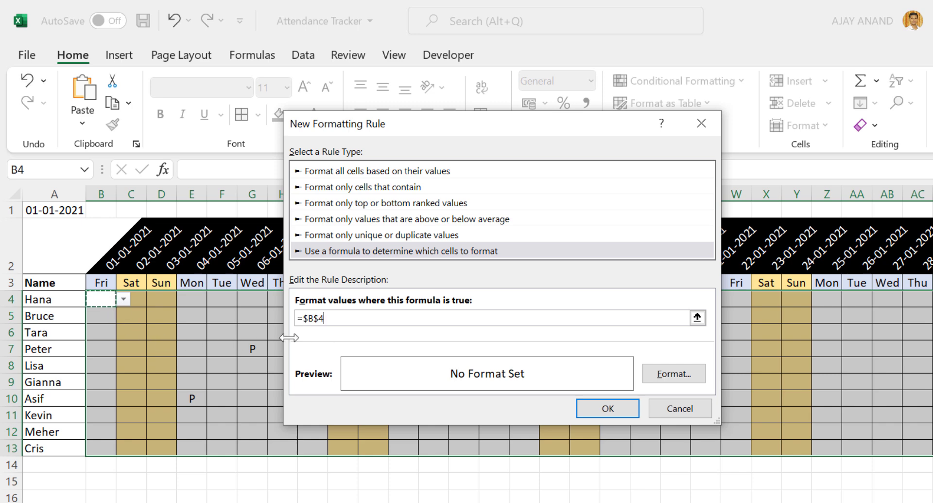
left_click(309, 318)
key("BackSpace")
left_click(315, 317)
key("BackSpace")
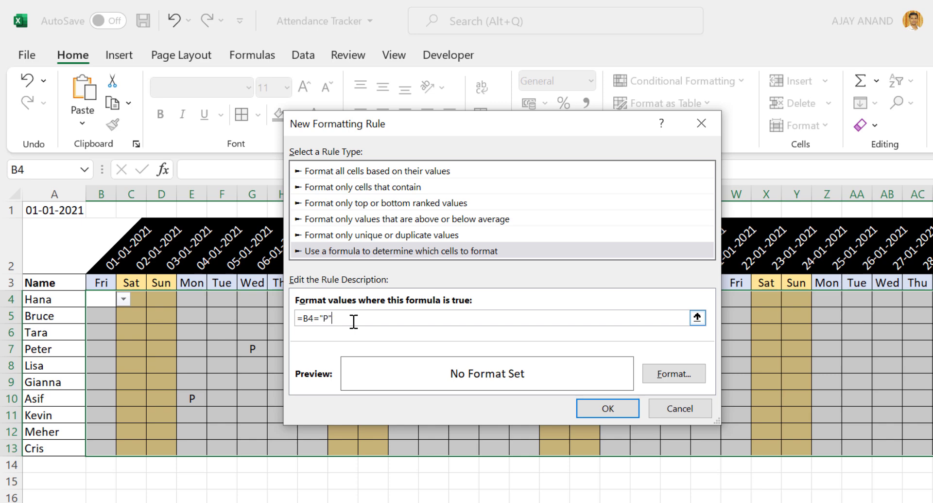
Give the P rule a light green fill and apply it
left_click(675, 375)
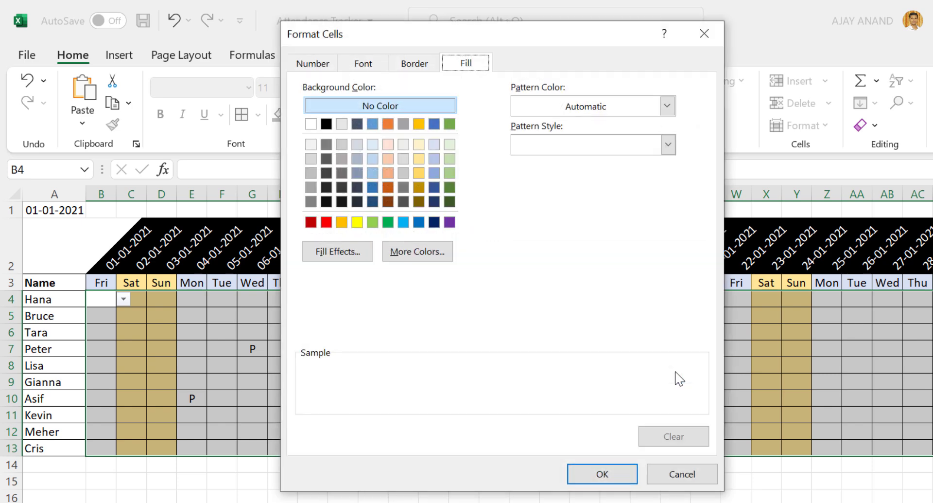
left_click(373, 223)
left_click(605, 472)
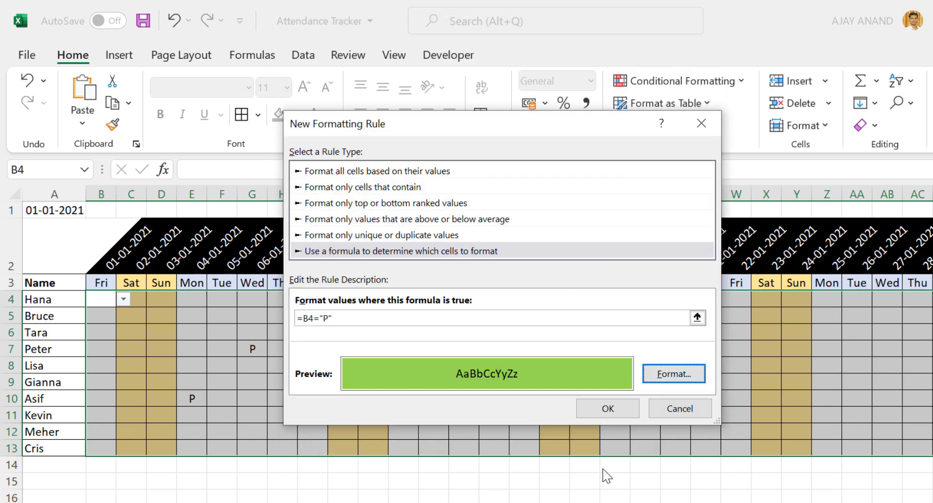
left_click(592, 411)
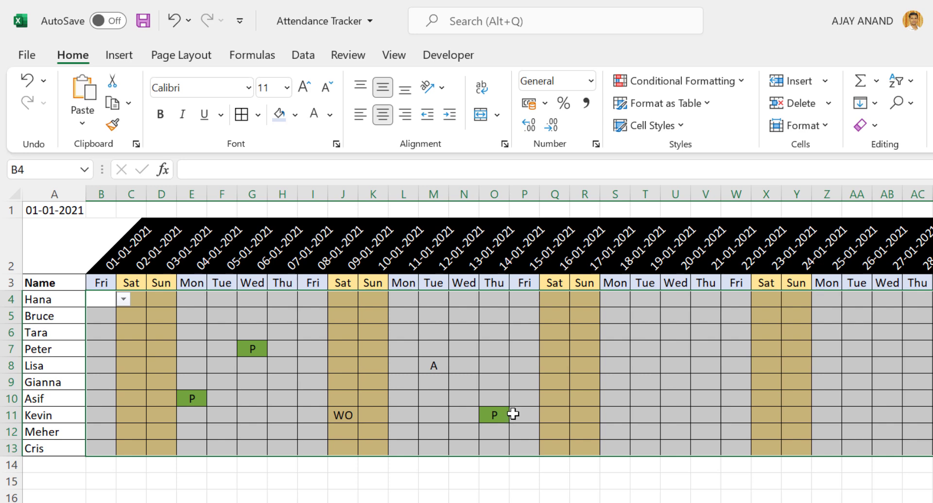
Mark H10 as P from its dropdown and reselect the grid B4:AF13
left_click(287, 397)
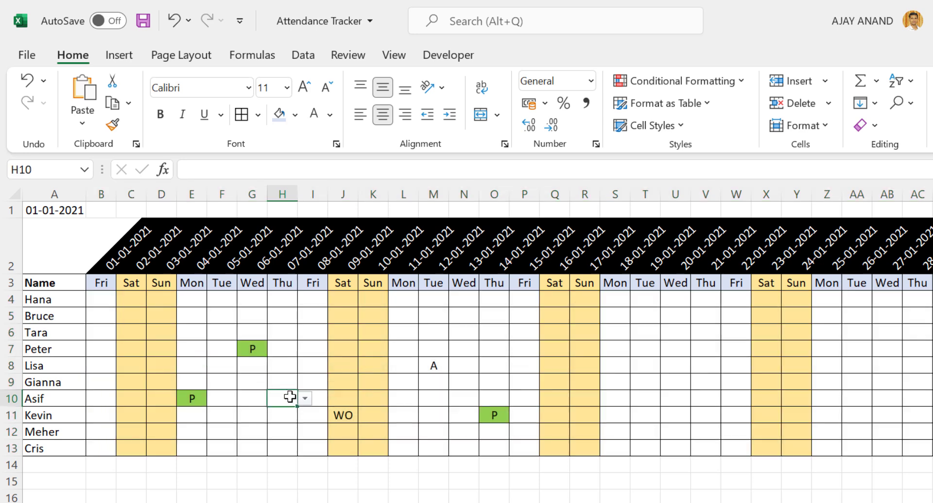
left_click(305, 398)
left_click(289, 413)
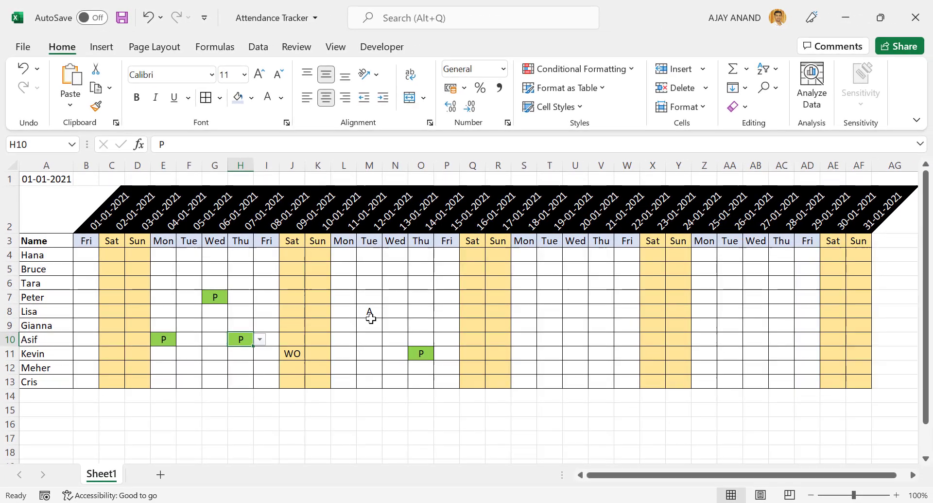
left_click_drag(93, 256, 856, 381)
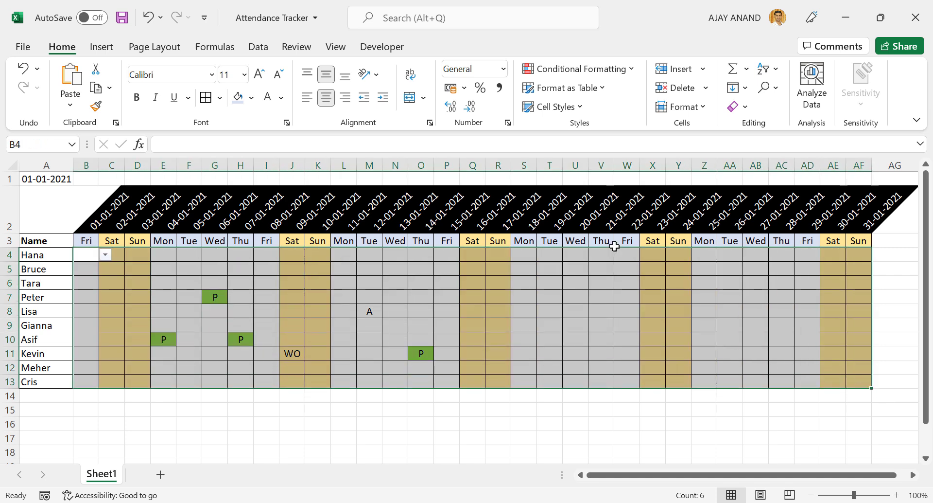
Create a new formula rule using the relative condition =B4="A"
left_click(582, 76)
left_click(578, 269)
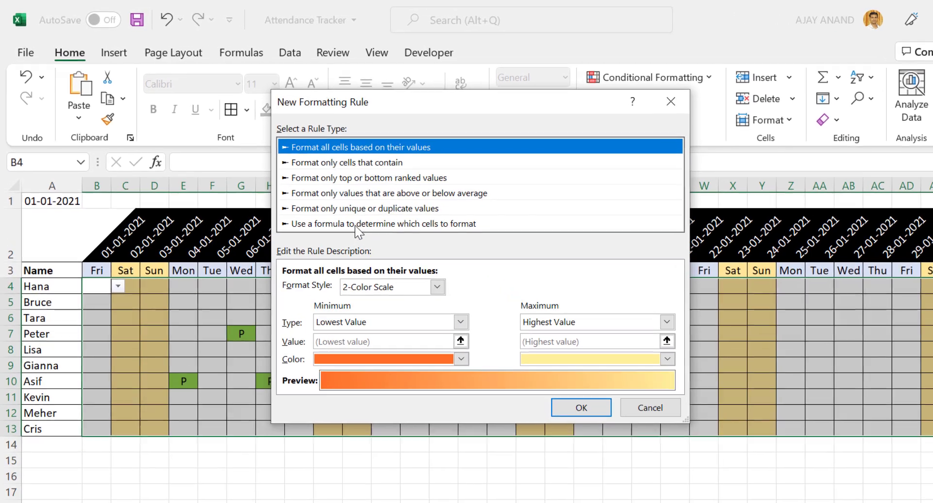
left_click(336, 200)
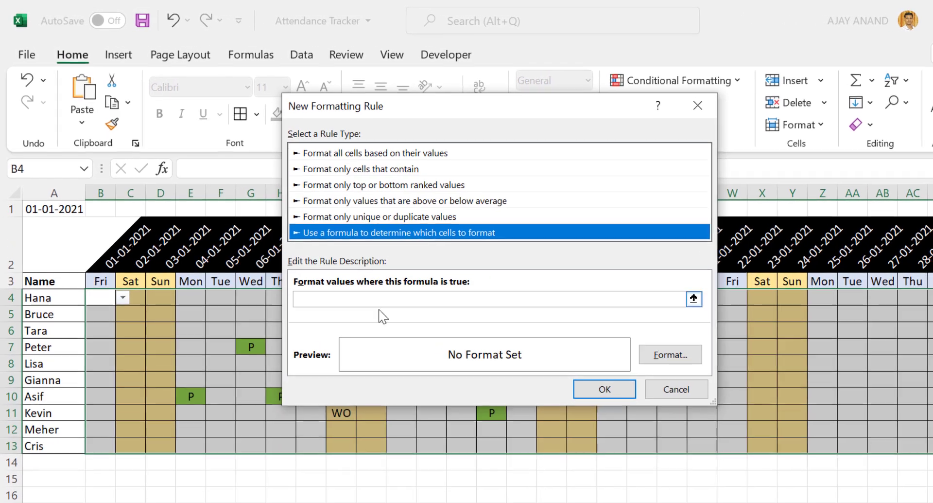
left_click(334, 298)
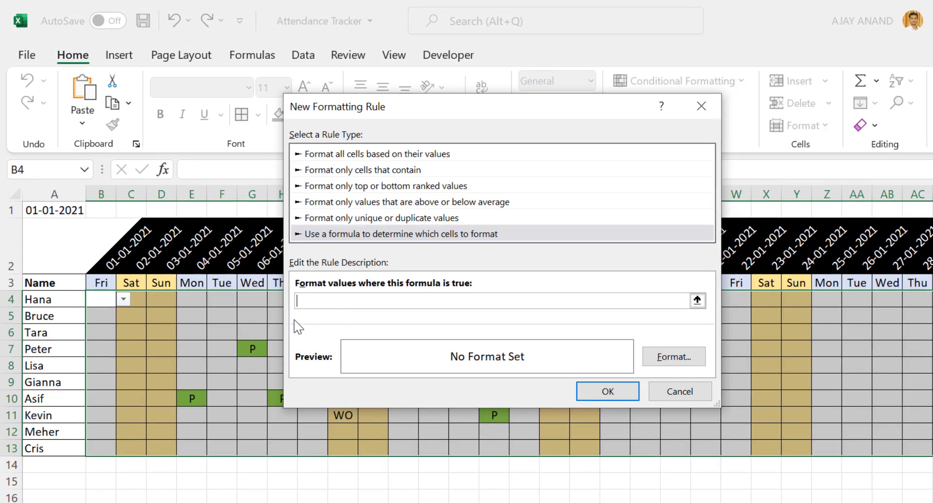
left_click(103, 299)
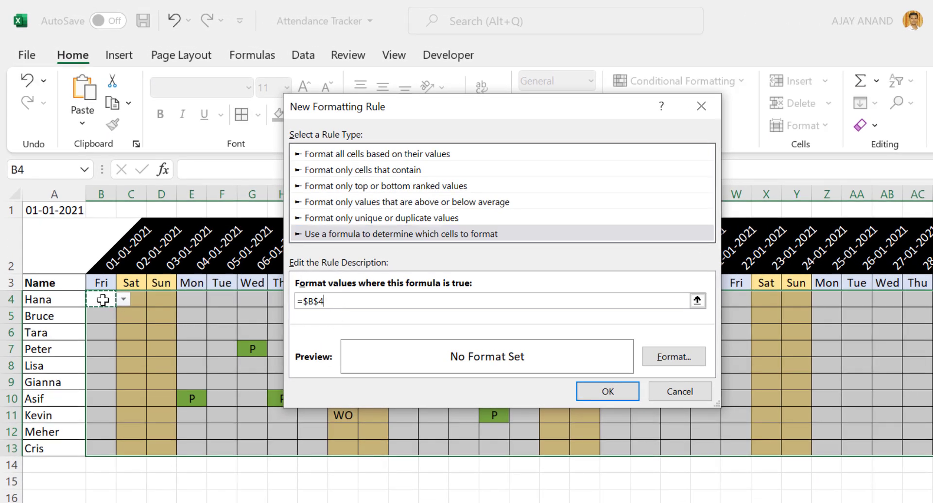
left_click(307, 301)
key("BackSpace")
left_click(315, 301)
key("BackSpace")
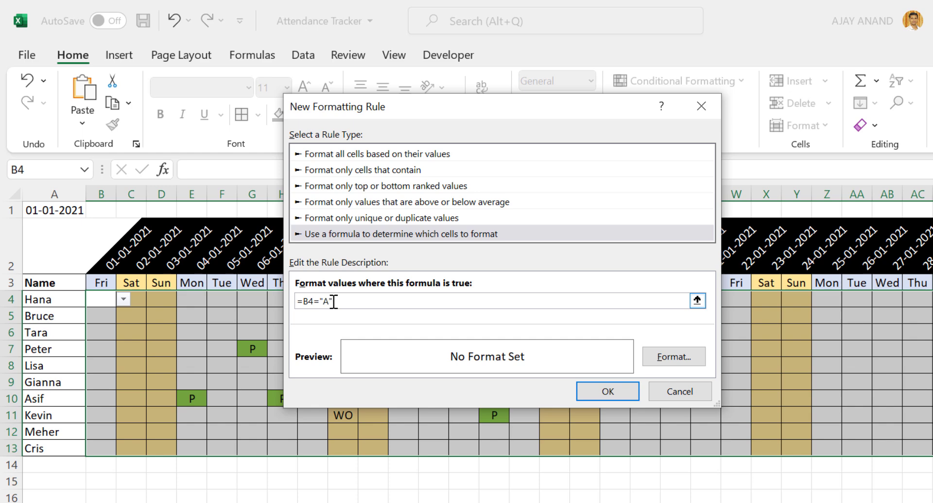
Format the A rule with a red fill and yellow text, then apply it
left_click(649, 357)
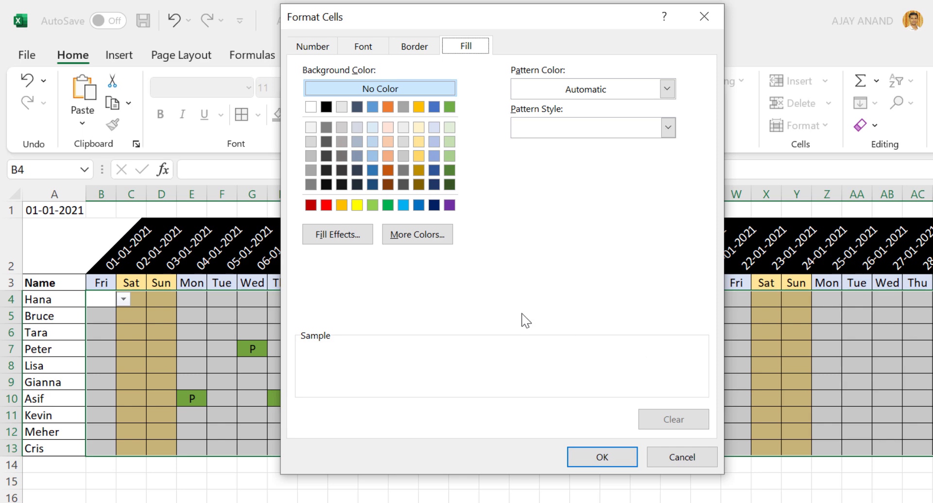
left_click(327, 208)
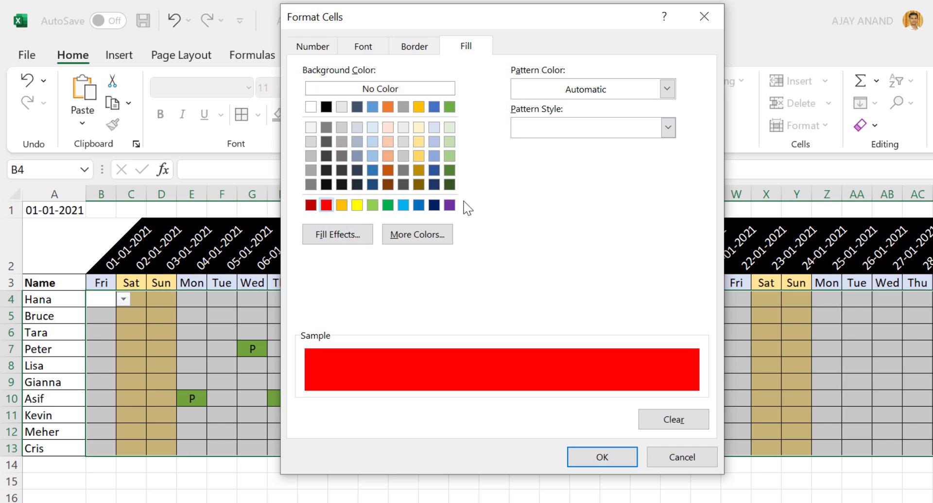
left_click(363, 49)
left_click(589, 198)
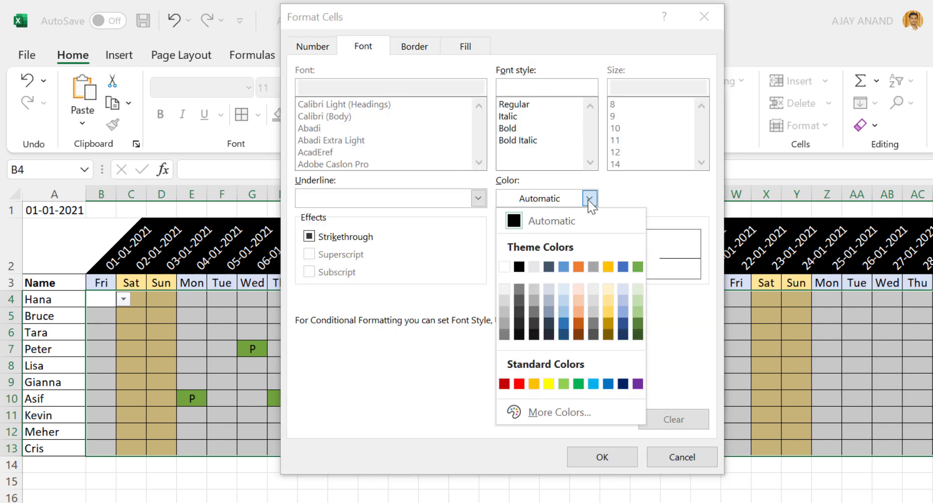
left_click(549, 383)
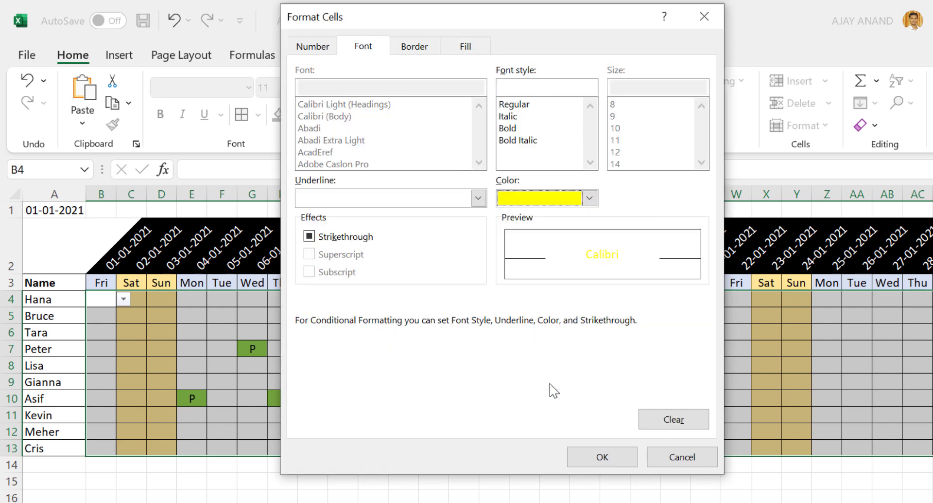
left_click(613, 454)
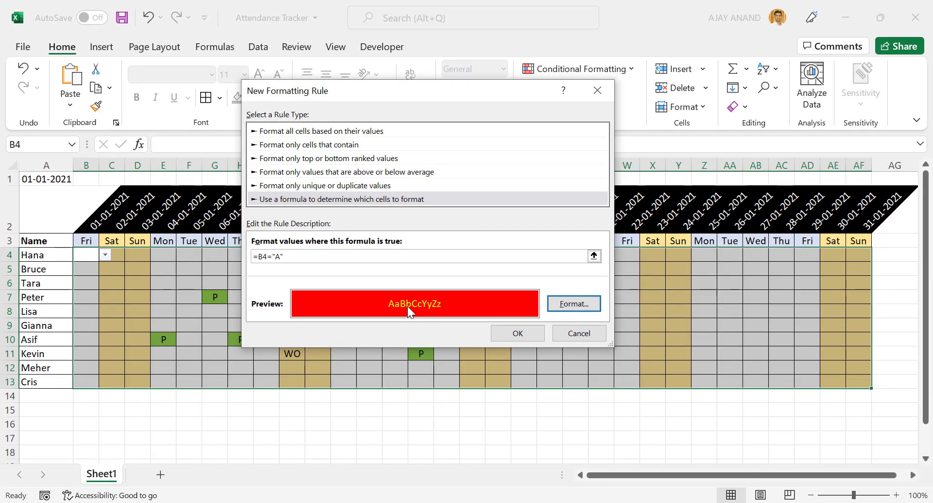
left_click(516, 333)
Mark I5 as A and K7 as P from their dropdowns
left_click(266, 269)
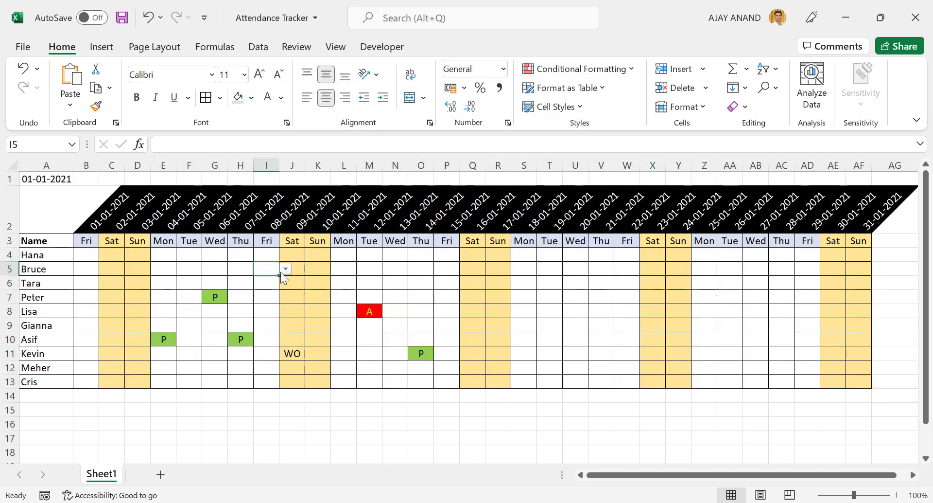
left_click(285, 269)
left_click(272, 290)
left_click(316, 297)
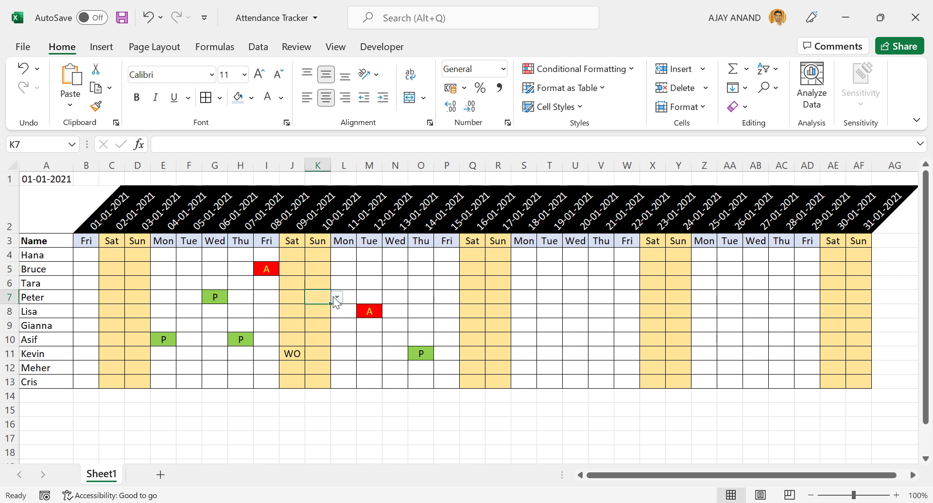
left_click(337, 298)
left_click(327, 308)
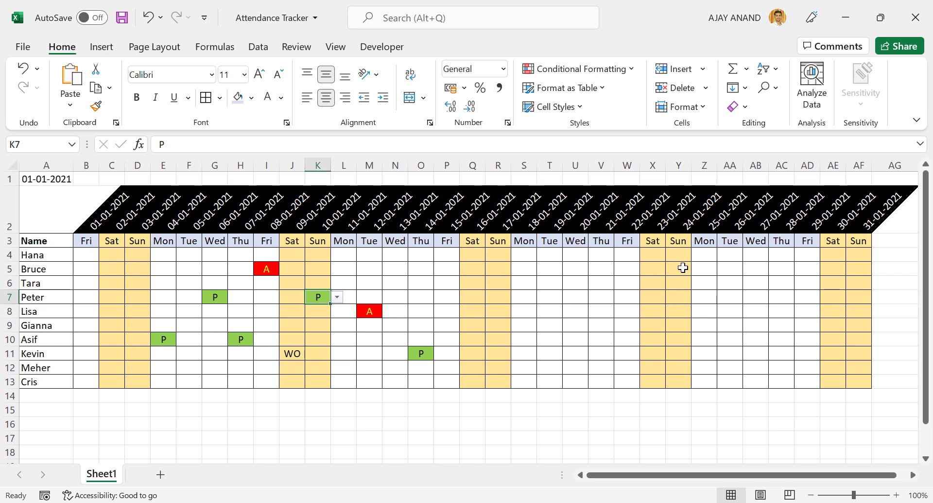
Fill the first week for all rows: P in column B, WO in C:D, P in E:I
left_click(88, 257)
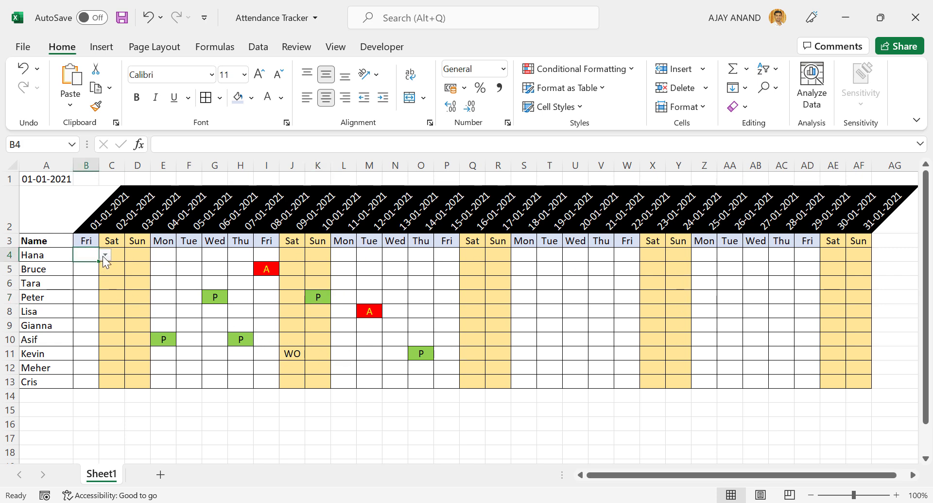
left_click(105, 255)
left_click(97, 272)
left_click_drag(99, 263, 94, 384)
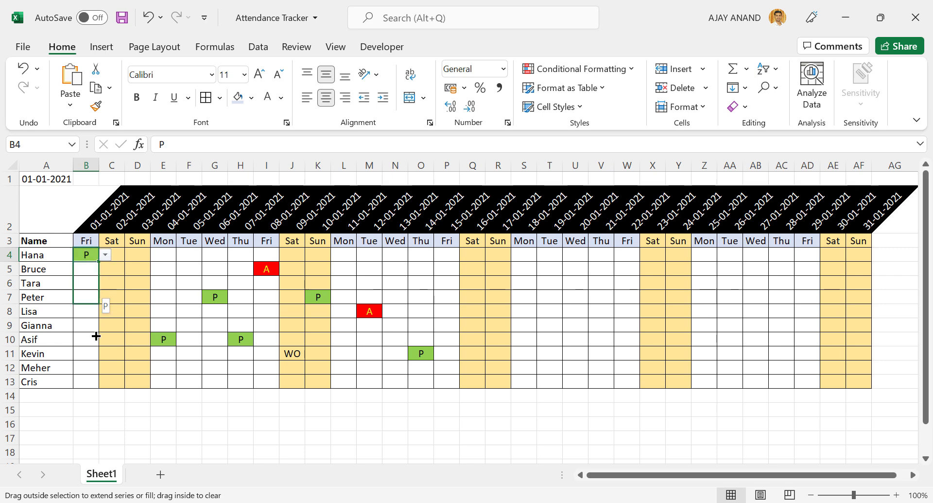
left_click(121, 255)
left_click(131, 255)
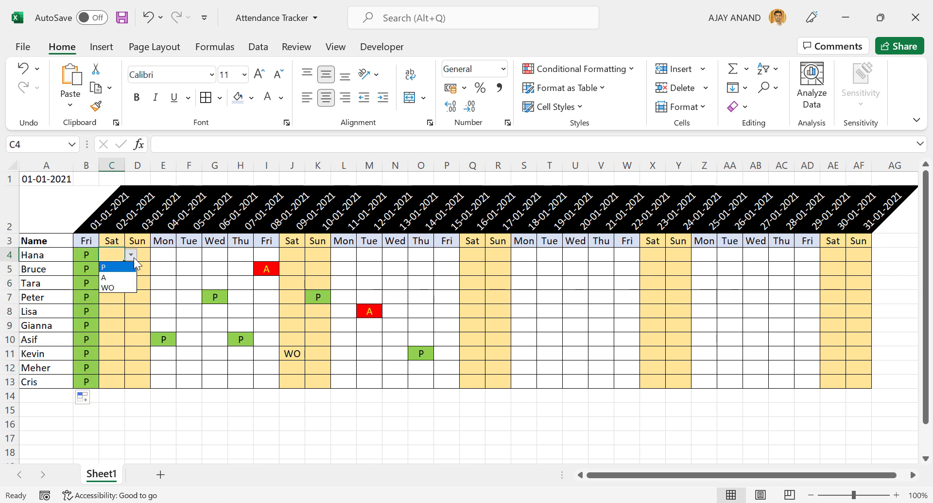
left_click(112, 286)
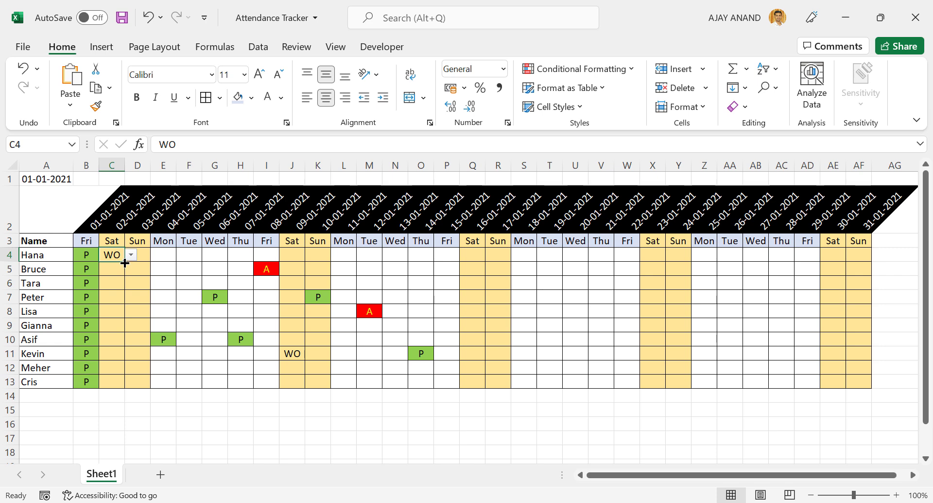
mouse_move(122, 263)
left_mouse_down()
mouse_move(150, 261)
mouse_move(143, 383)
left_mouse_up()
left_click(163, 255)
left_click(183, 255)
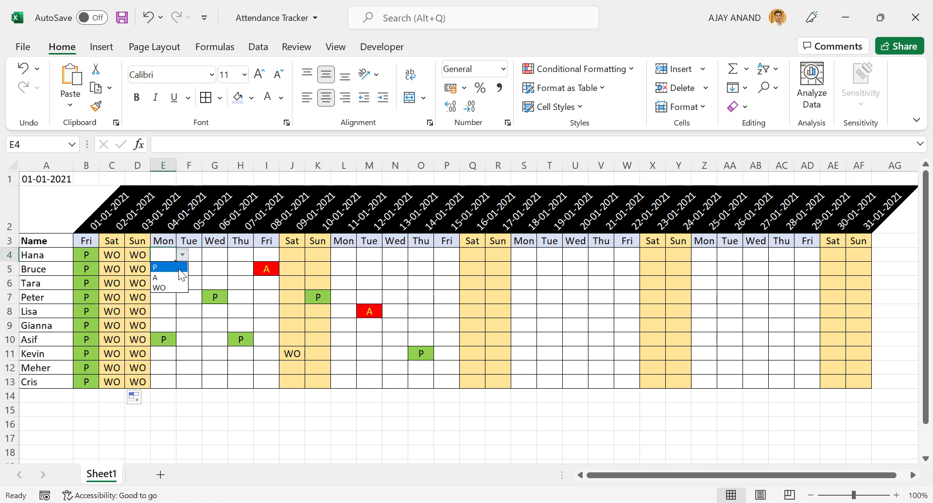
left_click(163, 266)
mouse_move(176, 261)
left_mouse_down()
mouse_move(270, 263)
mouse_move(270, 384)
left_mouse_up()
Copy the first-week block C4:I13 and paste it at J4, Q4 and X4
left_click_drag(114, 254, 268, 382)
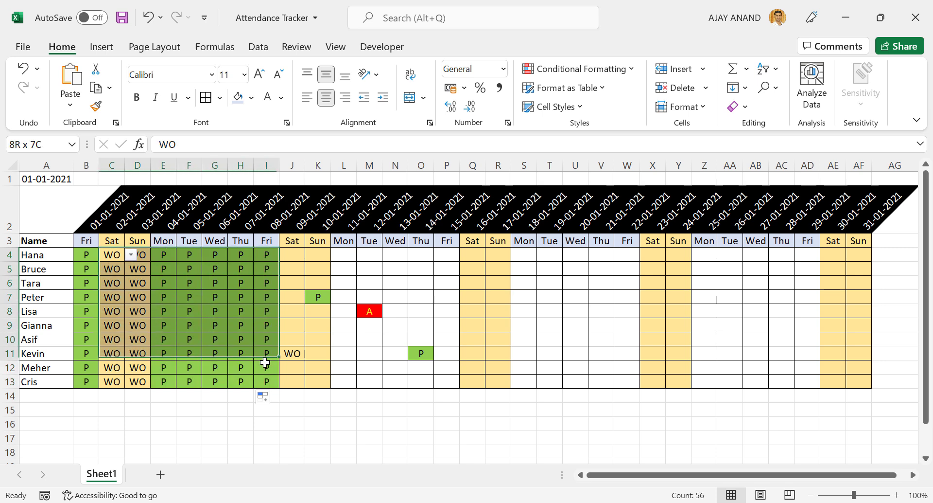
key("ctrl+c")
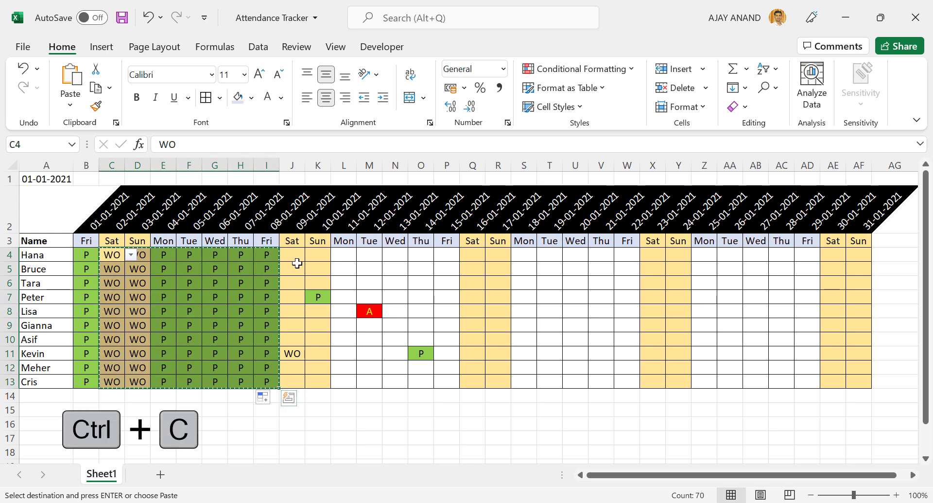
left_click(292, 254)
key("ctrl+v")
left_click(474, 255)
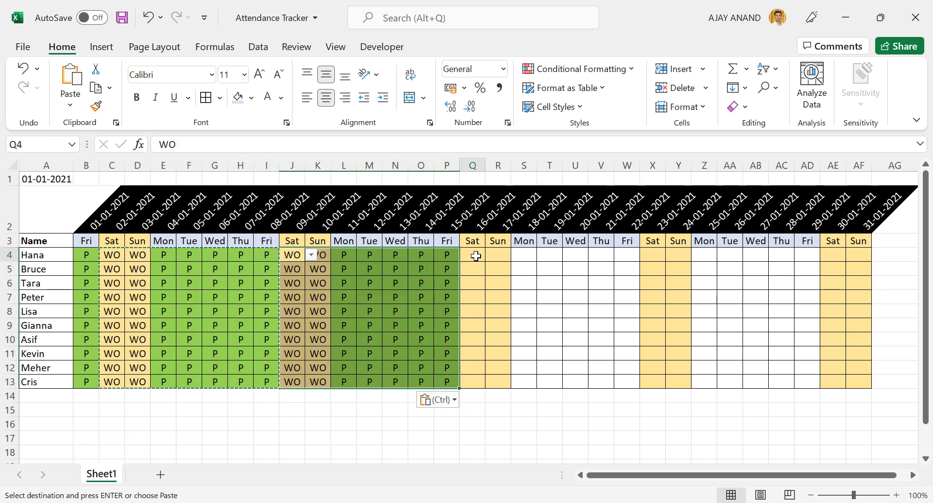
key("ctrl+v")
left_click(648, 254)
key("ctrl+v")
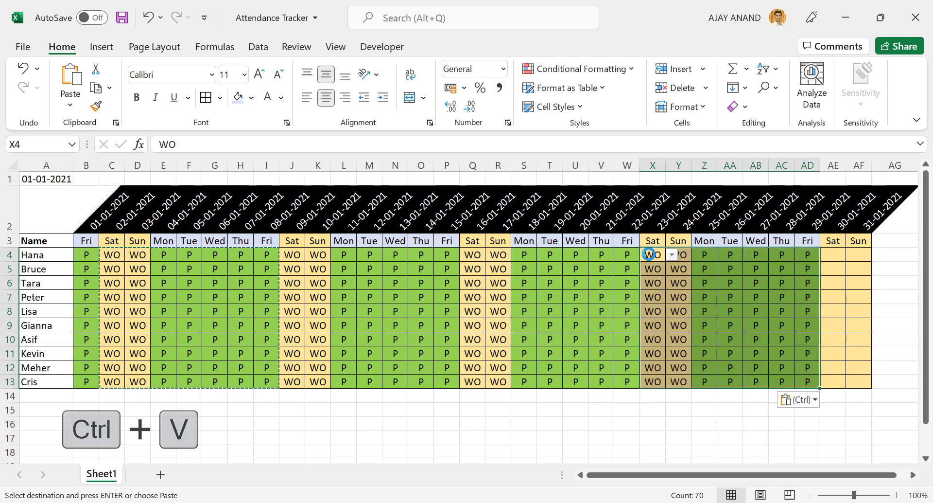
Set AE4 to WO and fill it down the last weekend columns to row 13
left_click(835, 254)
left_click(852, 255)
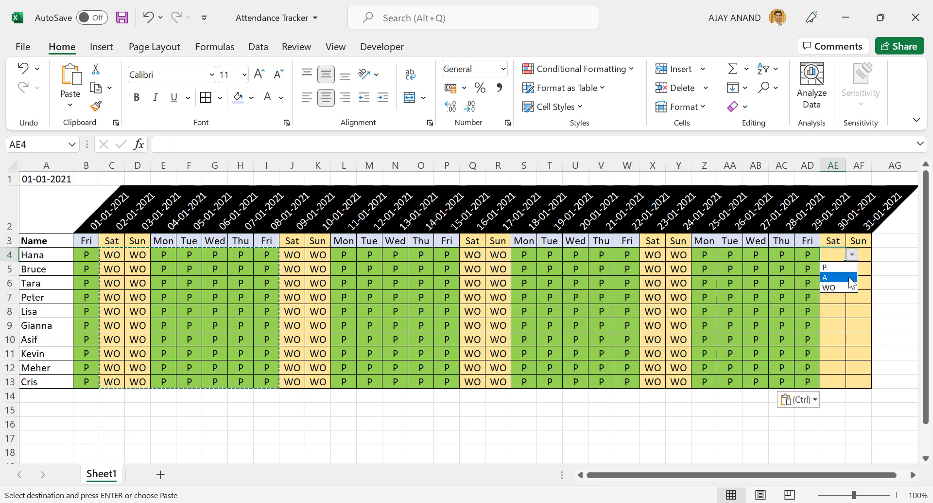
left_click(834, 278)
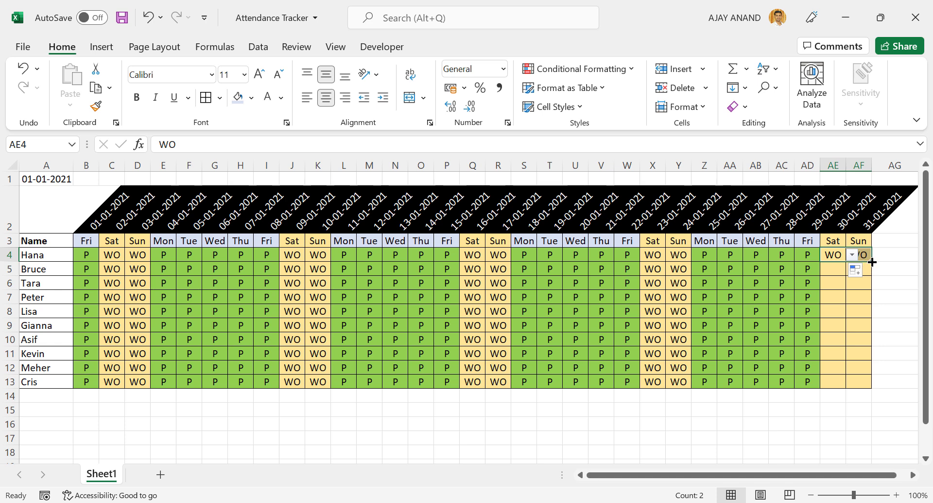
left_click_drag(867, 264, 856, 381)
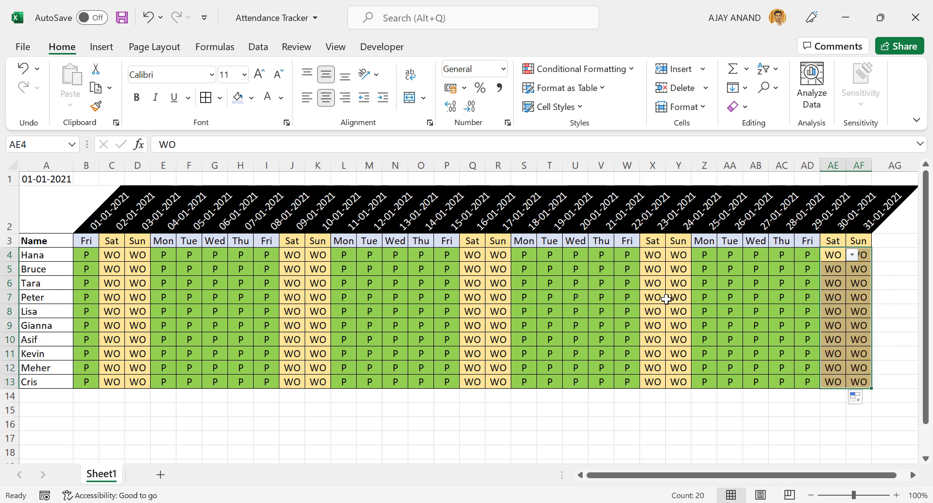
Mark F7, H10 and B12 as absent (A)
left_click(189, 298)
left_click(208, 297)
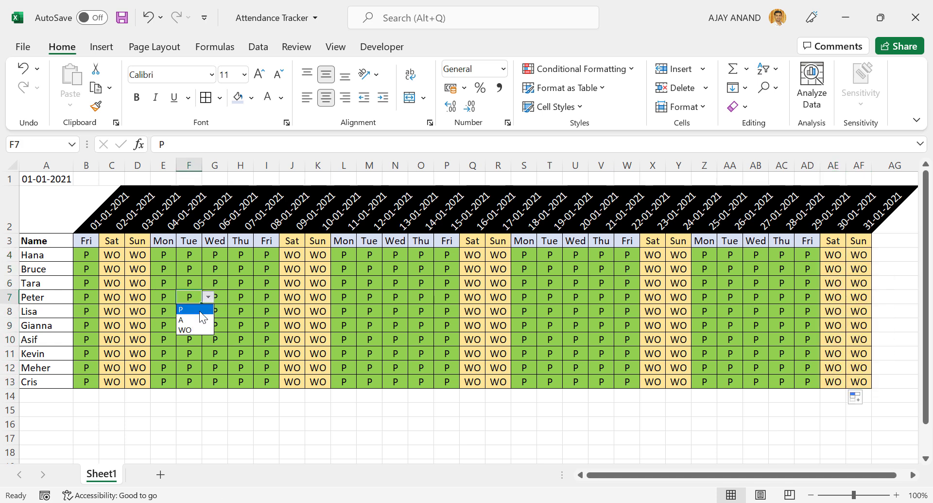
left_click(197, 318)
left_click(241, 336)
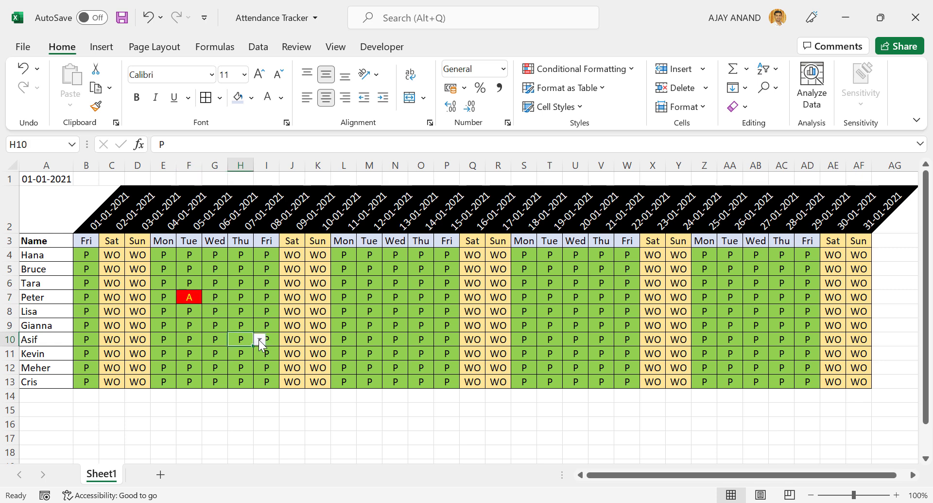
left_click(260, 340)
left_click(243, 361)
left_click(90, 367)
left_click(106, 367)
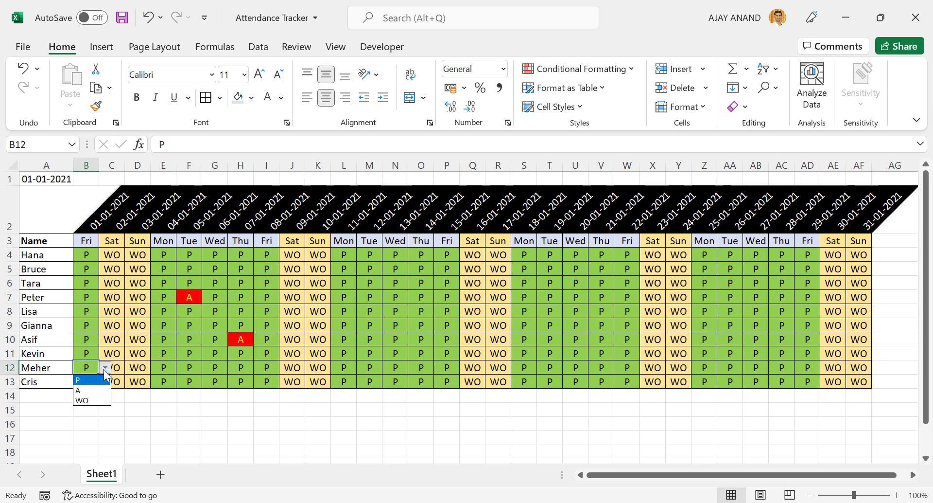
left_click(86, 390)
Change K6 from WO to P and mark N5 as A
left_click(325, 285)
left_click(337, 284)
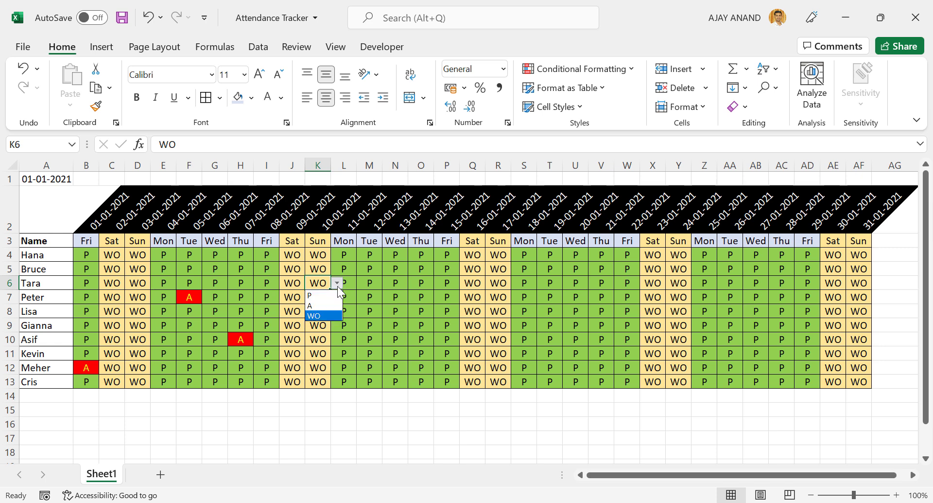
left_click(319, 294)
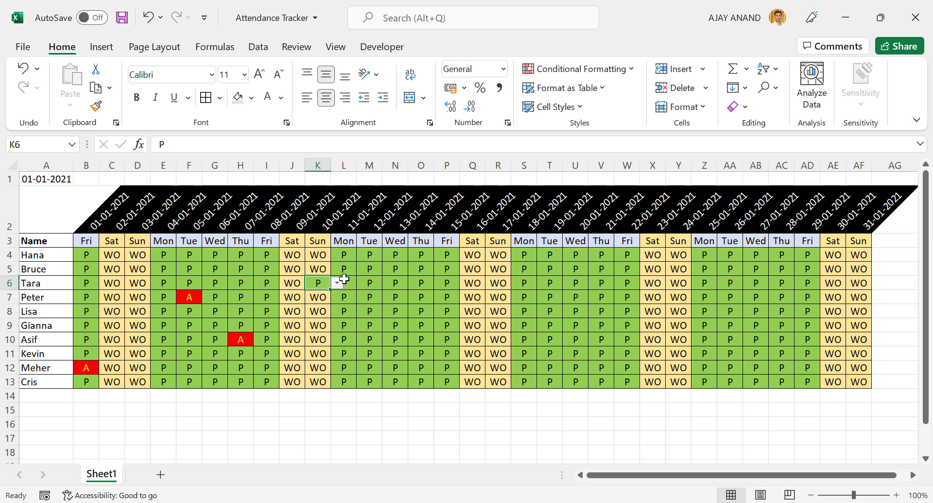
left_click(404, 270)
left_click(414, 270)
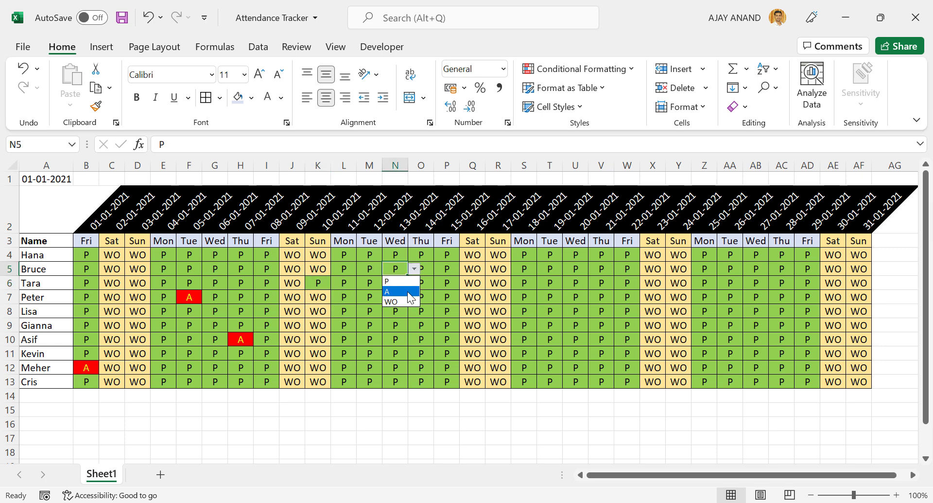
left_click(406, 292)
Mark U4, U10 and U13 absent on 20-01-2021
left_click(580, 256)
left_click(594, 254)
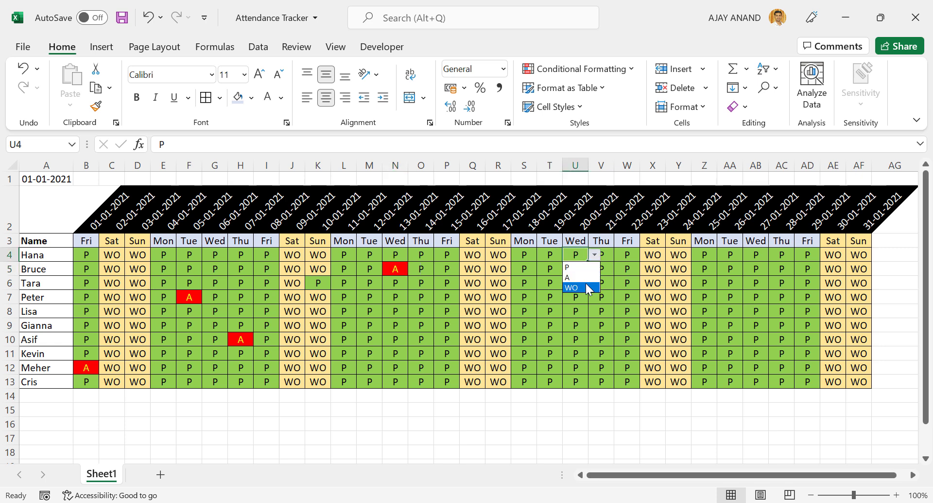
left_click(581, 277)
left_click(582, 339)
left_click(595, 339)
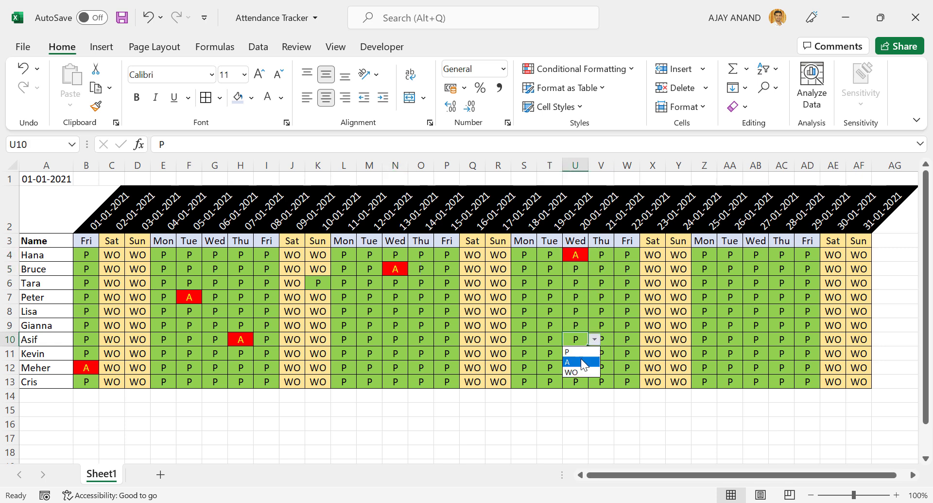
left_click(581, 361)
left_click(583, 381)
left_click(595, 381)
left_click(586, 404)
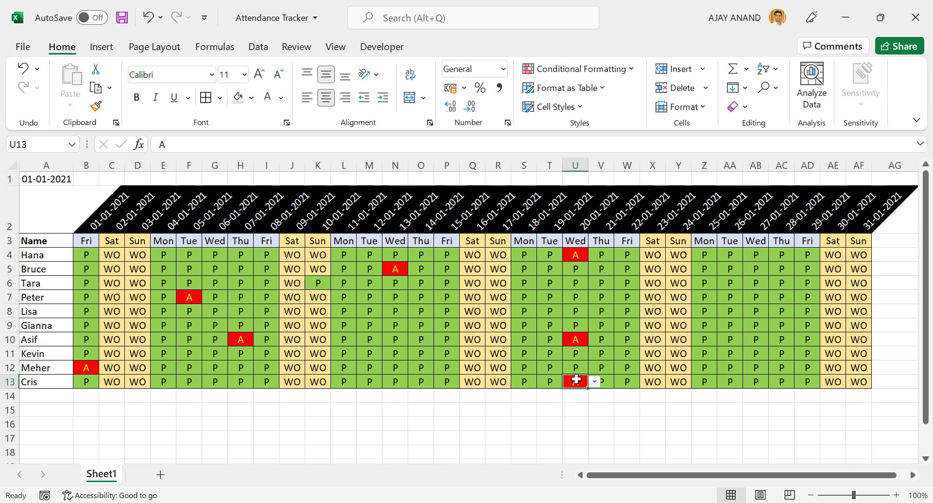
Change weekend entries Y4 and AE4 from WO to P
left_click(678, 255)
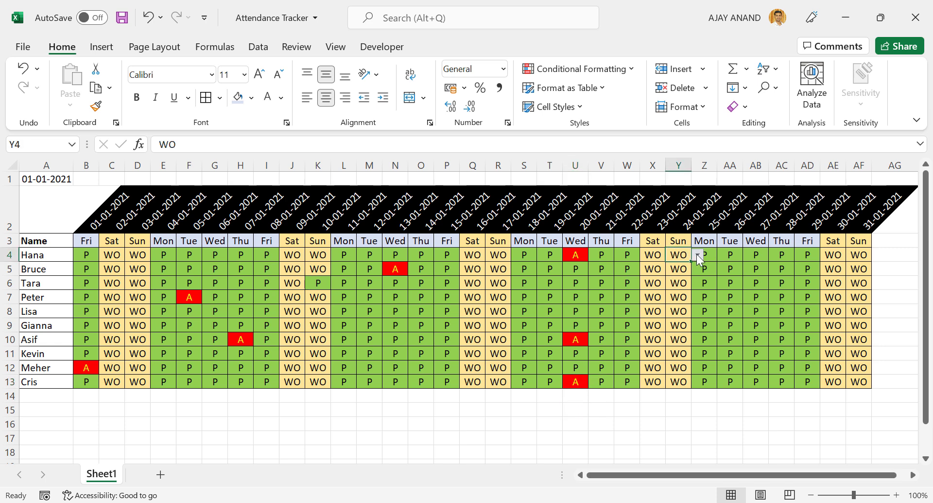
left_click(697, 254)
left_click(688, 270)
left_click(833, 254)
left_click(852, 255)
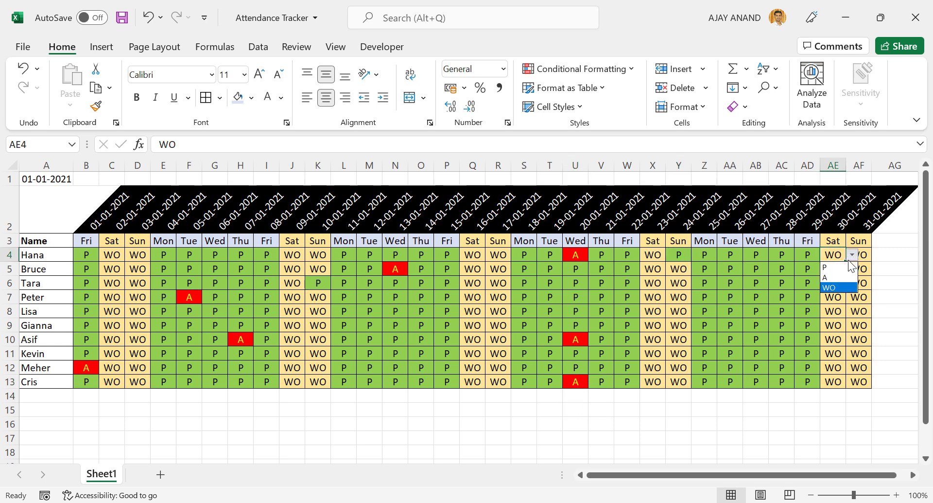
left_click(849, 271)
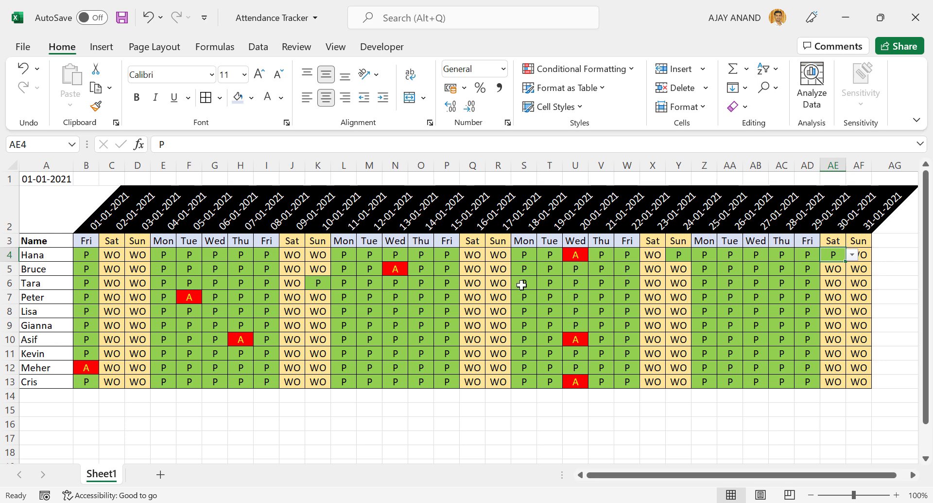
Copy the Name heading and the ten names from A3:A13 and paste them at A16
left_click_drag(41, 240, 35, 382)
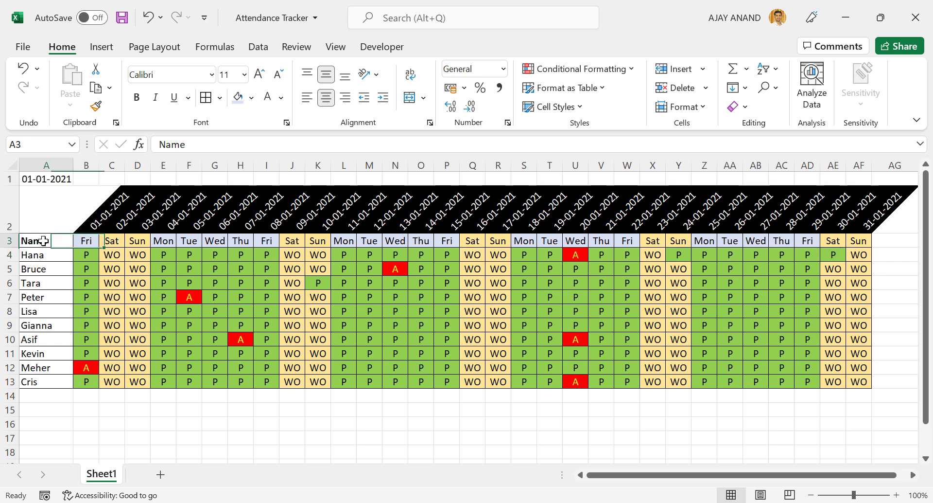
right_click(41, 309)
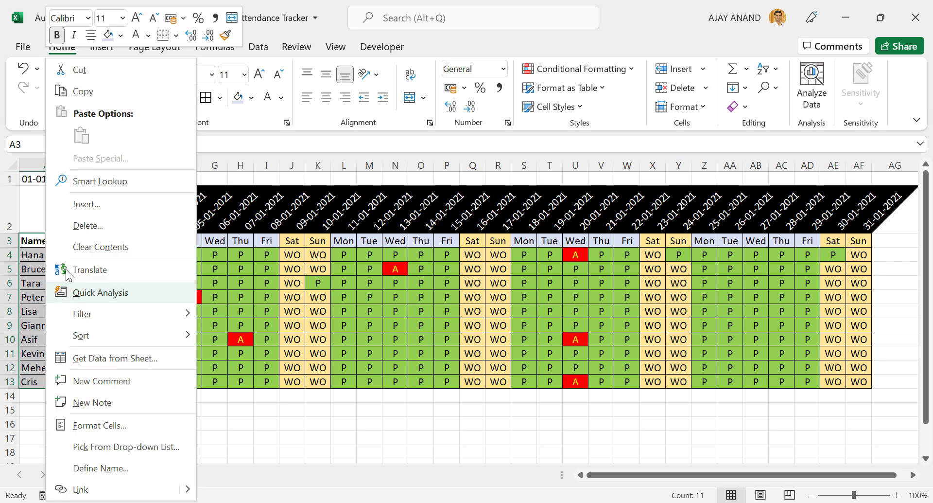
key("Escape")
key("ctrl+c")
scroll(97, 297, "down", 3)
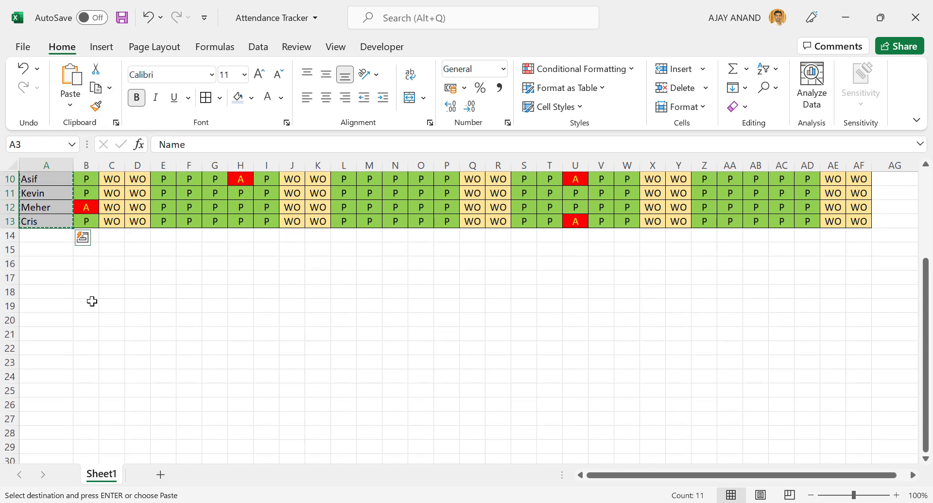
right_click(50, 266)
left_click(88, 159)
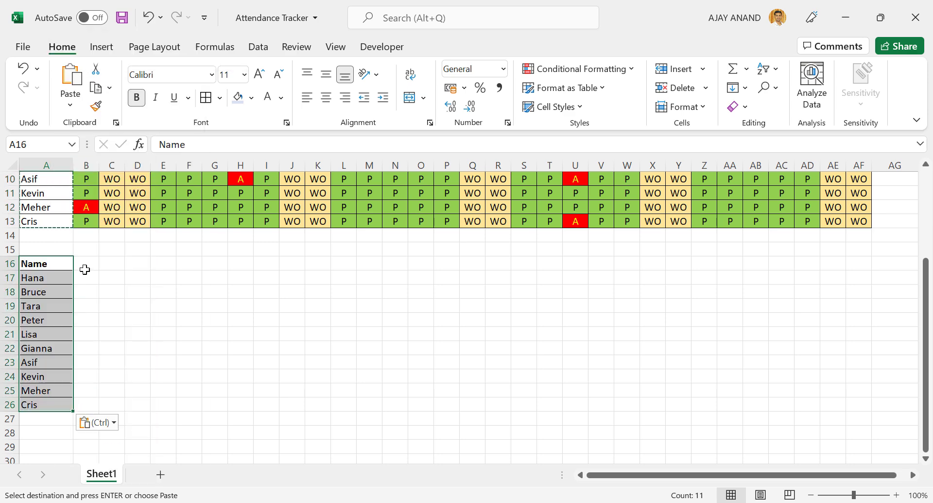
scroll(131, 312, "up", 1)
scroll(131, 312, "up", 3)
Enter the summary headings P, A and WO in B16:D16
scroll(132, 311, "down", 1)
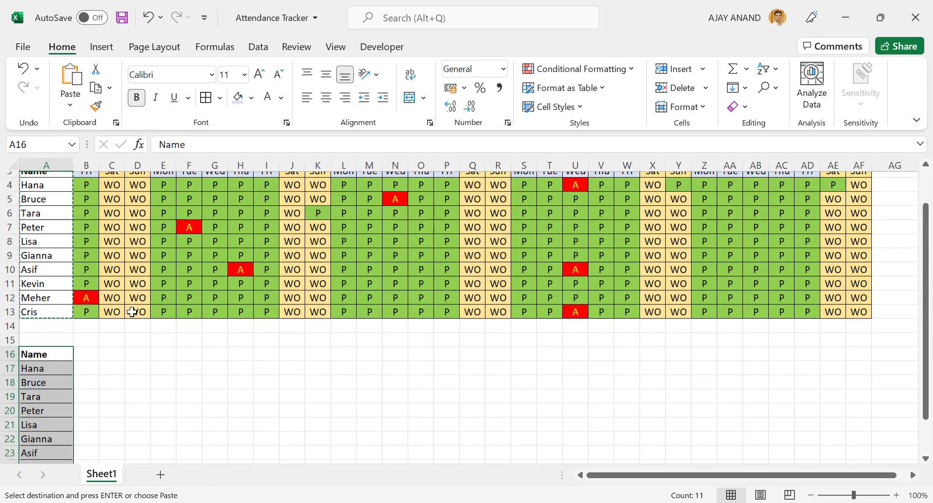
left_click_drag(93, 348, 87, 405)
left_click(93, 348)
type("P")
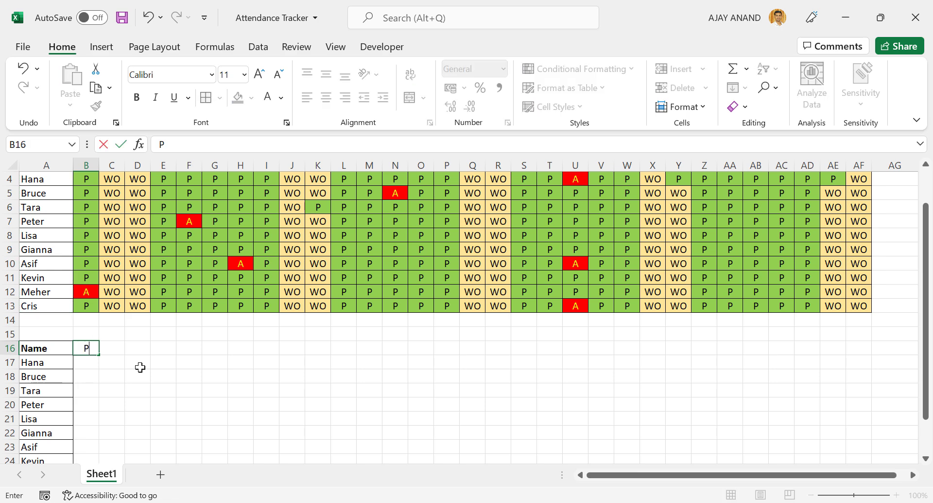
key("Tab")
type("A")
key("Tab")
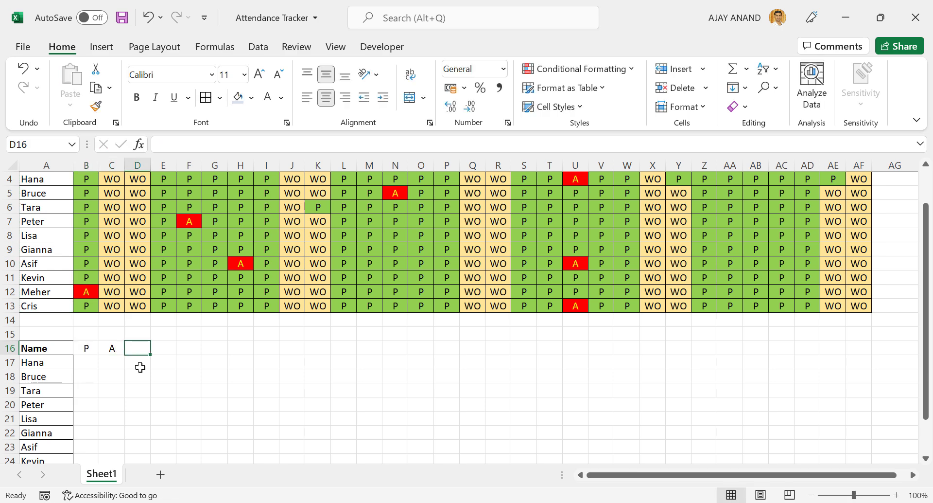
type("WO")
key("Return")
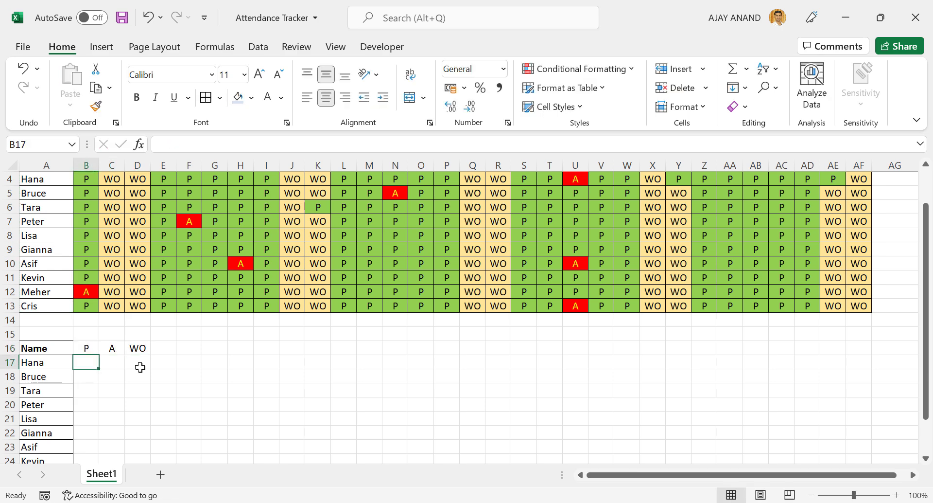
Apply All Borders to the summary table A16:D26
scroll(140, 367, "down", 2)
left_click_drag(85, 263, 146, 408)
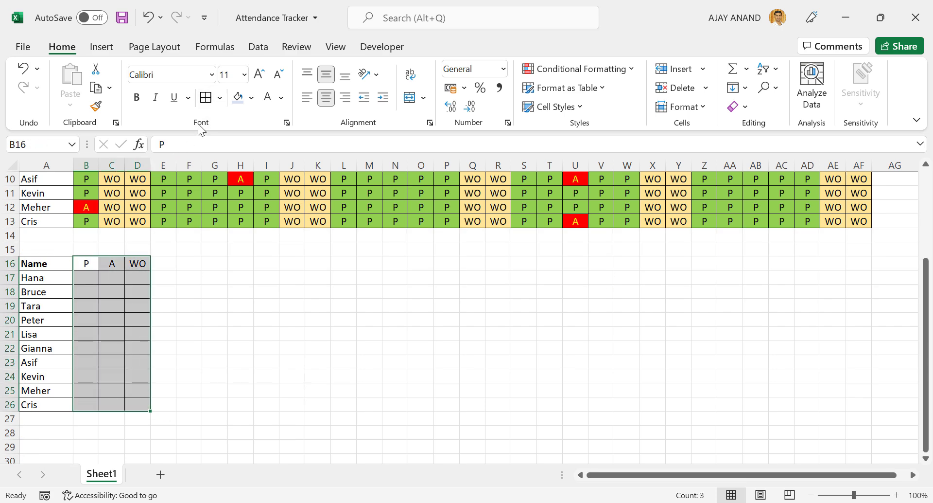
scroll(203, 319, "up", 2)
scroll(203, 319, "up", 1)
left_click(239, 422)
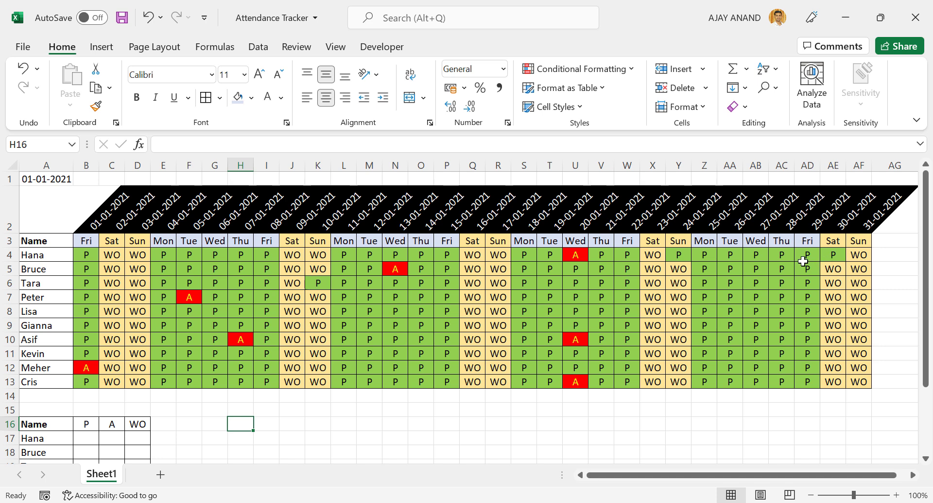
scroll(369, 303, "down", 2)
Enter =COUNTIF(B4:AF4,B16) in B17 to count the first person's P days, giving 22
left_click(95, 322)
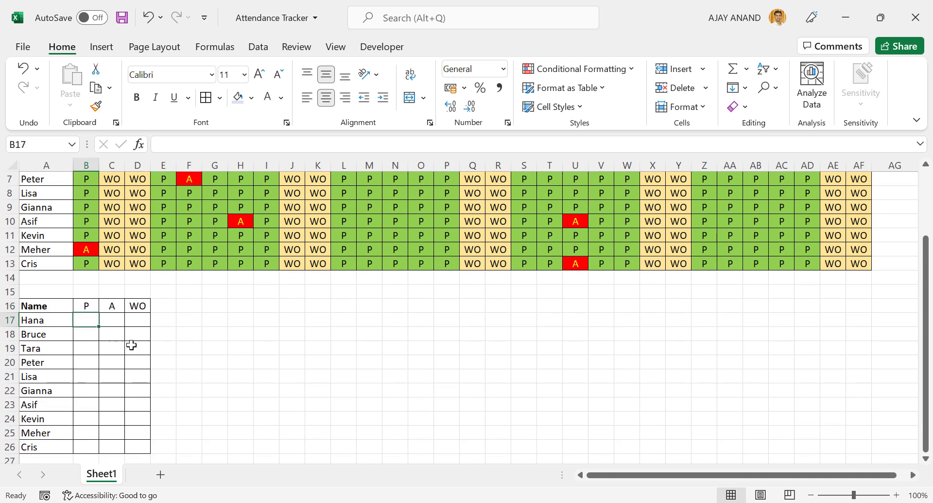
type("=")
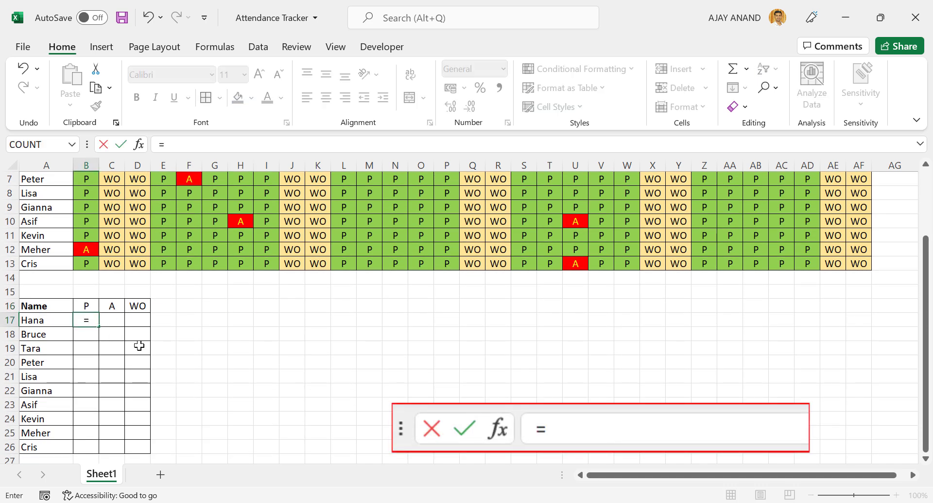
type("COUNTIF")
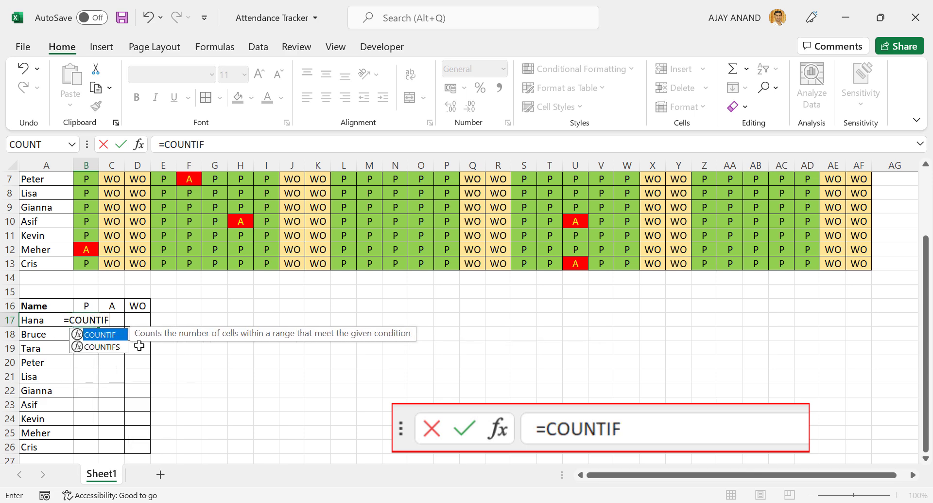
type("(")
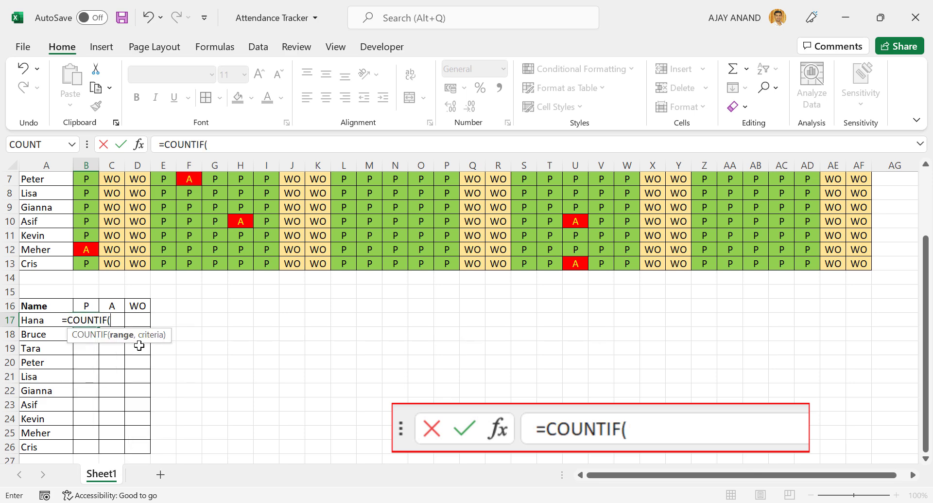
scroll(169, 348, "up", 1)
scroll(168, 348, "up", 1)
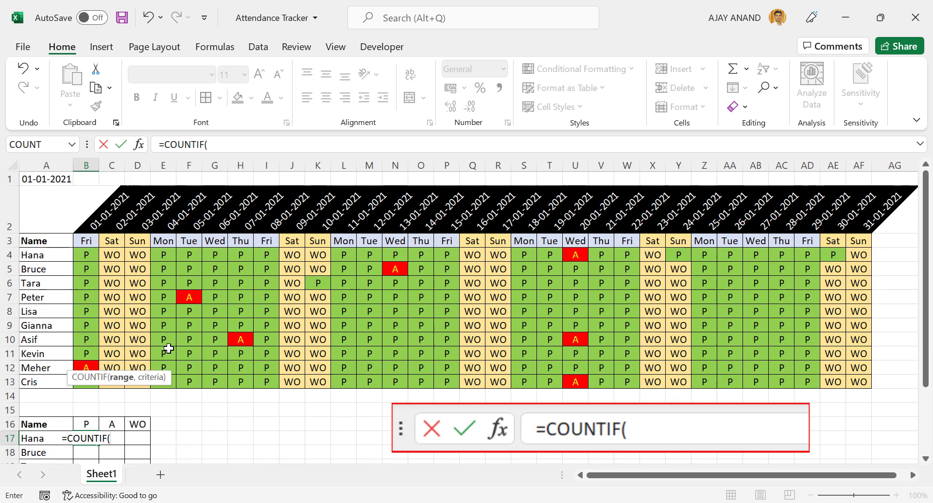
left_click_drag(87, 254, 636, 254)
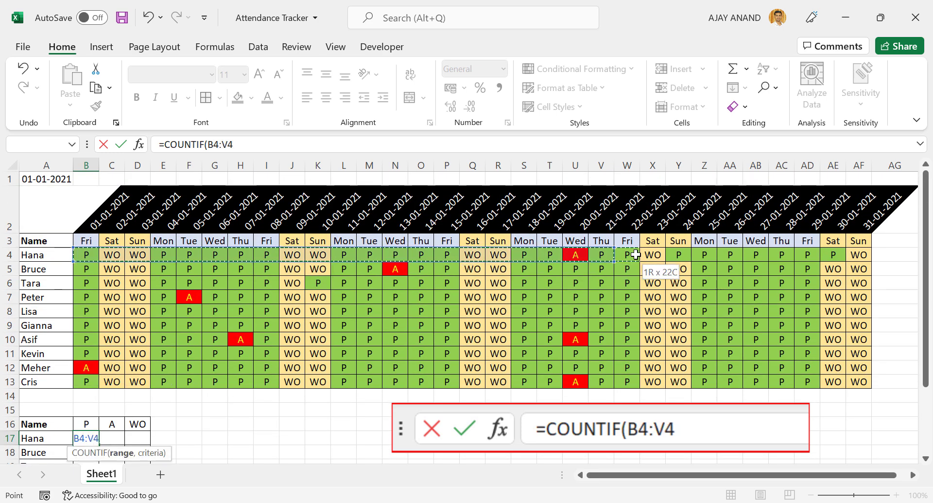
left_click_drag(635, 255, 859, 254)
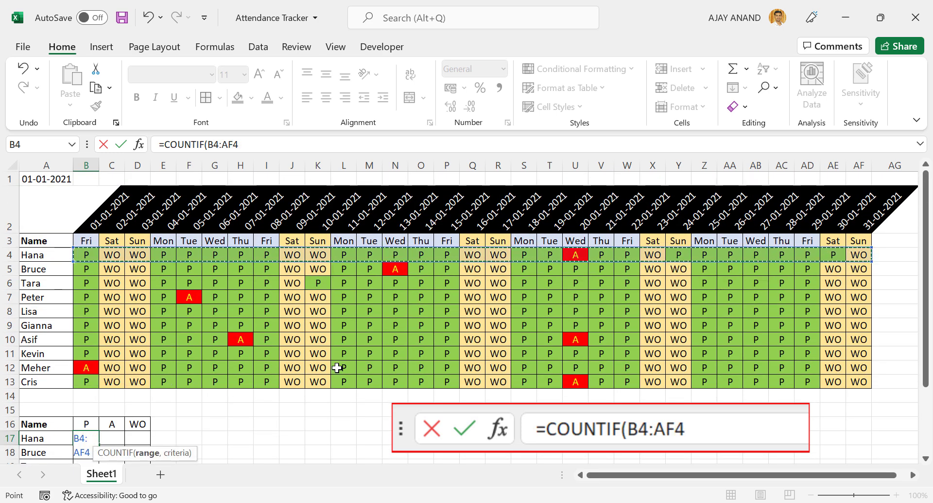
type(",")
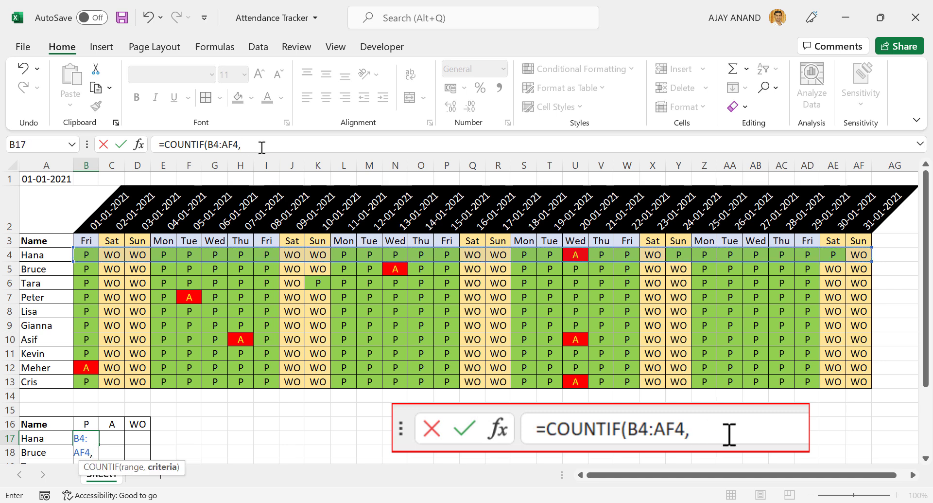
scroll(206, 366, "down", 1)
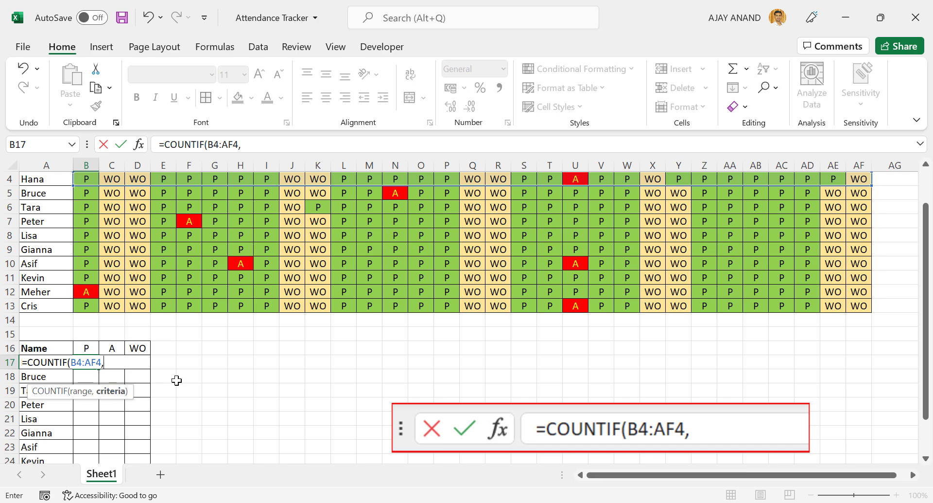
scroll(179, 337, "up", 1)
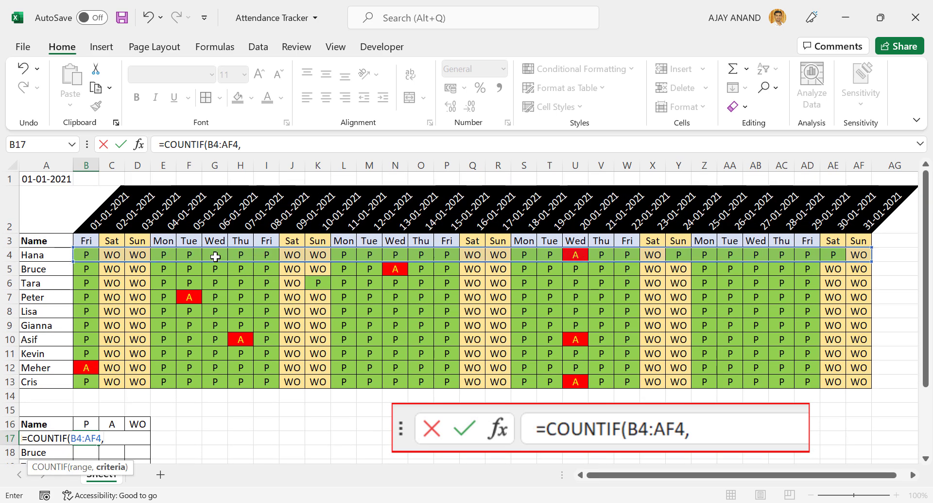
scroll(218, 265, "down", 1)
scroll(75, 301, "down", 1)
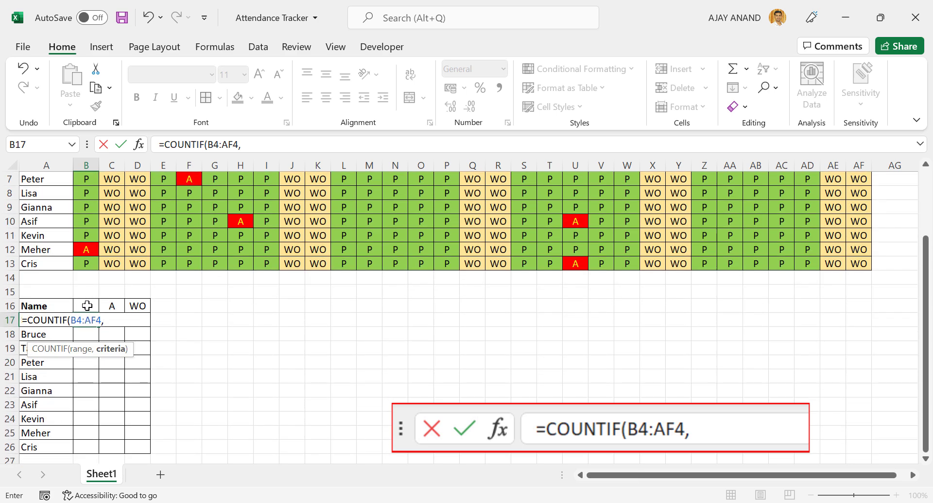
left_click(87, 305)
type(")")
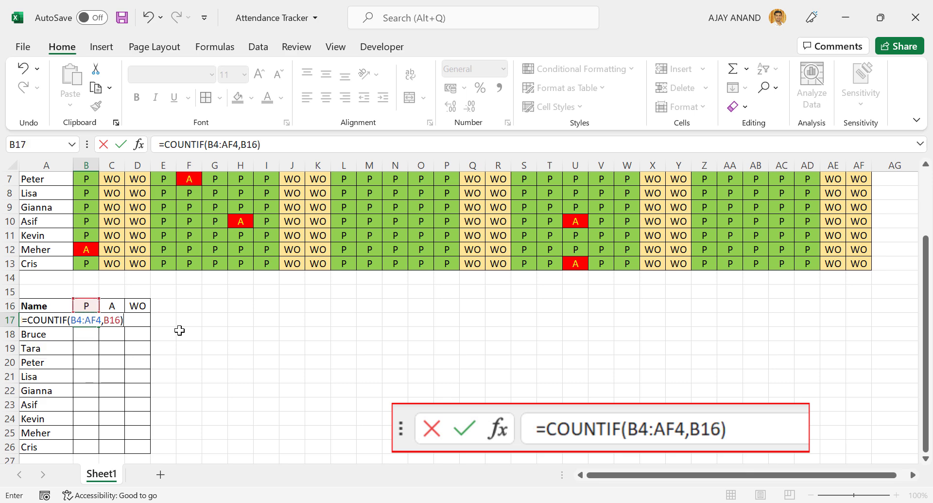
key("Return")
scroll(165, 336, "up", 1)
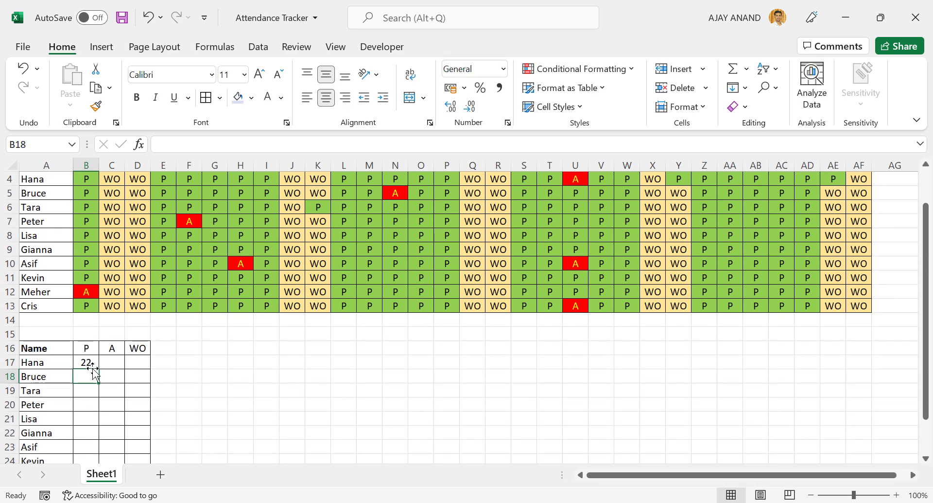
Switch D4 and R4 from WO to P and confirm B17 now shows 24
left_click(145, 179)
left_click(158, 181)
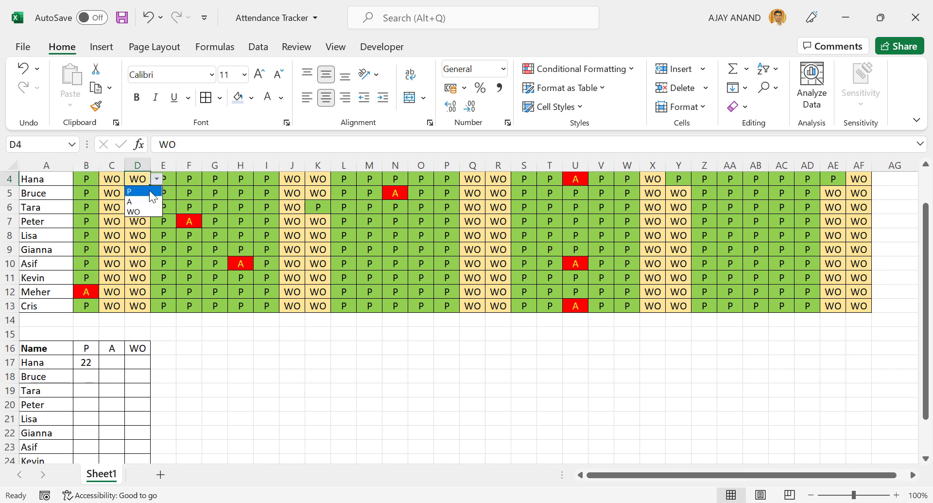
left_click(150, 191)
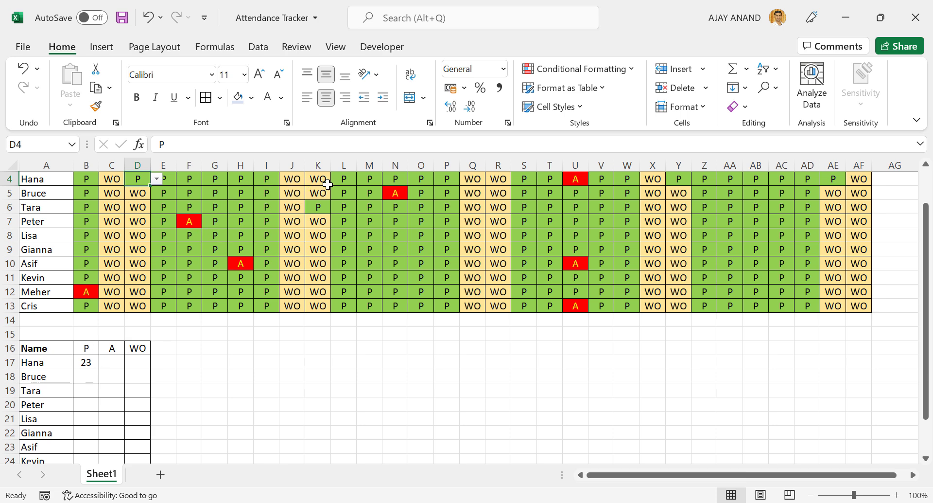
left_click(503, 180)
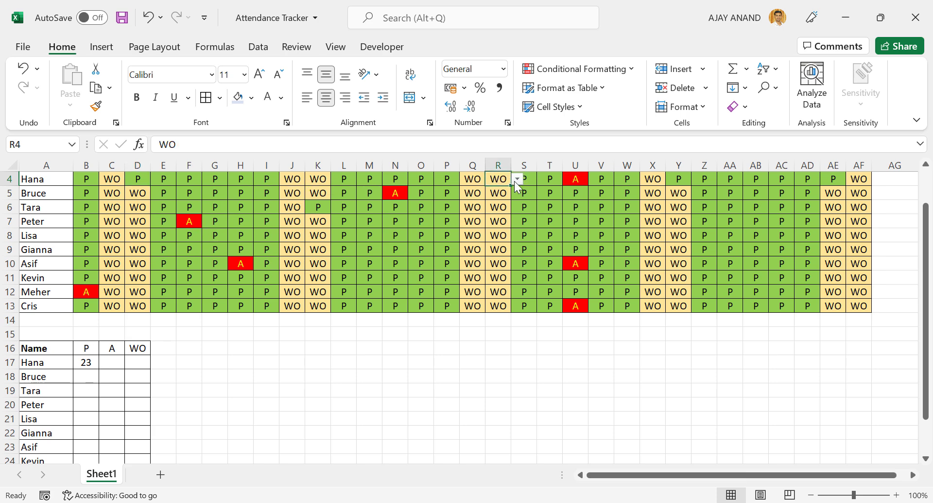
left_click(517, 179)
left_click(506, 191)
scroll(106, 366, "up", 1)
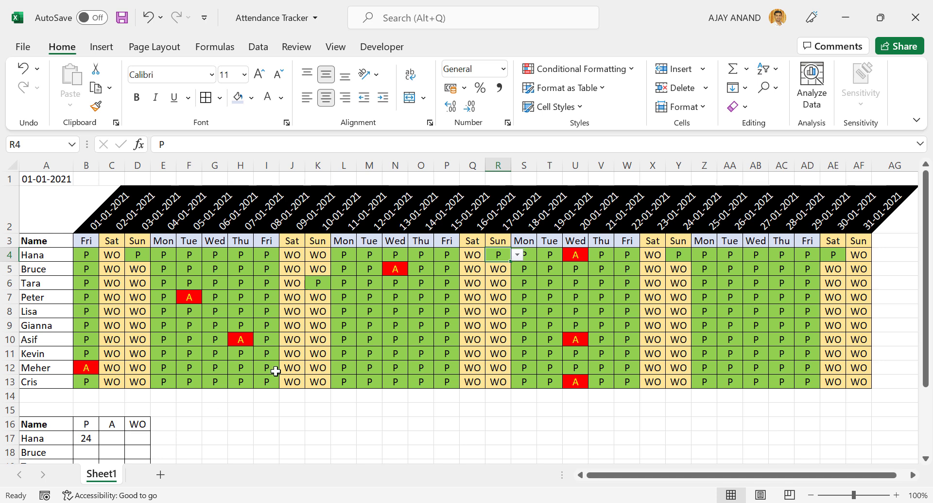
left_click(88, 436)
type("=COUNTIF(B4:AF4,B16)")
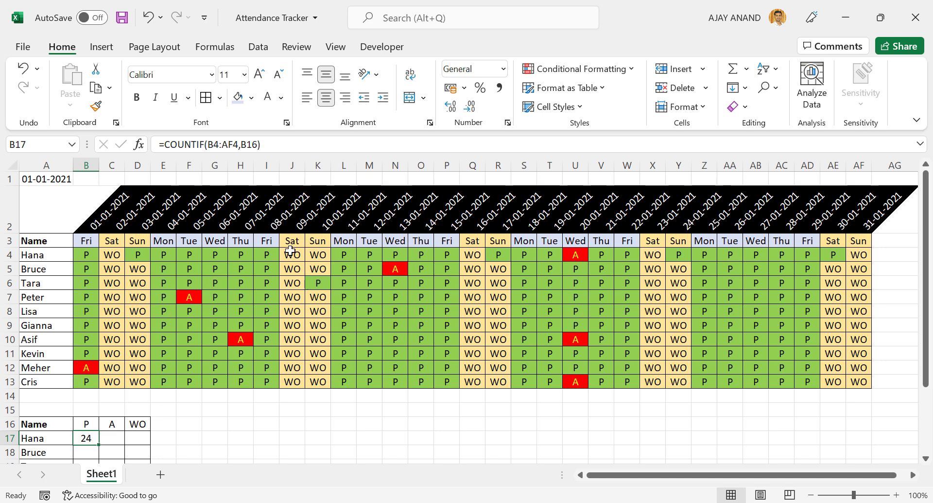
Edit B17's formula to =COUNTIF($B4:$AF4,B$16) using mixed references
left_click(278, 144)
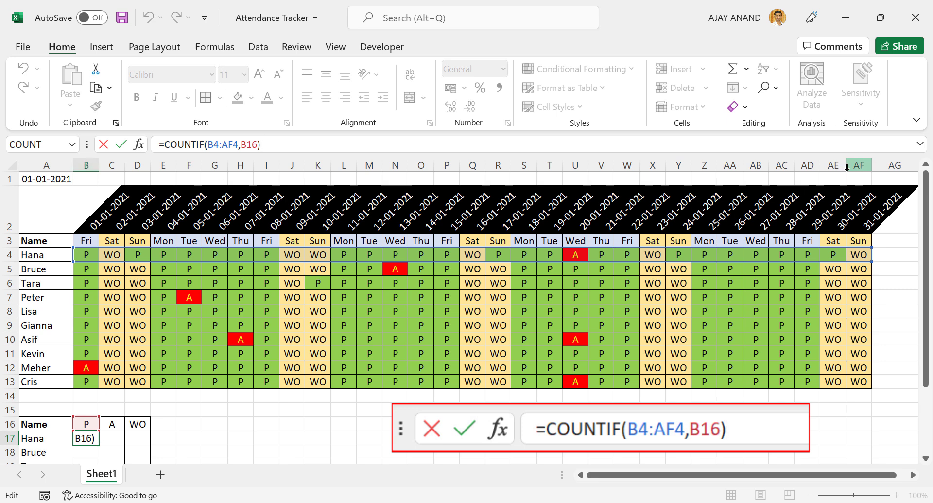
left_click(210, 145)
type("$")
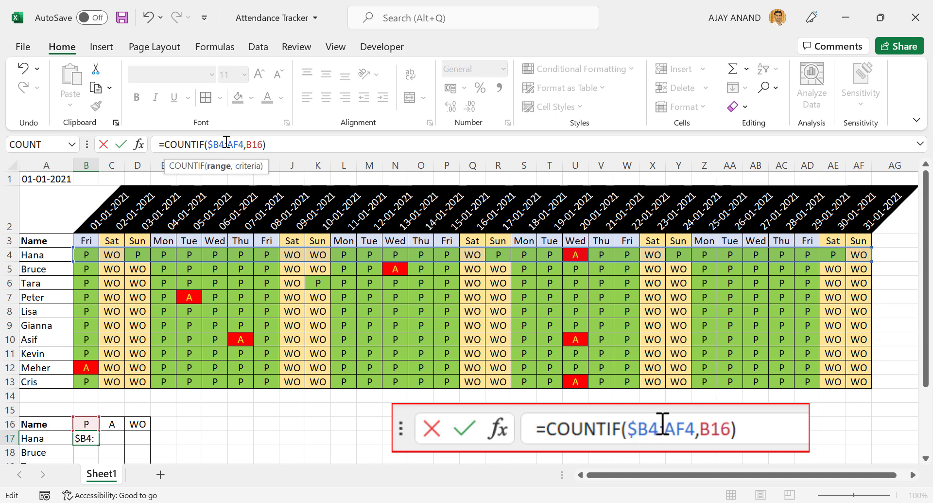
left_click(231, 145)
type("$")
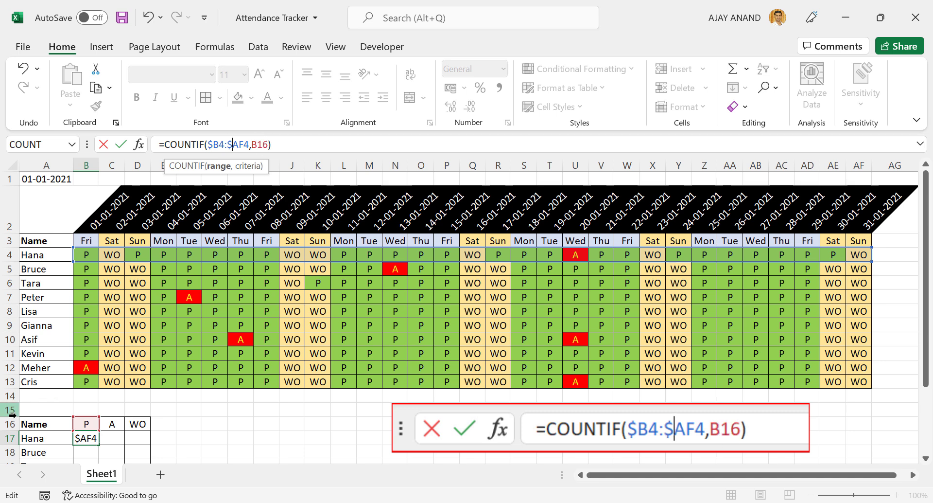
left_click(258, 144)
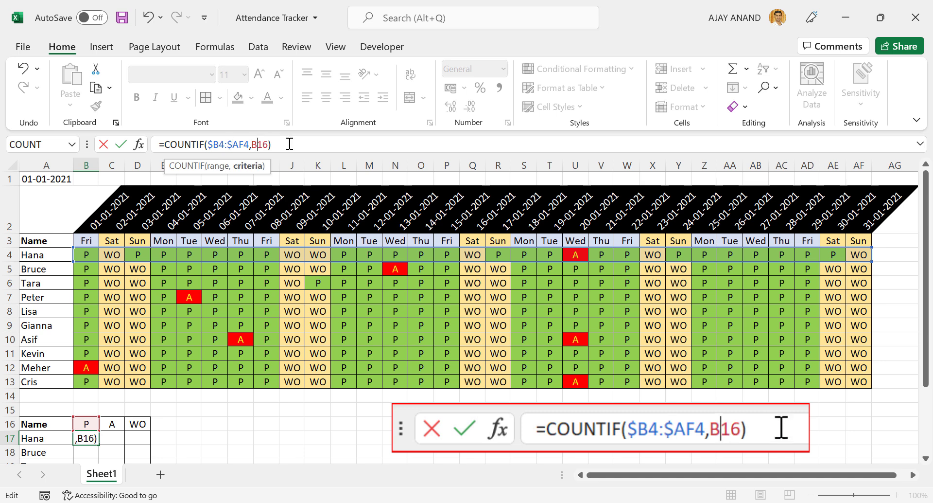
type("$")
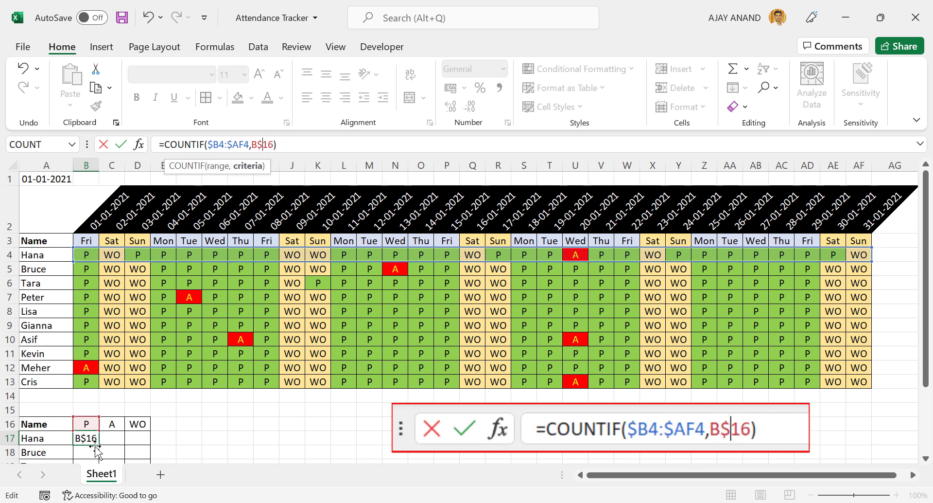
scroll(98, 398, "down", 1)
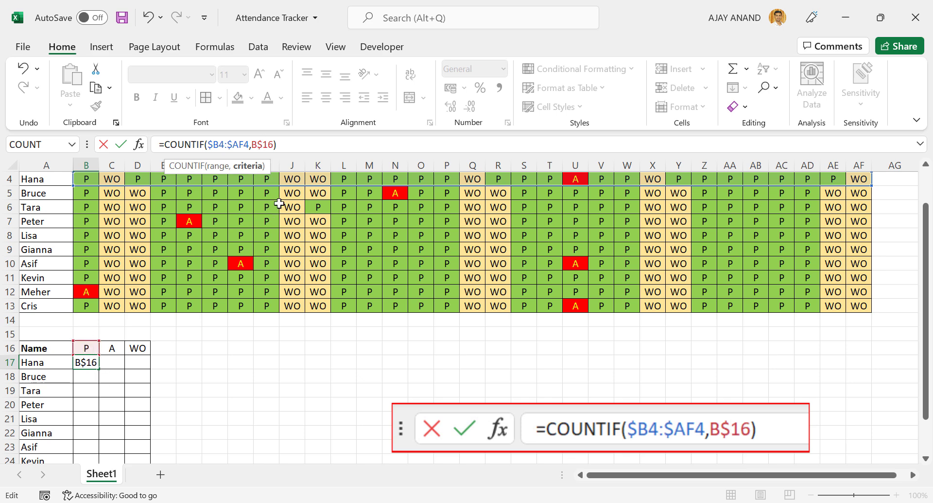
key("Return")
left_click(93, 362)
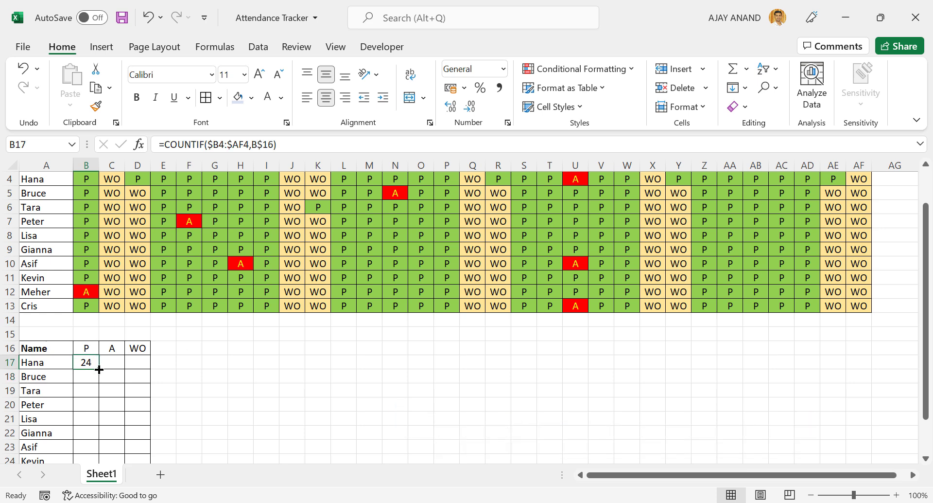
Fill B17's count across to D17, then set L4 and G4 to A and J4 to P
left_click_drag(98, 369, 140, 370)
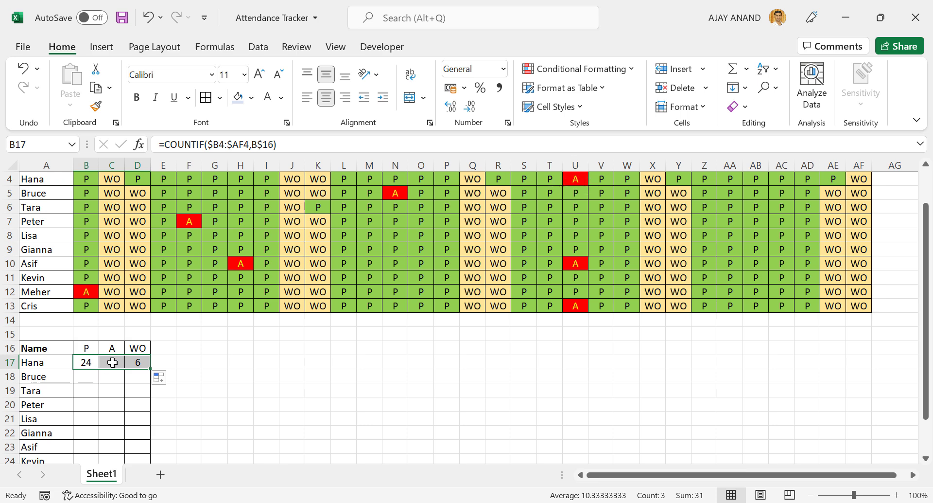
left_click(348, 178)
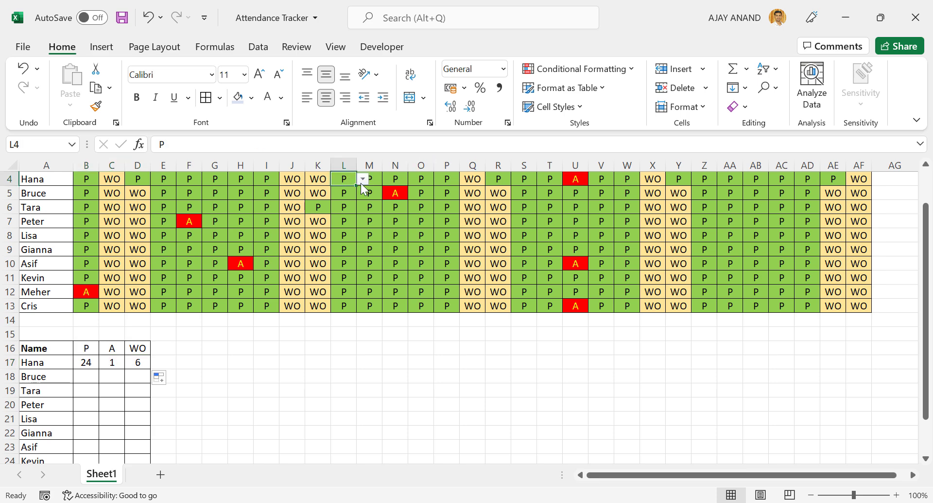
left_click(362, 178)
left_click(353, 197)
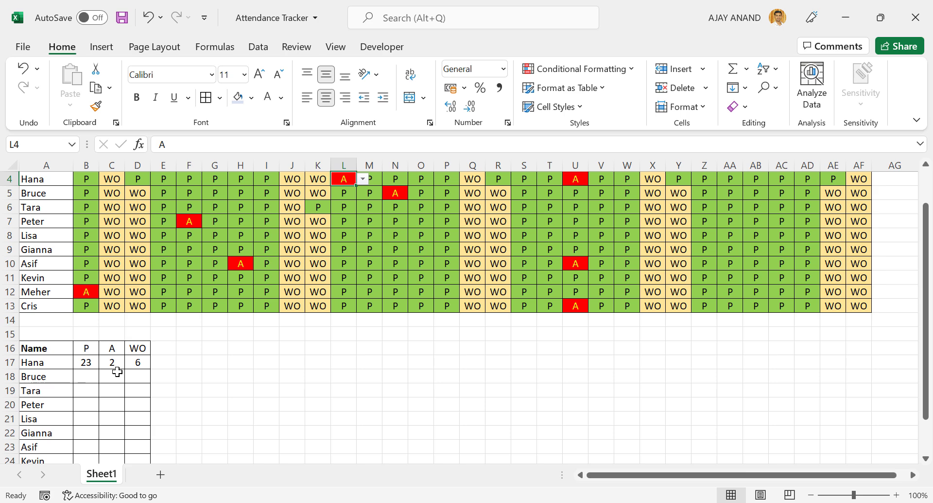
left_click(296, 178)
left_click(311, 178)
left_click(306, 193)
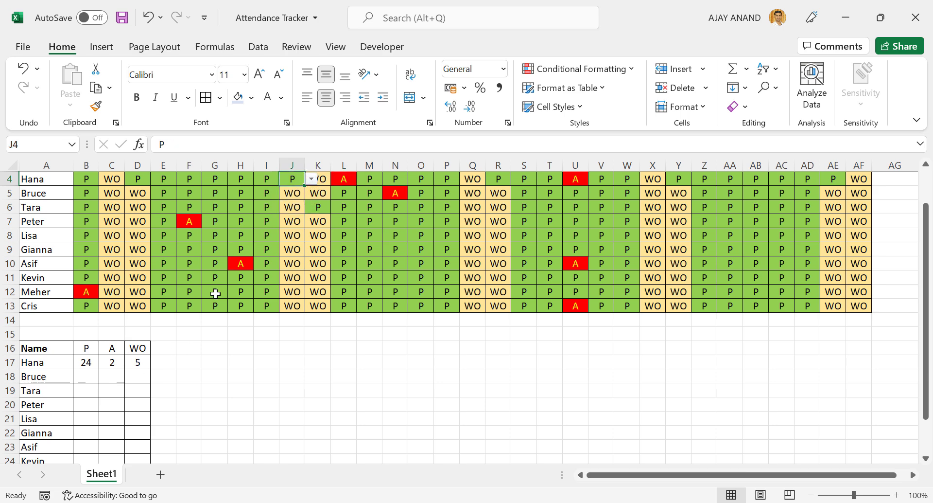
left_click(227, 179)
left_click(234, 178)
left_click(218, 201)
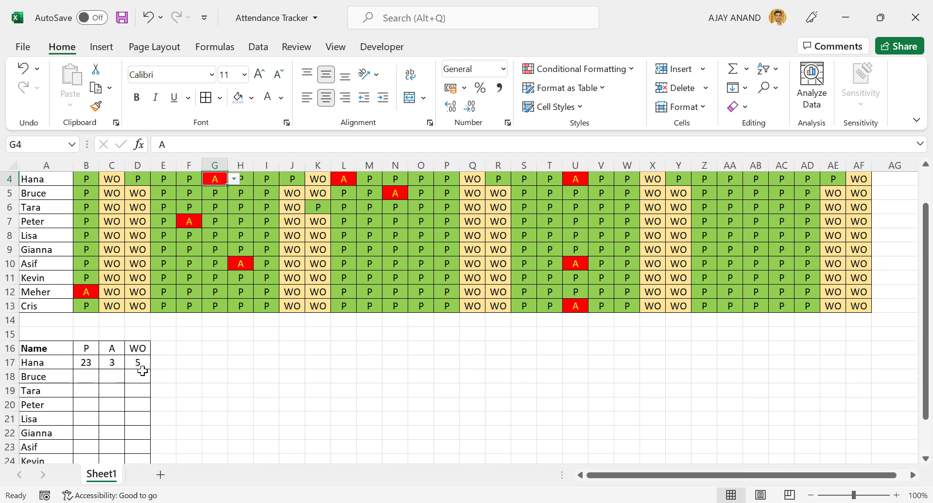
scroll(204, 367, "down", 1)
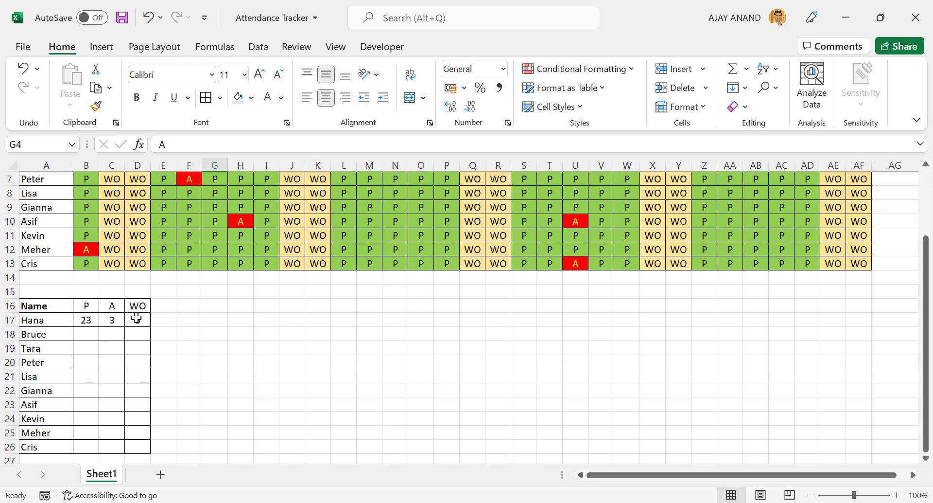
Fill the P, A, WO counts down to row 26, then set F13 to A and K13, R13 to P
mouse_move(87, 321)
left_mouse_down()
mouse_move(137, 321)
mouse_move(151, 450)
left_mouse_up()
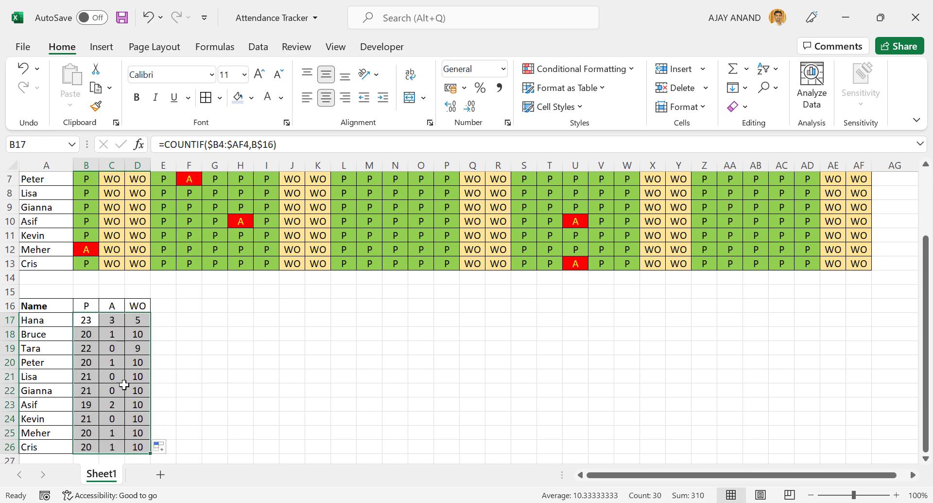
left_click(78, 447)
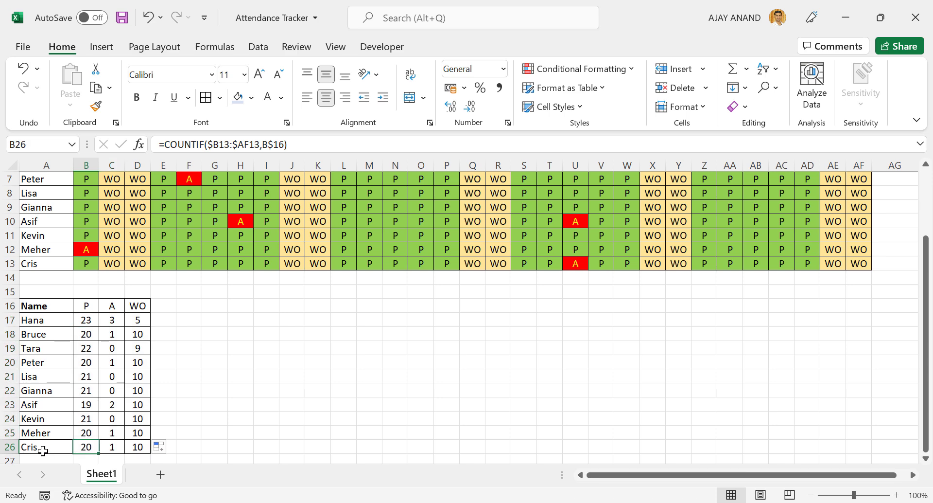
left_click(191, 261)
left_click(208, 263)
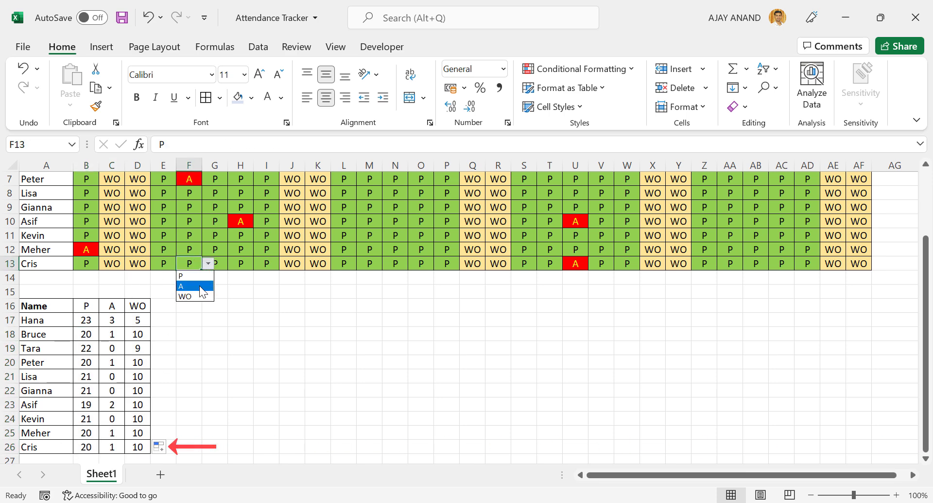
left_click(187, 283)
left_click(324, 264)
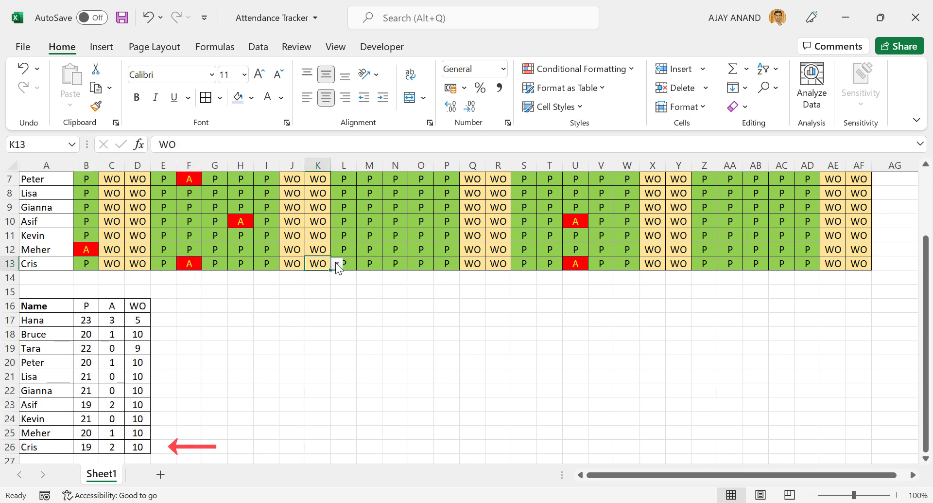
left_click(335, 263)
left_click(324, 275)
left_click(505, 265)
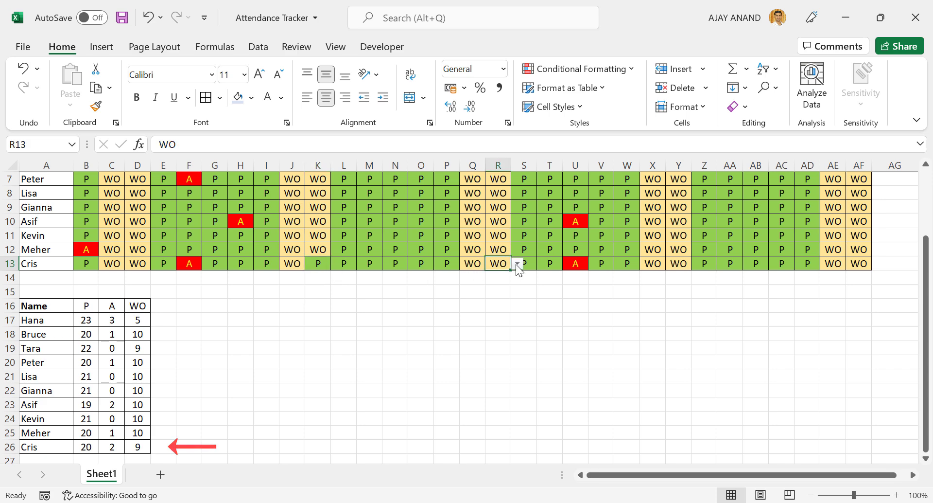
left_click(517, 263)
left_click(500, 275)
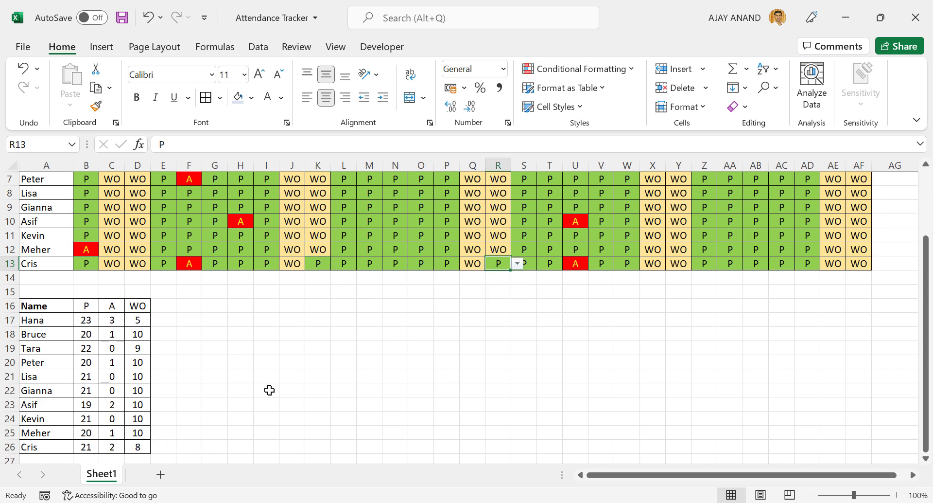
scroll(269, 390, "up", 2)
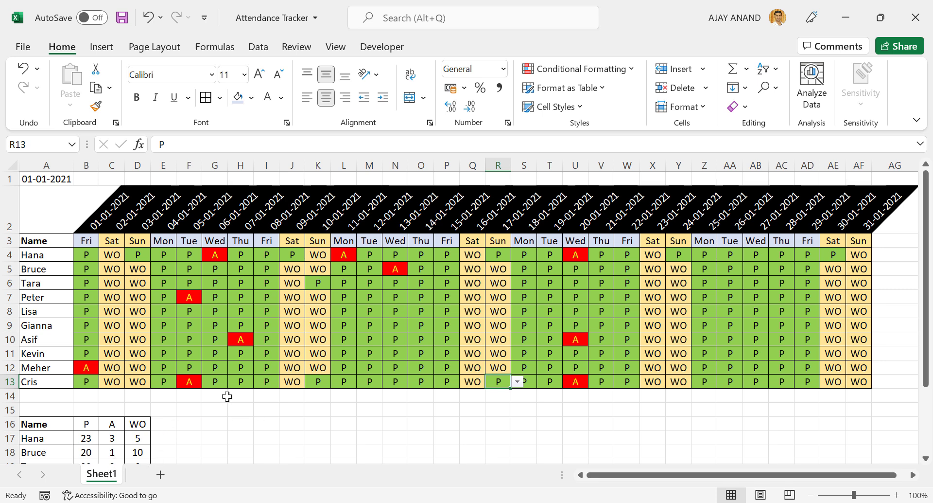
Centre the A1 date across the grid width, A1:AF1, with Center Across Selection
mouse_move(40, 178)
left_mouse_down()
mouse_move(833, 161)
mouse_move(859, 174)
left_mouse_up()
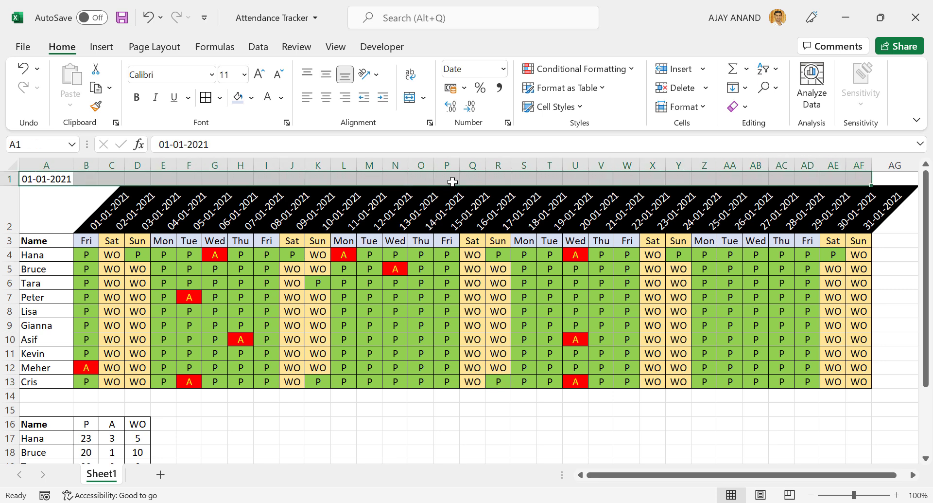
right_click(418, 179)
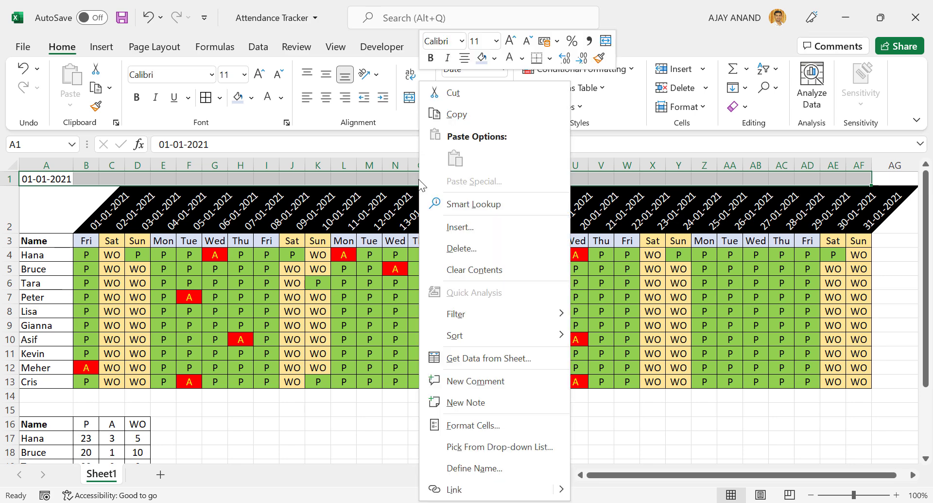
left_click(474, 425)
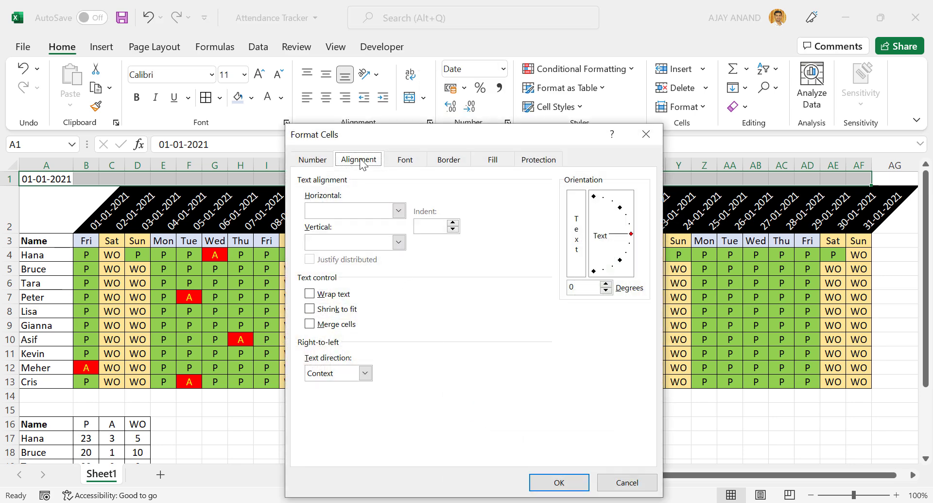
left_click(392, 213)
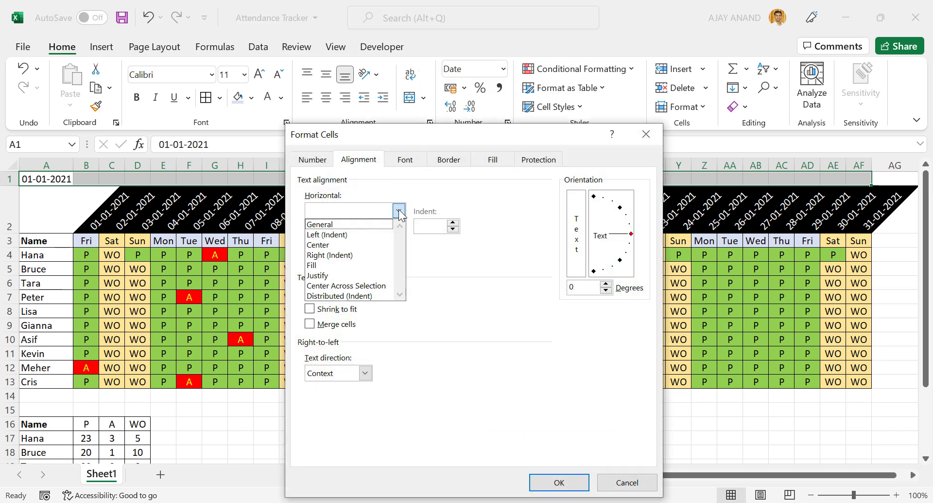
left_click(375, 284)
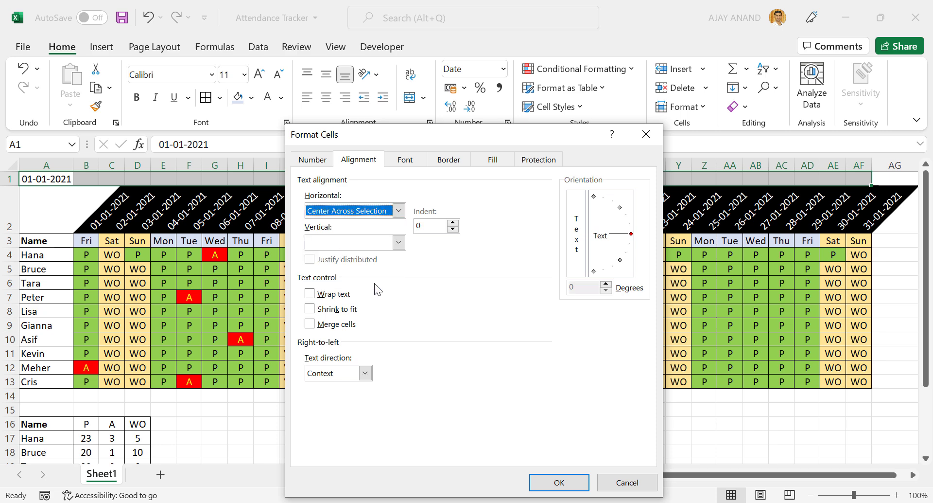
Give the heading a custom month-year format (MMM Y) and enlarge it to 14 pt
left_click(320, 161)
left_click(331, 309)
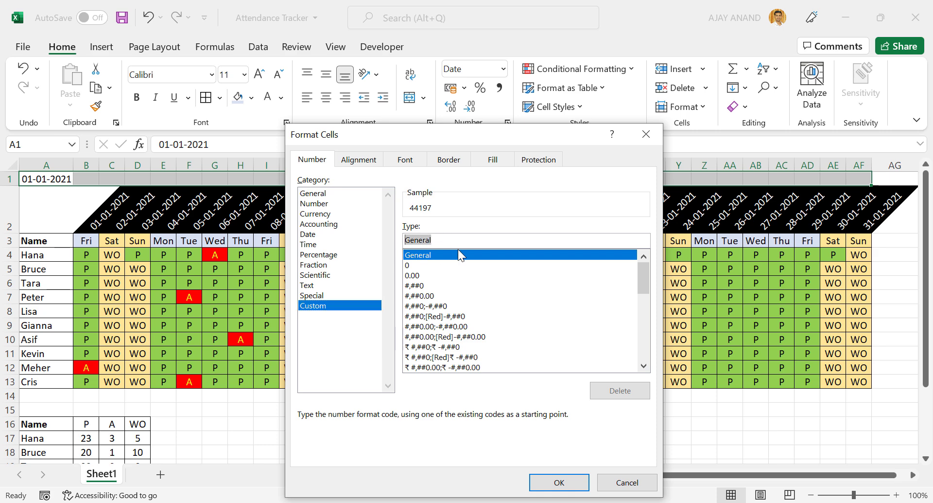
type("M")
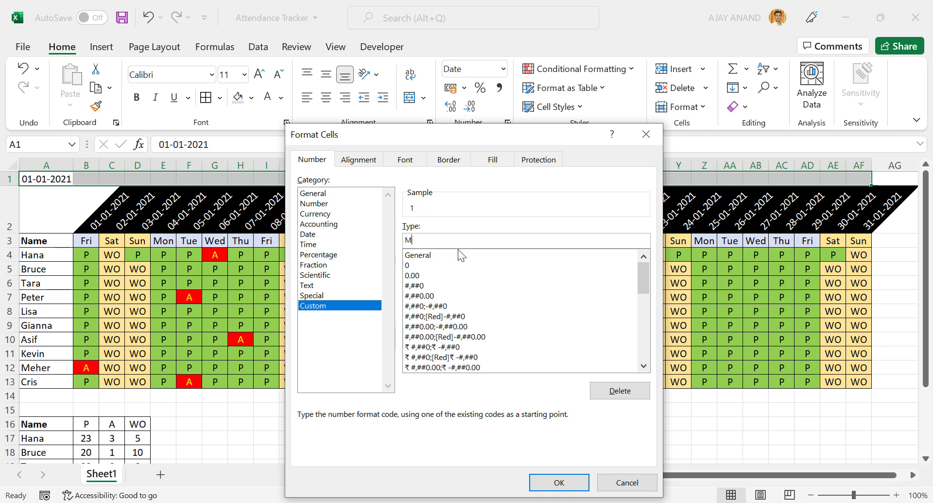
type("MM ")
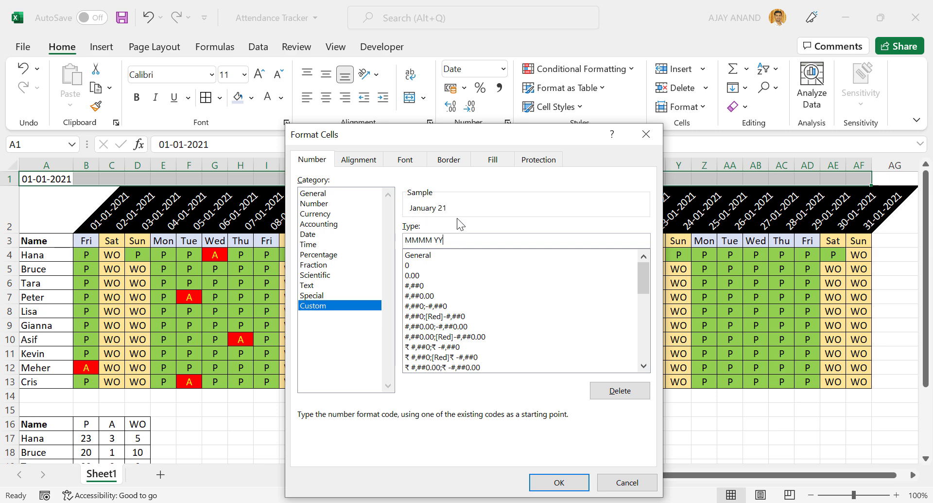
type("Y")
left_click(555, 482)
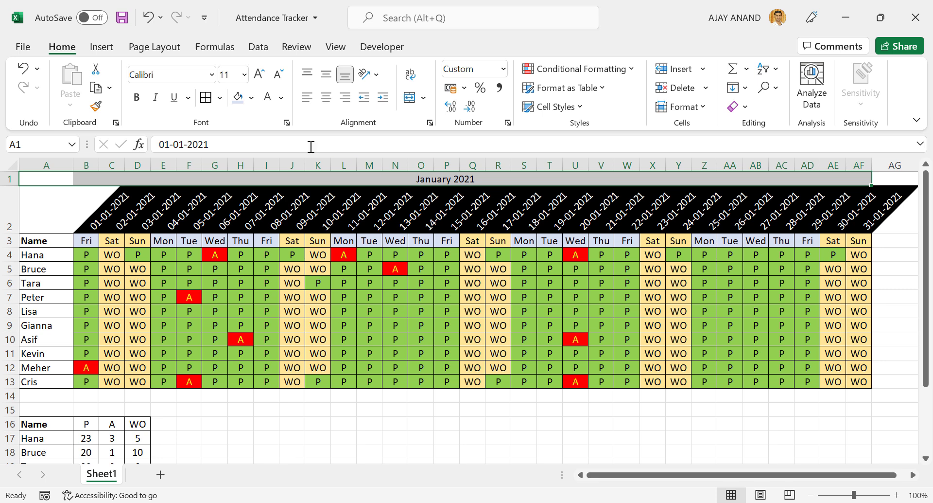
left_click(264, 81)
left_click(264, 81)
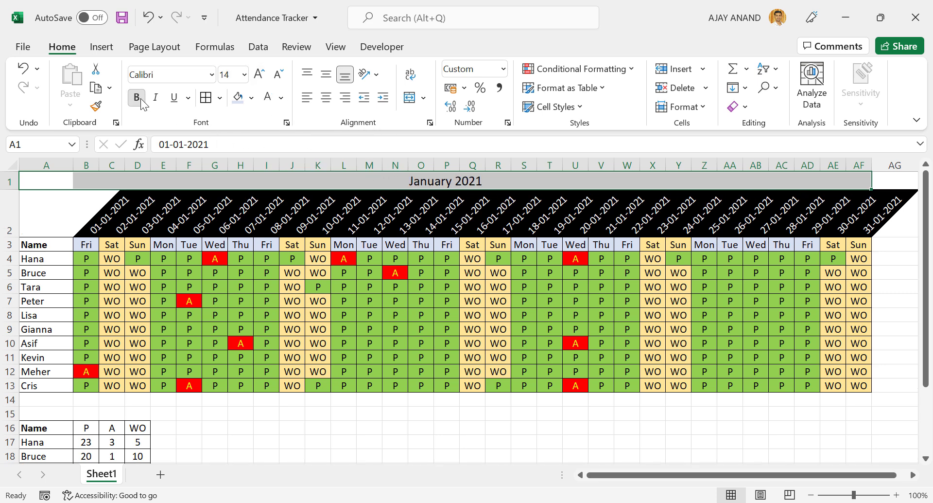
left_click(325, 429)
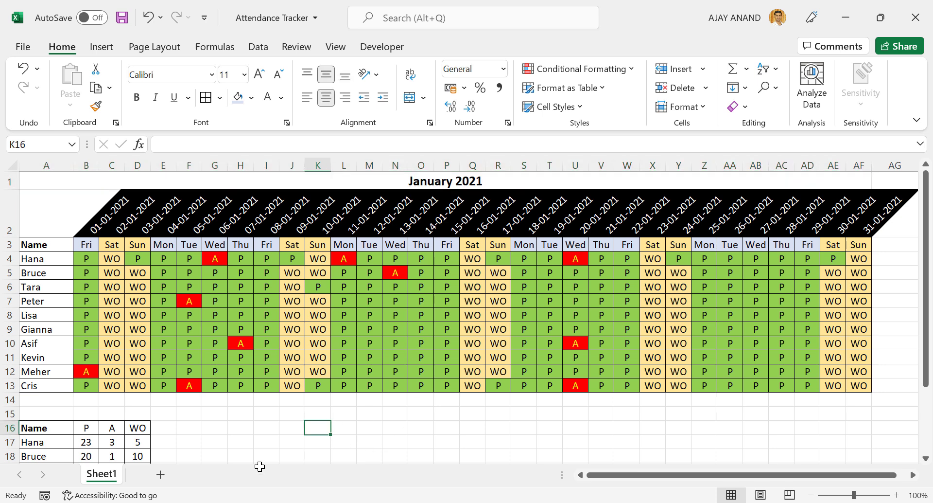
Rename Sheet1 to Jan and copy it to the end as Jan (2)
double_click(102, 474)
type("Jan")
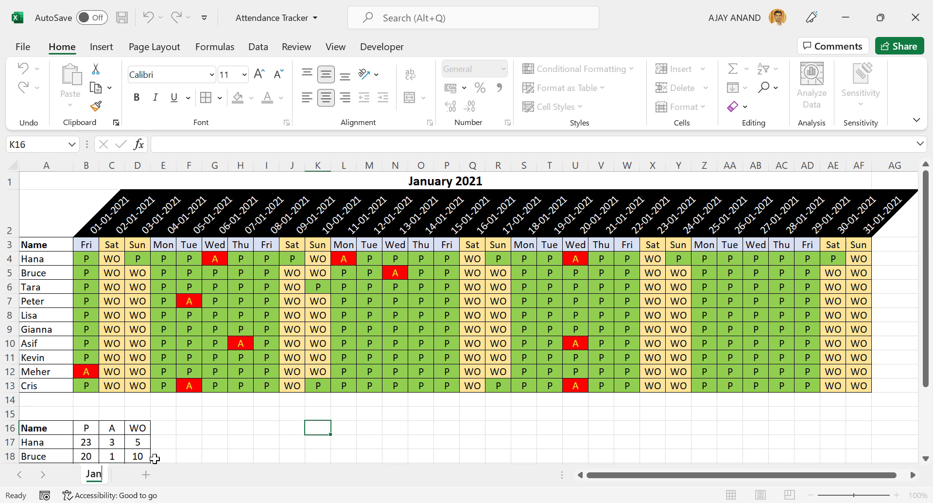
key("Return")
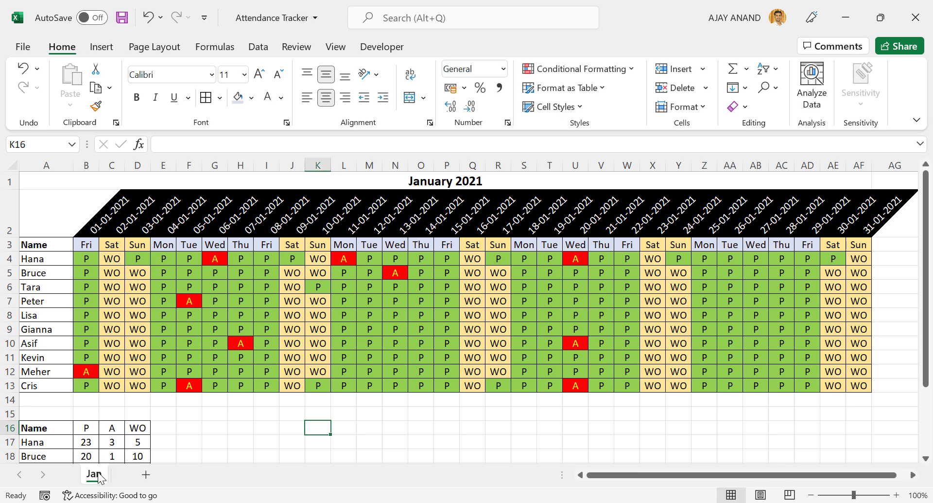
right_click(100, 477)
left_click(159, 331)
left_click(83, 412)
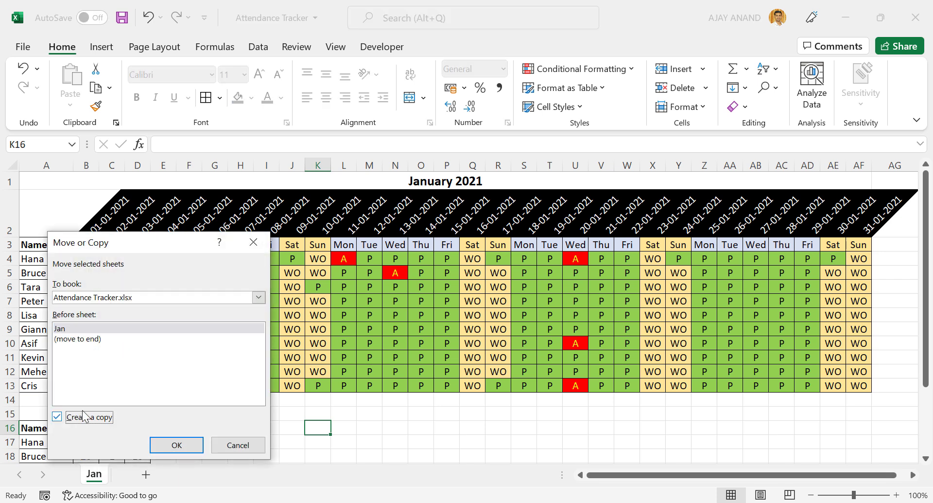
left_click(97, 340)
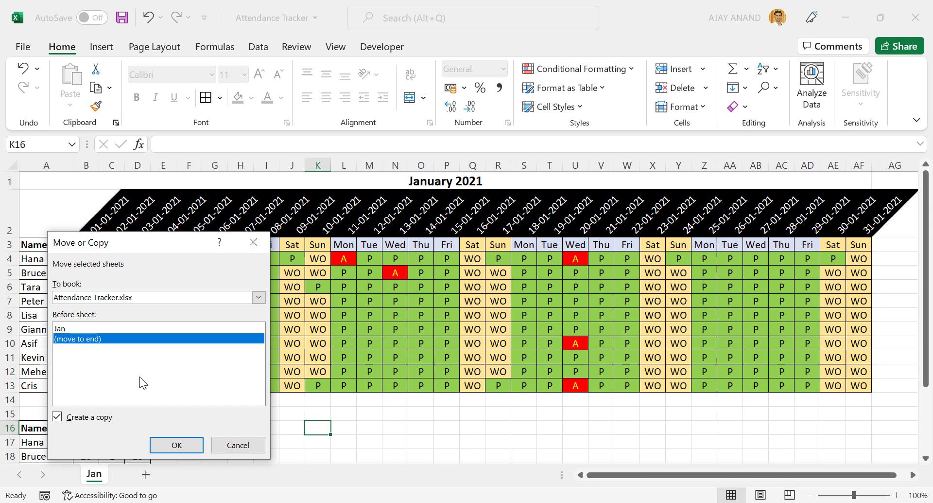
left_click(176, 443)
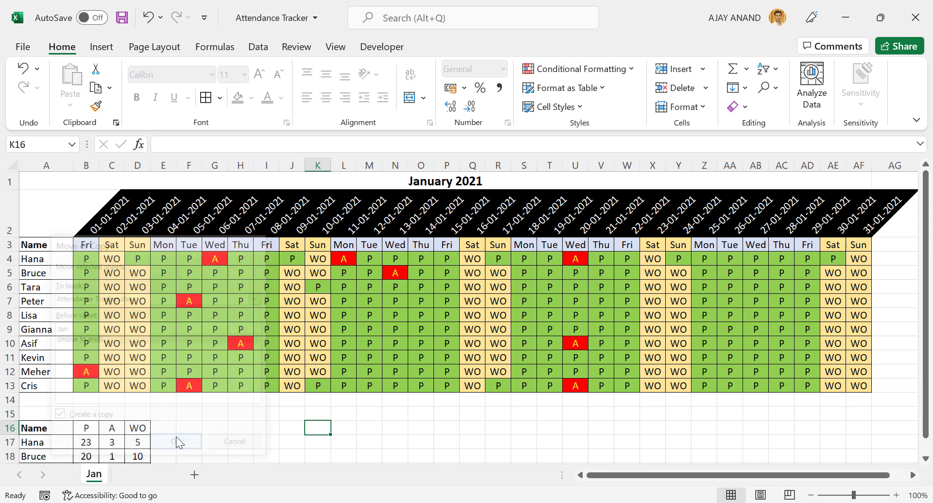
Copy Jan and Jan (2) together to the end, creating Jan (3) and Jan (4)
left_click(104, 476, "ctrl")
right_click(135, 478)
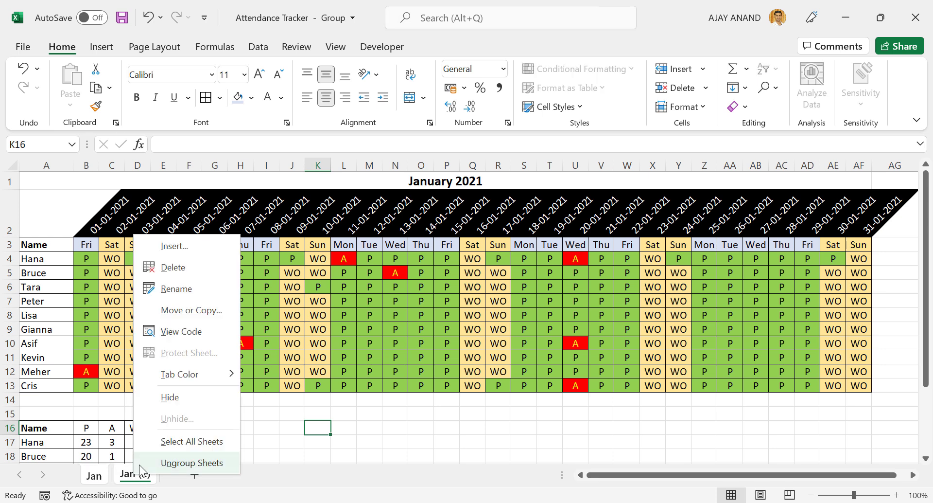
left_click(194, 308)
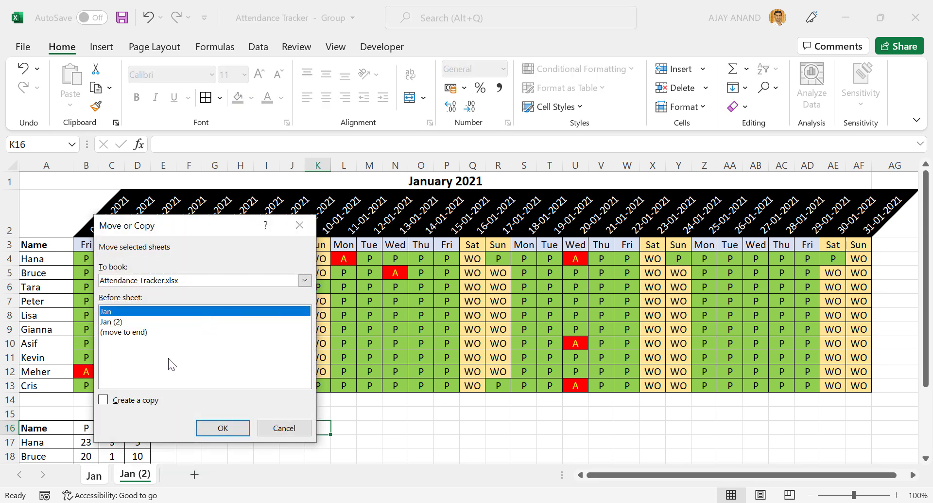
left_click(145, 400)
left_click(145, 333)
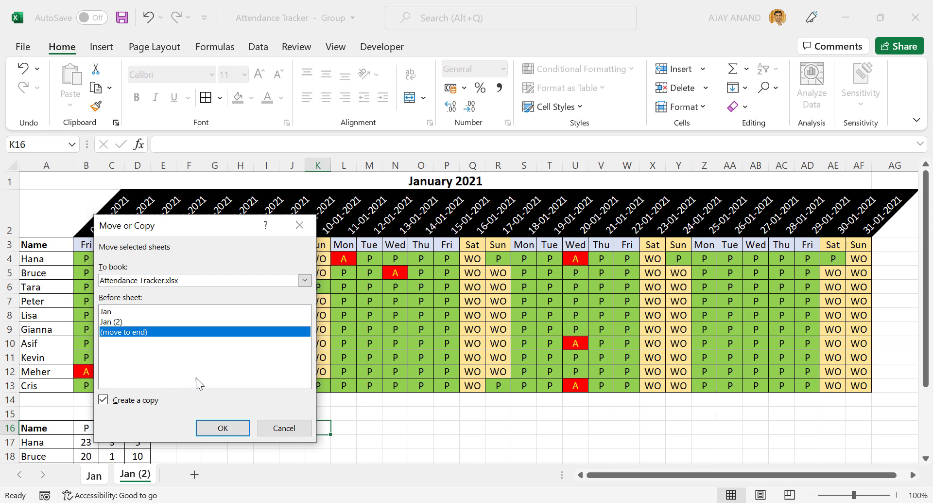
left_click(222, 428)
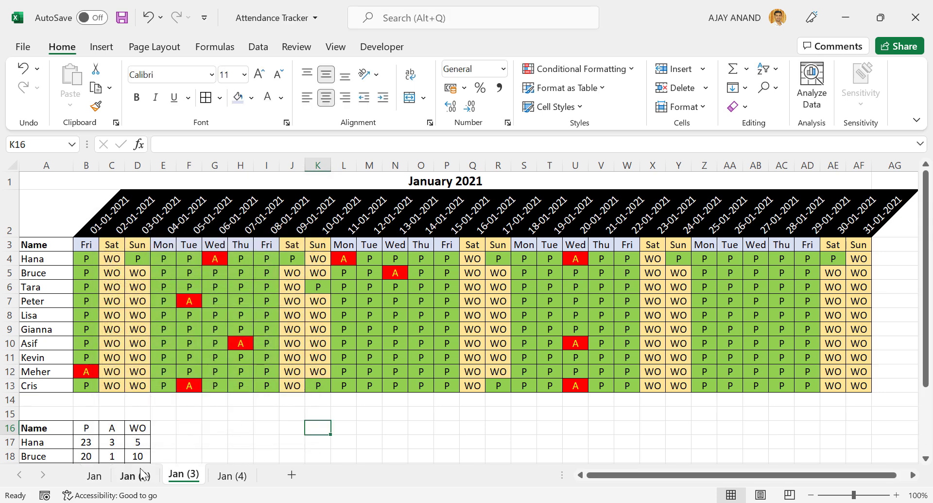
Copy the four grouped sheets to the end, creating Jan (5) through Jan (8)
left_click(95, 475)
left_click(231, 476, "shift")
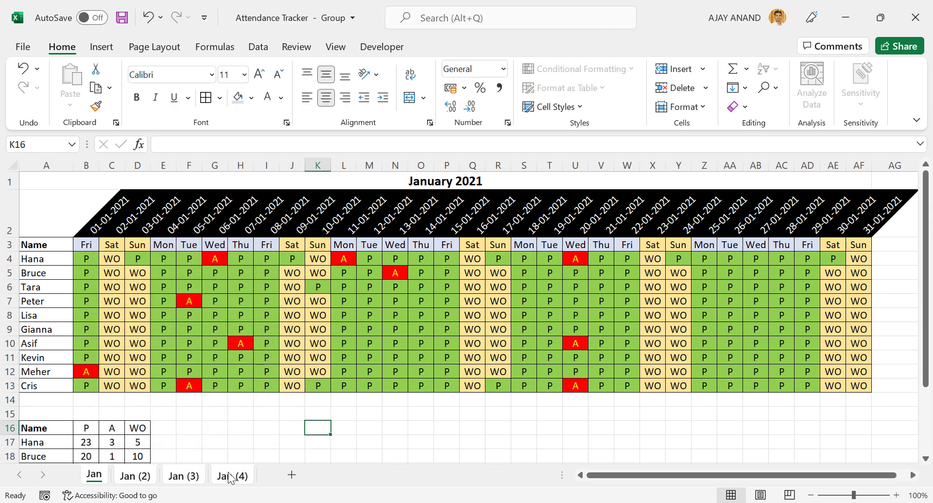
right_click(230, 477)
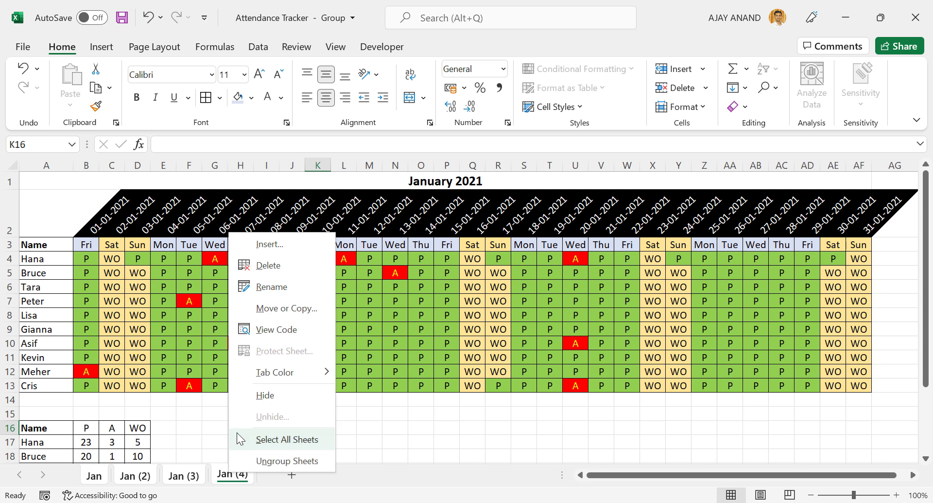
left_click(300, 315)
left_click(228, 395)
left_click(229, 348)
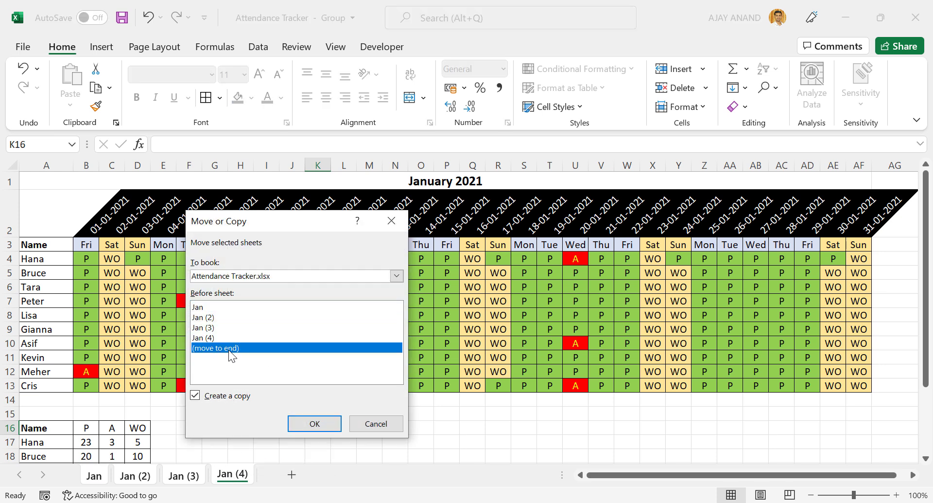
left_click(306, 423)
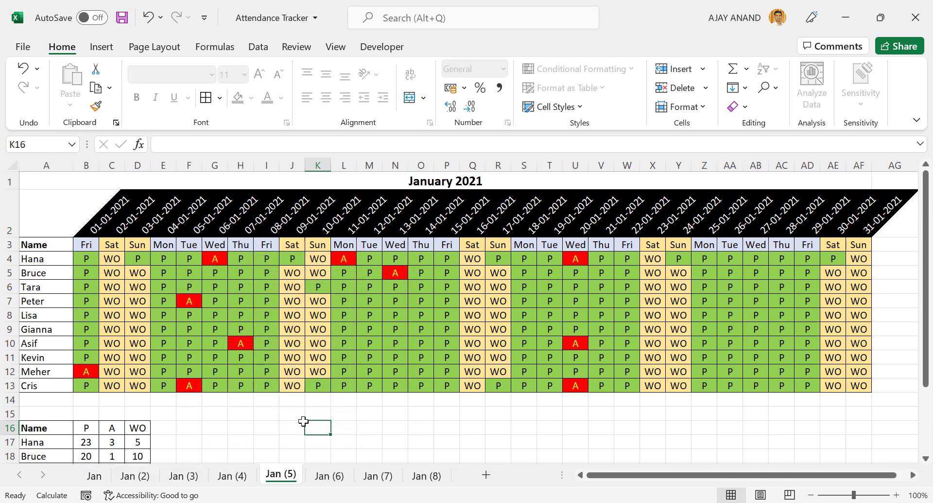
Copy Jan (5) through Jan (8) to the end, creating Jan (9) through Jan (12)
left_click(431, 476, "shift")
right_click(431, 479)
left_click(477, 312)
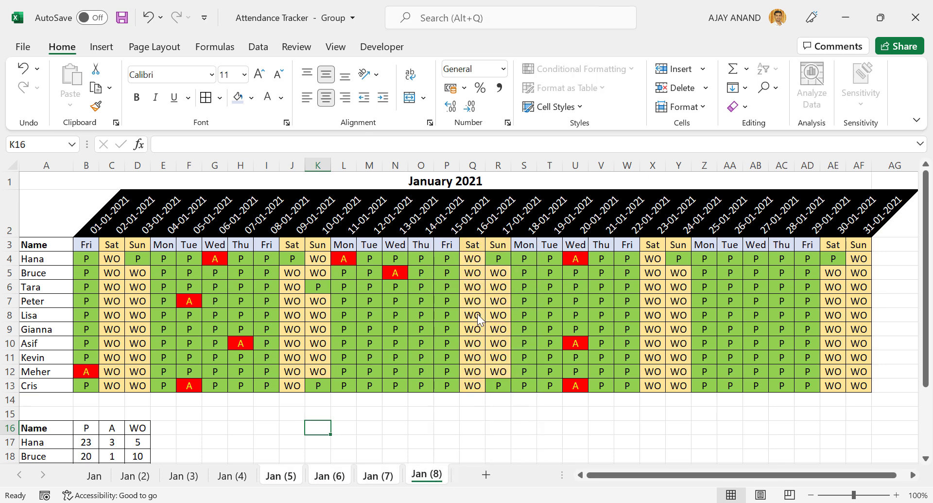
left_click(407, 402)
left_click_drag(576, 360, 576, 367)
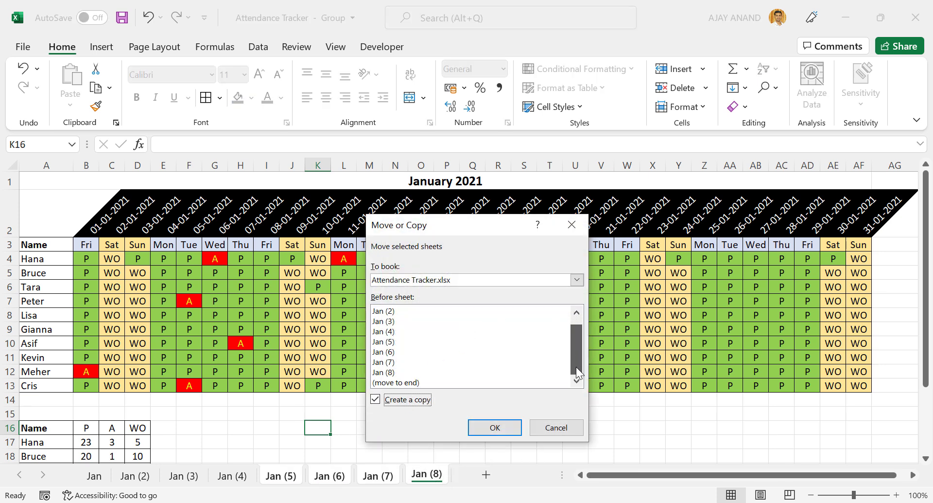
left_click(404, 382)
left_click(509, 434)
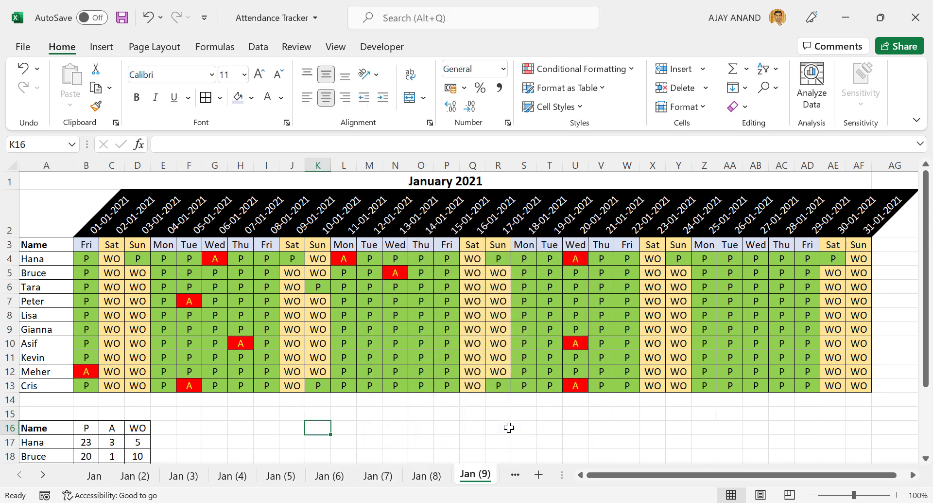
left_click_drag(565, 470, 753, 473)
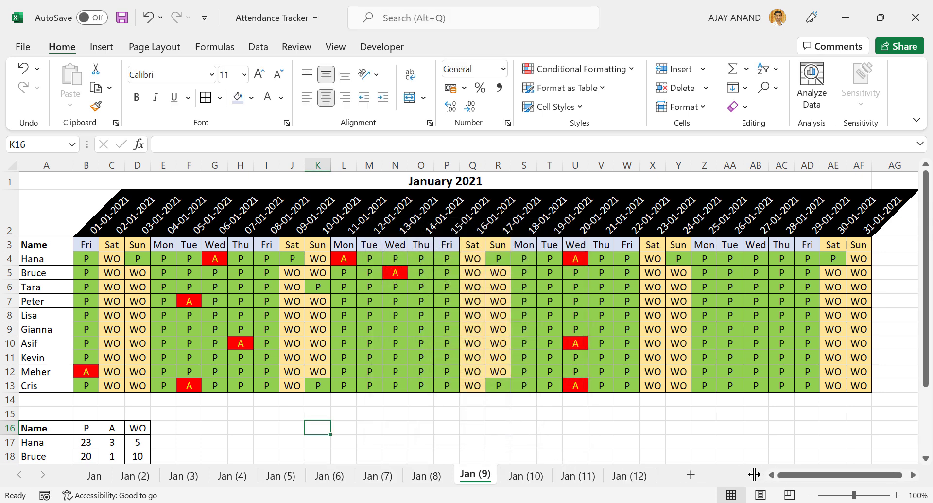
Rename the Jan (2) sheet to Feb
left_click(135, 474)
type("Fe")
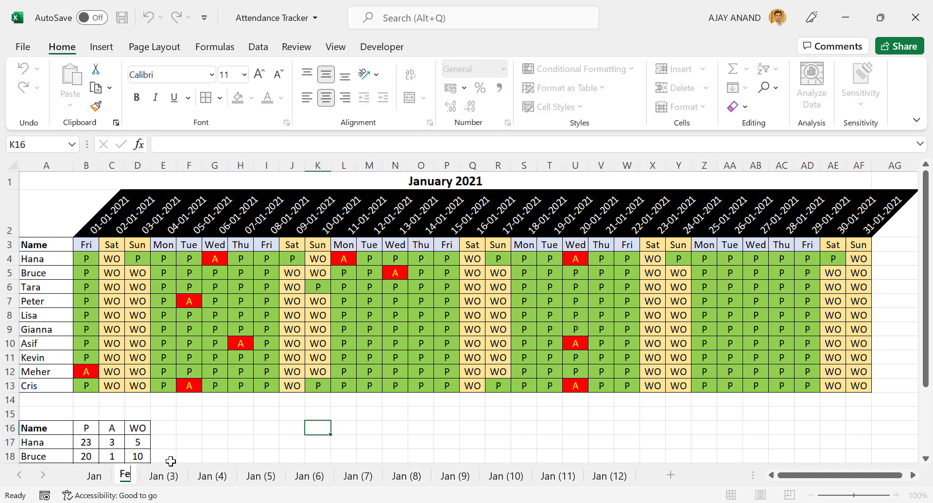
type("b")
key("Return")
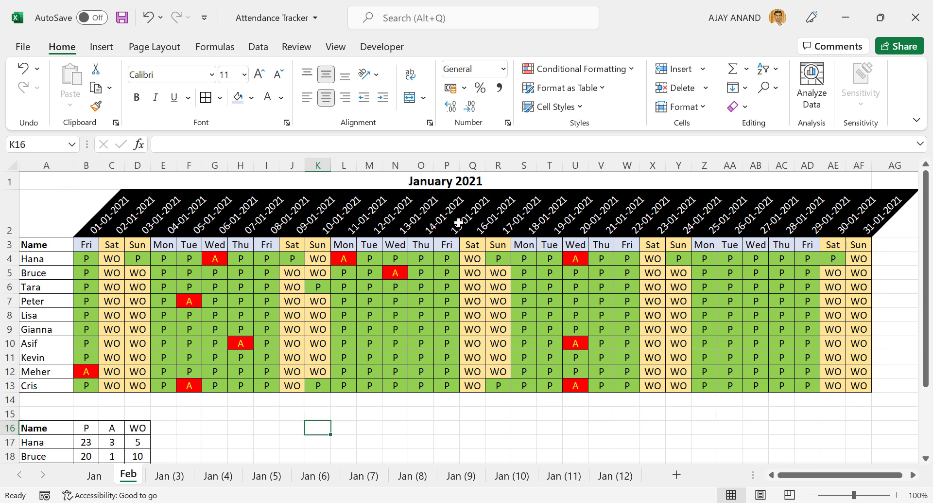
Change A1 to 01-02-2021 and clear the days past 28 February in AD2:AF13
left_click(47, 185)
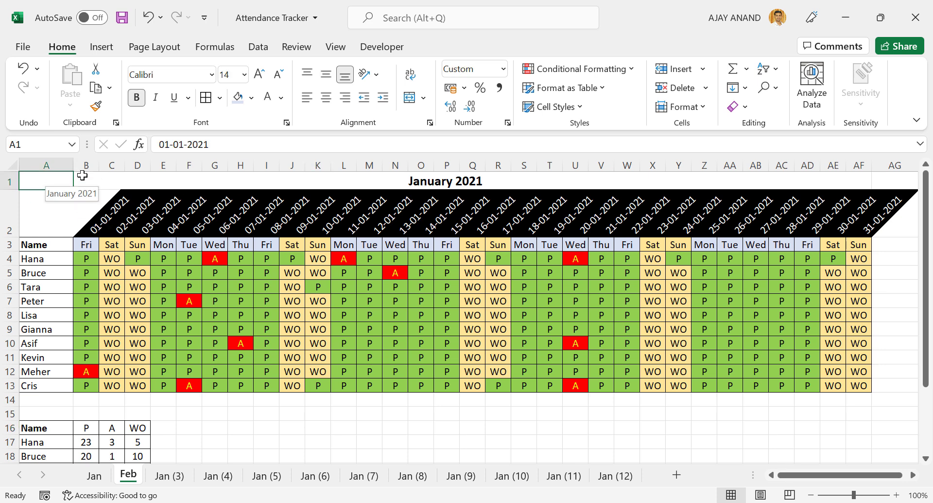
left_click_drag(178, 144, 184, 144)
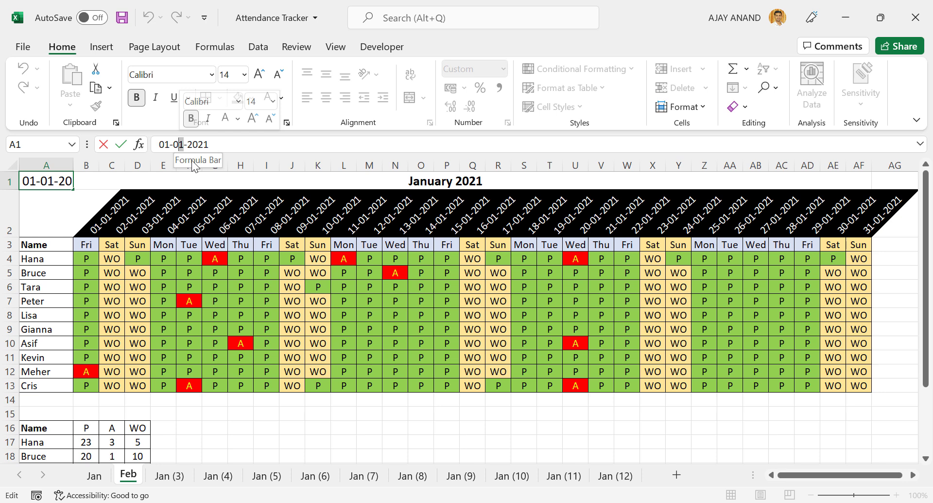
type("2")
key("Return")
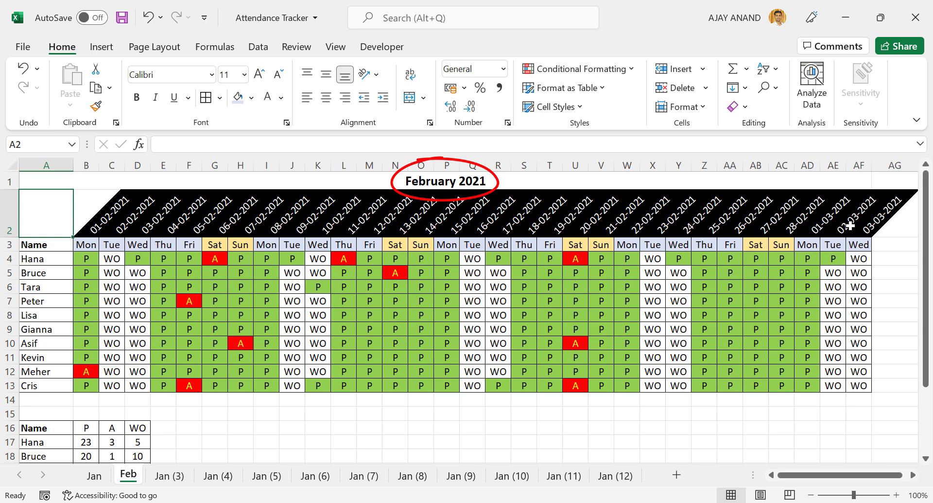
left_click_drag(811, 233, 853, 384)
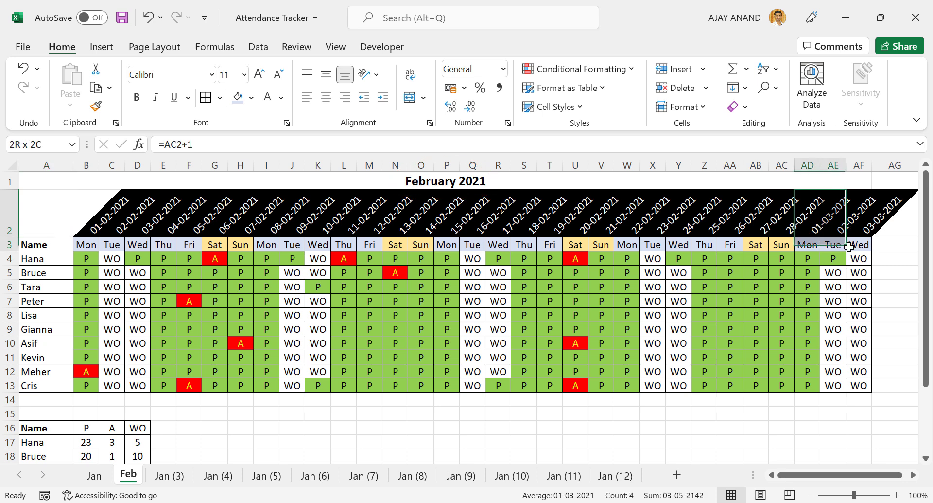
key("Delete")
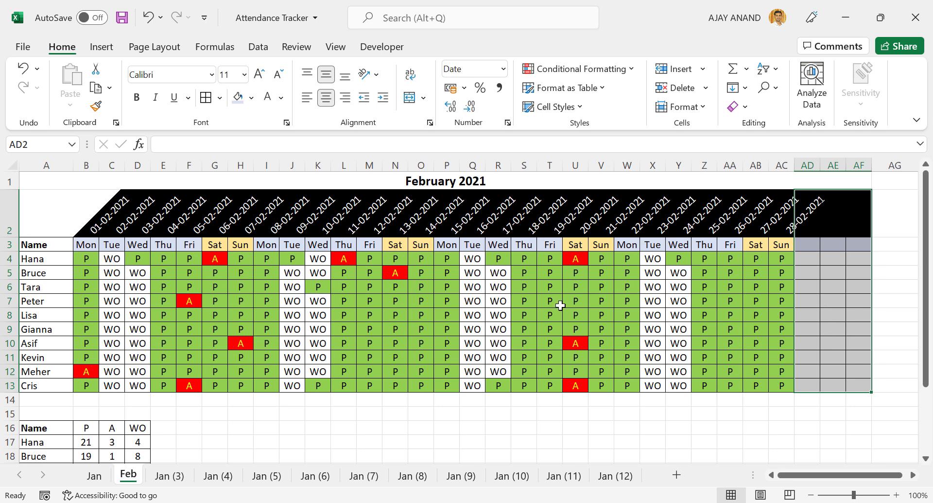
Fill P across every February day for all employees, and mark the first weekend G:H as WO
left_click(90, 259)
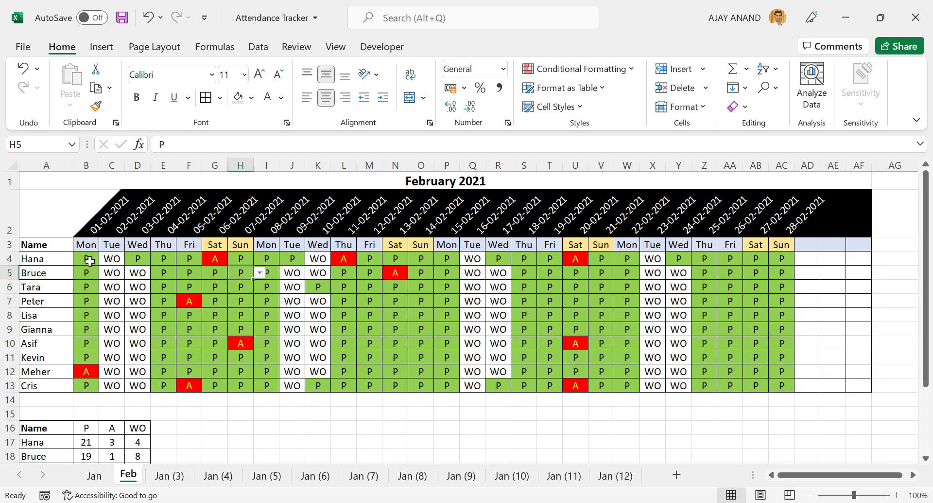
mouse_move(100, 266)
left_mouse_down()
mouse_move(787, 281)
mouse_move(781, 386)
left_mouse_up()
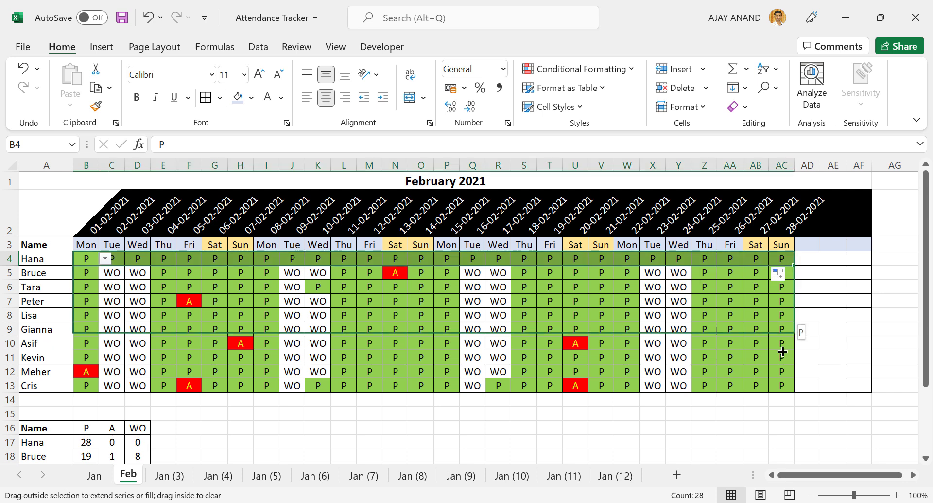
left_click(215, 259)
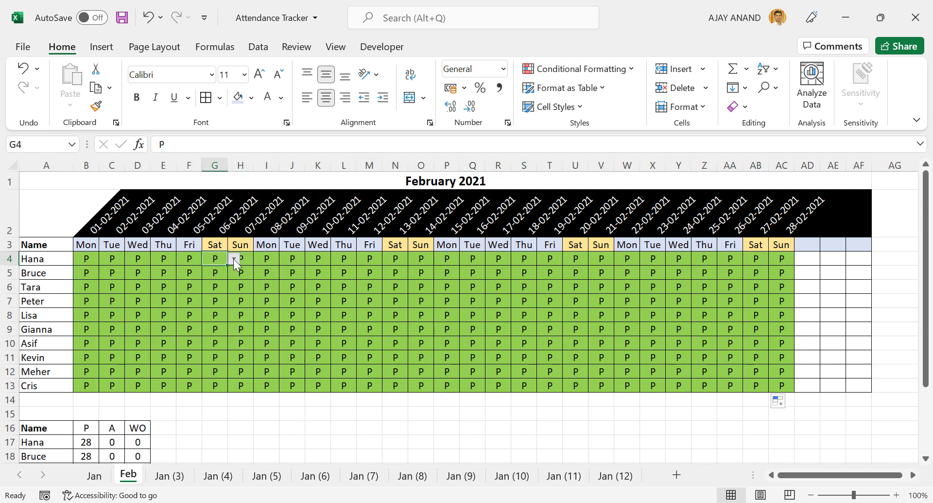
left_click(234, 259)
left_click(225, 287)
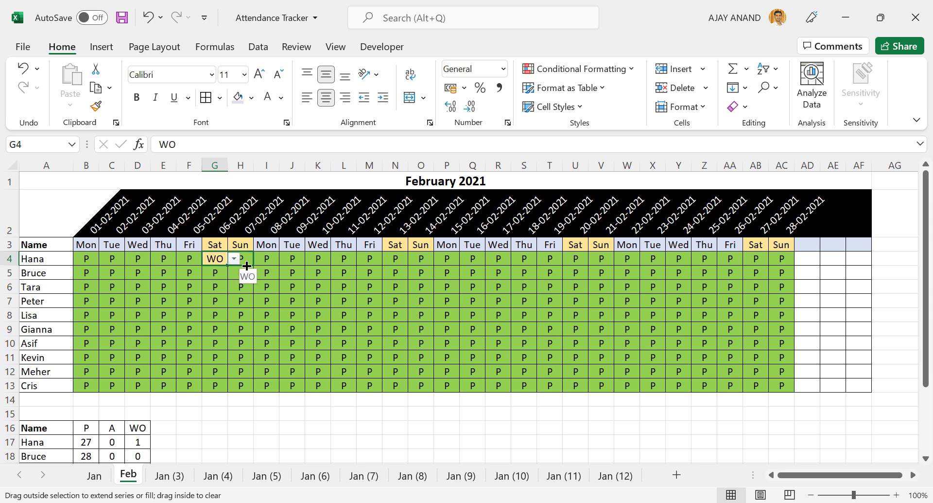
mouse_move(228, 265)
left_mouse_down()
mouse_move(244, 263)
mouse_move(244, 387)
left_mouse_up()
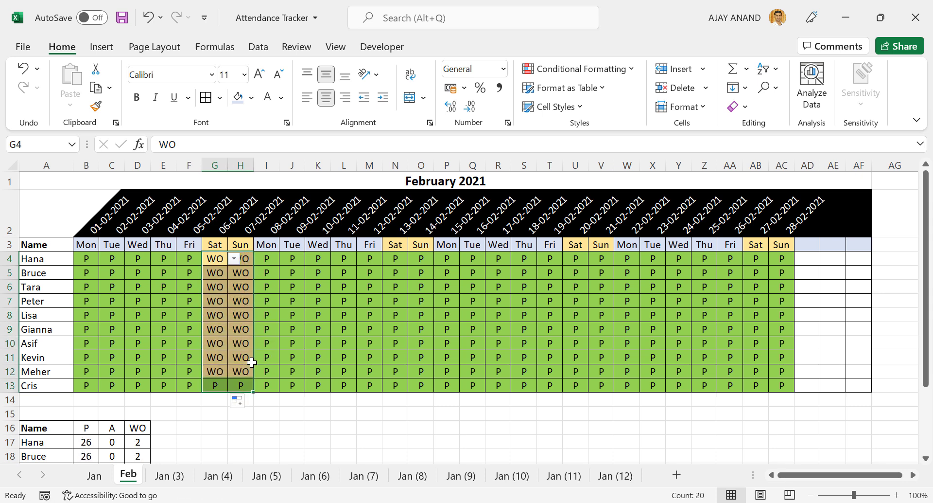
Copy the WO weekend block into the N, U and AB weekend columns
key("ctrl+c")
left_click(389, 260)
key("ctrl+v")
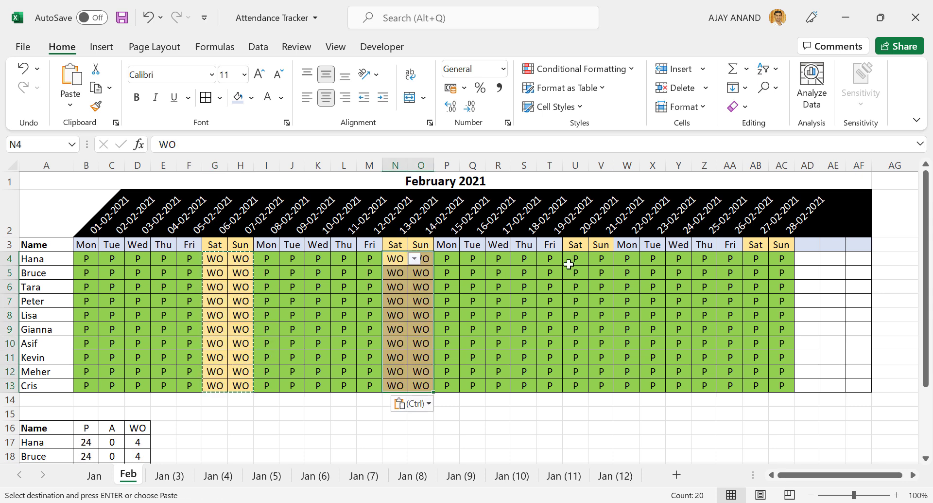
left_click(574, 260)
key("ctrl+v")
left_click(747, 265)
key("ctrl+v")
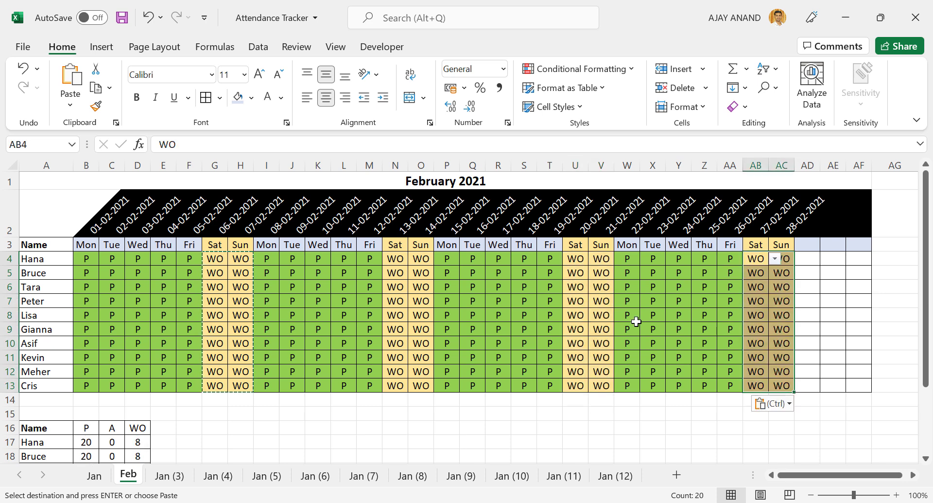
left_click(584, 308)
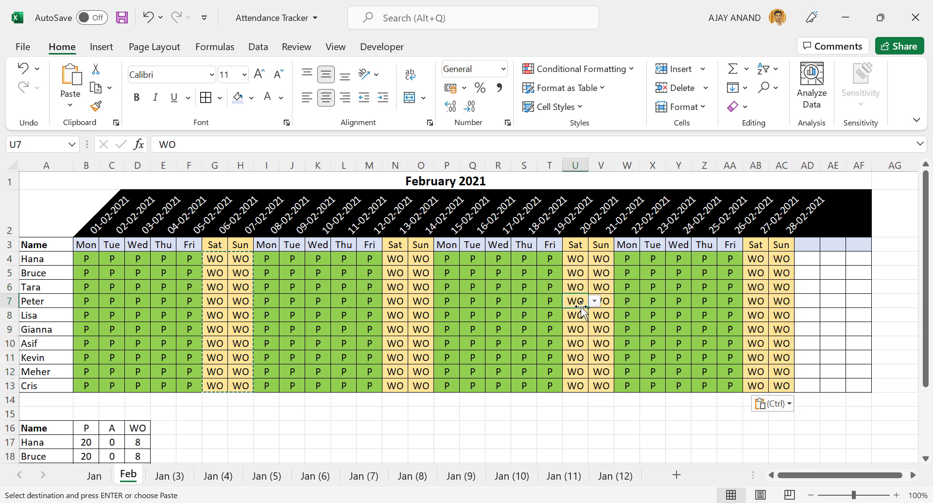
Rename the Jan (3) sheet to Mar and begin changing A1's month digit
double_click(166, 476)
type("M")
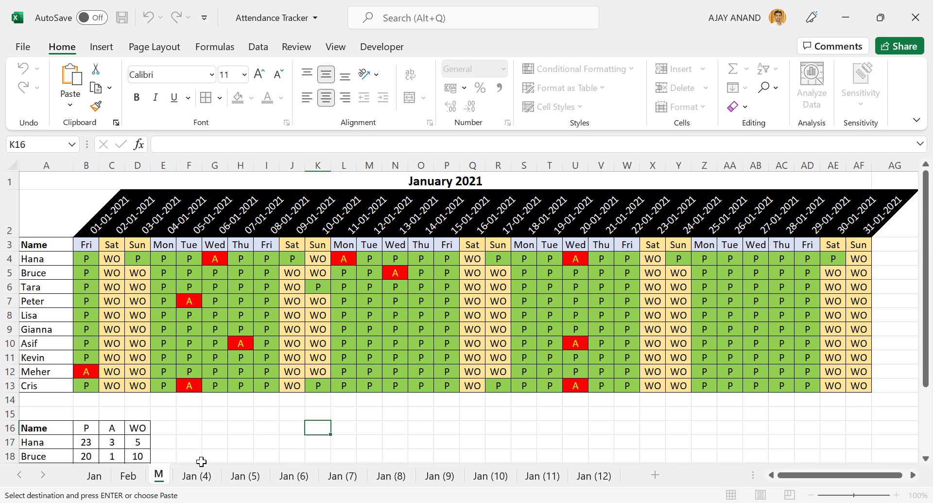
type("ar")
key("Return")
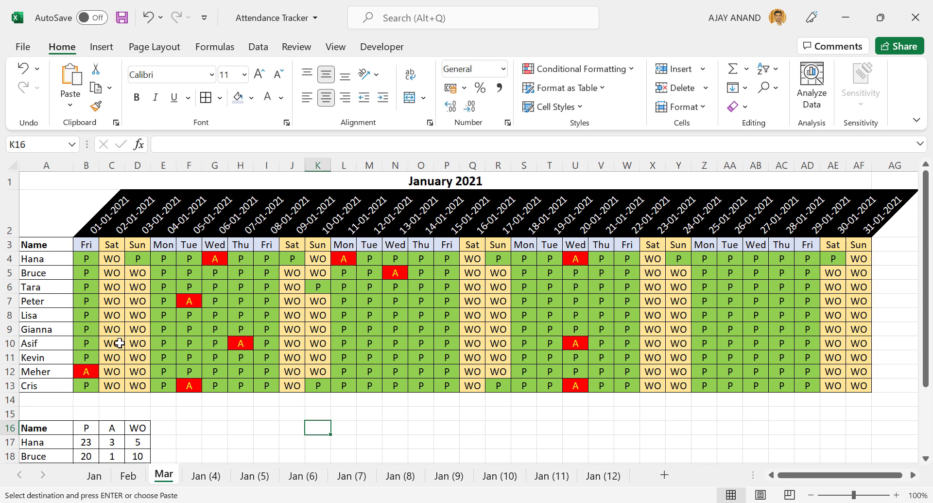
left_click(38, 186)
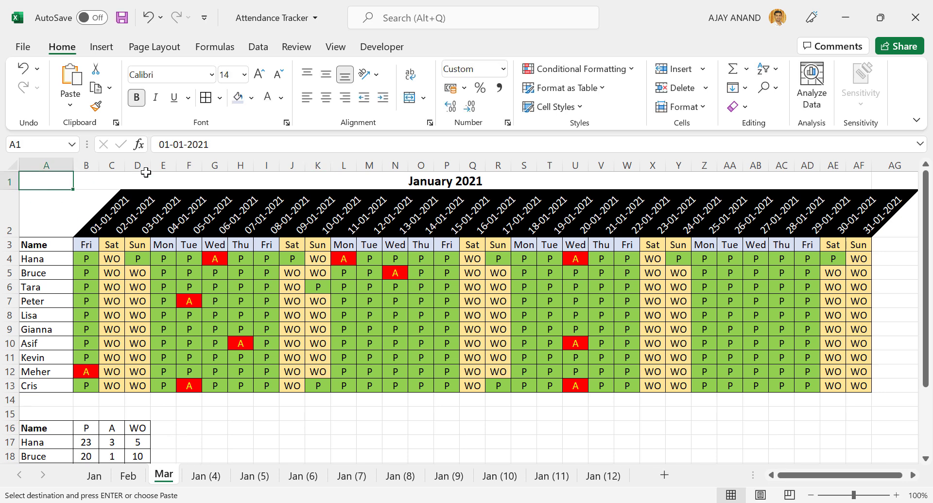
left_click(181, 144)
key("BackSpace")
Set A1 to 01-03-2021 and fill P across the whole March grid for every employee
type("3")
key("Return")
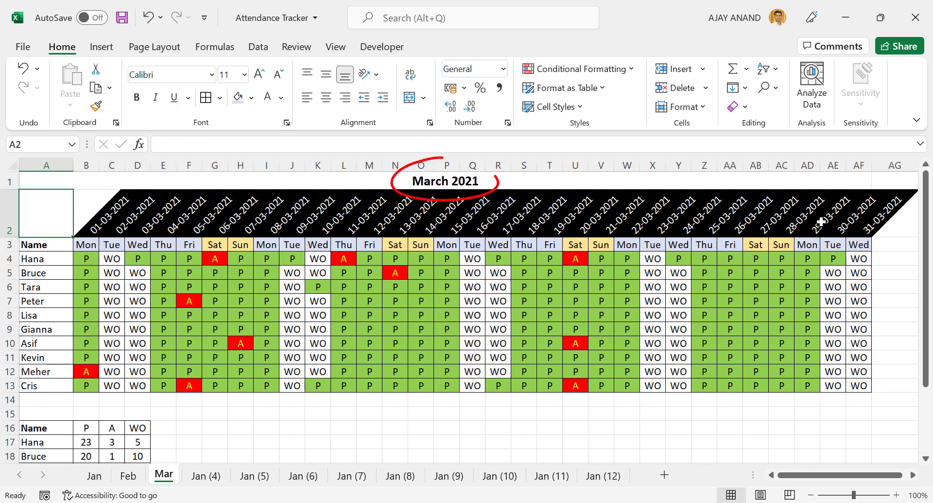
left_click(96, 262)
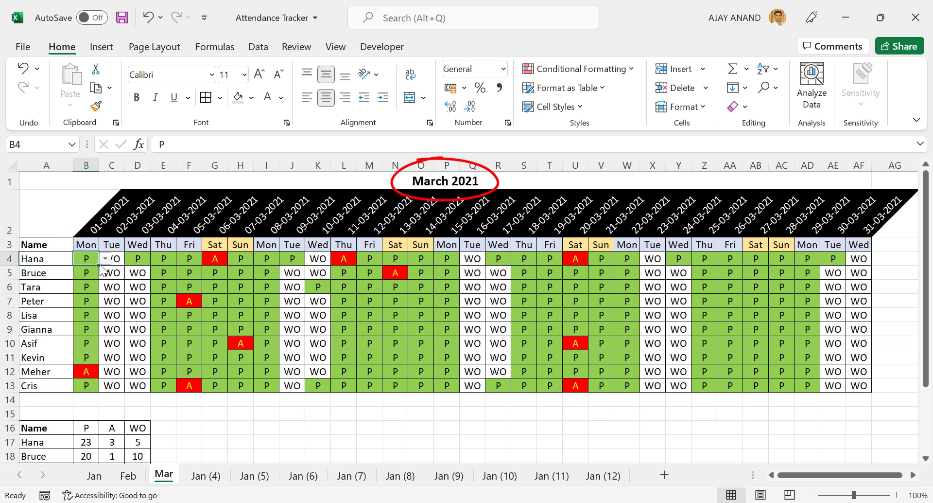
left_click_drag(100, 265, 867, 271)
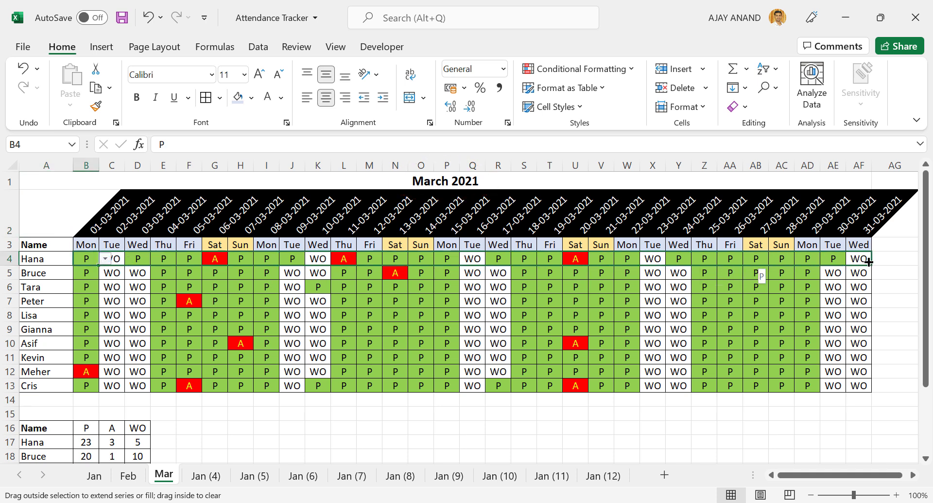
left_click_drag(871, 264, 864, 389)
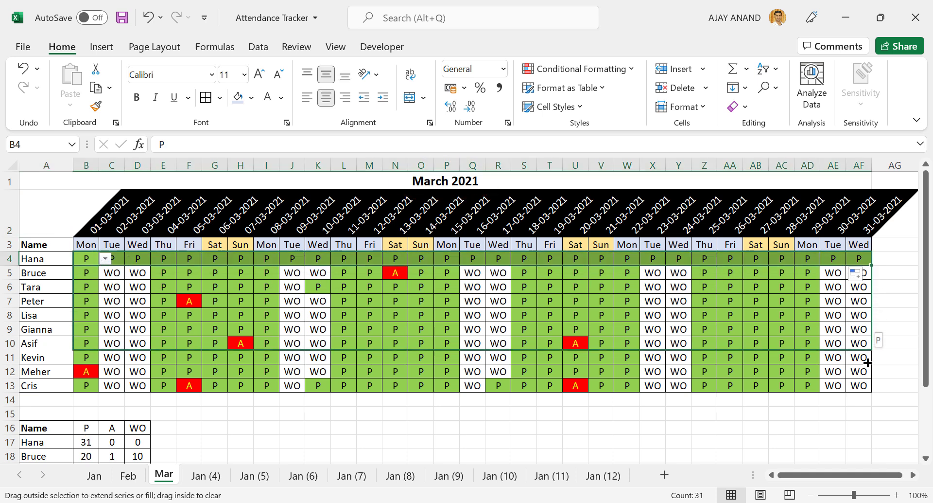
Mark the first weekend G:H as WO for everyone and paste it onto the other three March weekends
left_click(216, 258)
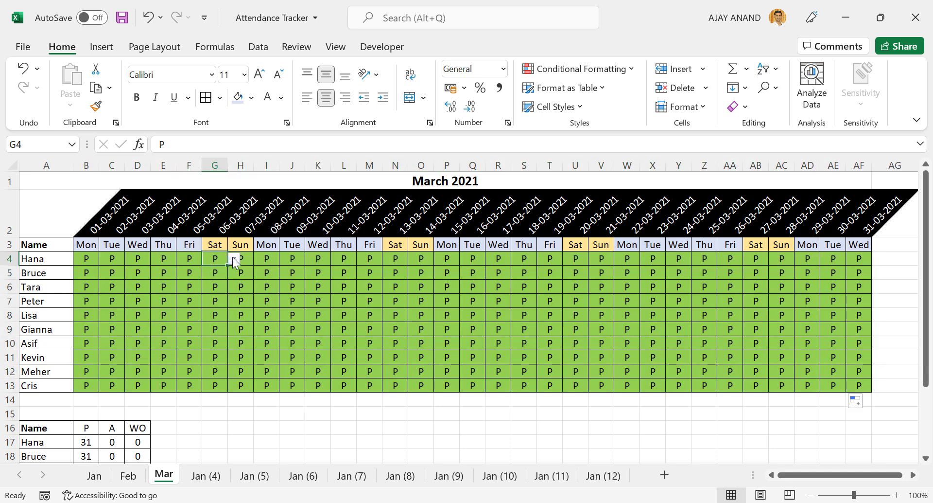
left_click(233, 258)
left_click(227, 285)
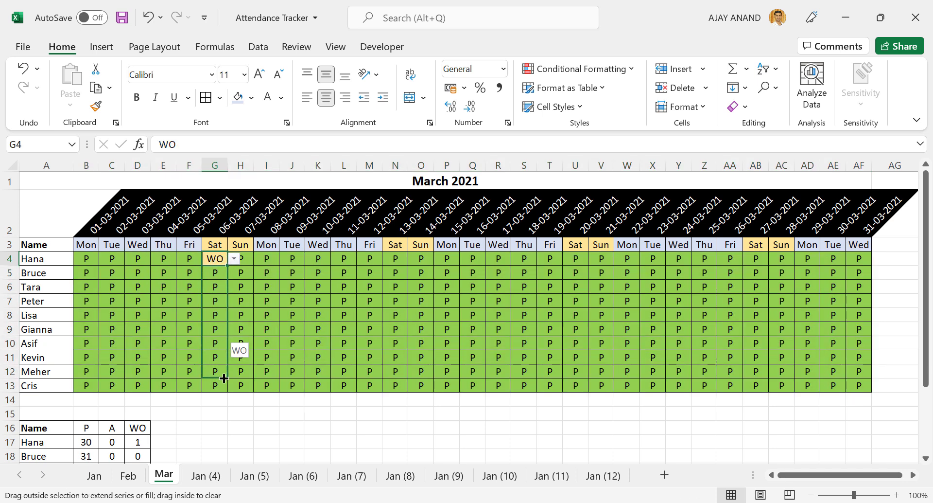
mouse_move(229, 267)
left_mouse_down()
mouse_move(226, 390)
mouse_move(246, 393)
left_mouse_up()
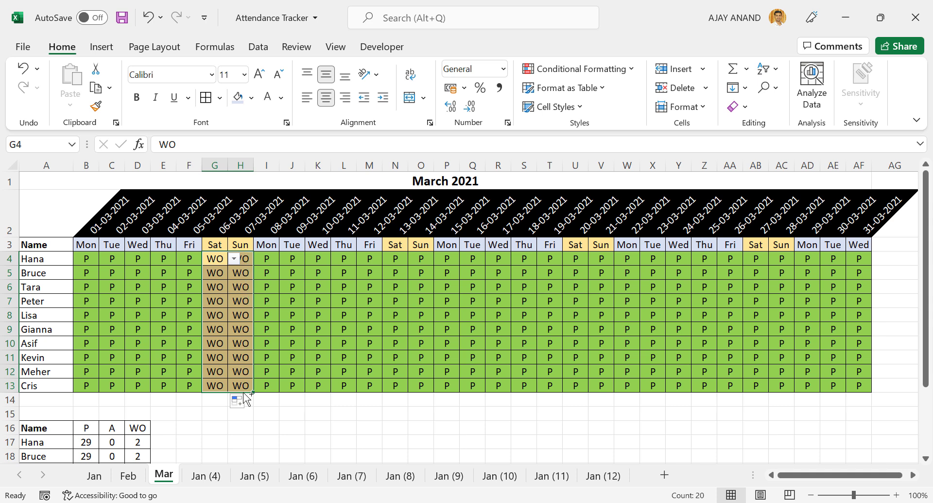
key("ctrl+c")
left_click(395, 258)
key("ctrl+v")
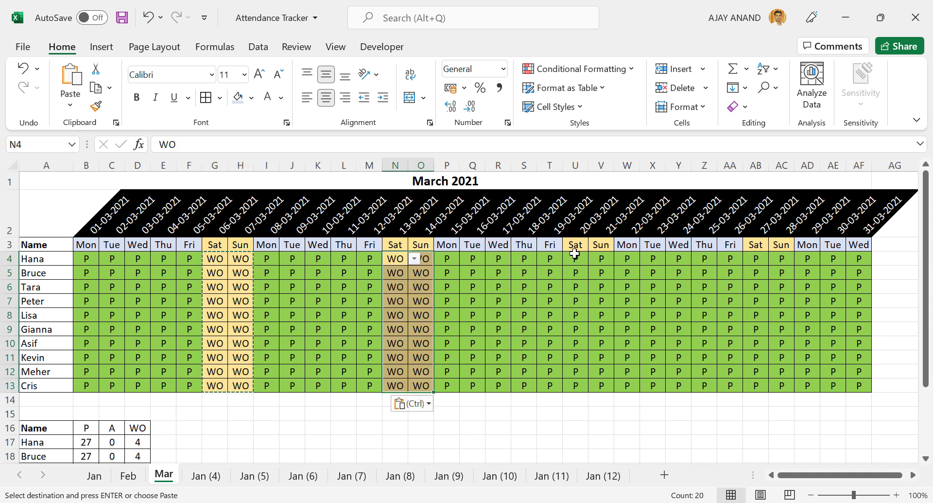
left_click(576, 258)
key("ctrl+v")
left_click(757, 260)
key("ctrl+v")
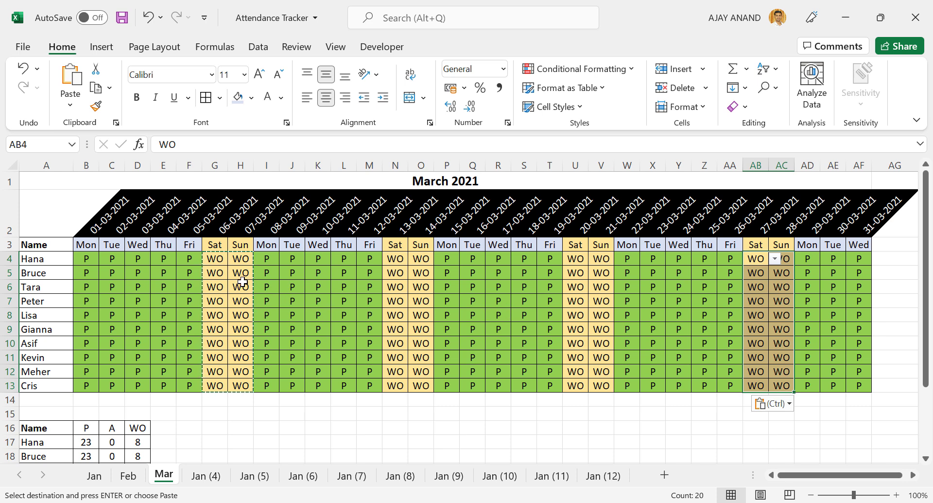
Mark the first employee absent (A) on 3 March in D4
left_click(138, 258)
left_click(157, 258)
left_click(141, 281)
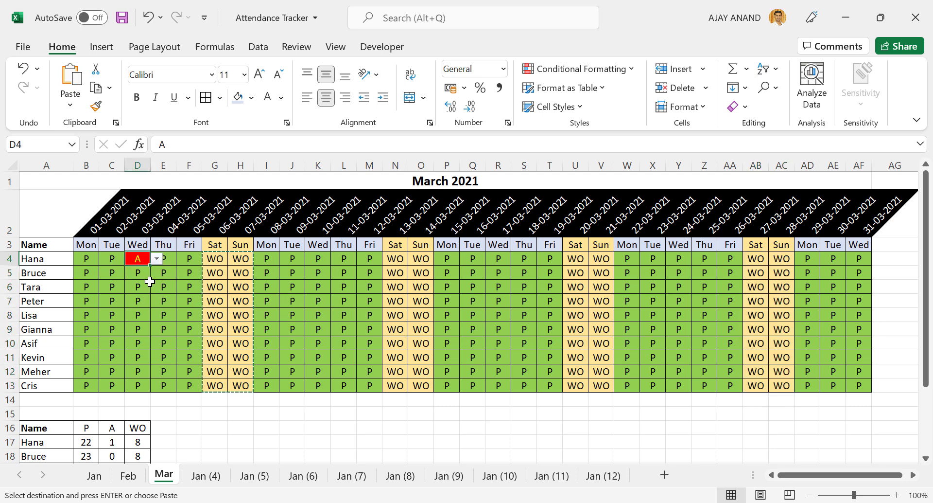
left_click(206, 476)
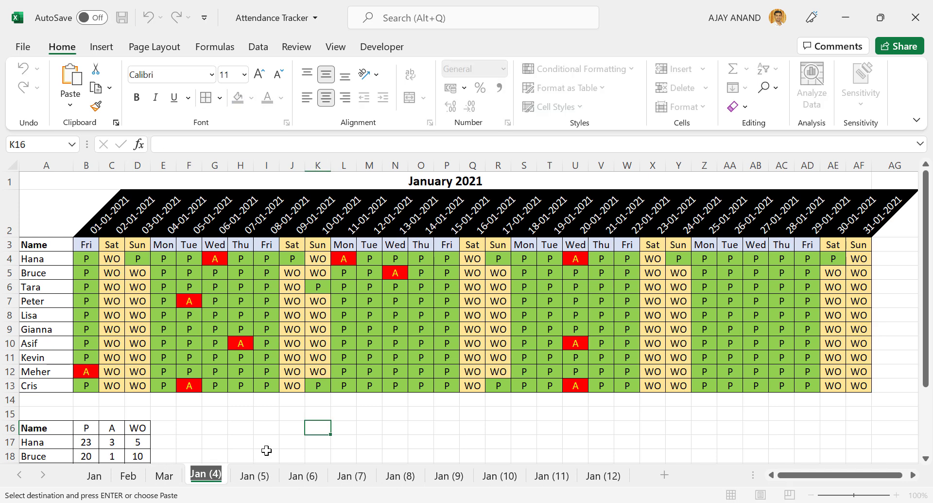
Rename the sheet to Apr and change A1 to 01-04-2021
type("Apr")
key("Return")
key("Return")
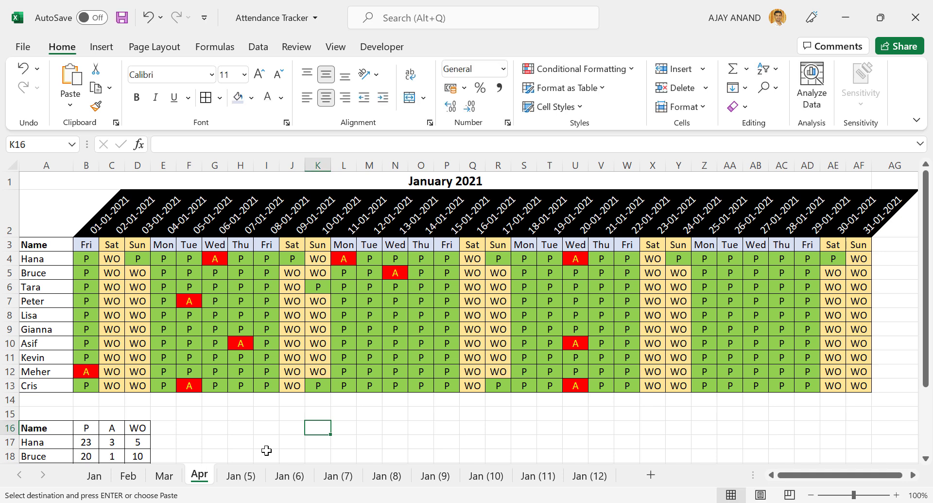
left_click(42, 184)
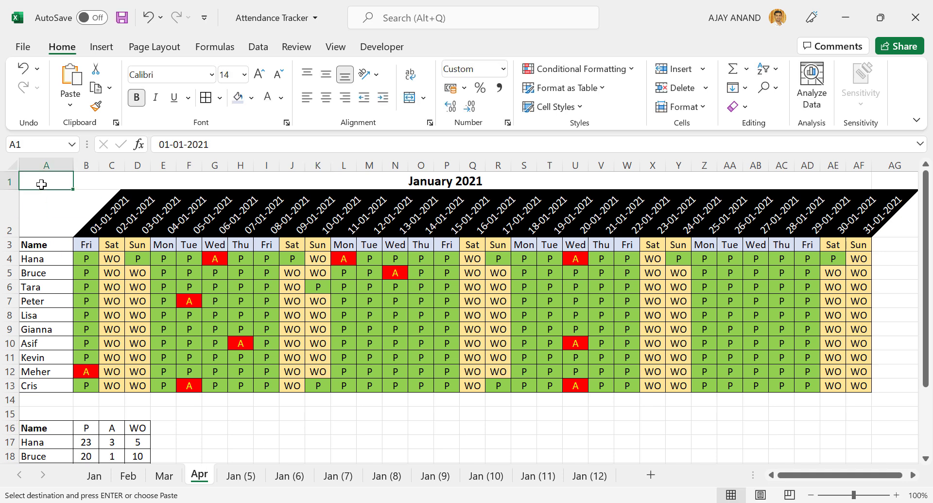
left_click(181, 146)
type("4")
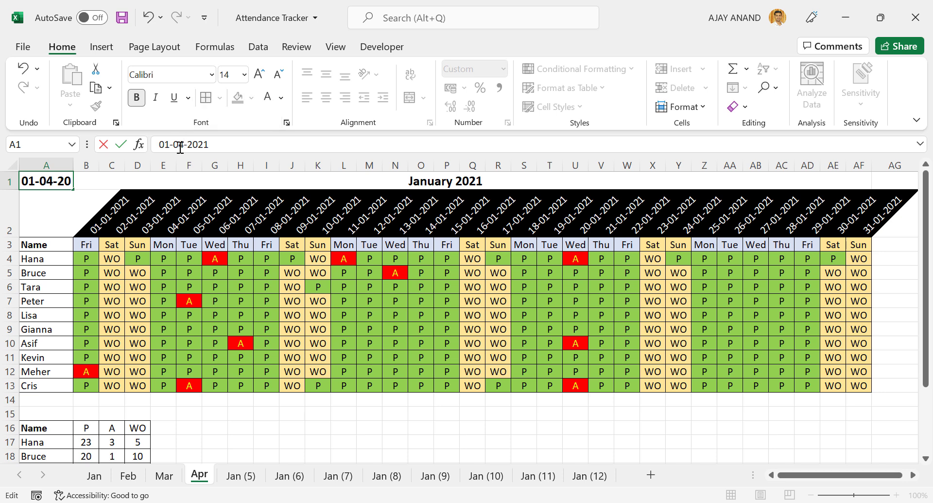
key("Return")
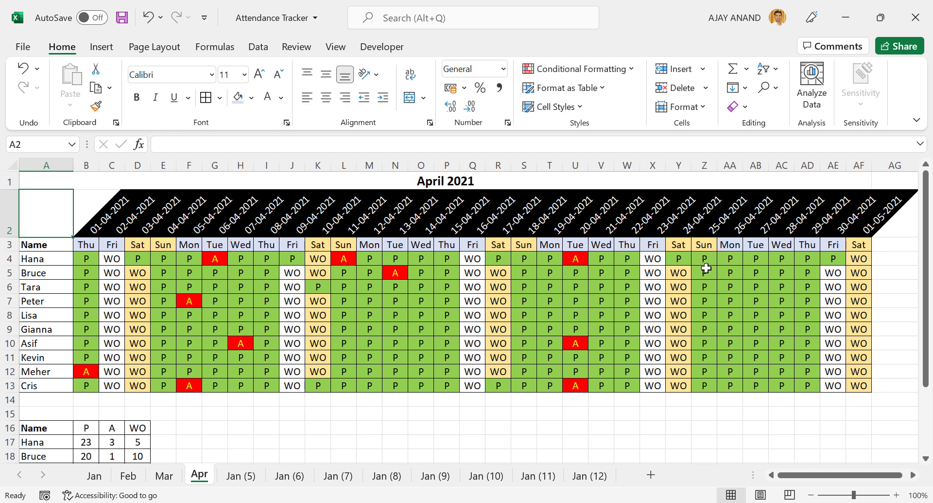
Clear the extra 01-05-2021 column AF and fill P across B4:AE13
left_click_drag(866, 232, 856, 379)
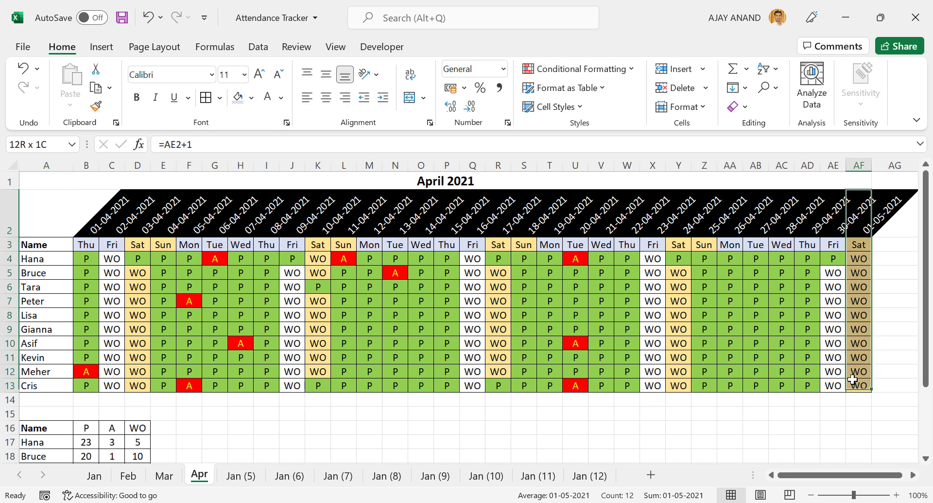
key("Delete")
left_click(83, 257)
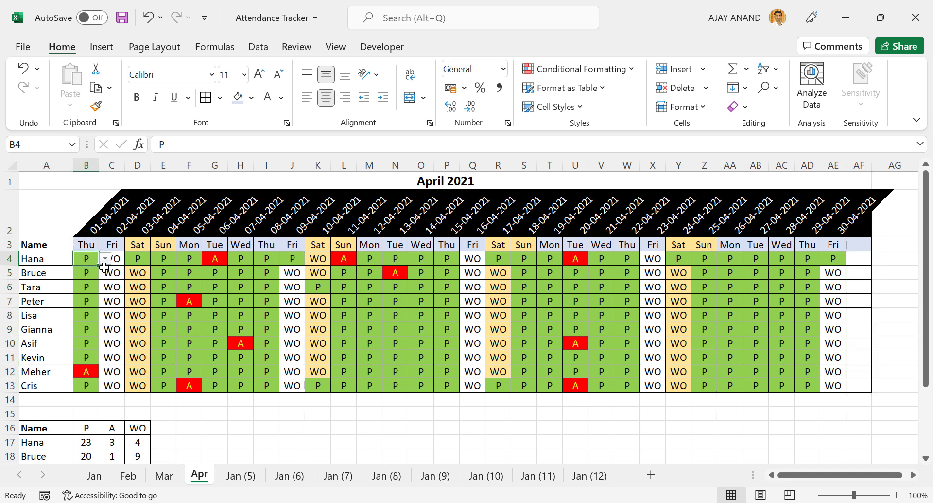
mouse_move(100, 265)
left_mouse_down()
mouse_move(839, 267)
mouse_move(832, 386)
left_mouse_up()
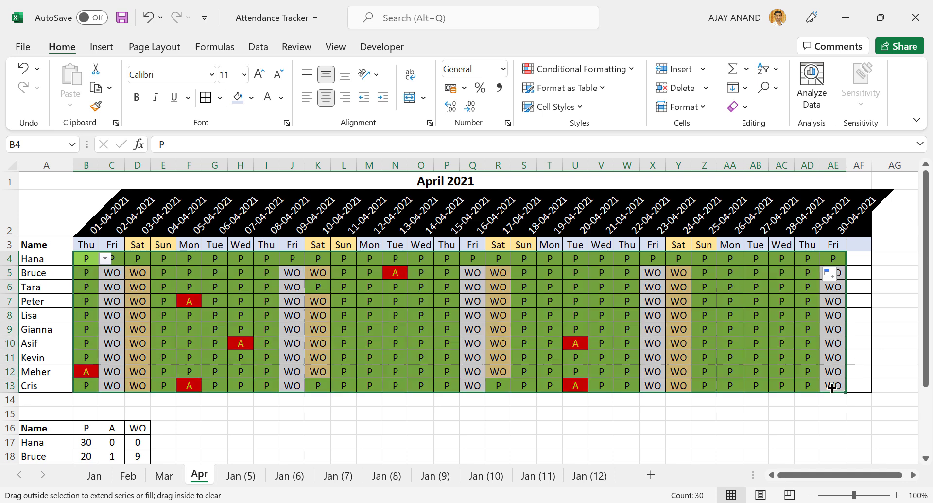
Set the D:E weekend to WO for everyone and paste it onto the K:L and R:S weekends
left_click(138, 258)
left_click(157, 259)
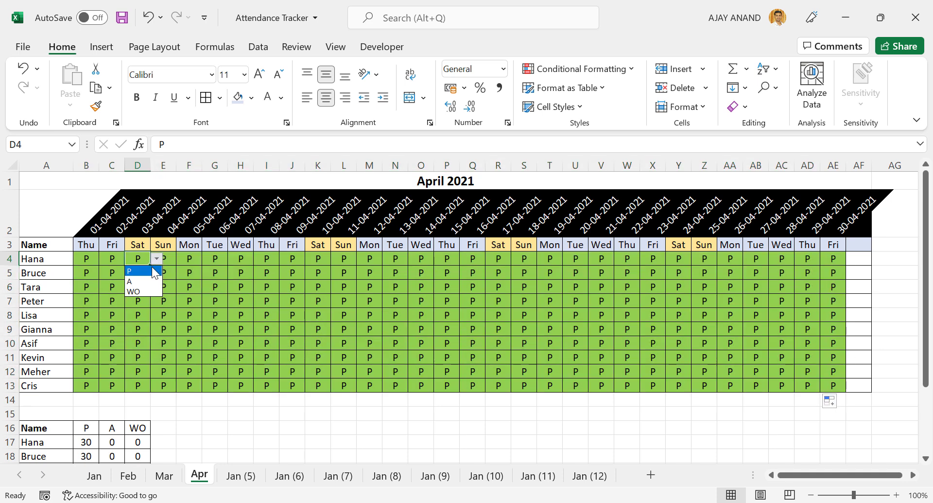
left_click(154, 293)
left_click_drag(149, 265, 168, 392)
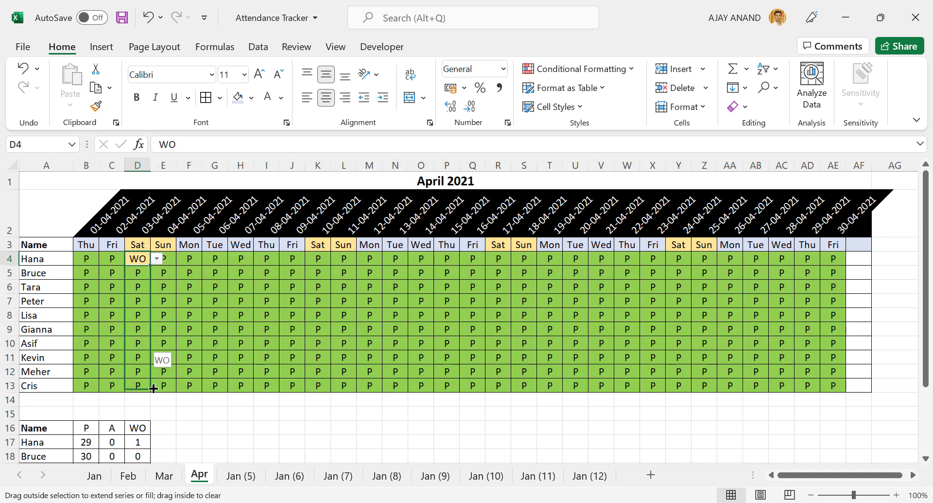
key("ctrl+c")
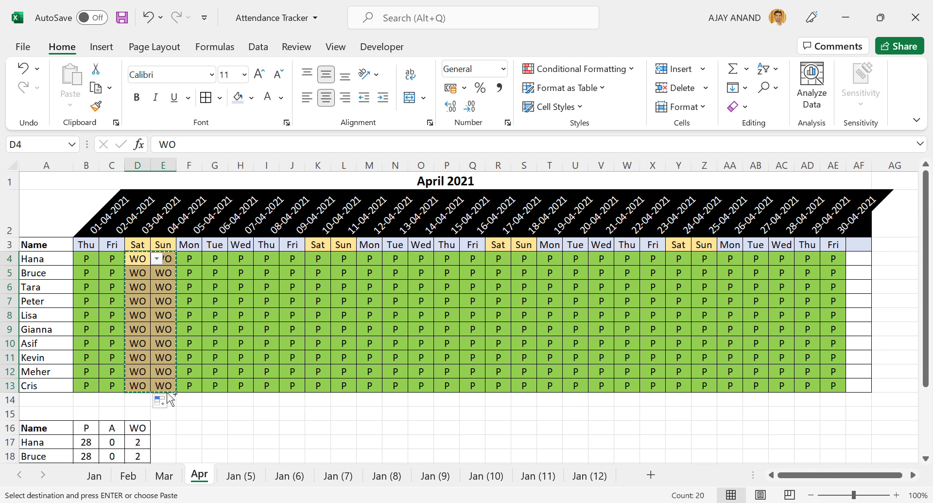
left_click(318, 258)
key("ctrl+v")
left_click(498, 259)
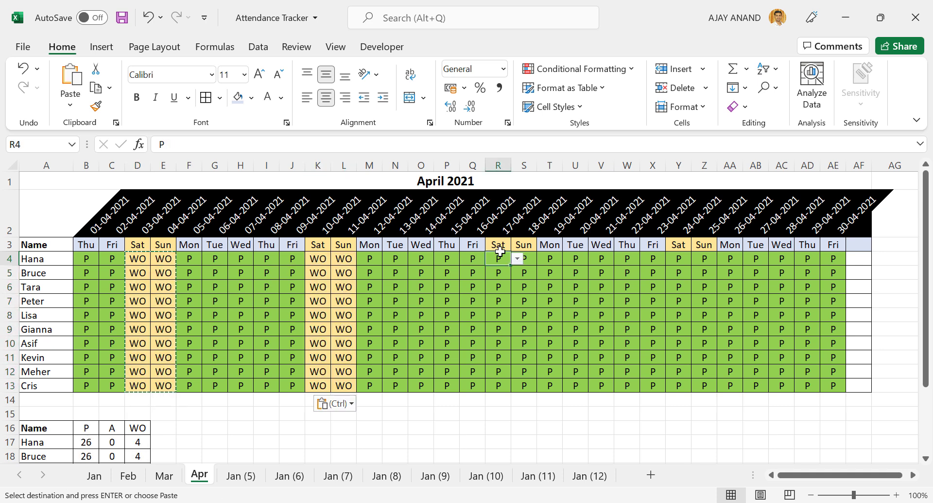
key("ctrl+v")
key("ctrl+v")
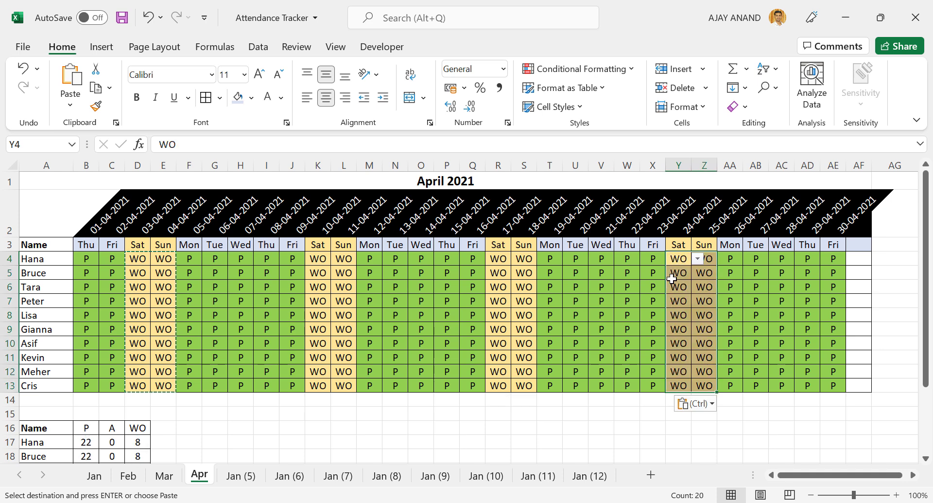
Rename the Jan (5) sheet to May and change A1's start date to 01-05-2021
double_click(236, 476)
type("May")
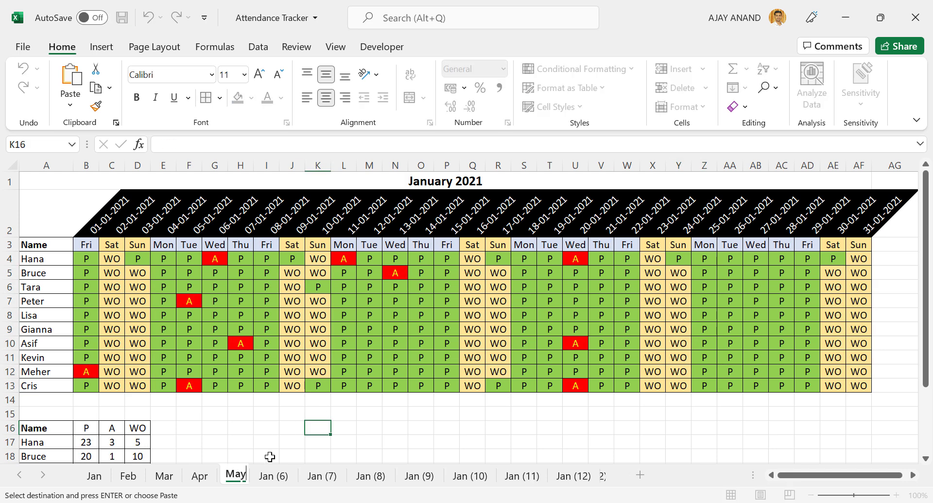
key("Return")
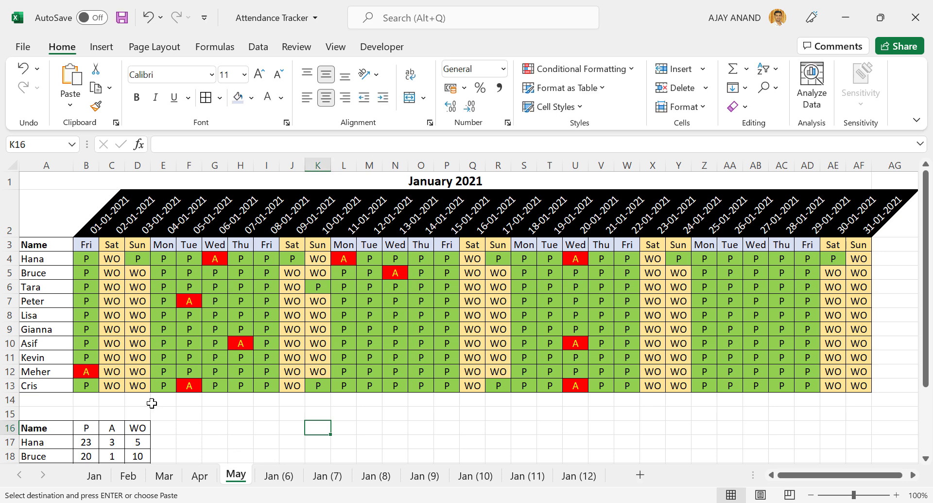
left_click(41, 184)
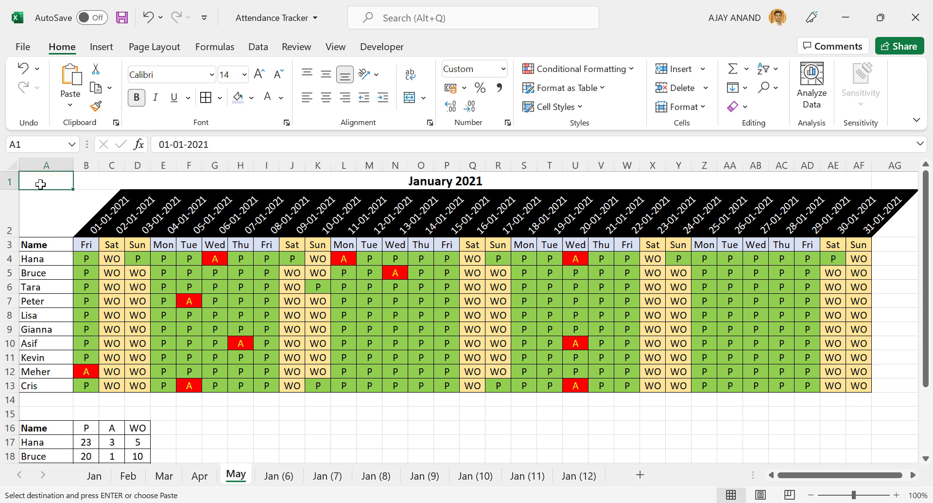
left_click(180, 146)
left_click_drag(179, 148, 176, 148)
type("5")
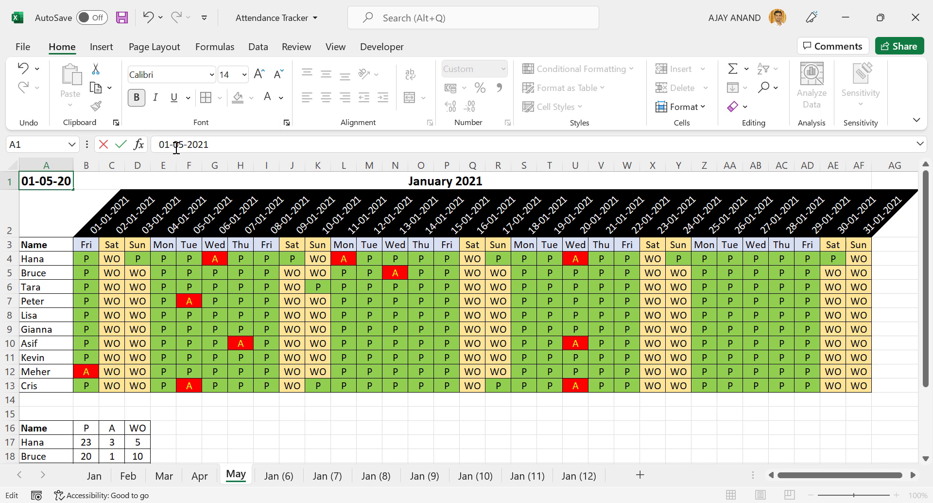
key("Return")
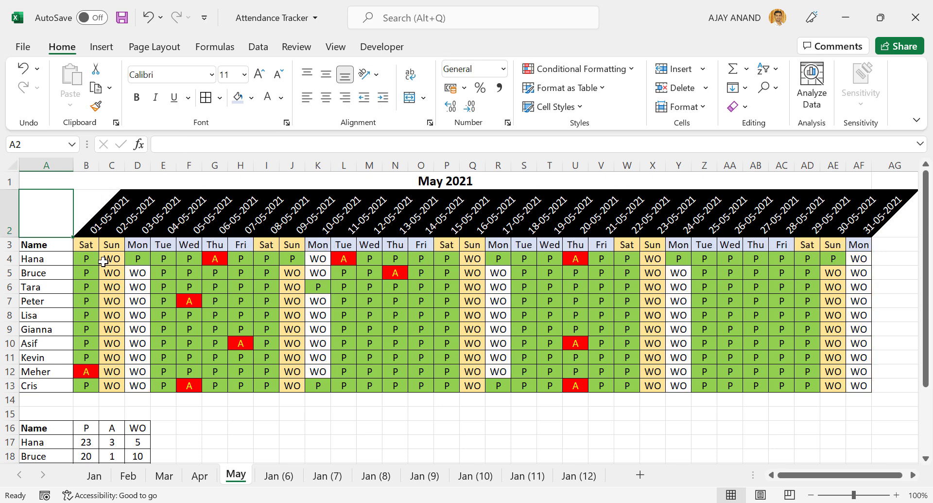
Mark the 1–2 May weekend WO for all employees and copy it onto 8–9 May
left_click(89, 258)
left_click(105, 259)
left_click(96, 281)
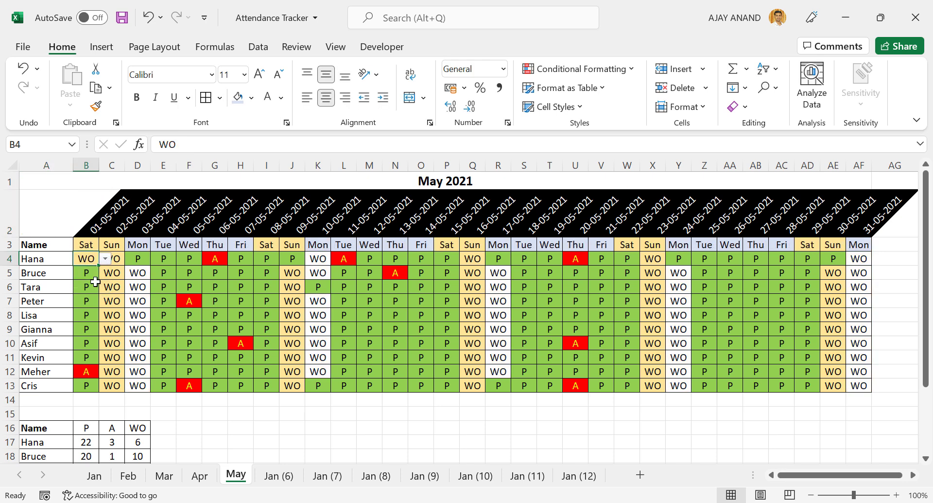
left_click_drag(98, 266, 96, 396)
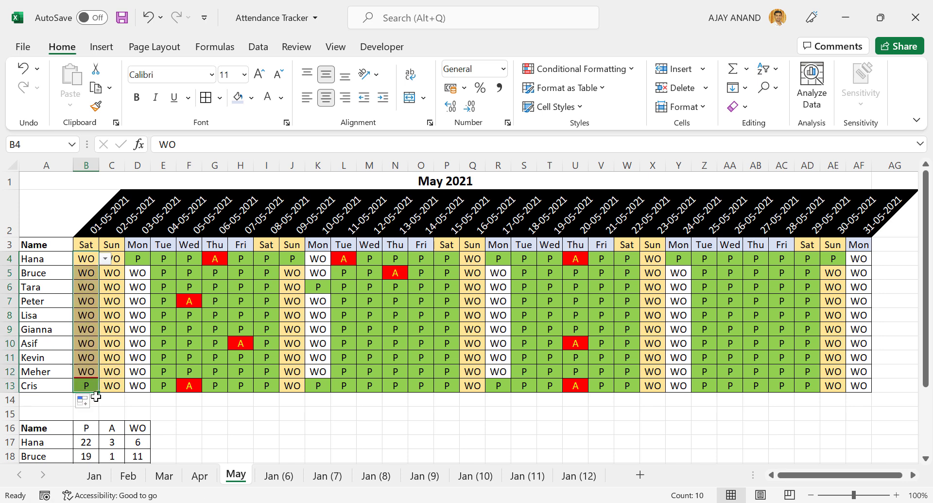
left_click_drag(87, 259, 113, 383)
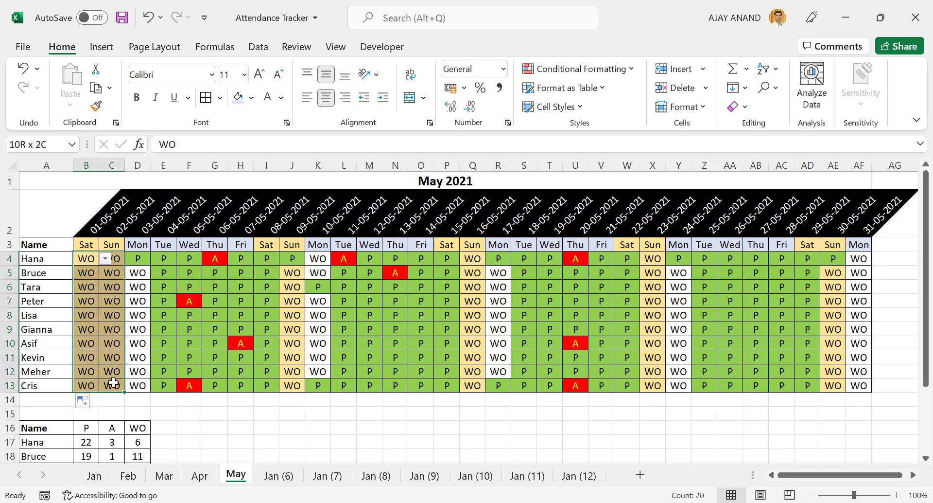
key("ctrl+c")
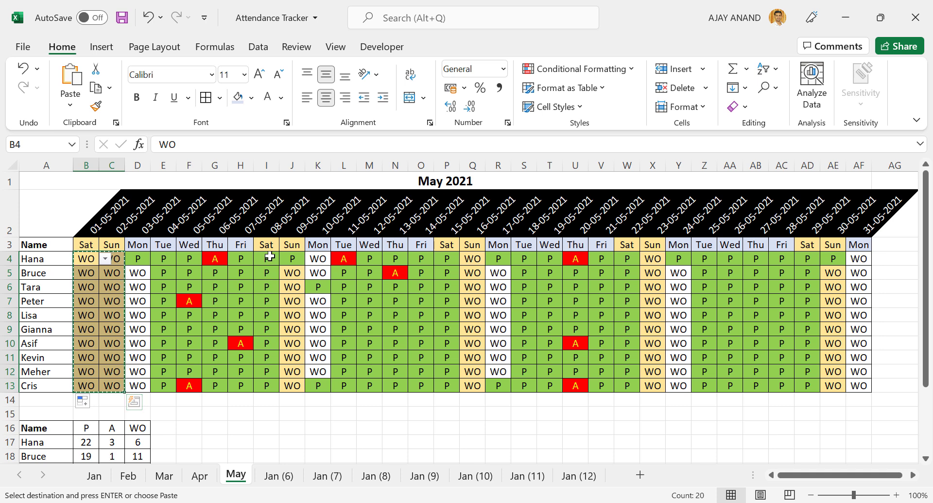
left_click(270, 256)
key("ctrl+v")
Copy the first week's attendance D4:J13 to K4, R4 and Y4
left_click(146, 263)
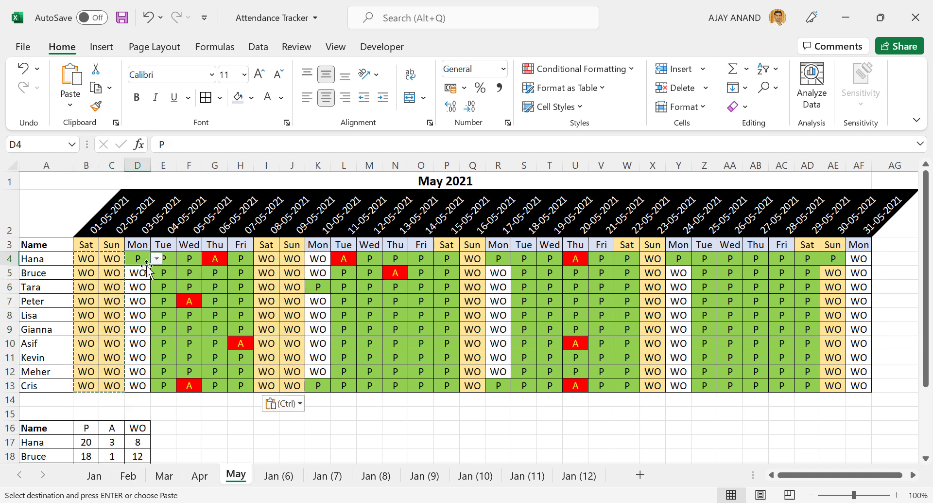
left_click_drag(151, 267, 151, 391)
left_click_drag(146, 258, 286, 384)
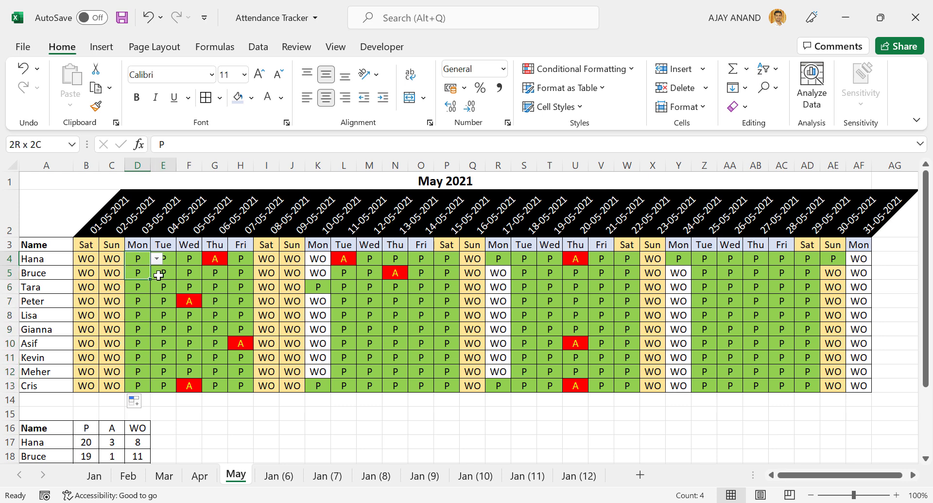
key("ctrl+c")
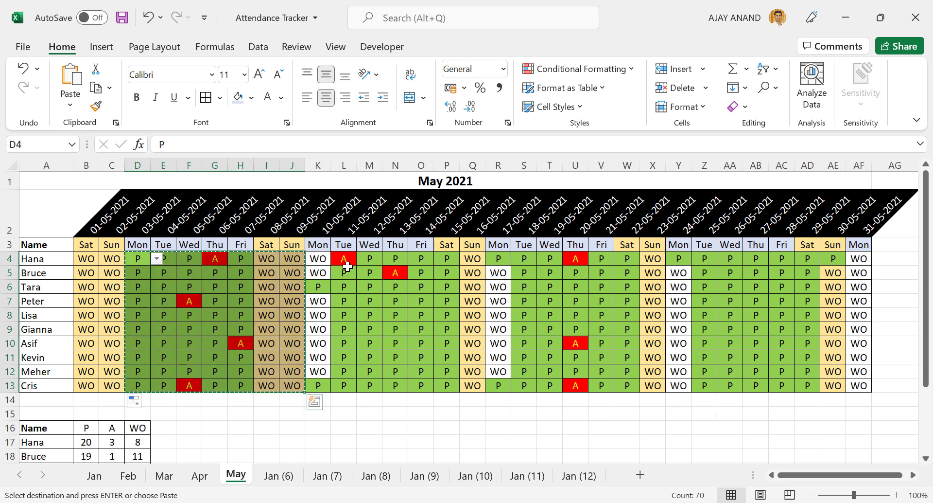
left_click(318, 259)
key("ctrl+v")
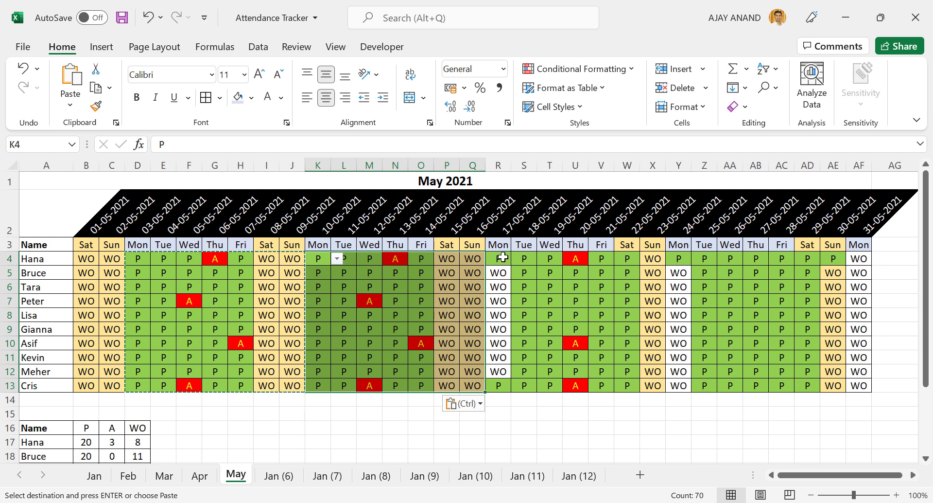
left_click(498, 259)
key("ctrl+v")
left_click(681, 258)
key("ctrl+v")
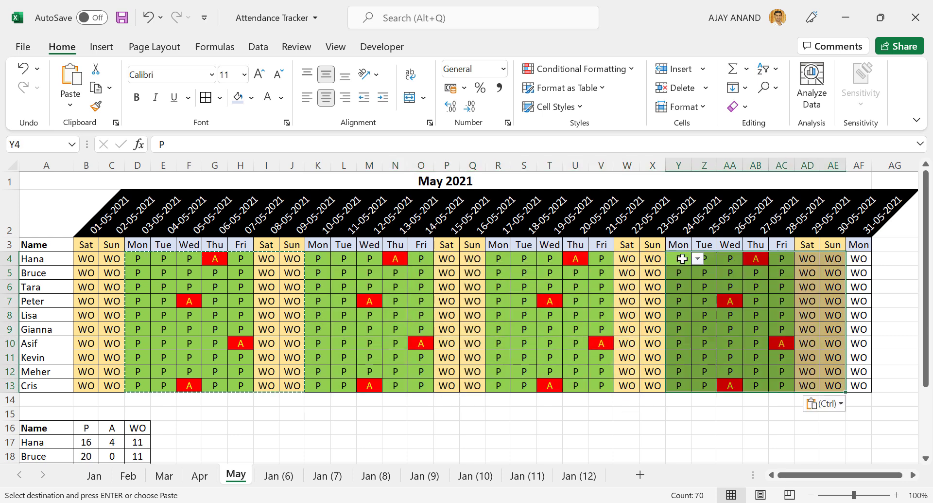
Mark 31 May (column AF) as P for every employee
left_click(859, 258)
left_click(878, 259)
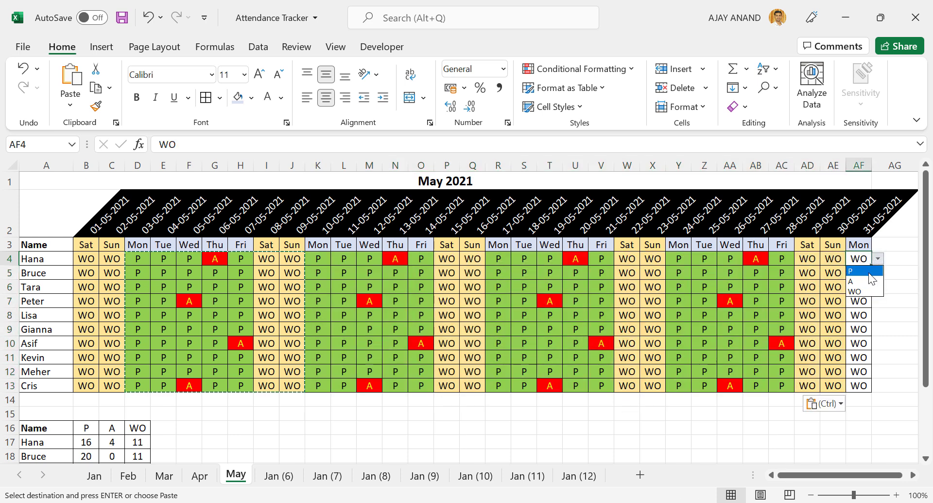
left_click(869, 267)
left_click_drag(870, 267, 870, 388)
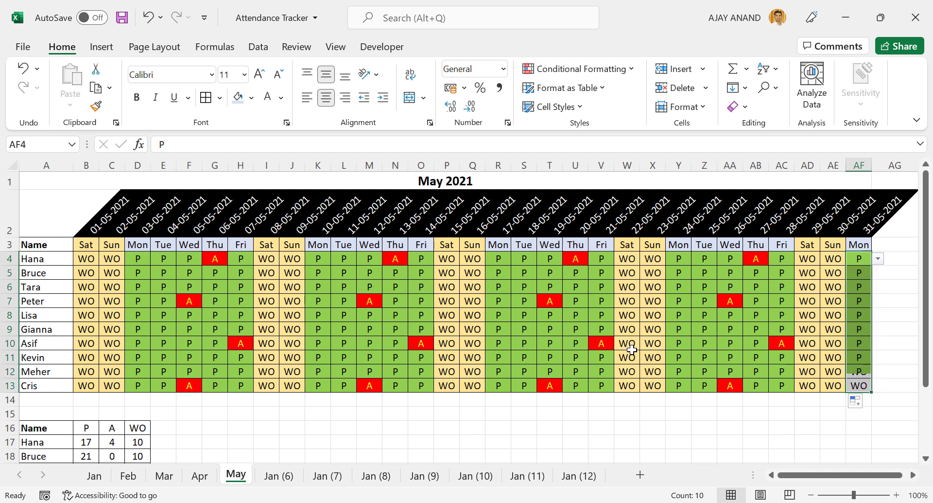
left_click(468, 315)
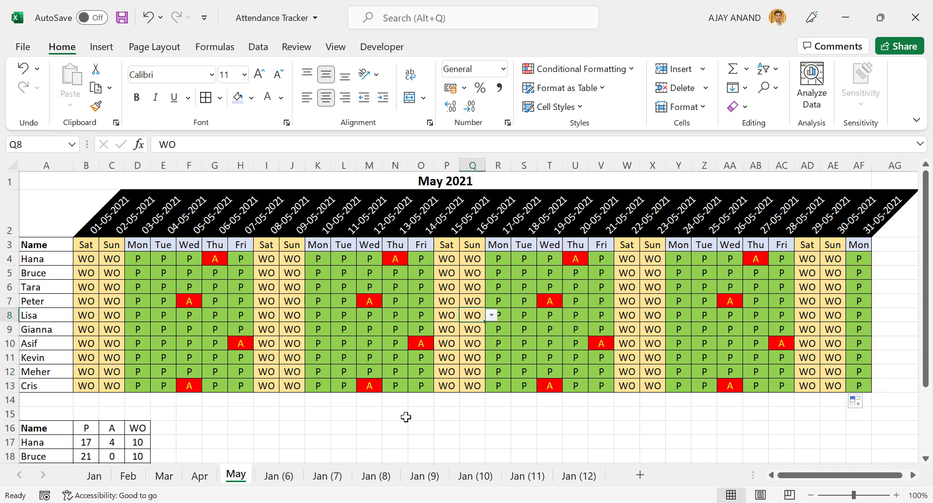
double_click(281, 476)
Name the sheet Jun and change A1's start date to 01-06-2021
type("Jun")
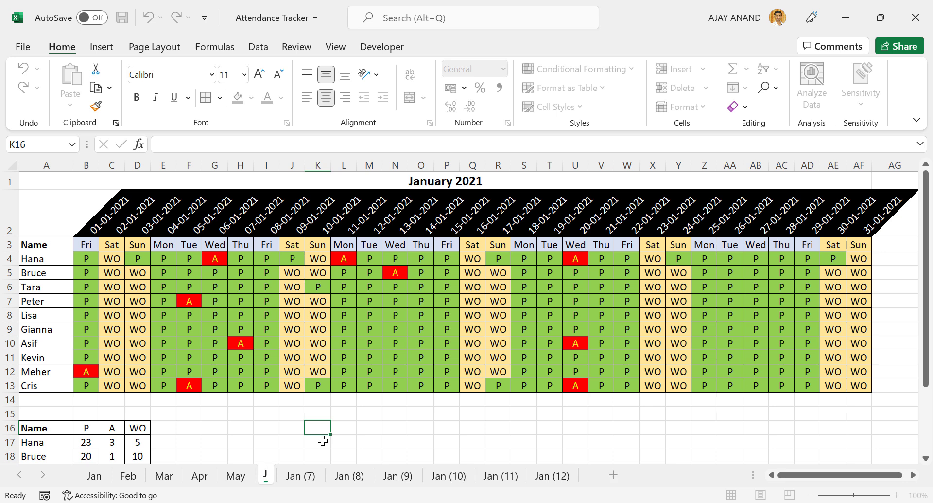
key("Return")
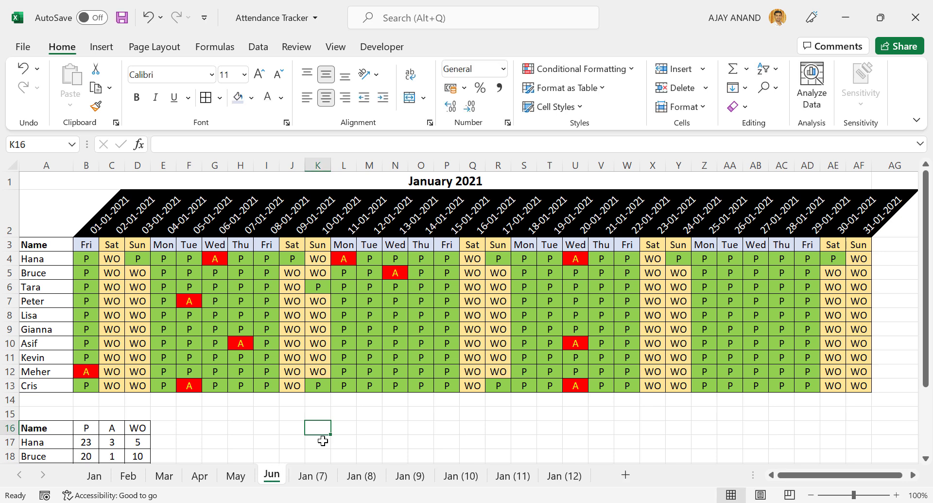
left_click(35, 182)
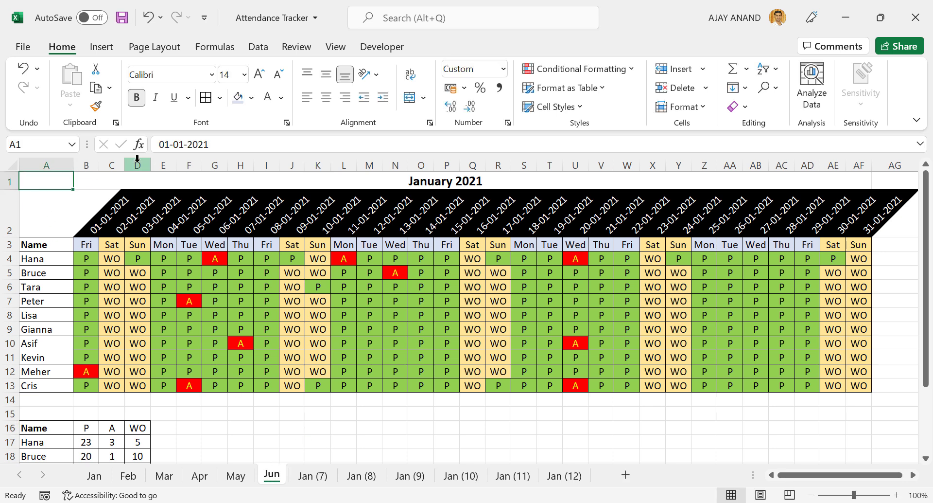
left_click_drag(178, 145, 181, 144)
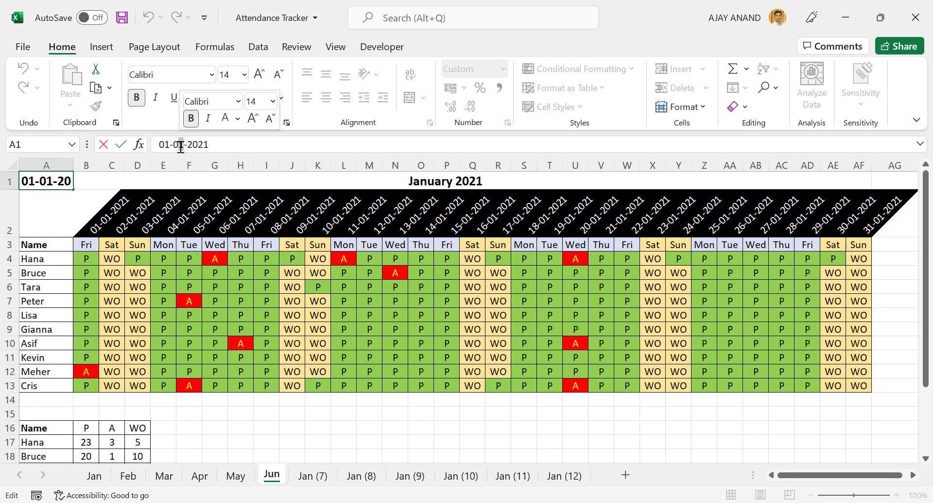
type("6")
key("Return")
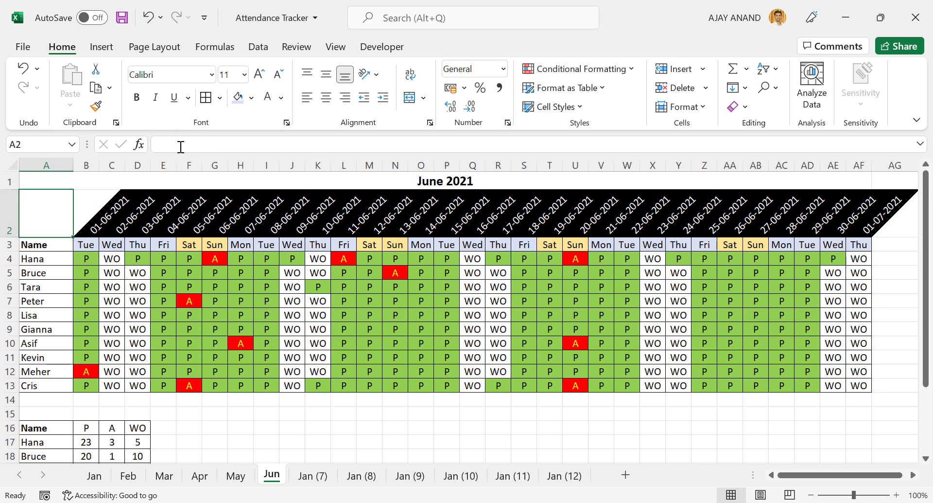
Clear the overflow 31st-day column and fill the June grid with P
left_click_drag(868, 229, 860, 384)
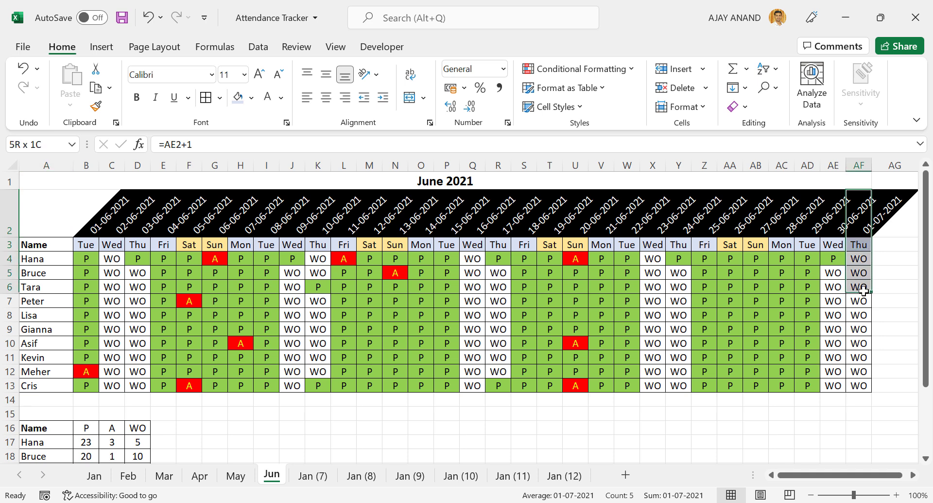
key("Delete")
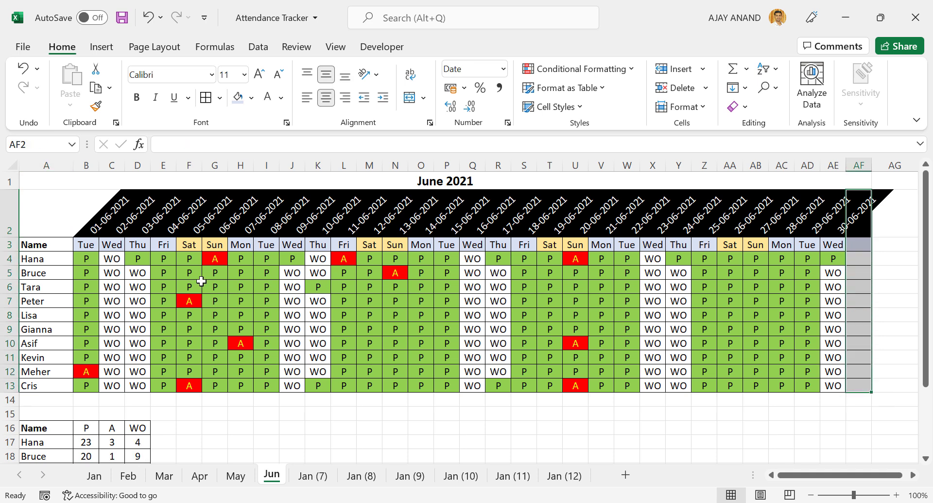
left_click(93, 258)
mouse_move(98, 266)
left_mouse_down()
mouse_move(848, 336)
mouse_move(847, 389)
left_mouse_up()
Mark the 5–6 June weekend as WO for every employee
left_click(199, 260)
left_click(209, 258)
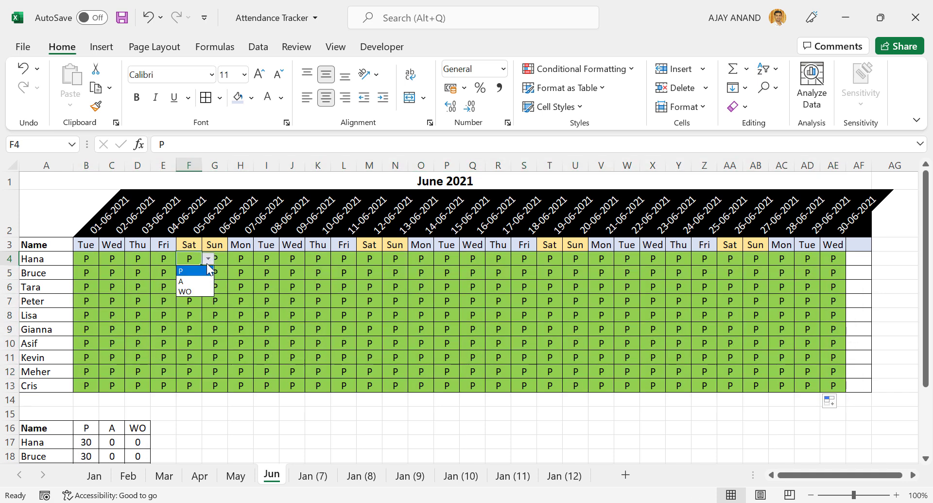
left_click(194, 289)
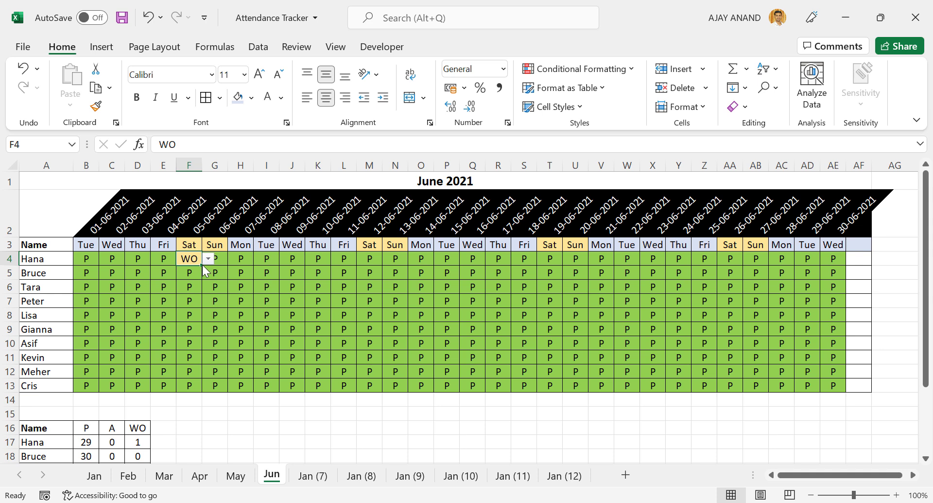
mouse_move(202, 265)
left_mouse_down()
mouse_move(200, 392)
mouse_move(221, 386)
left_mouse_up()
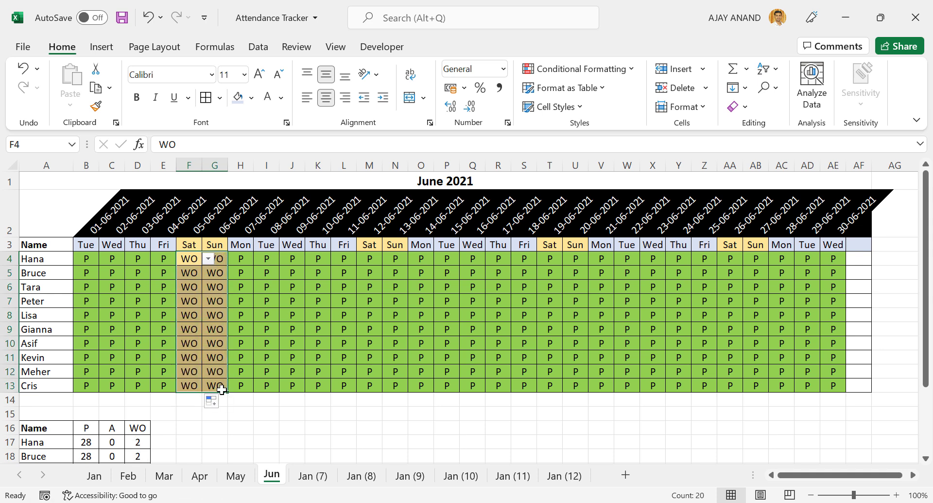
Copy that WO block onto the 12–13, 19–20 and 26–27 June weekends
key("ctrl+c")
left_click(368, 259)
key("ctrl+v")
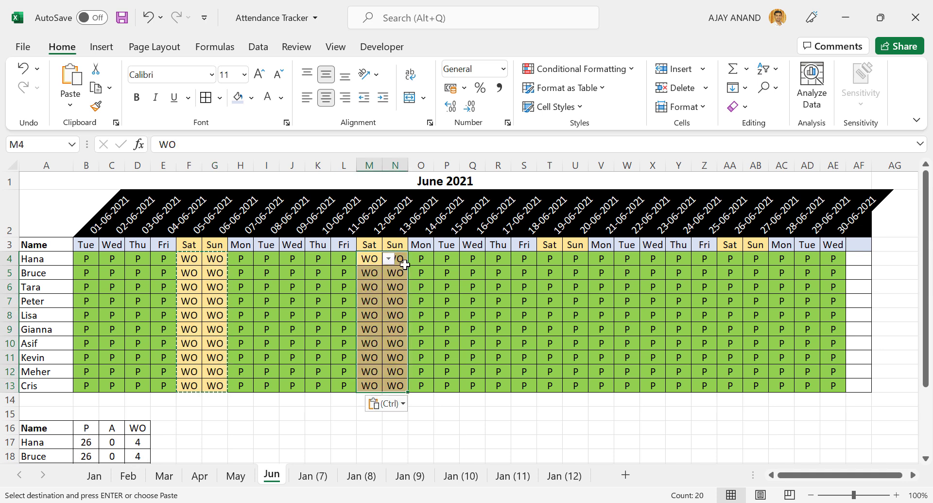
left_click(546, 258)
key("ctrl+v")
left_click(734, 258)
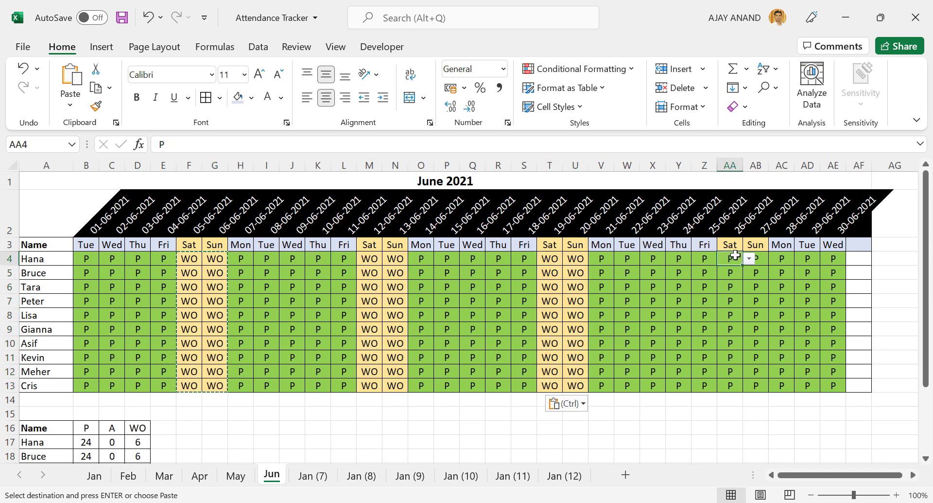
key("ctrl+v")
Rename the Jan (7) sheet to Jul and set A1's start date to 01-07-2021
left_click(313, 475)
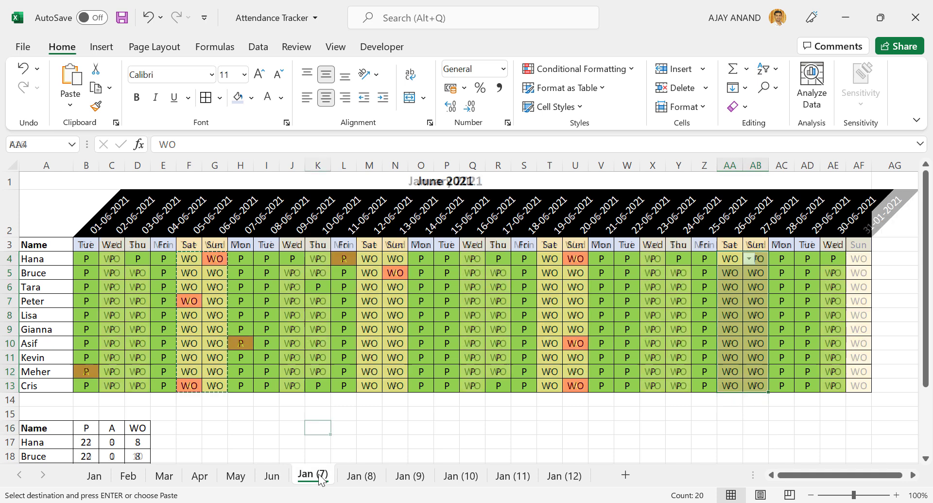
type("ul")
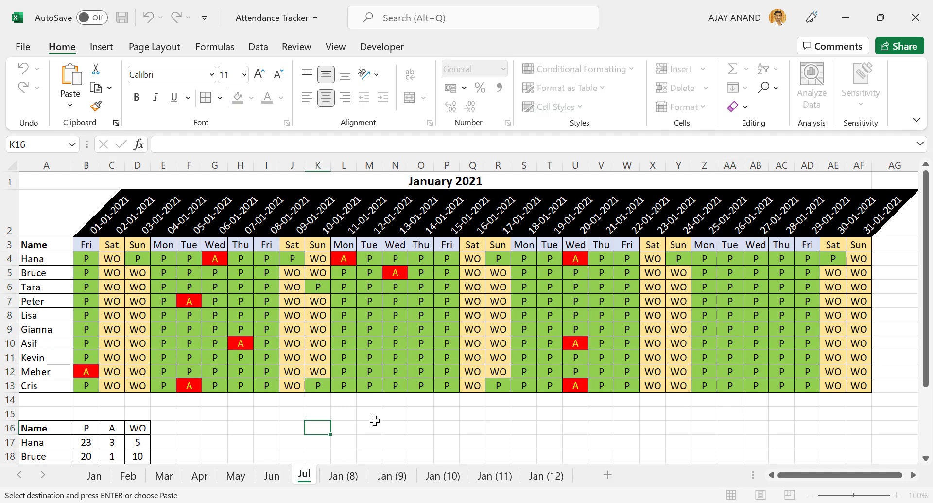
key("Return")
left_click(41, 186)
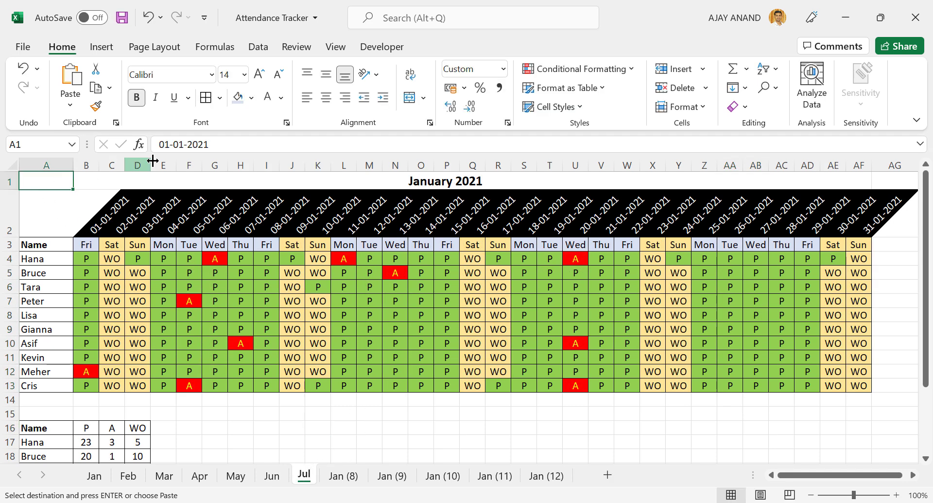
left_click(179, 144)
key("BackSpace")
type("7")
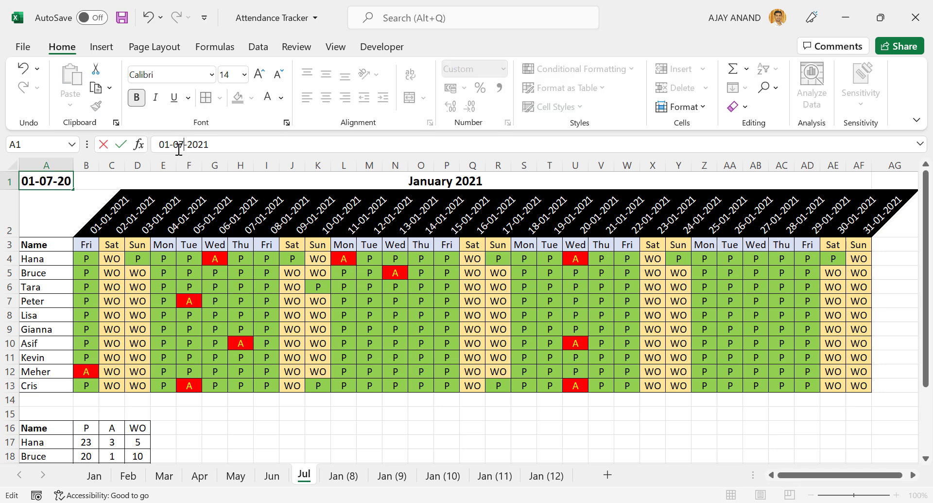
key("Return")
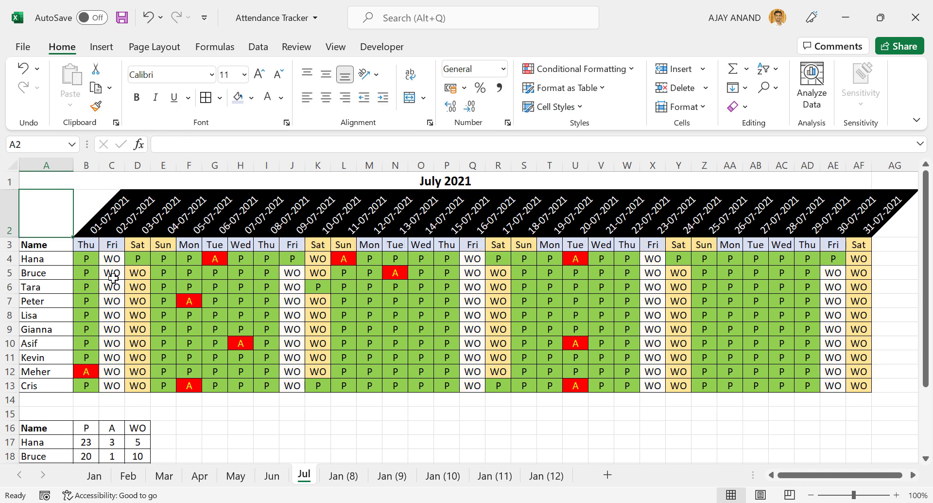
Fill the July grid with P and mark the 3–4 July weekend WO
left_click(86, 262)
mouse_move(99, 265)
left_mouse_down()
mouse_move(864, 263)
mouse_move(870, 388)
left_mouse_up()
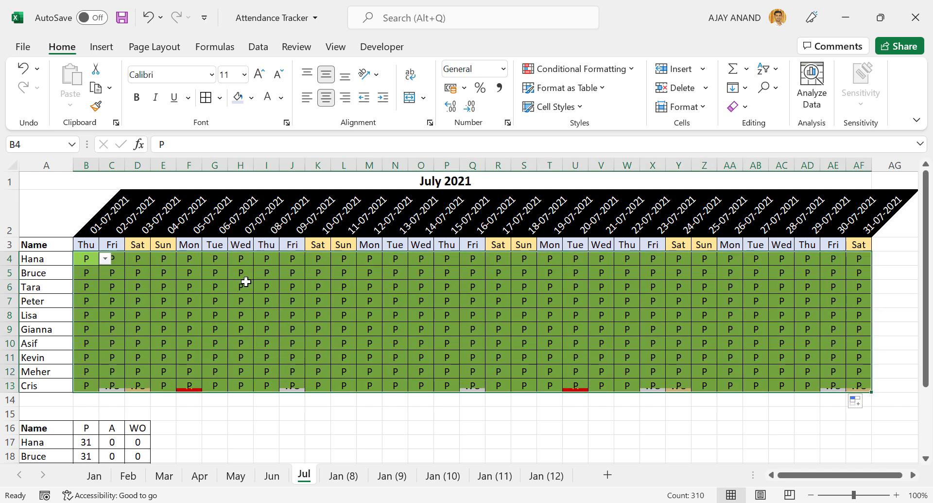
left_click(138, 258)
left_click(157, 258)
left_click(141, 290)
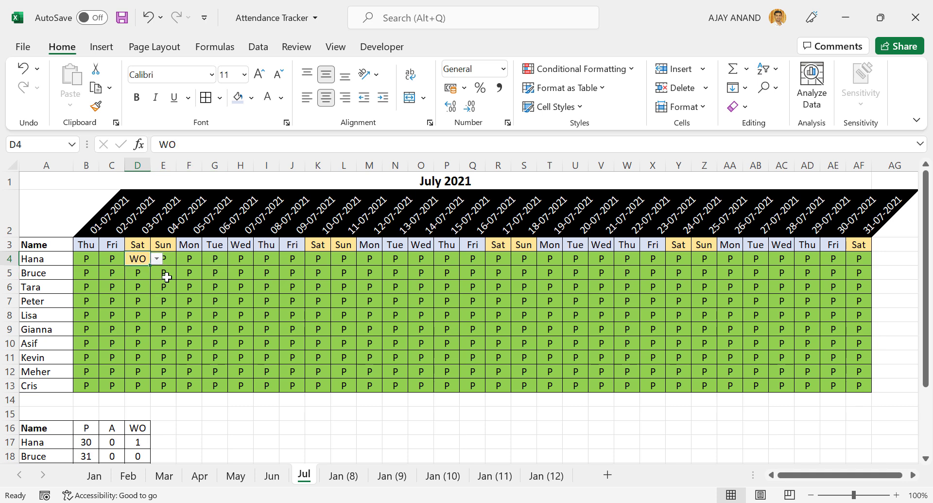
left_click(169, 256)
left_click(182, 258)
left_click(166, 291)
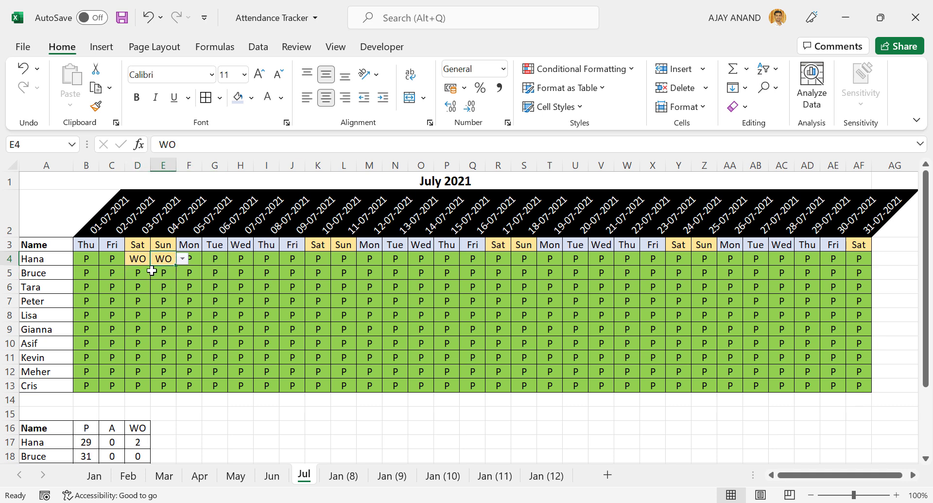
mouse_move(142, 260)
left_mouse_down()
mouse_move(168, 263)
mouse_move(176, 392)
left_mouse_up()
Copy the WO block onto the 10–11, 17–18 and 24–25 July weekends
key("ctrl+c")
left_click(317, 258)
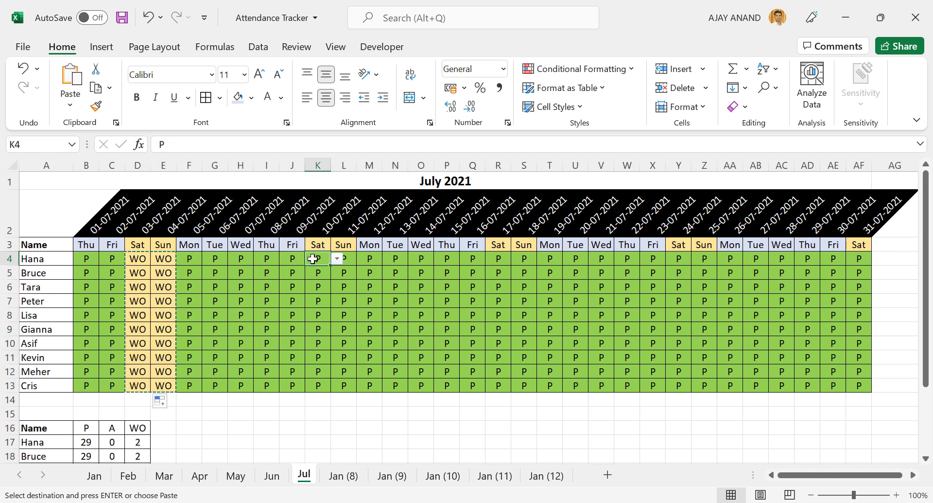
key("ctrl+v")
left_click(501, 258)
key("ctrl+v")
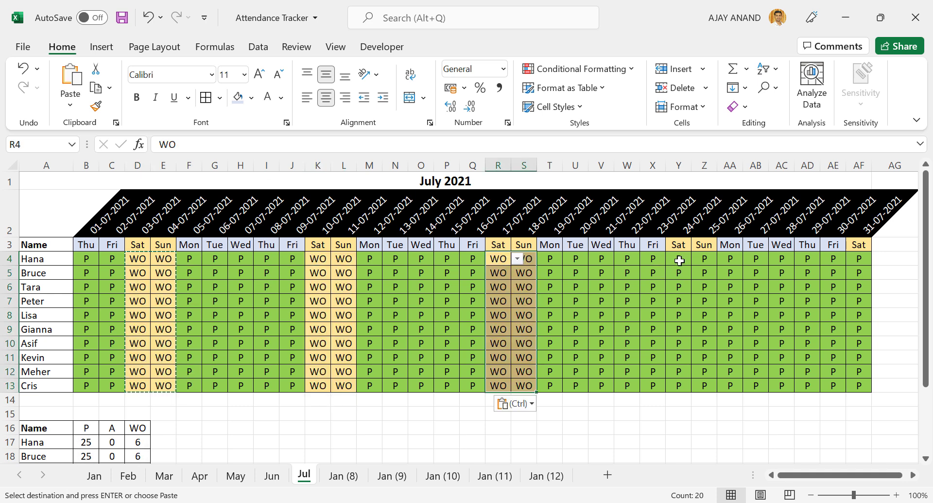
left_click(679, 258)
key("ctrl+v")
Mark Saturday 31 July as WO for every employee
left_click(860, 258)
left_click(877, 258)
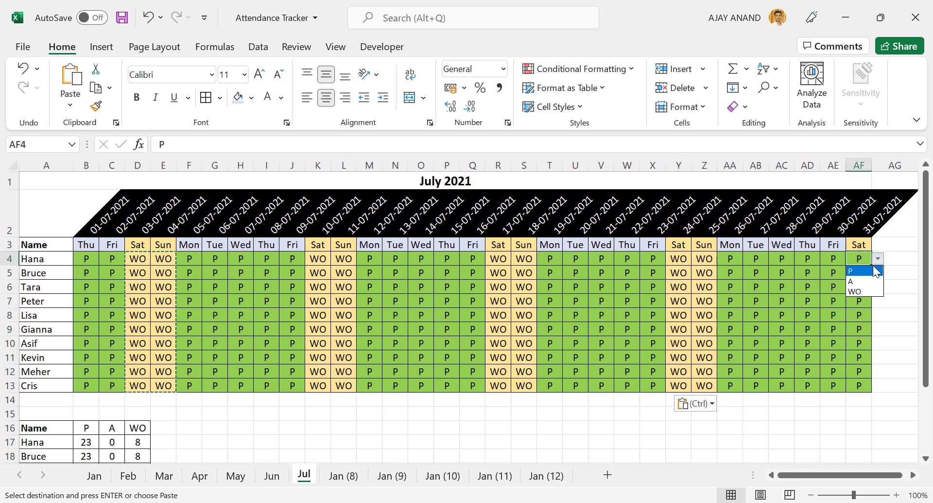
left_click(861, 291)
left_click_drag(869, 265, 870, 389)
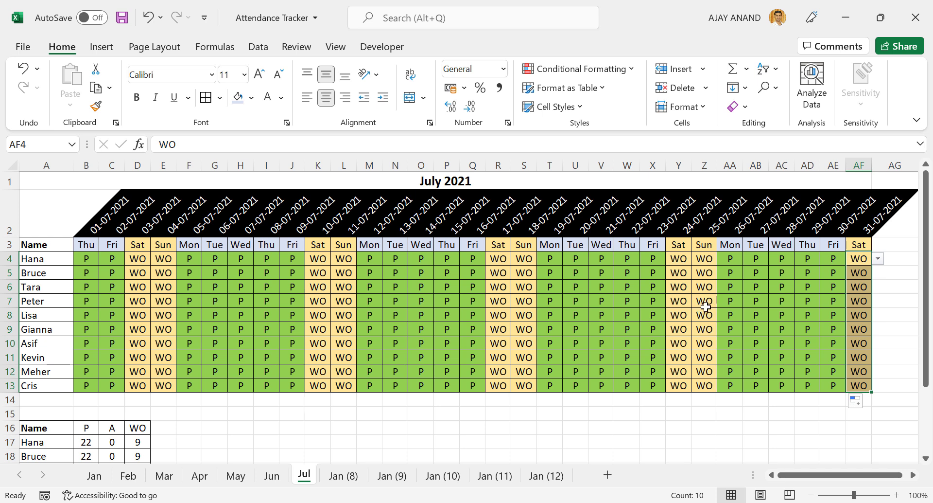
Rename the Jan (8) sheet to Aug and set A1's start date to 01-08-2021
right_click(347, 475)
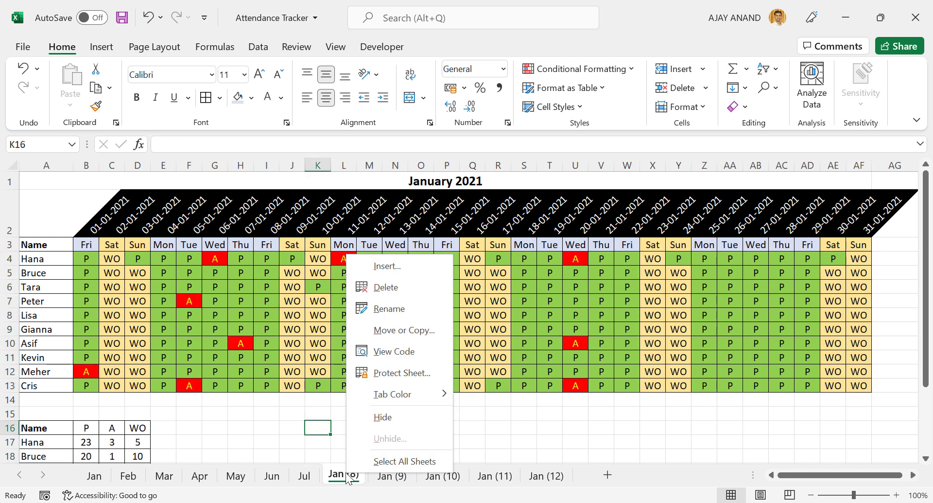
left_click(402, 308)
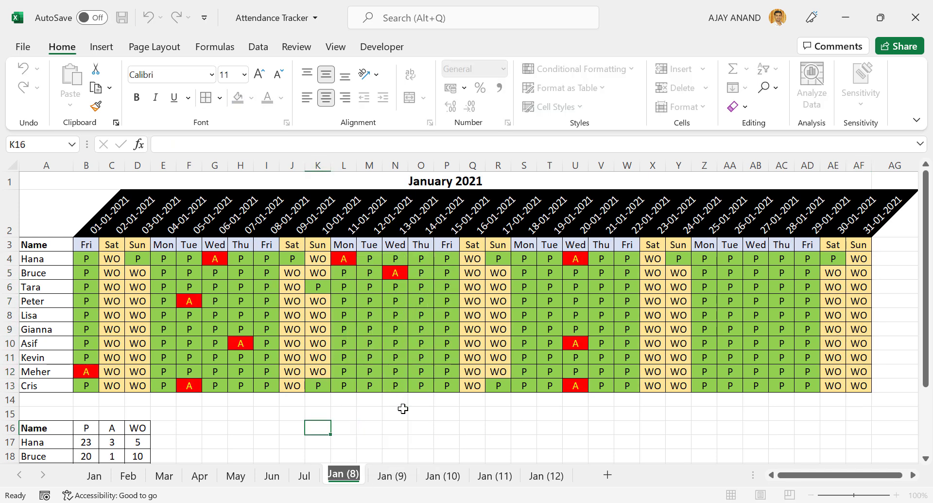
type("Aug")
key("Return")
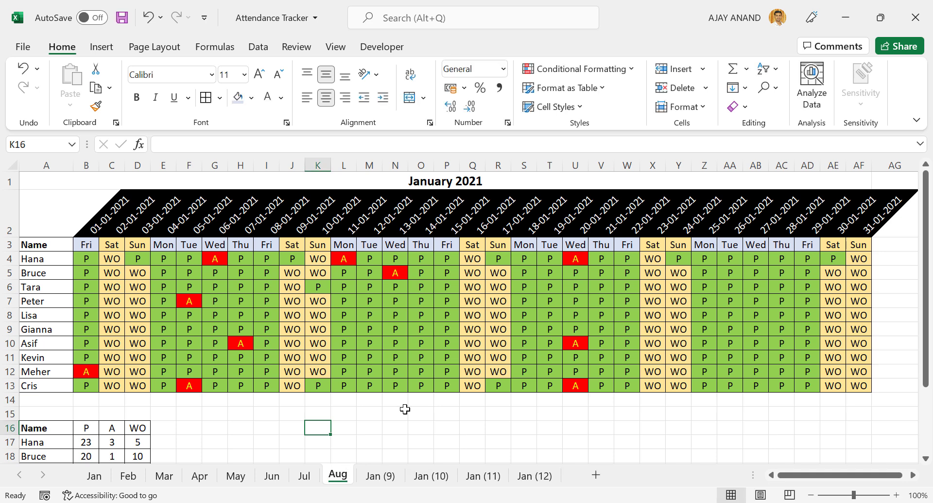
left_click(41, 181)
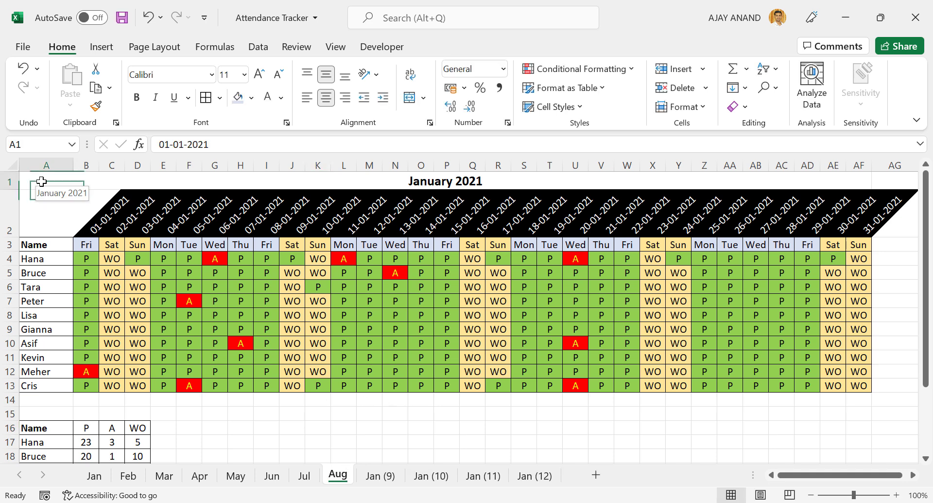
left_click_drag(179, 147, 183, 147)
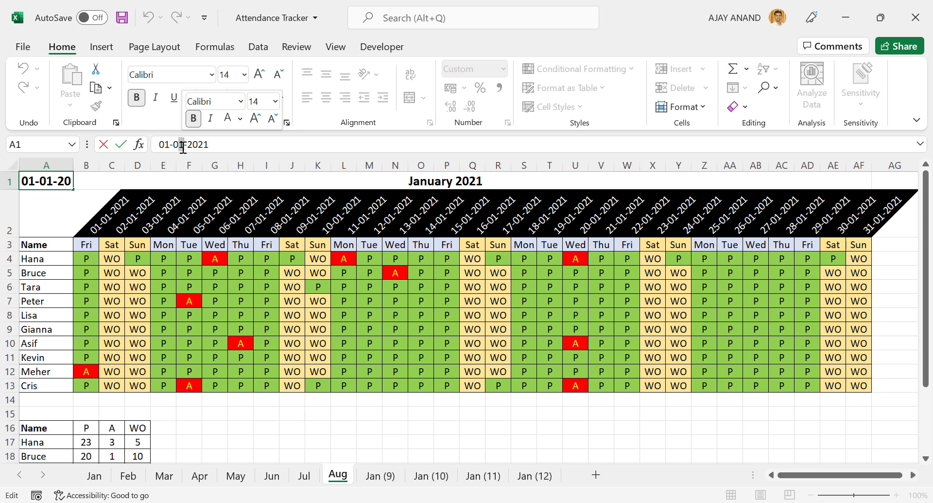
type("8")
key("Return")
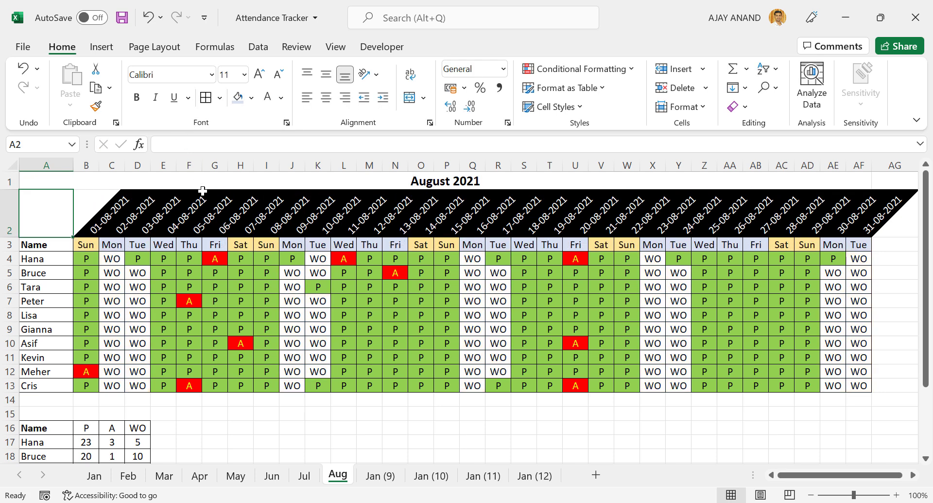
Mark Sunday 1 August WO for everyone and fill the rest of August with P
left_click(93, 261)
left_click(105, 258)
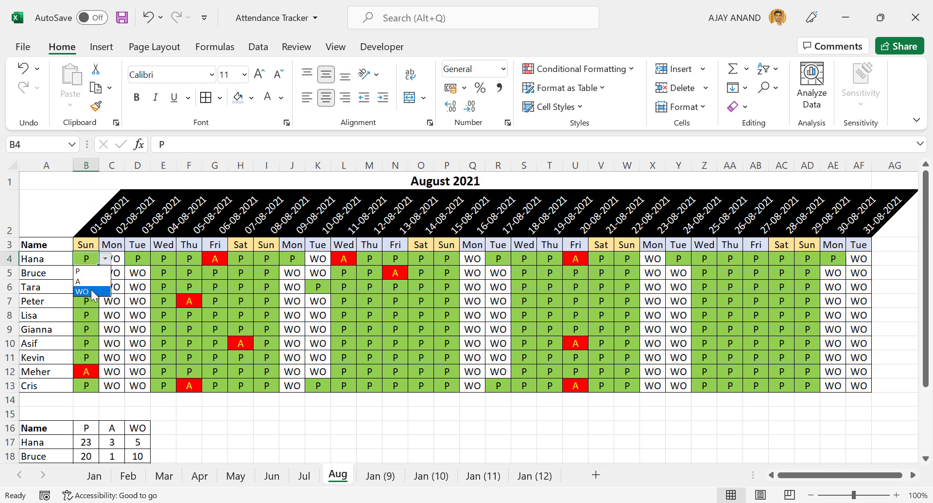
left_click(96, 273)
left_click_drag(99, 266, 95, 387)
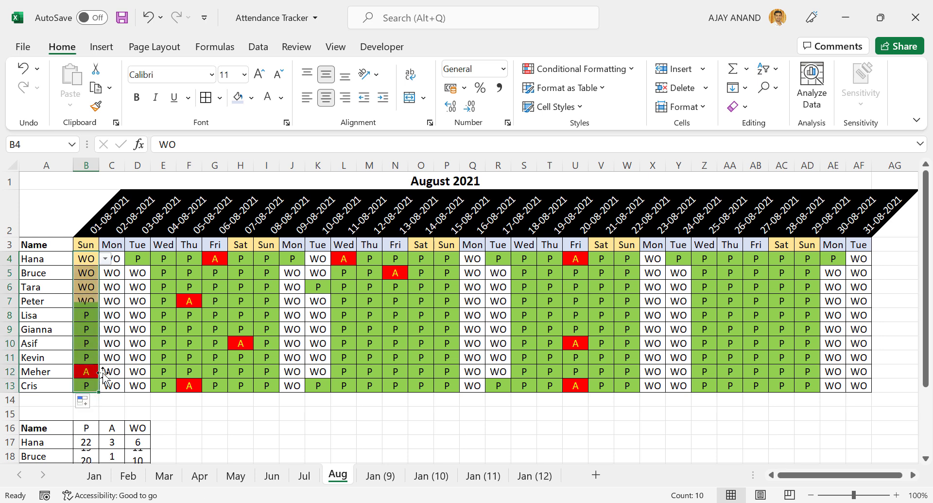
left_click(114, 259)
left_click(131, 259)
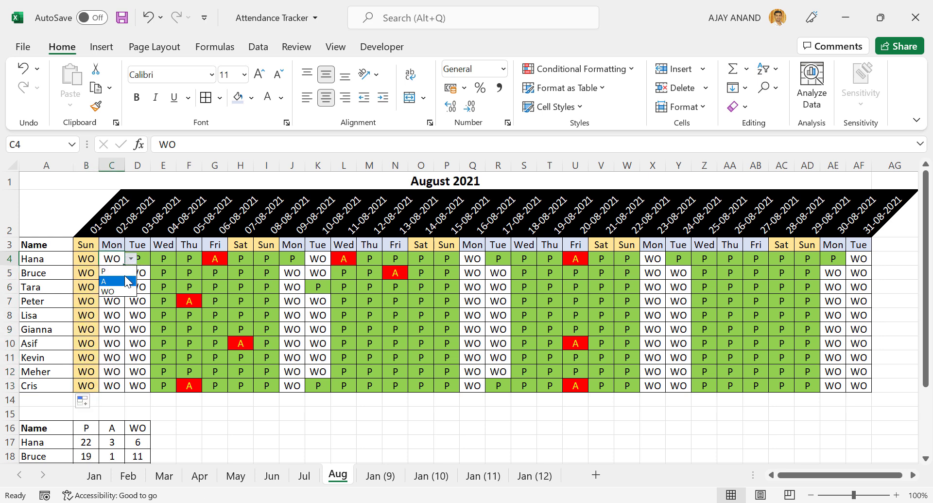
left_click(127, 271)
mouse_move(126, 266)
left_mouse_down()
mouse_move(872, 271)
mouse_move(861, 388)
left_mouse_up()
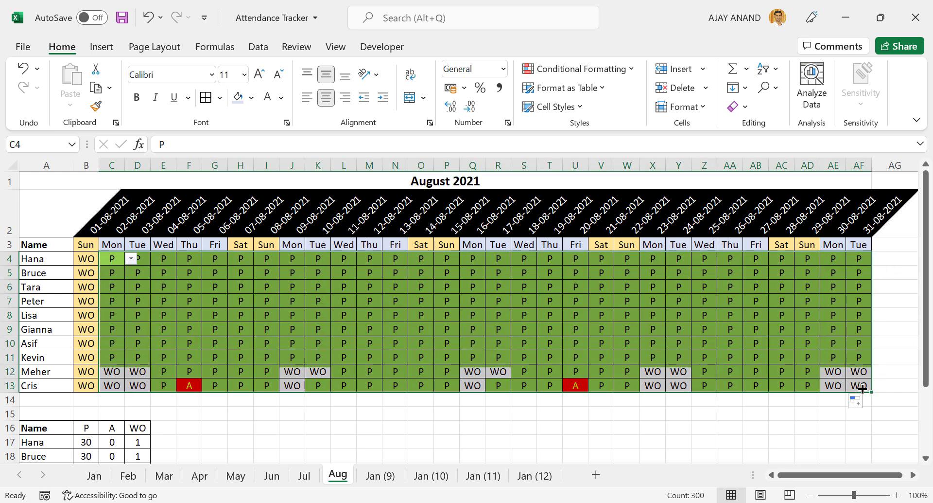
Mark the 7–8 August weekend as WO
left_click(247, 258)
left_click(260, 258)
left_click(243, 293)
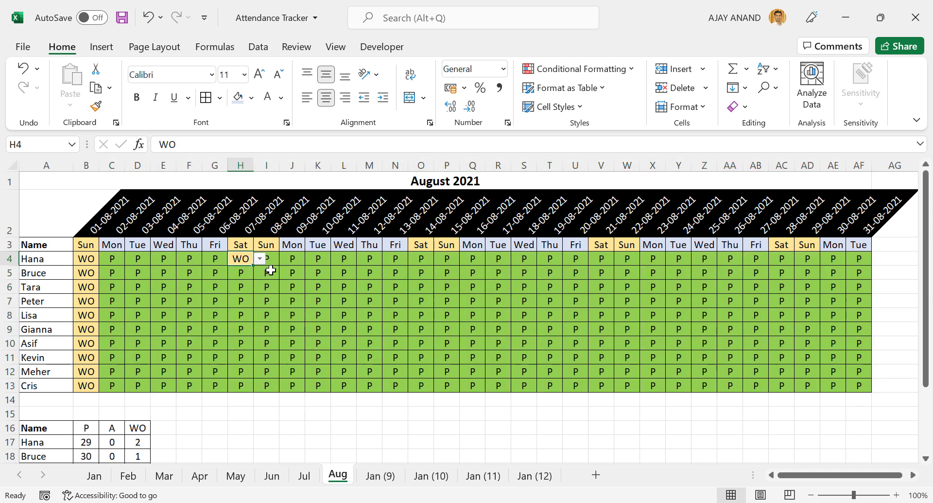
left_click(272, 261)
left_click(286, 259)
left_click(267, 282)
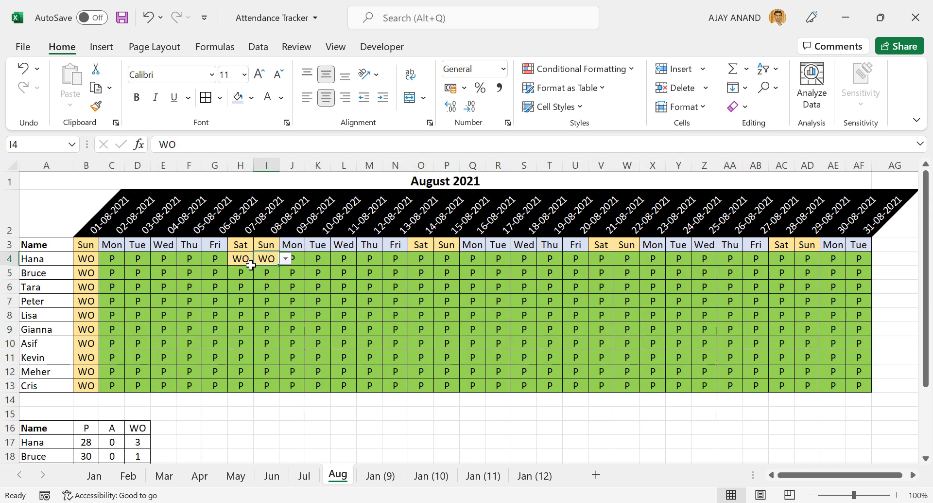
mouse_move(250, 265)
left_mouse_down()
mouse_move(265, 260)
mouse_move(278, 392)
left_mouse_up()
Copy the WO block onto the 14–15, 21–22 and 28–29 August weekends (AC4:AD13)
key("ctrl+c")
left_click(407, 264)
key("ctrl+v")
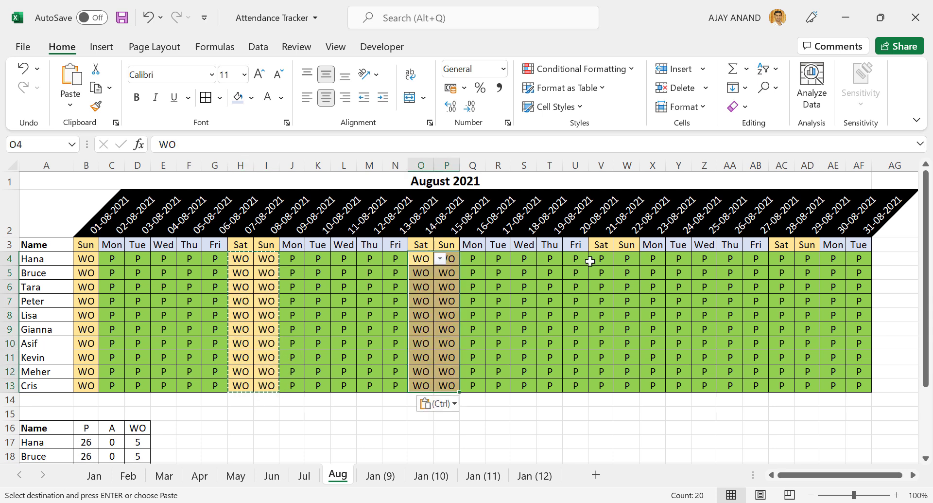
left_click(602, 260)
key("ctrl+v")
left_click(782, 258)
key("ctrl+v")
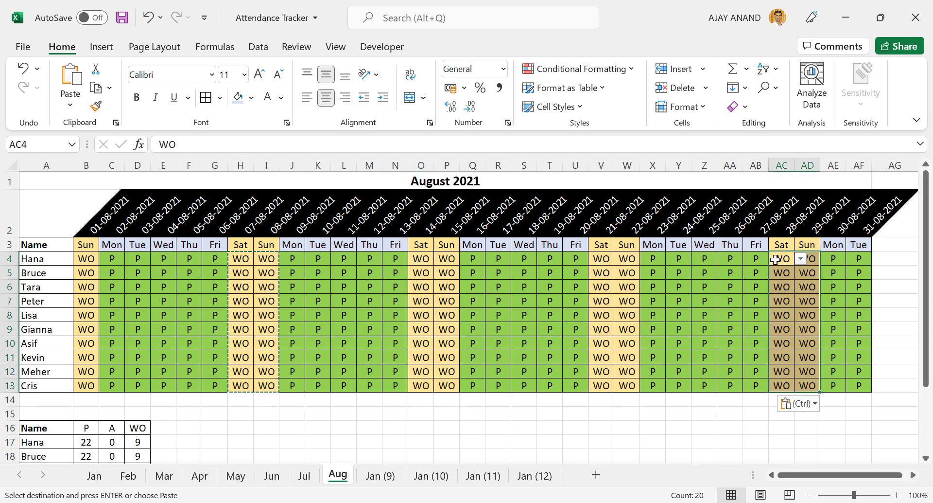
Rename the Jan (9) sheet to Sep and set A1's start date to 01-09-2021
left_click(378, 476)
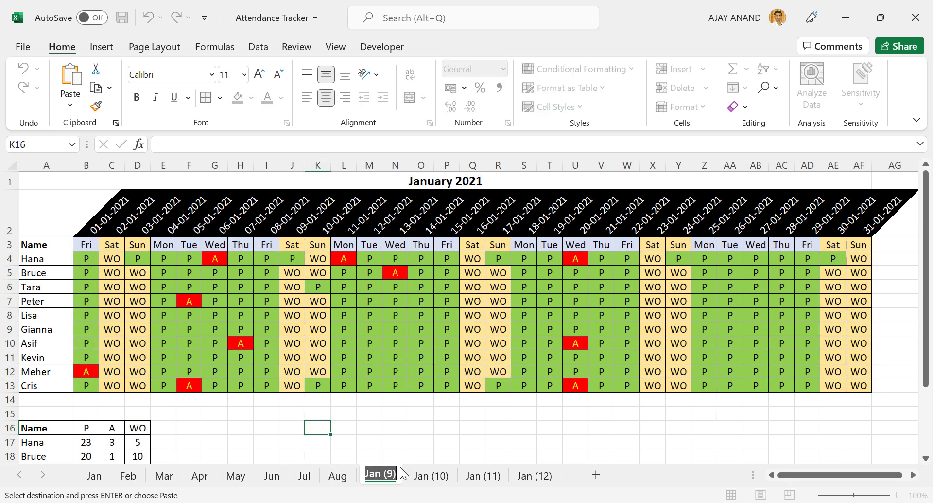
type("Sep")
key("Return")
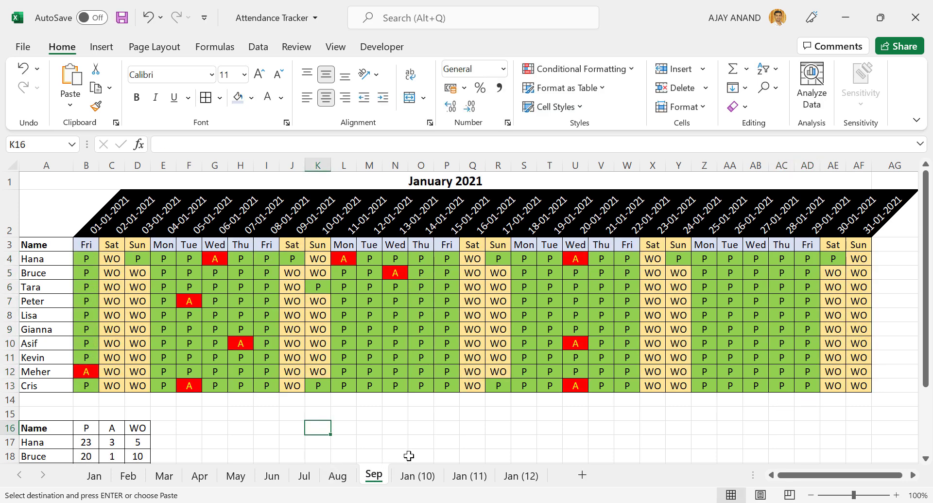
left_click(31, 182)
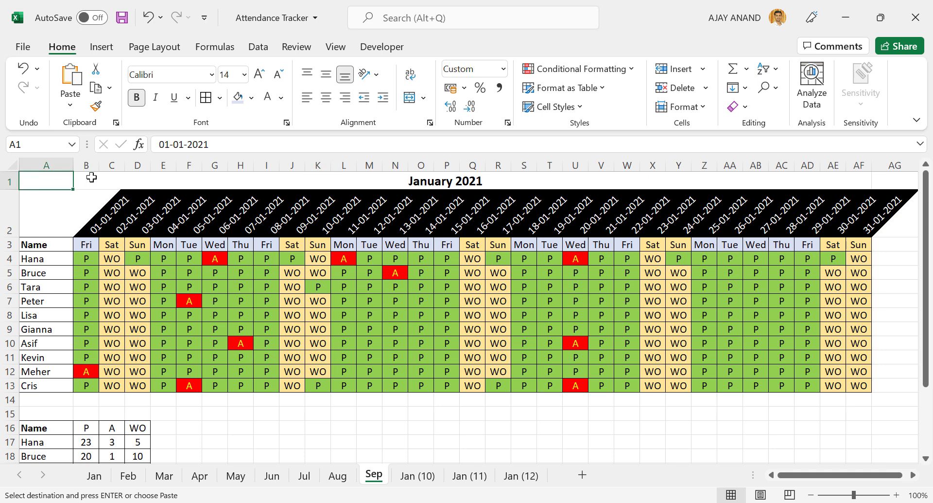
left_click(181, 144)
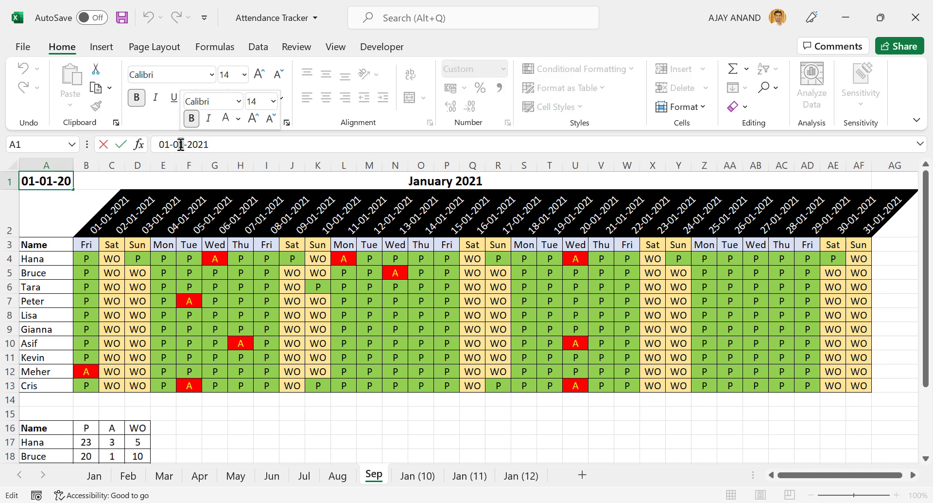
key("BackSpace")
type("9")
key("Return")
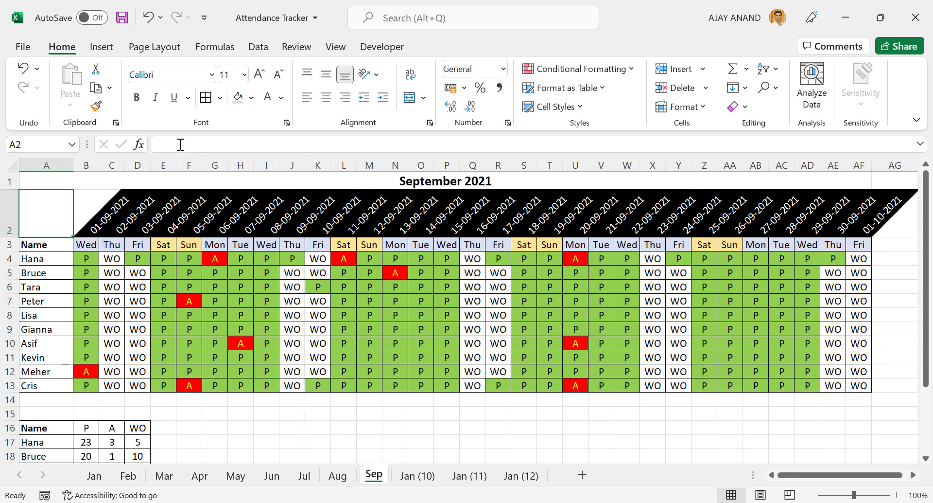
Clear the spill-over column AF2:AF13 and fill the September grid with P
left_click_drag(866, 237, 857, 385)
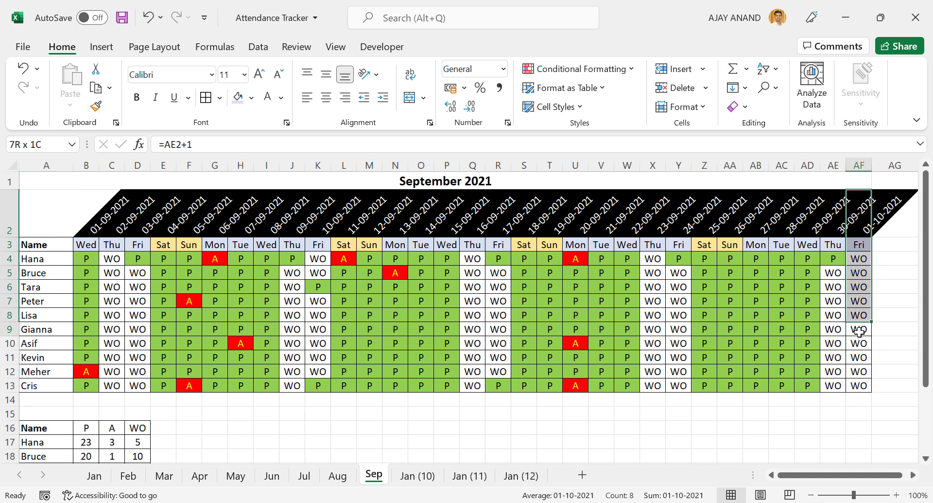
key("Delete")
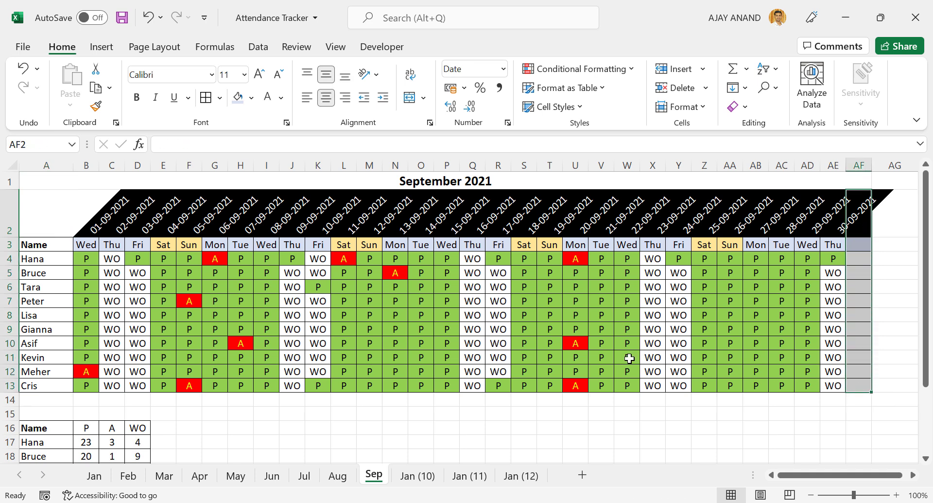
left_click(90, 261)
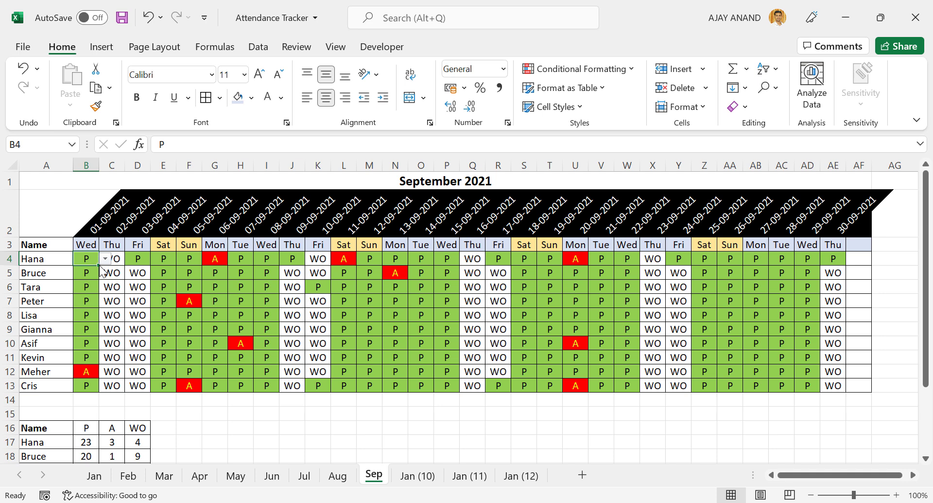
mouse_move(100, 267)
left_mouse_down()
mouse_move(840, 268)
mouse_move(825, 385)
left_mouse_up()
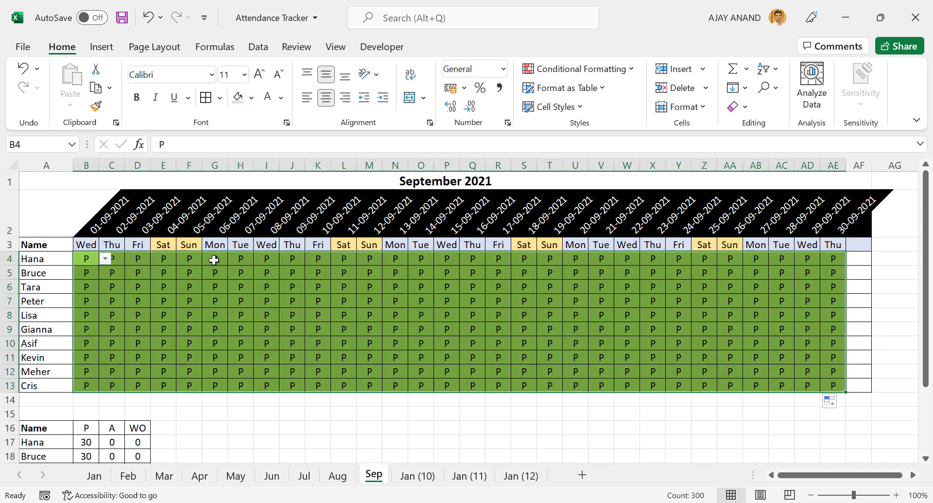
Mark the first weekend, columns E–F, as WO for every employee
left_click(164, 258)
left_click(182, 259)
left_click(166, 291)
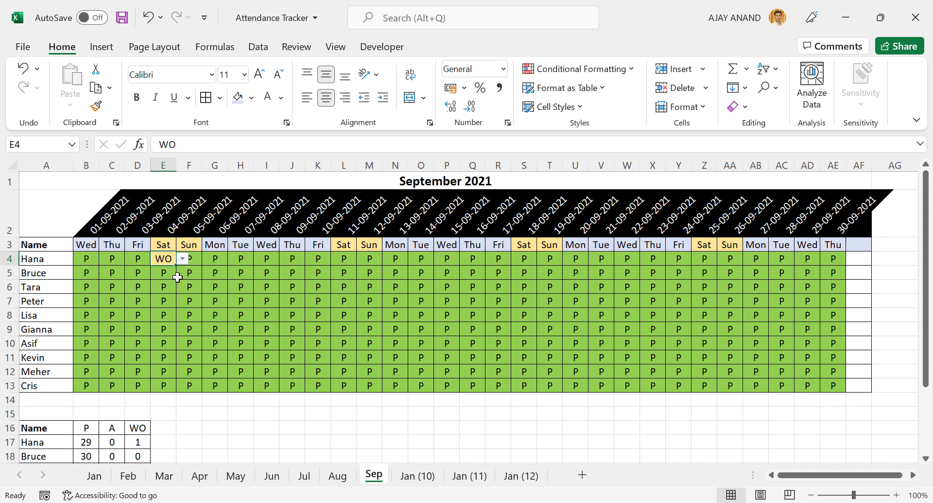
mouse_move(176, 265)
left_mouse_down()
mouse_move(177, 389)
mouse_move(200, 390)
left_mouse_up()
Copy the WO block onto the weekends at L4:M13, S4:T13 and Z4:AA13
key("ctrl+c")
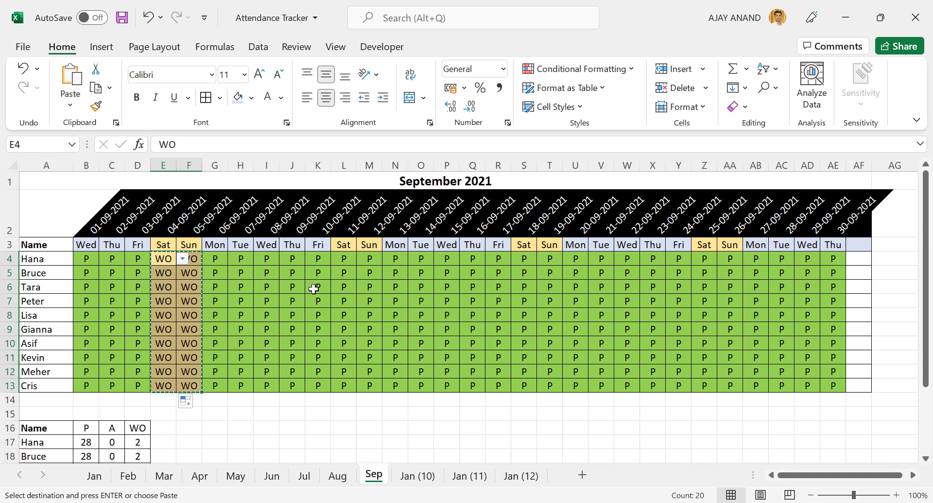
left_click(342, 260)
key("ctrl+v")
left_click(524, 259)
key("ctrl+v")
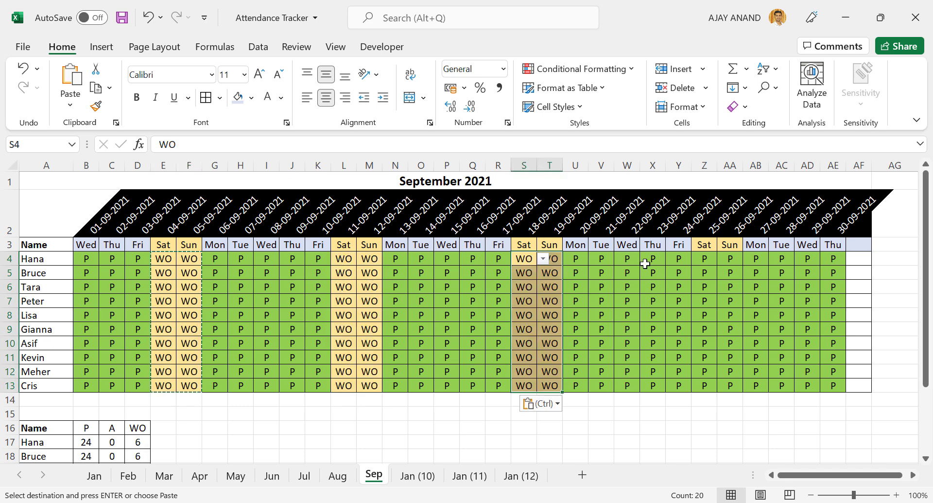
left_click(704, 260)
key("ctrl+v")
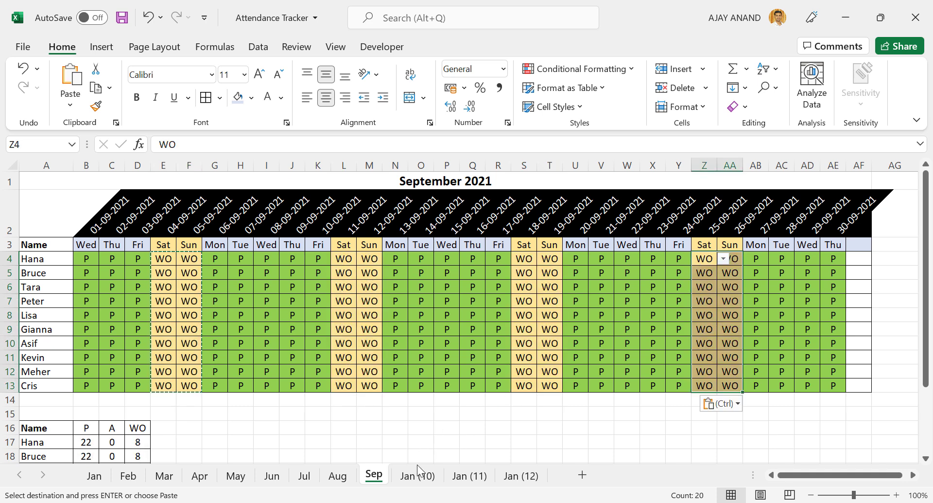
double_click(418, 475)
Name the sheet Oct and change the A1 start date to 01-10-2021
type("Oct")
key("Return")
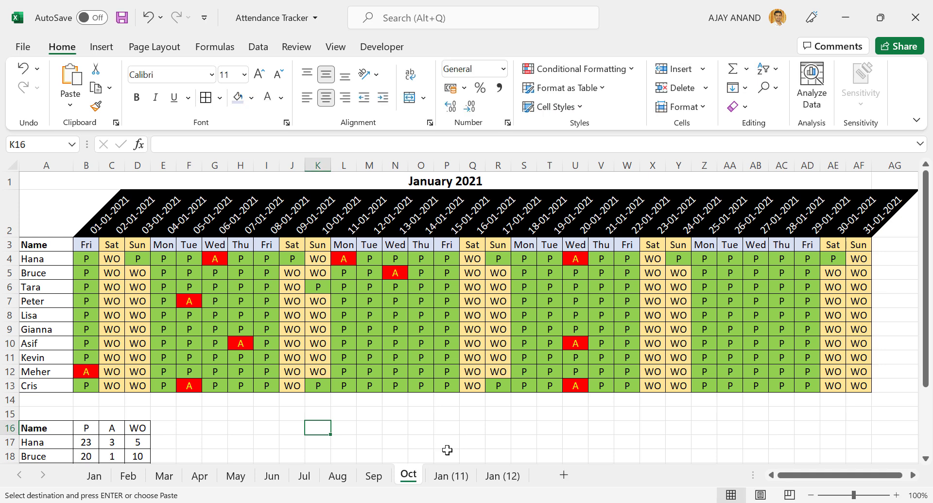
left_click(38, 187)
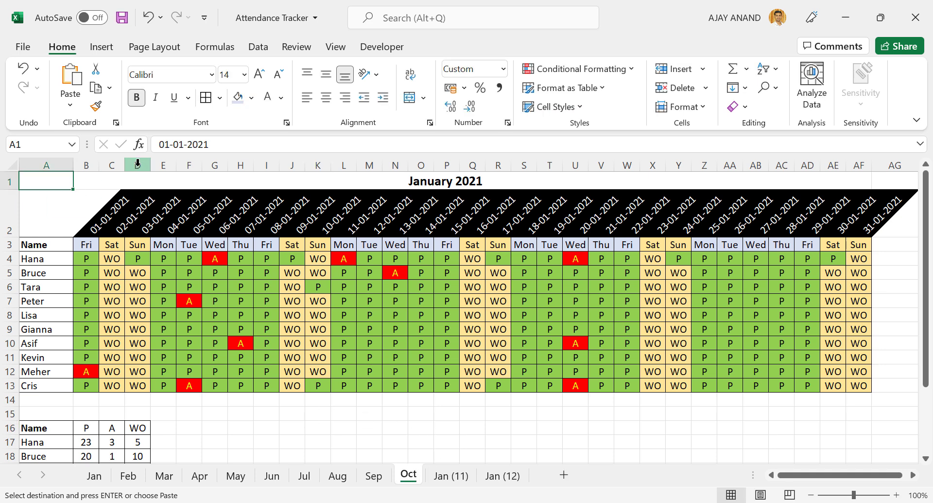
double_click(178, 146)
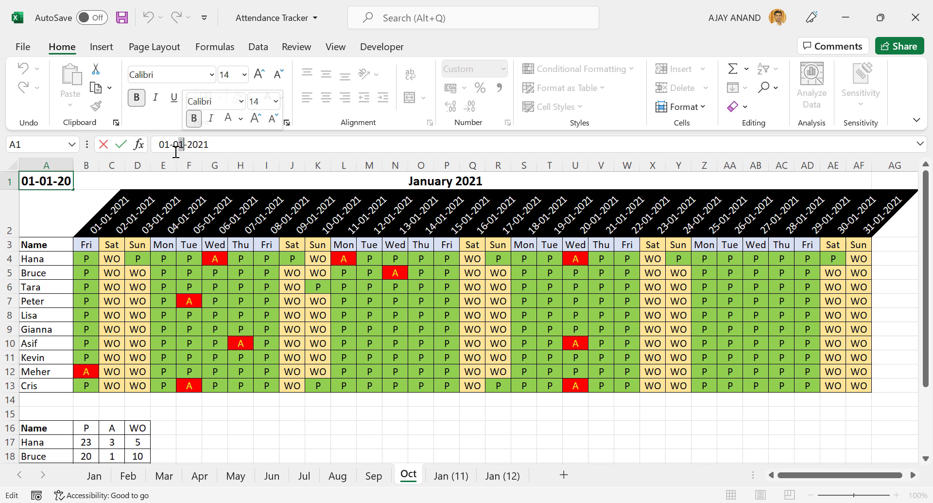
type("0")
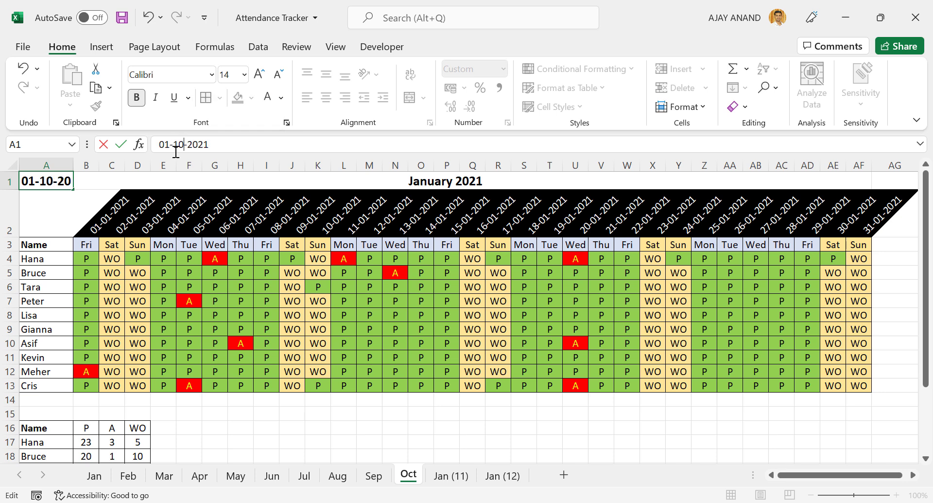
key("Return")
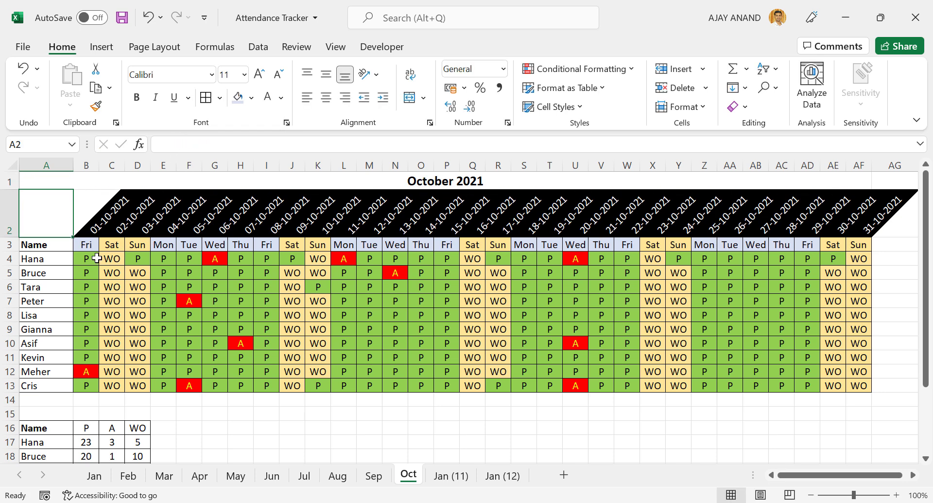
Fill P across the October grid B4:AF13 and mark the first weekend C4:D13 as WO
left_click(97, 259)
mouse_move(100, 269)
left_mouse_down()
mouse_move(851, 264)
mouse_move(865, 387)
left_mouse_up()
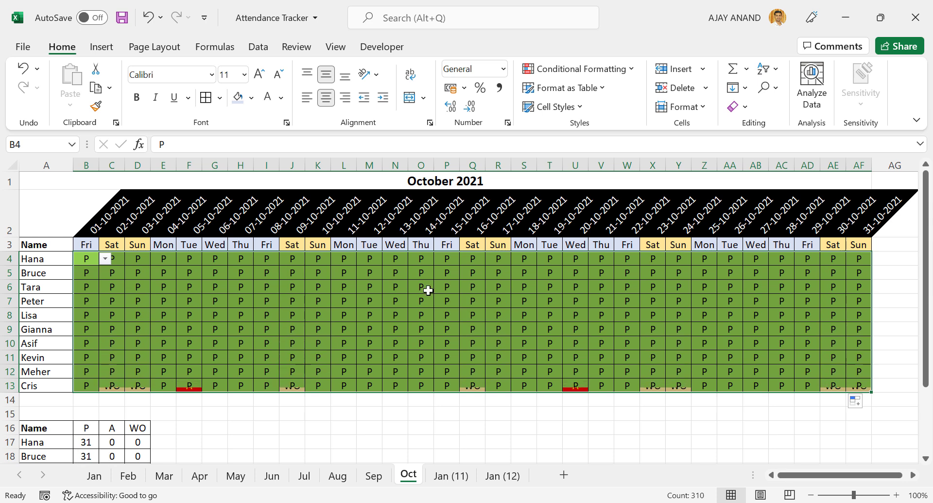
left_click(120, 260)
left_click(131, 258)
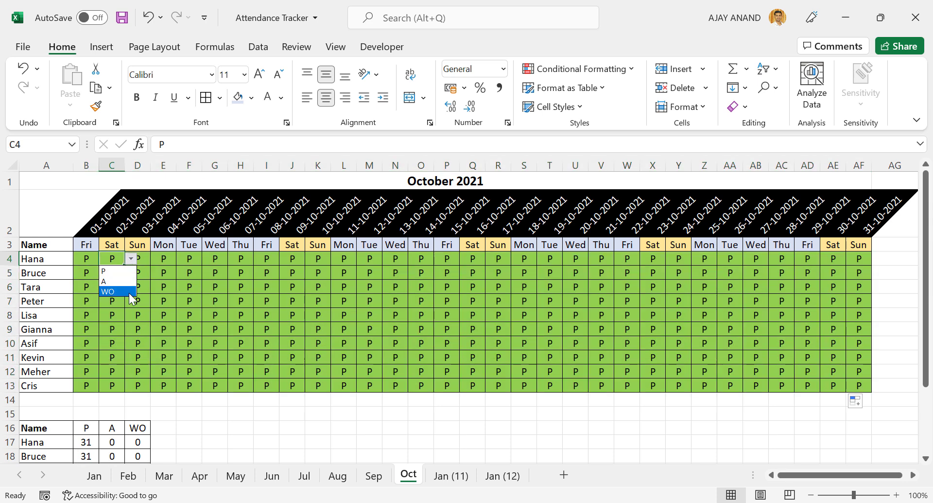
left_click(119, 291)
mouse_move(125, 265)
left_mouse_down()
mouse_move(131, 390)
mouse_move(141, 392)
left_mouse_up()
Paste the WO block onto the remaining weekends at J4, Q4, X4 and AE4
key("ctrl+c")
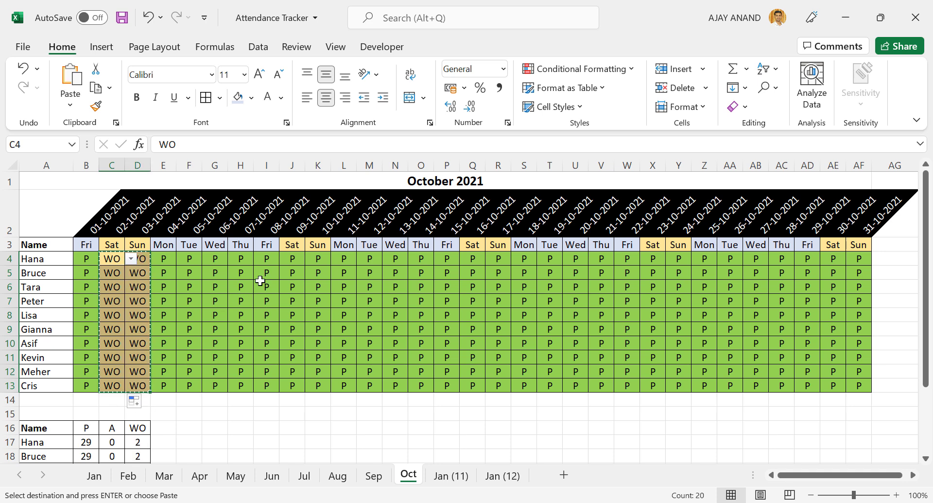
left_click(292, 258)
key("ctrl+v")
left_click(469, 258)
key("ctrl+v")
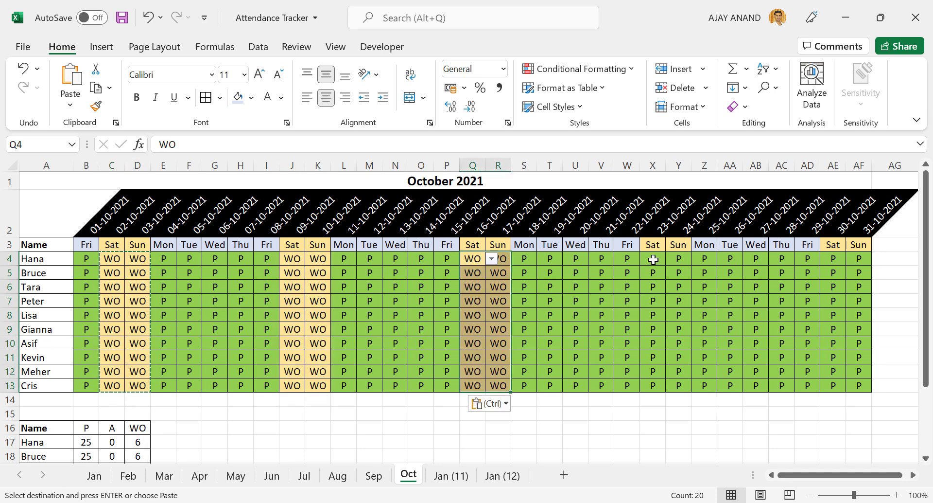
left_click(651, 258)
key("ctrl+v")
left_click(830, 258)
key("ctrl+v")
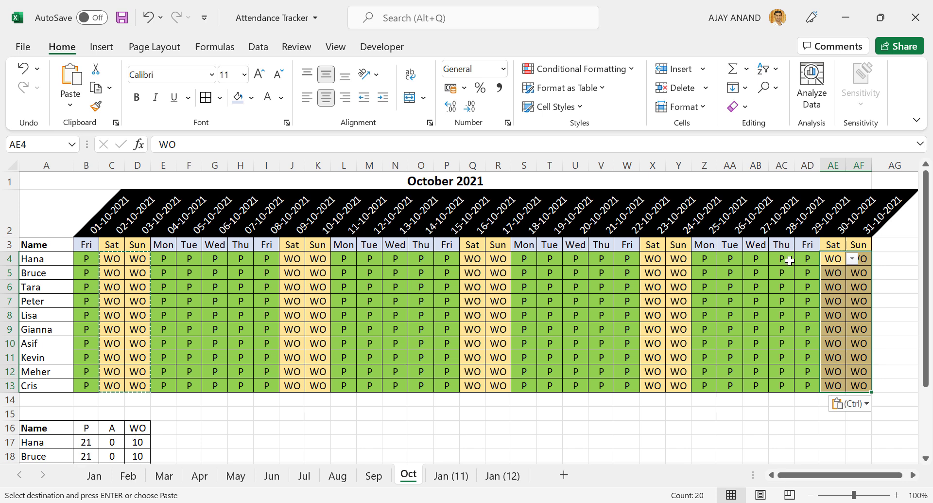
Rename the Jan (11) copy to Nov and change the A1 start date to November 2021
double_click(449, 477)
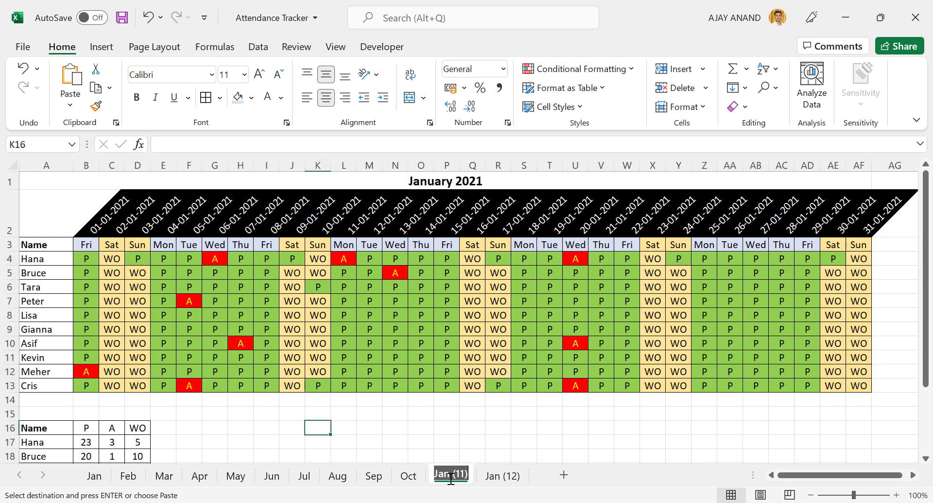
type("Nov")
key("Return")
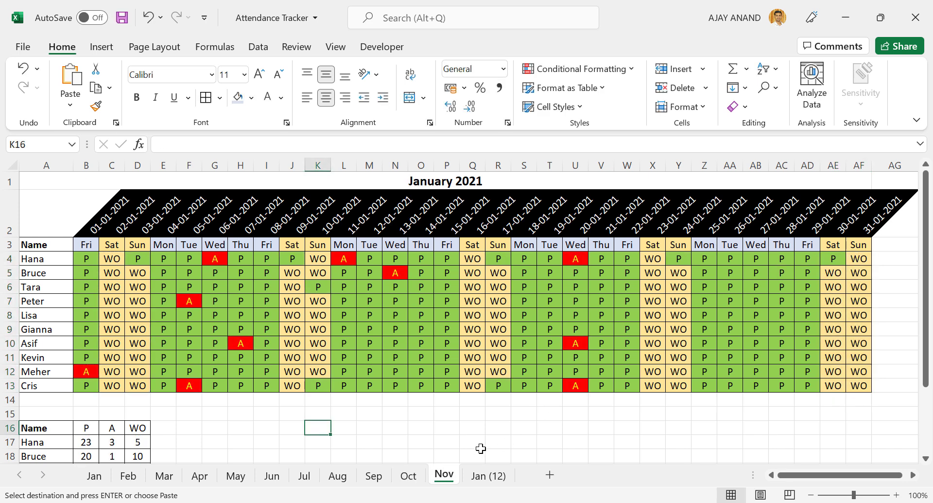
left_click(44, 187)
left_click(174, 144)
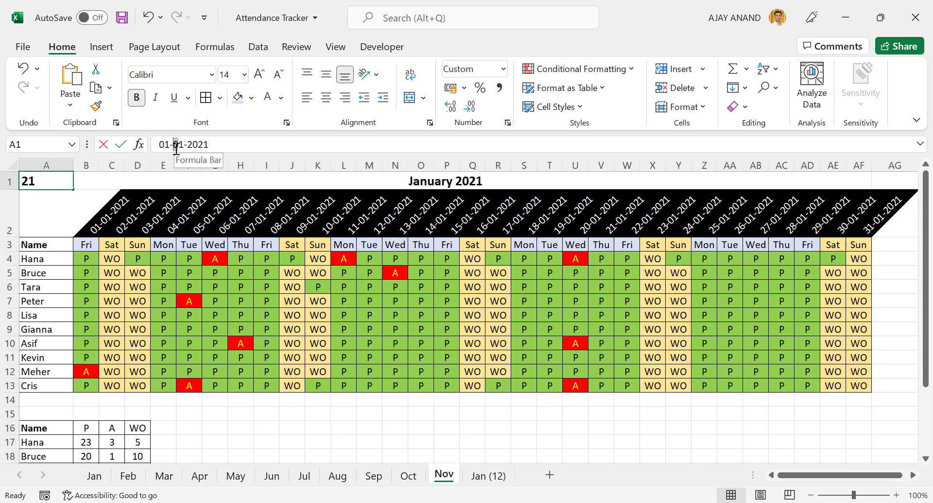
key("BackSpace")
type("1")
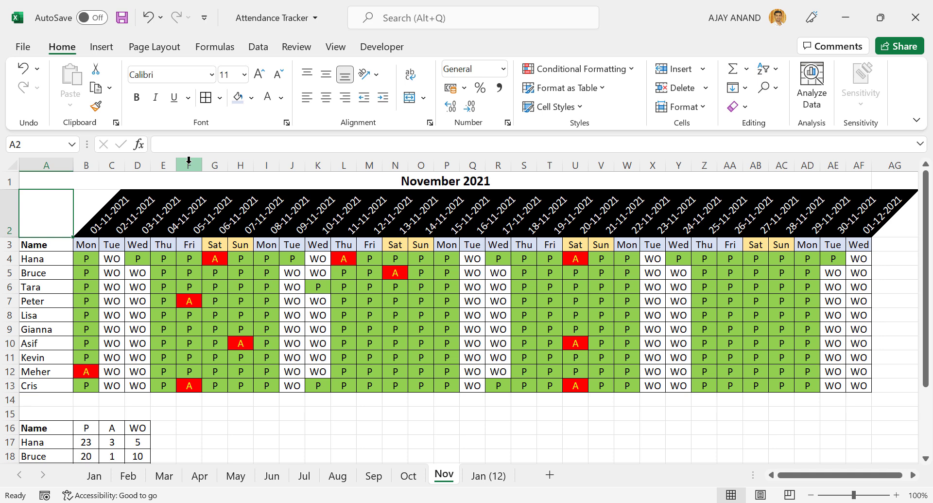
Clear the spill-over 01-12-2021 column AF and fill P across the November grid
left_click_drag(863, 236, 864, 388)
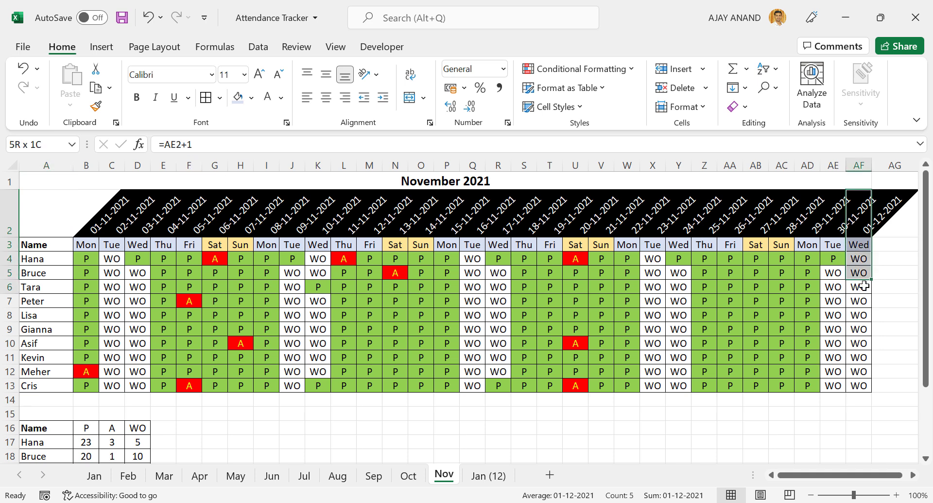
key("Delete")
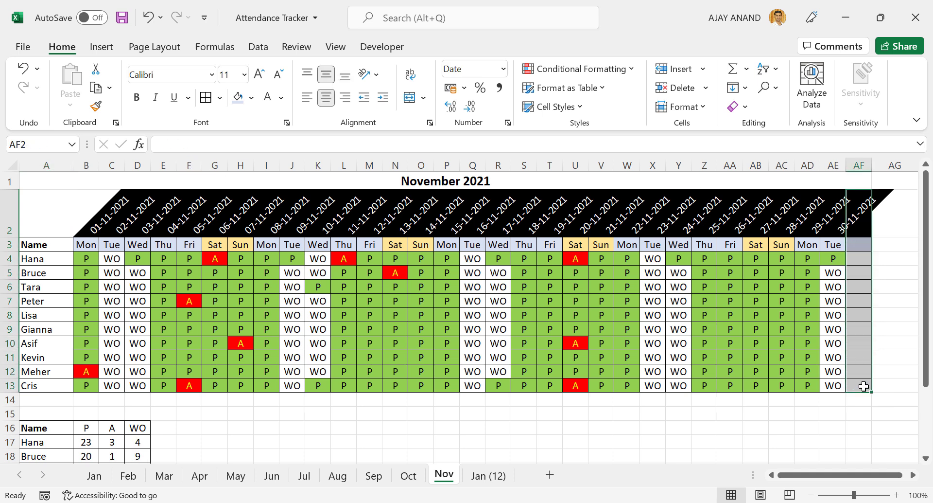
left_click(86, 262)
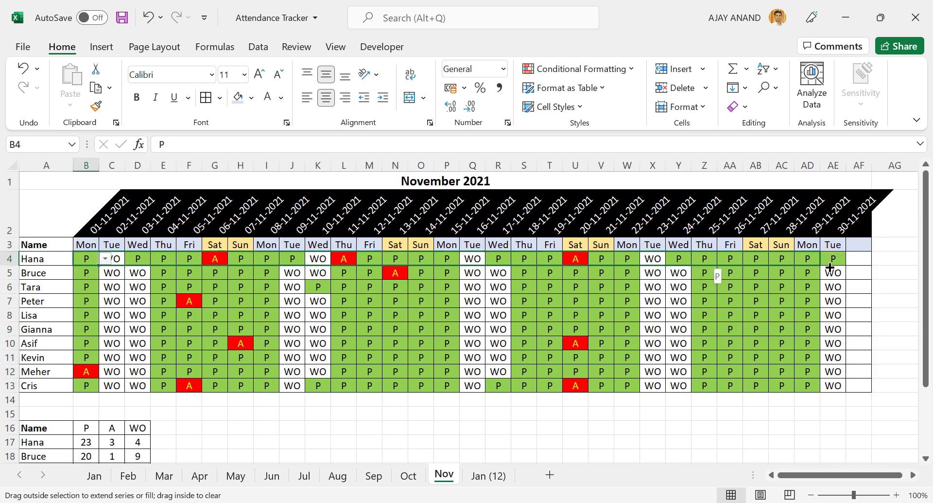
mouse_move(98, 265)
left_mouse_down()
mouse_move(846, 267)
mouse_move(844, 387)
left_mouse_up()
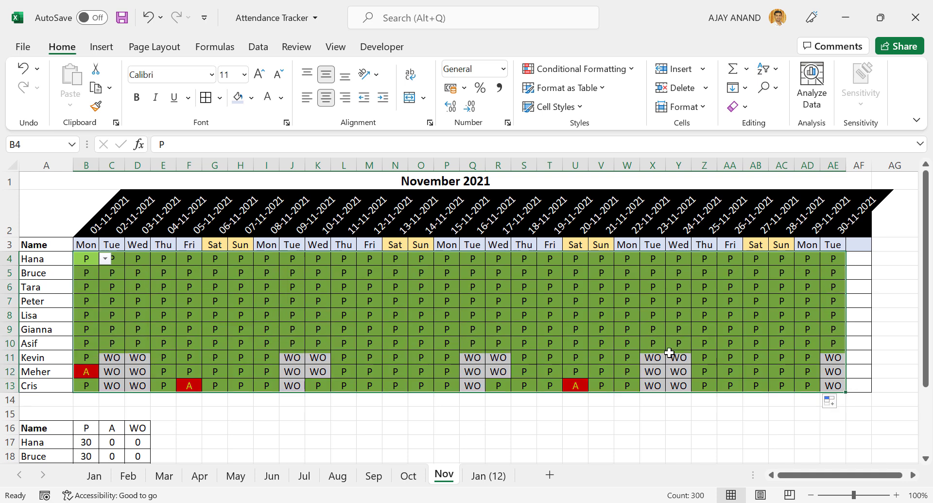
Mark the first weekend G4:H13 as WO and paste it onto N4, U4 and AB4
left_click(225, 259)
left_click(234, 259)
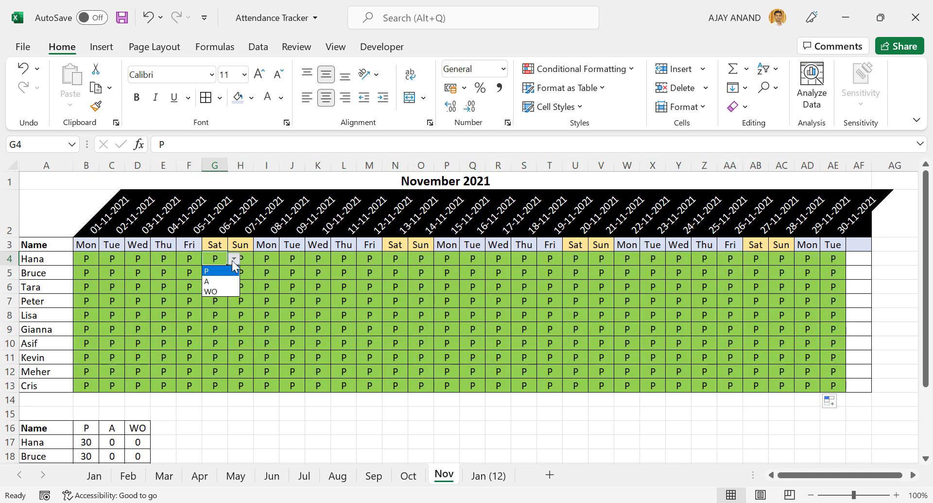
left_click(232, 288)
mouse_move(228, 266)
left_mouse_down()
mouse_move(229, 392)
mouse_move(243, 389)
left_mouse_up()
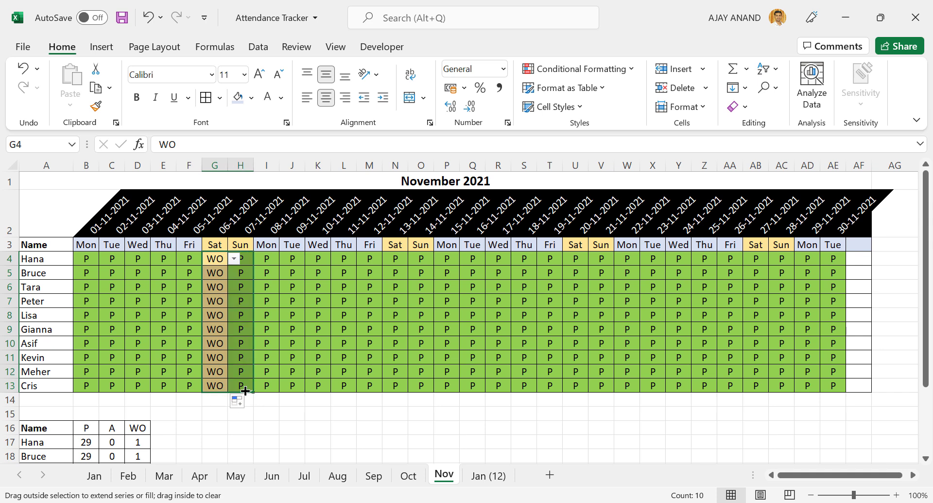
key("ctrl+c")
left_click(396, 259)
key("ctrl+v")
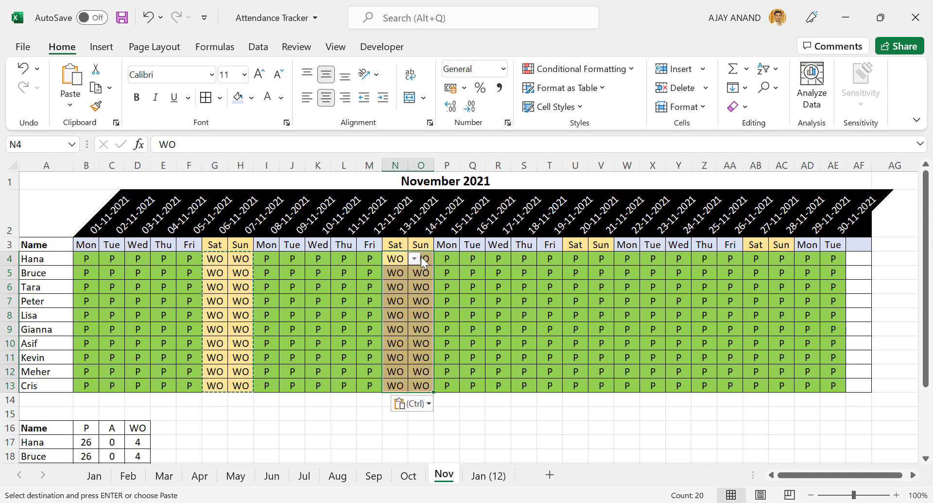
left_click(583, 258)
key("ctrl+v")
left_click(752, 261)
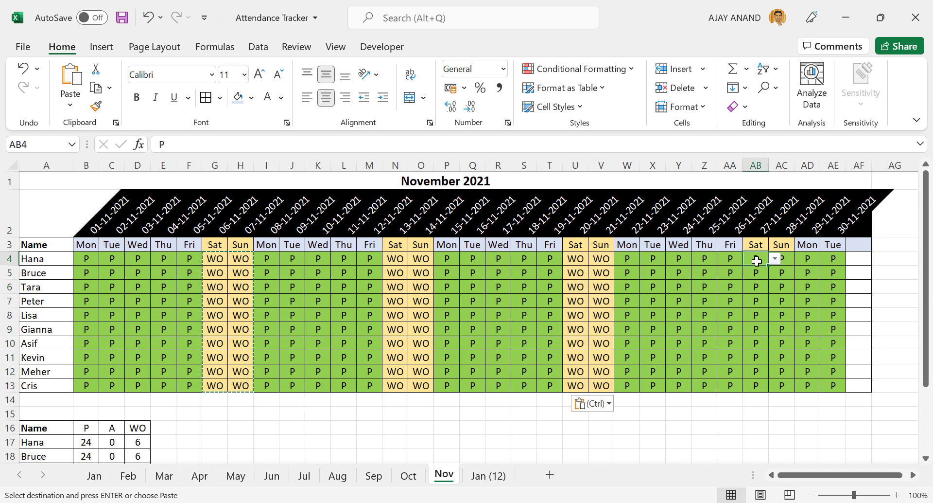
key("ctrl+v")
Rename the Jan (12) sheet to Dec and change the A1 start date to 01-12-2021
key("ctrl+Page_Down")
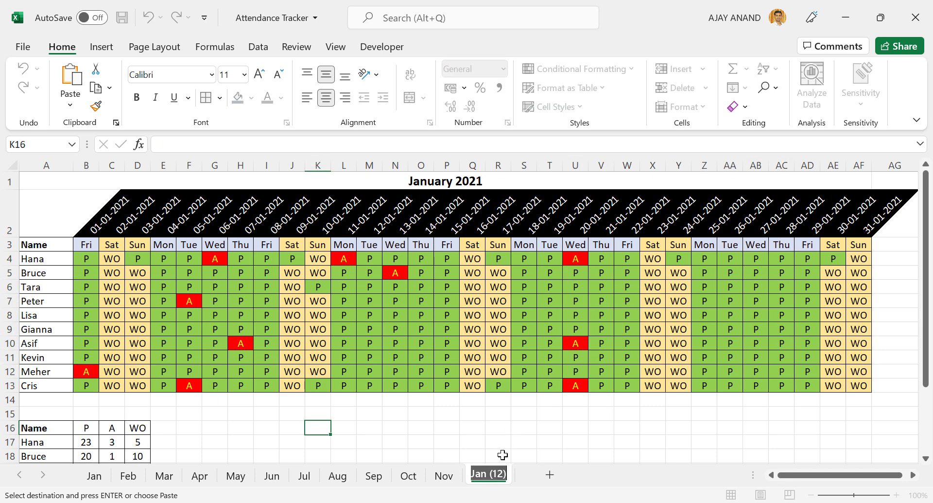
type("Dec")
key("Return")
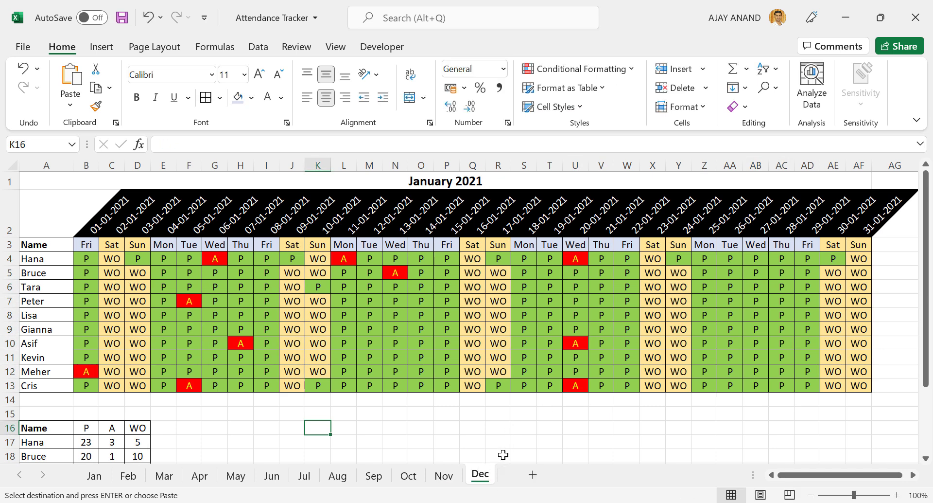
left_click(44, 181)
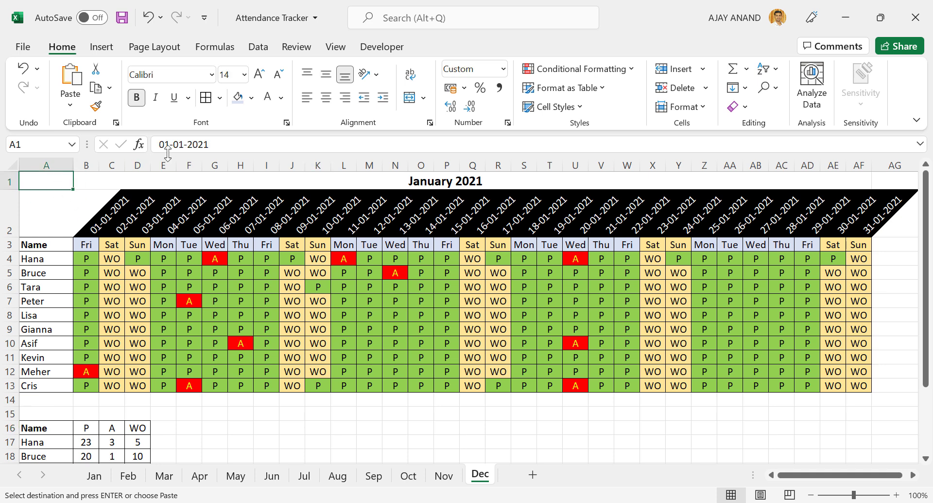
left_click_drag(175, 145, 183, 146)
type("1")
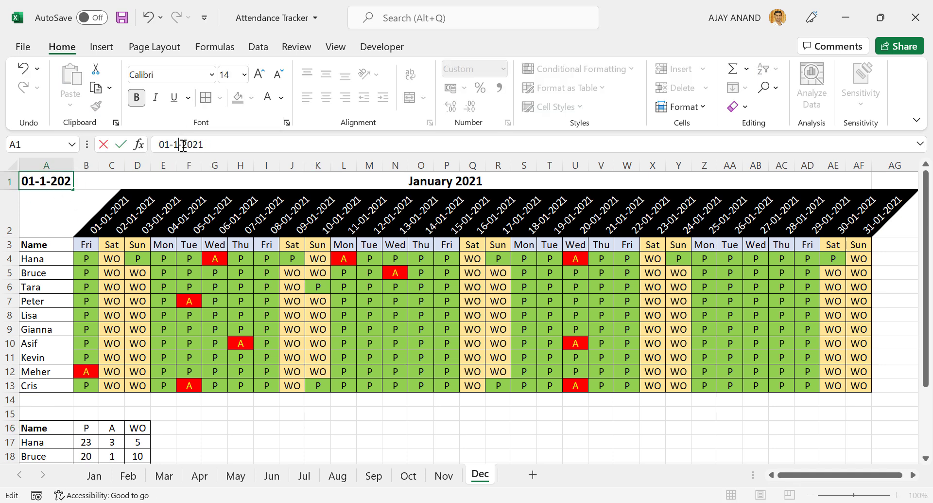
type("2")
key("Return")
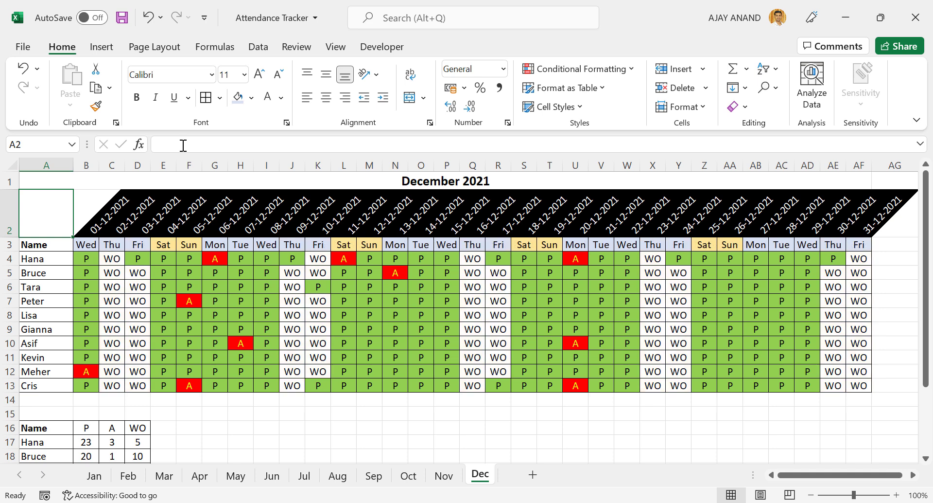
Fill P across the December grid and mark the first weekend E4:F13 as WO
left_click(94, 263)
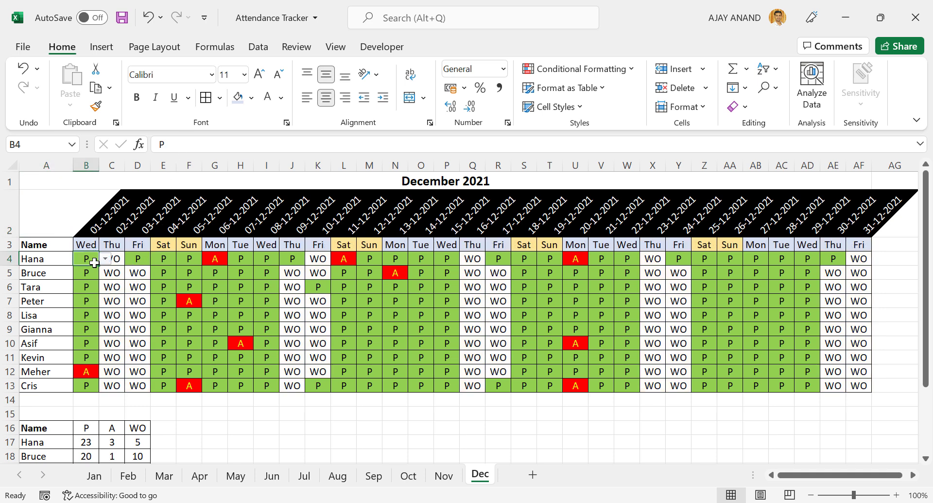
mouse_move(98, 265)
left_mouse_down()
mouse_move(868, 267)
mouse_move(867, 389)
left_mouse_up()
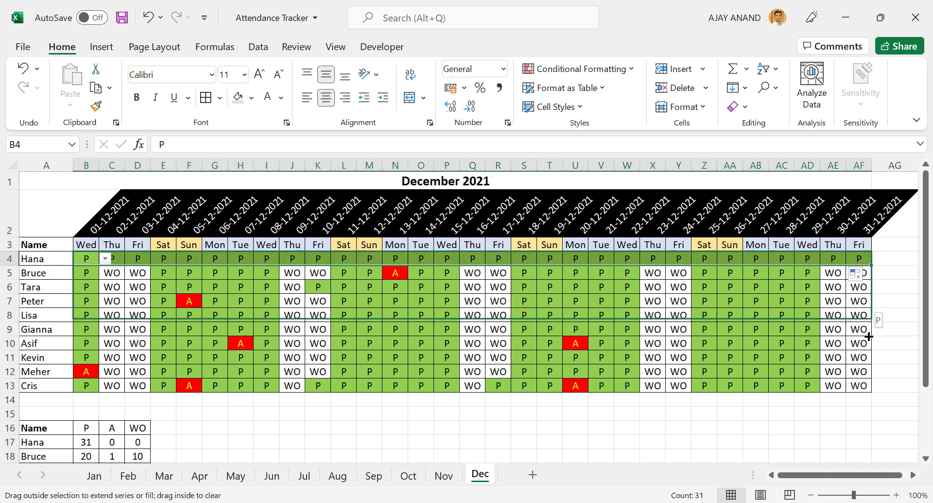
left_click(163, 259)
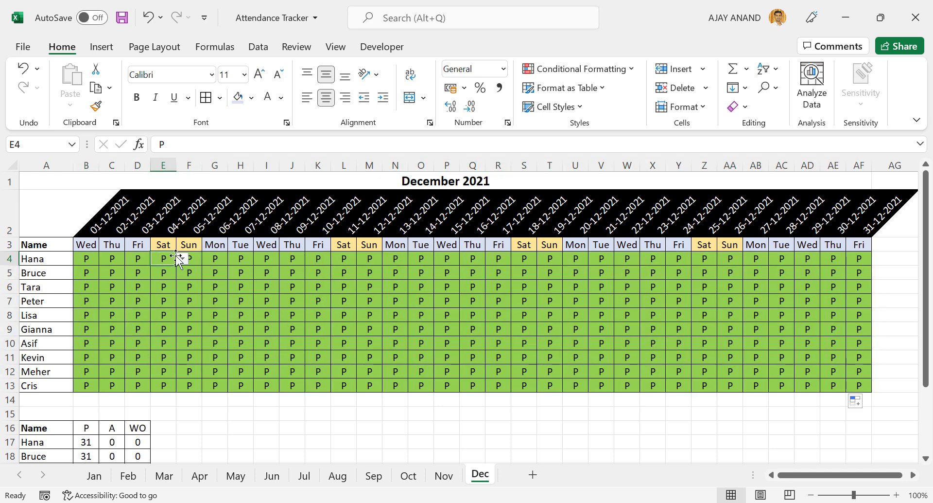
left_click(182, 259)
left_click(176, 291)
mouse_move(176, 265)
left_mouse_down()
mouse_move(176, 392)
mouse_move(202, 392)
left_mouse_up()
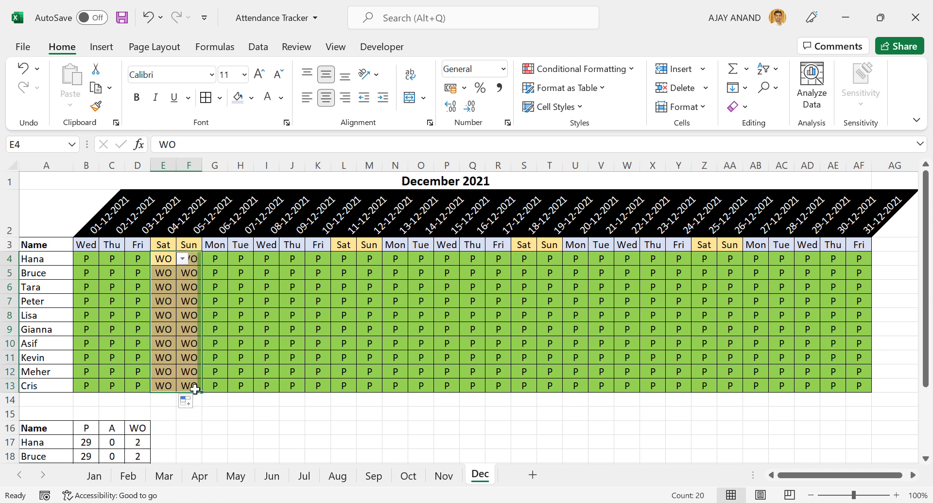
Paste the WO block onto the three later December weekends, then return to Jan
key("ctrl+c")
left_click(344, 257)
key("ctrl+v")
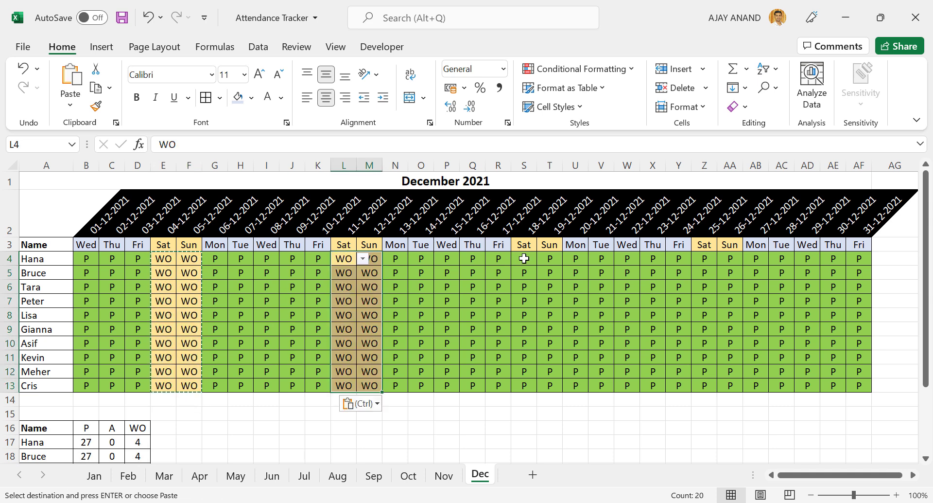
left_click(524, 258)
key("ctrl+v")
left_click(703, 256)
key("ctrl+v")
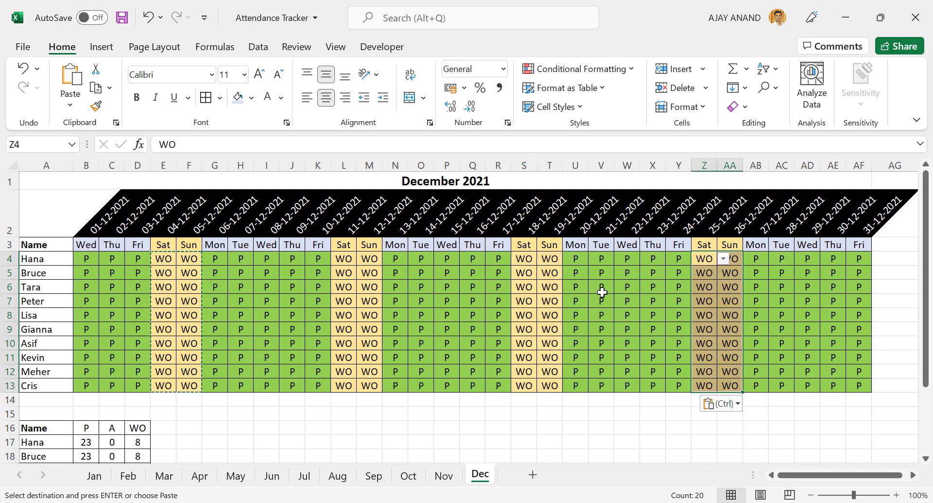
left_click(399, 303)
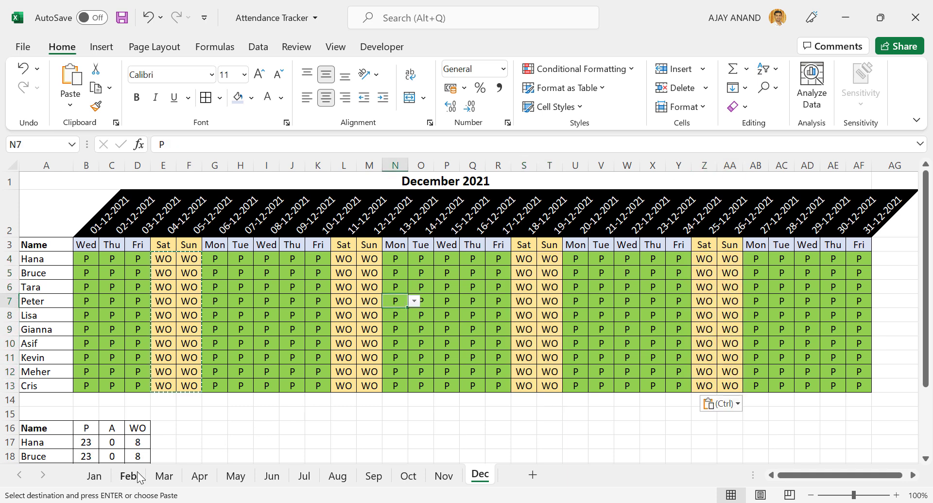
left_click(93, 476)
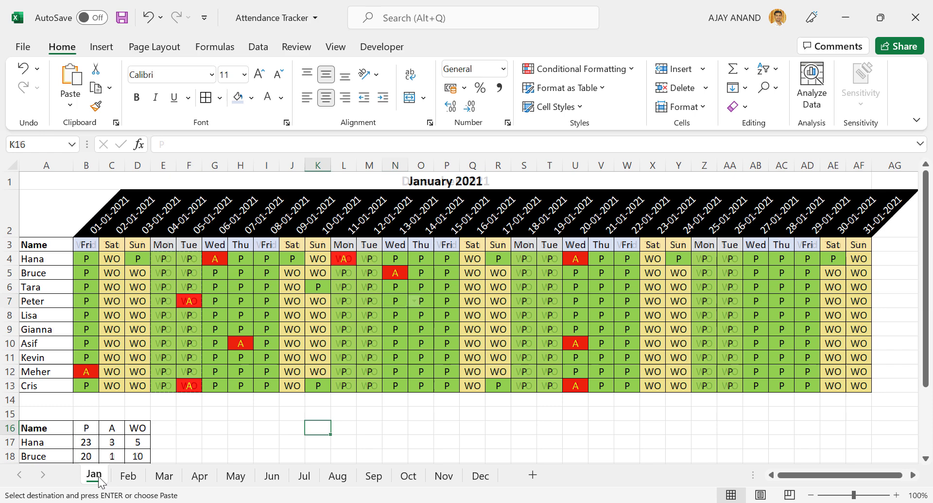
Review each month sheet in turn from Feb through Nov
left_click(128, 477)
left_click(163, 477)
left_click(199, 476)
left_click(236, 476)
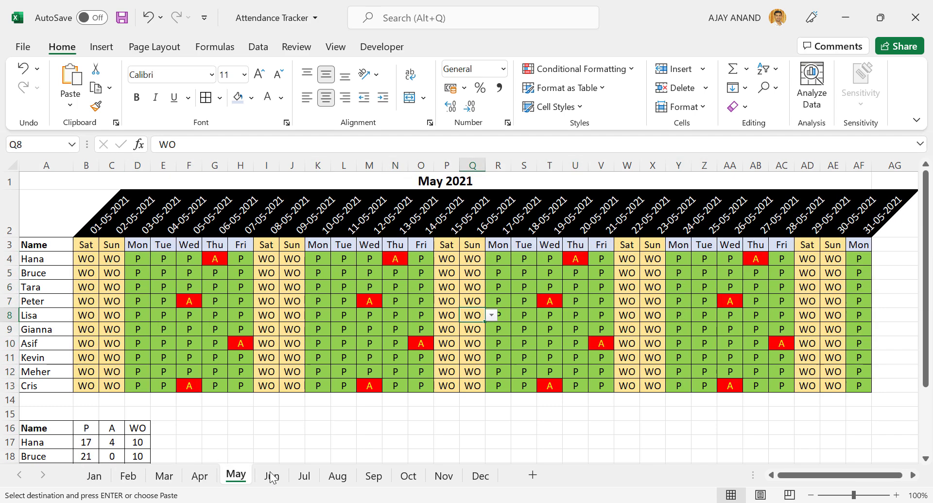
left_click(272, 476)
left_click(305, 476)
left_click(338, 476)
left_click(374, 477)
left_click(408, 476)
left_click(444, 477)
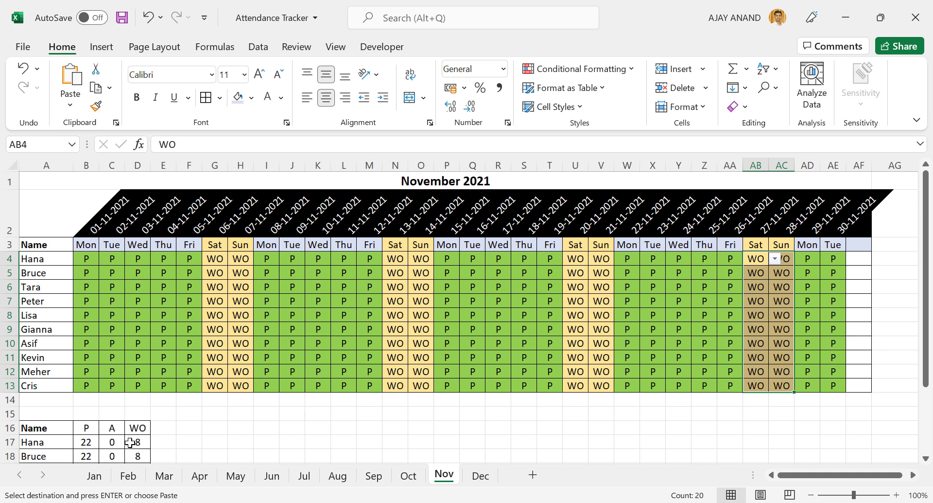
Make a copy of the Dec sheet placed at the end of the workbook
right_click(482, 480)
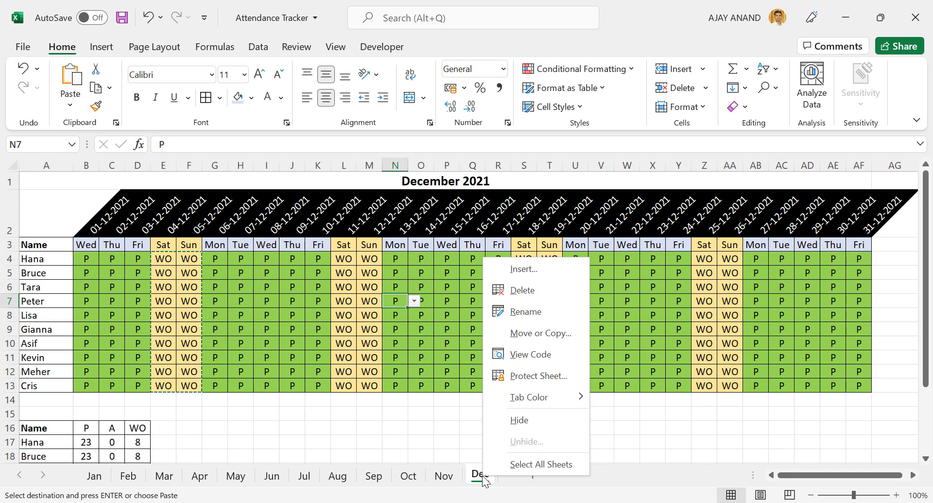
left_click(559, 333)
left_click(488, 416)
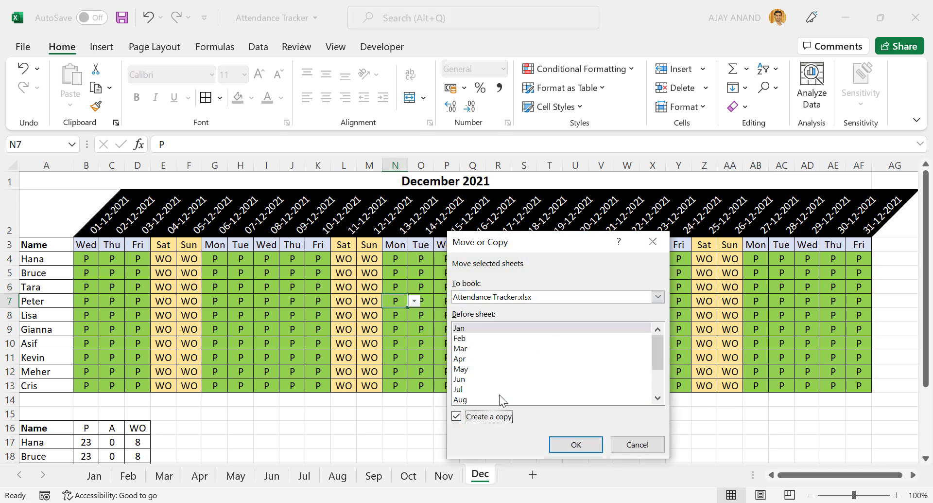
left_click_drag(658, 359, 657, 384)
left_click(521, 398)
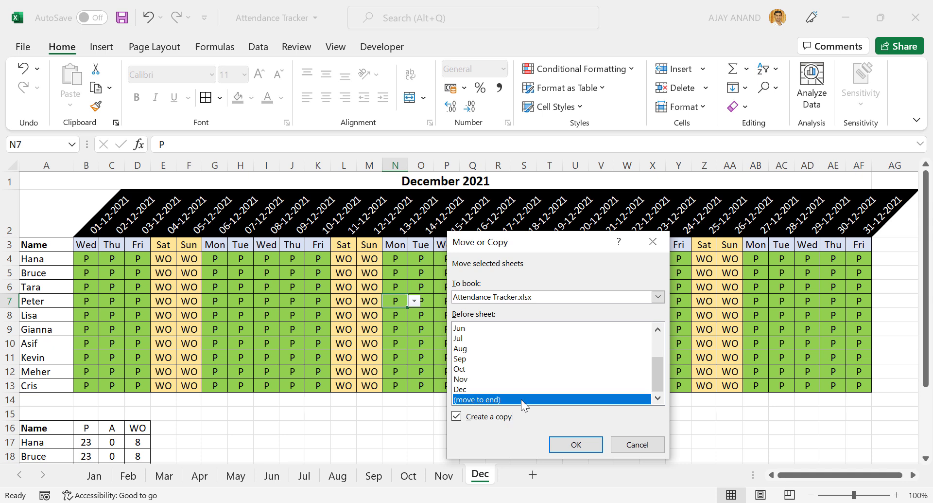
left_click(576, 443)
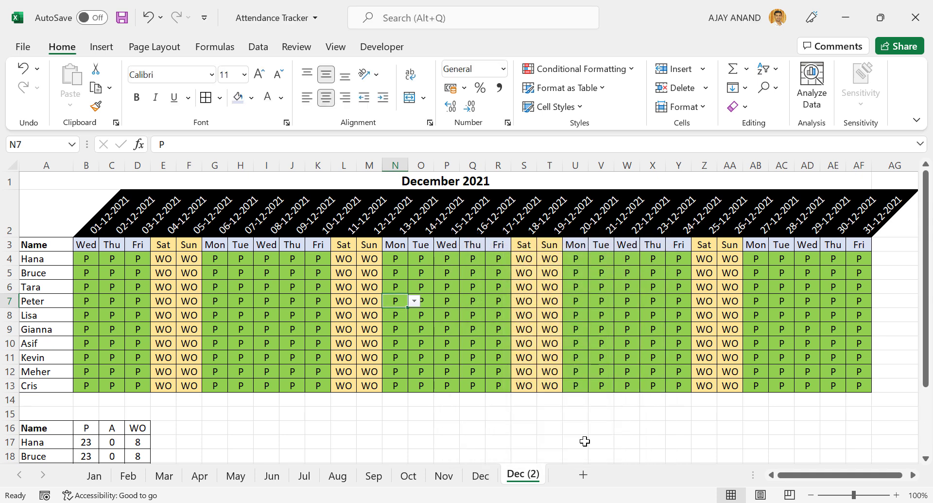
Rename the Dec (2) copy to Final
double_click(522, 473)
type("F")
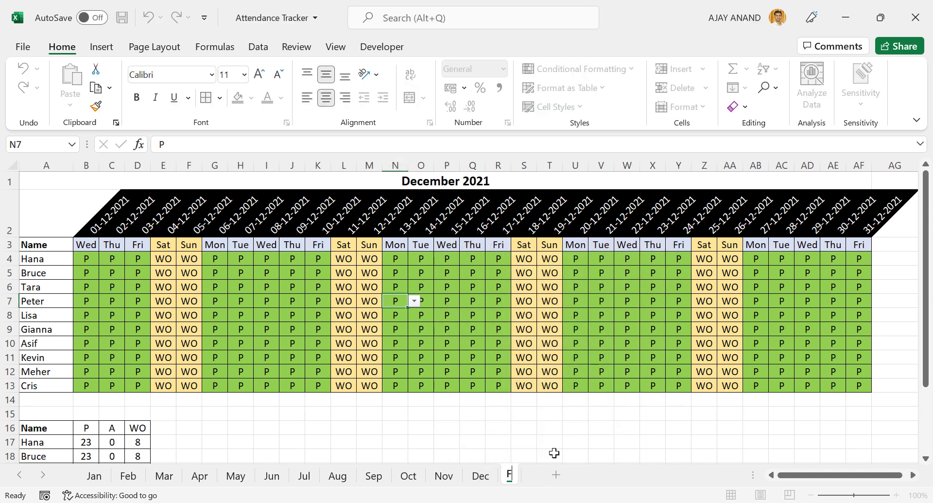
type("inal")
key("Return")
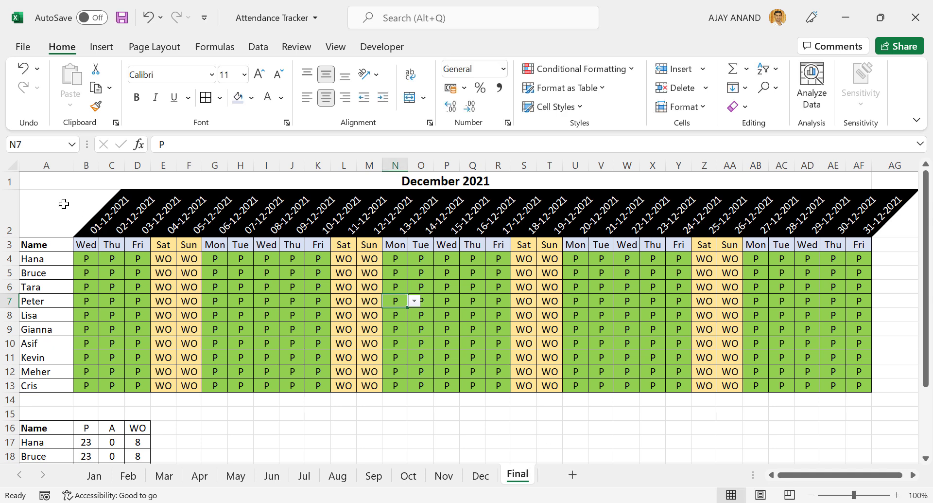
Clear the contents of A1:AF13 and set row 2's height to 50
left_click_drag(41, 182, 857, 384)
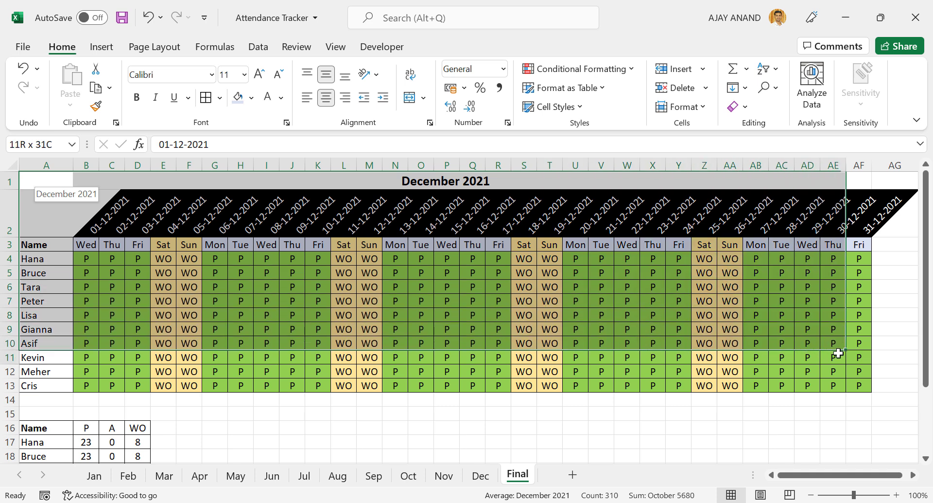
key("Delete")
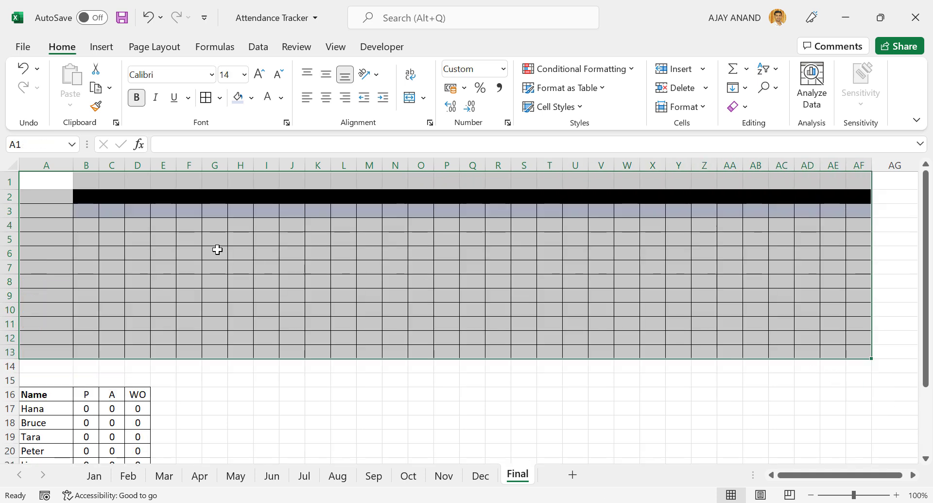
left_click(217, 251)
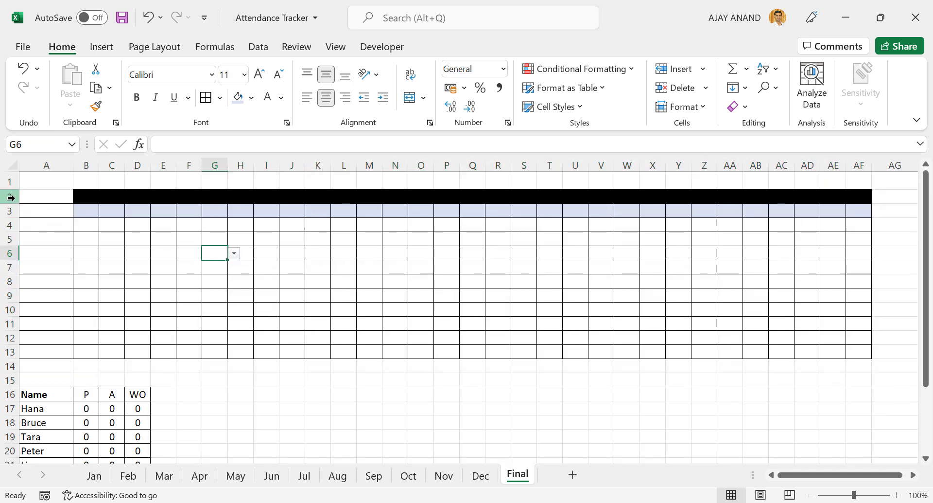
right_click(10, 197)
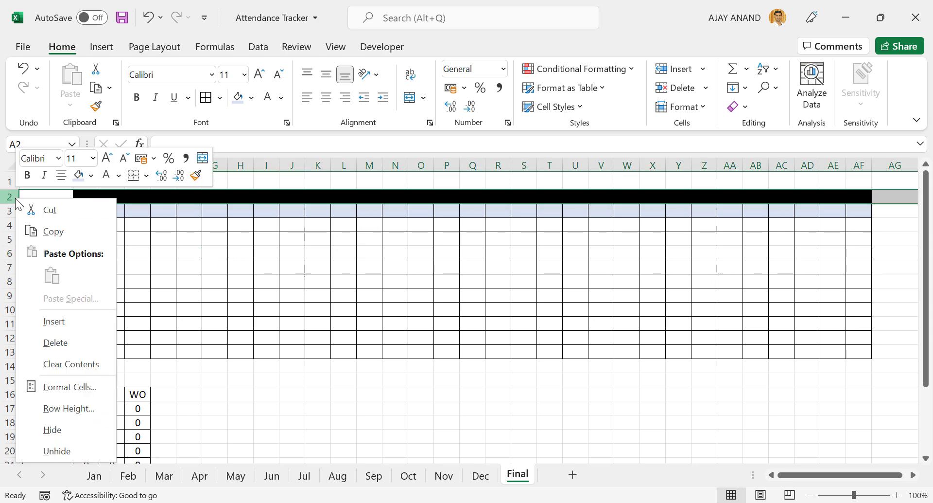
left_click(78, 407)
mouse_move(81, 389)
left_mouse_down()
mouse_move(257, 282)
mouse_move(277, 239)
left_mouse_up()
type("50")
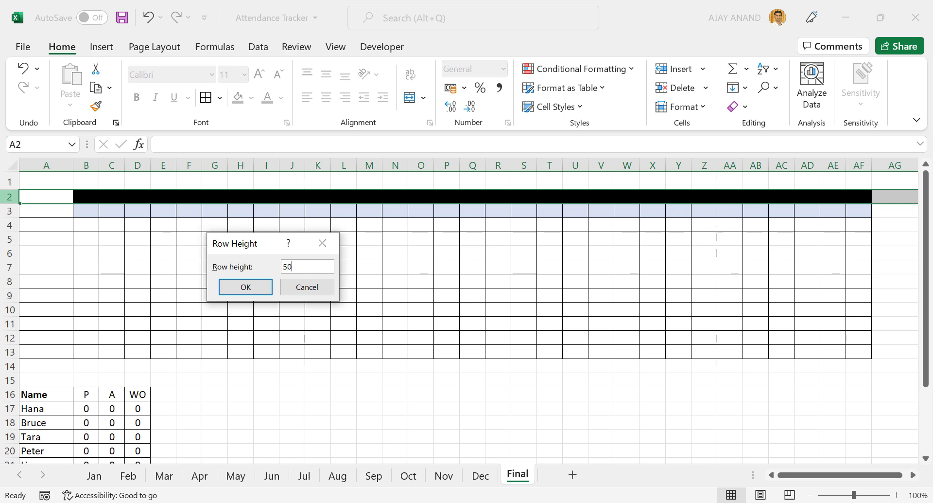
key("Return")
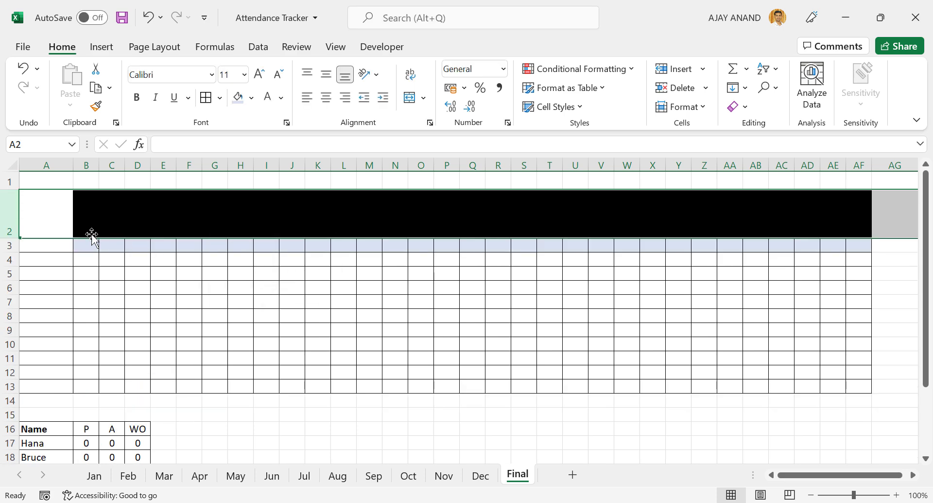
Hide the sheet gridlines and apply No Border to A1:AF13
left_click(334, 49)
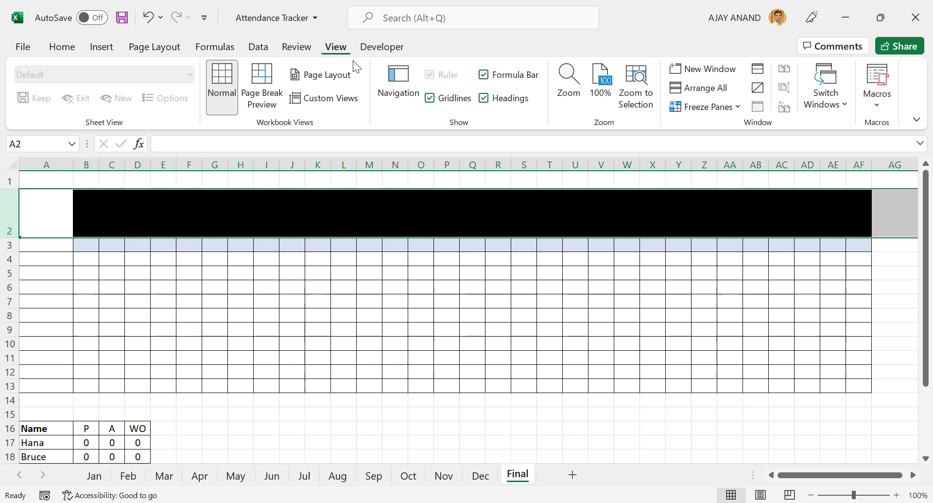
left_click(430, 98)
left_click_drag(63, 184, 870, 389)
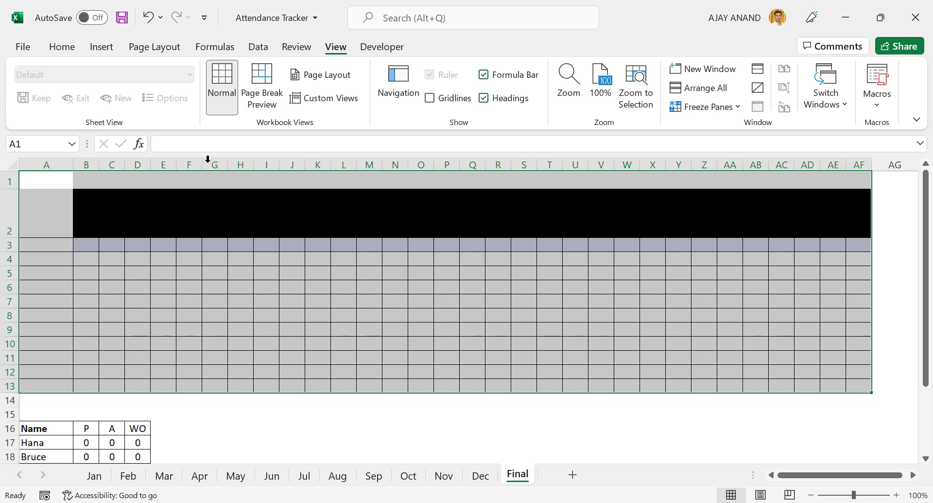
left_click(71, 54)
left_click(221, 100)
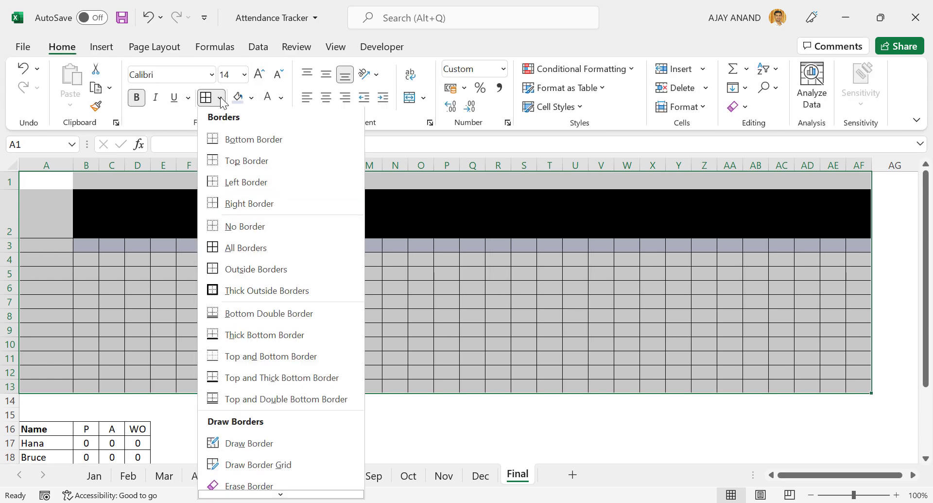
left_click(244, 228)
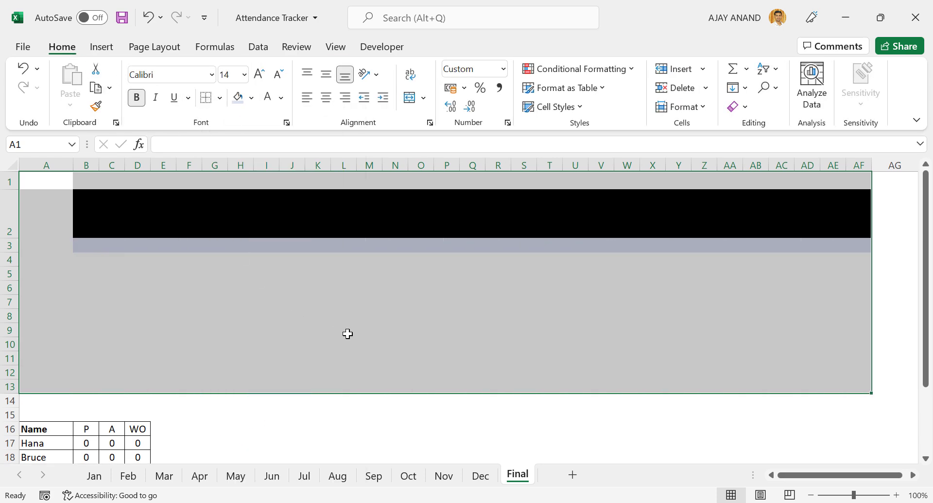
left_click(348, 333)
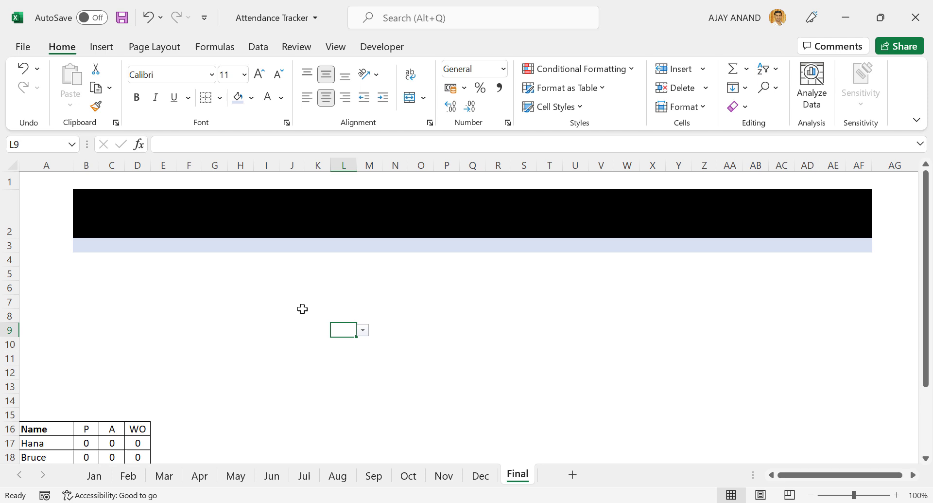
Set the fill colour of the entire sheet to No Fill
left_click(13, 163)
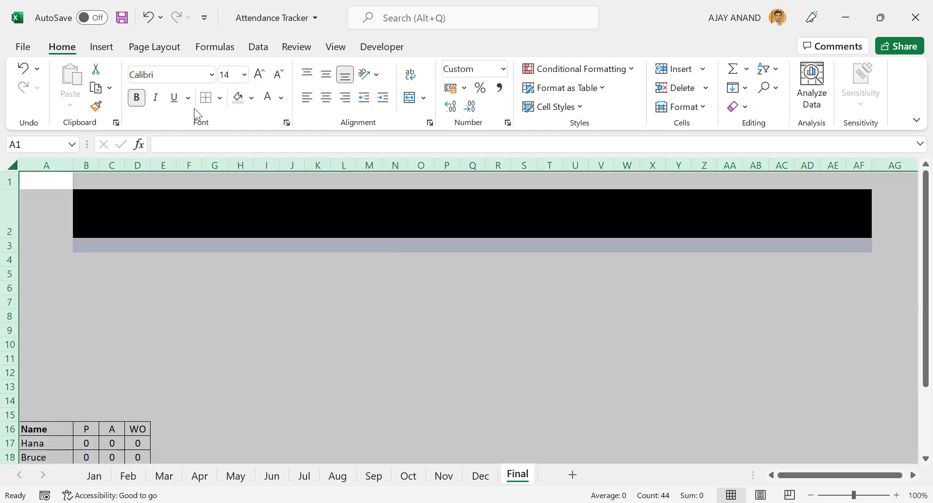
left_click(253, 100)
left_click(269, 258)
left_click(270, 288)
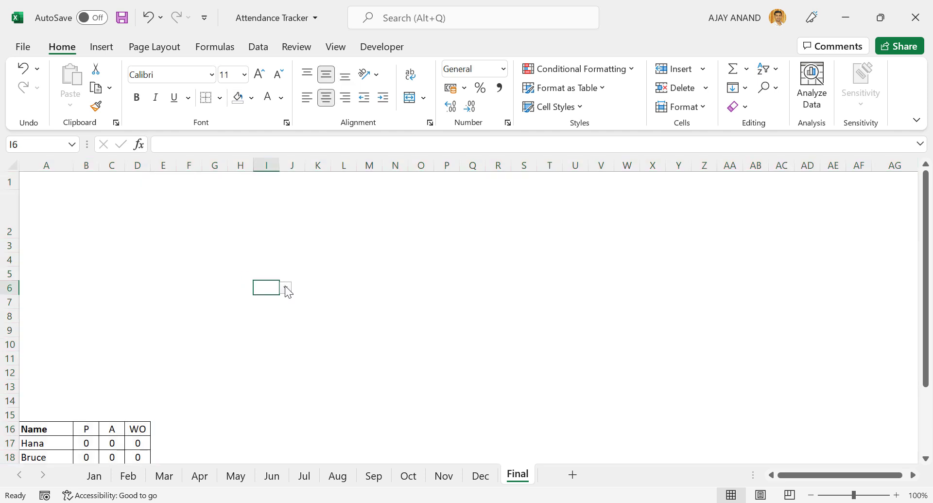
scroll(303, 274, "down", 1)
scroll(309, 282, "down", 1)
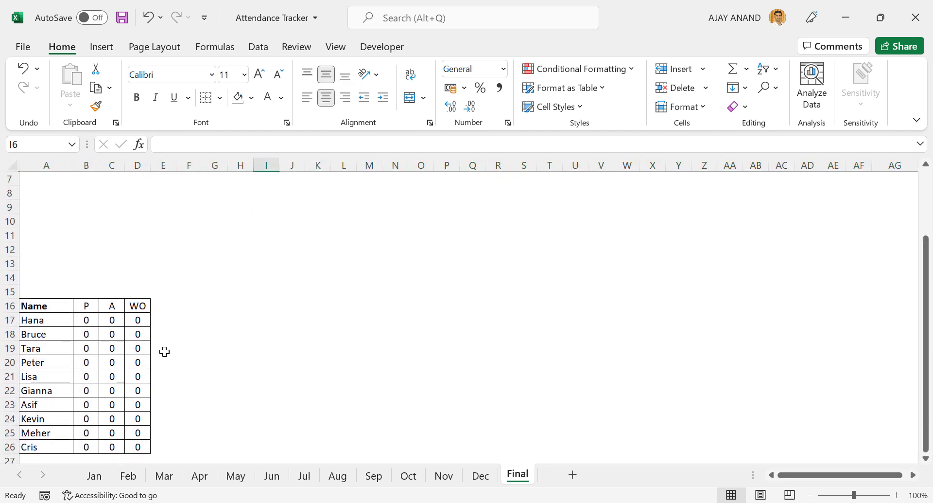
scroll(71, 328, "down", 1)
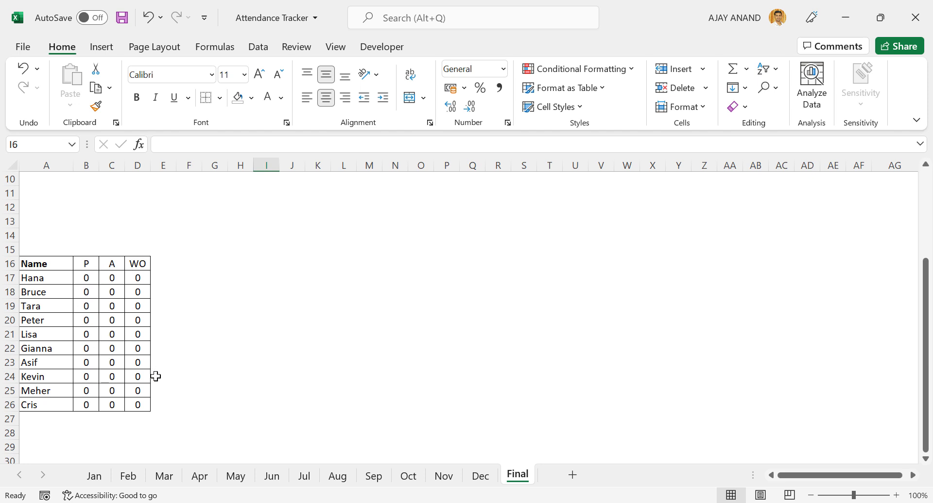
Enter =SUM('Jan:Dec'!B17) in B17 to total it across all month sheets
left_click(85, 278)
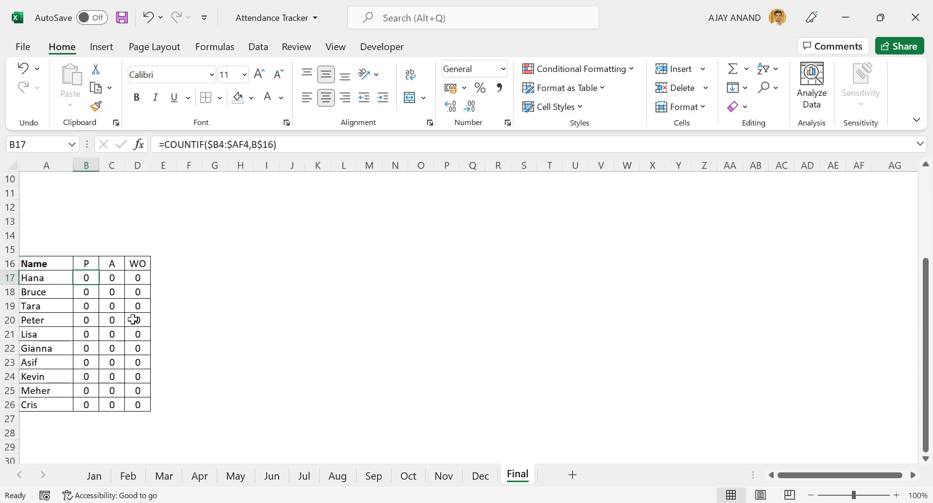
type("=SUM")
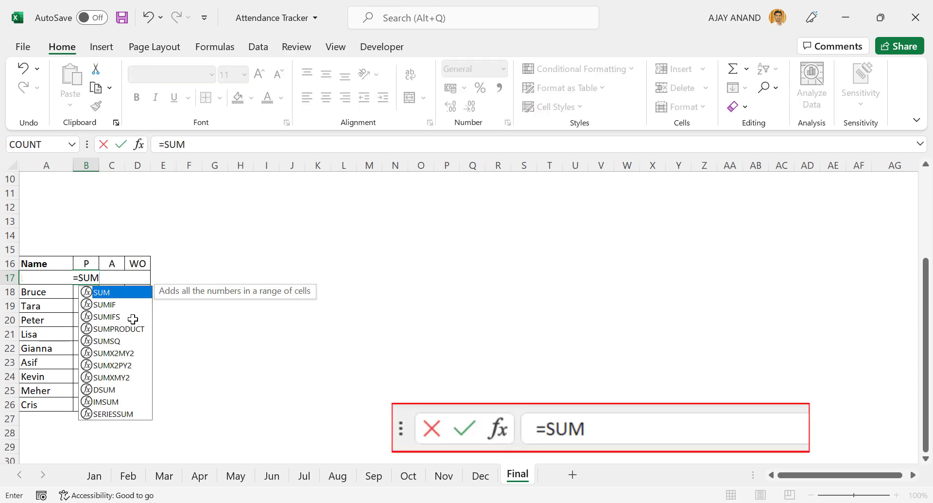
type("(")
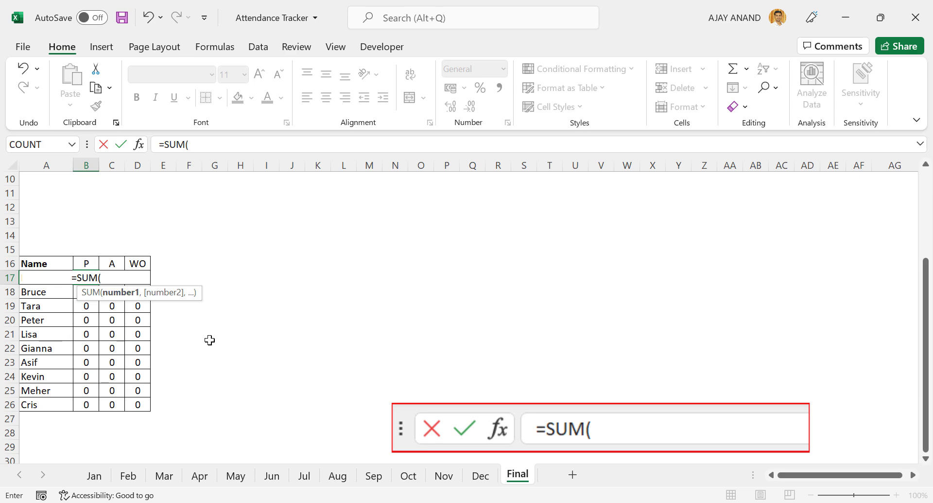
left_click(94, 475)
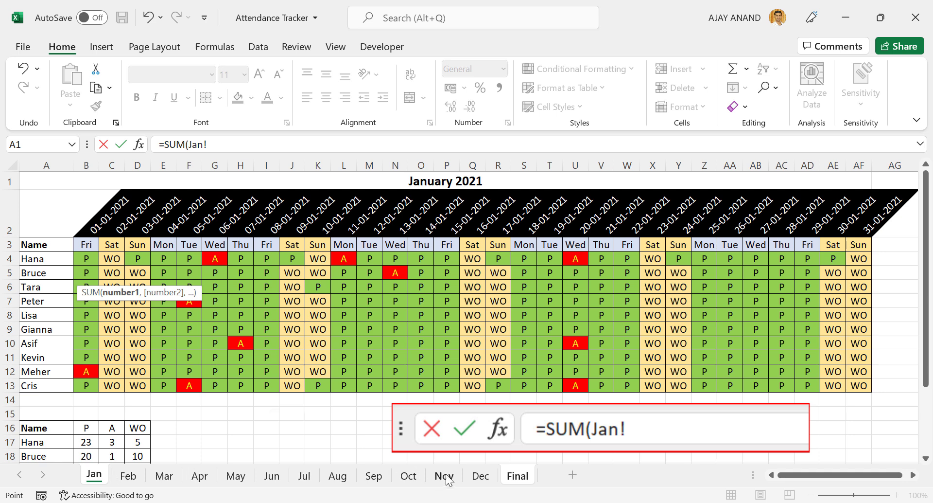
left_click(483, 478, "shift")
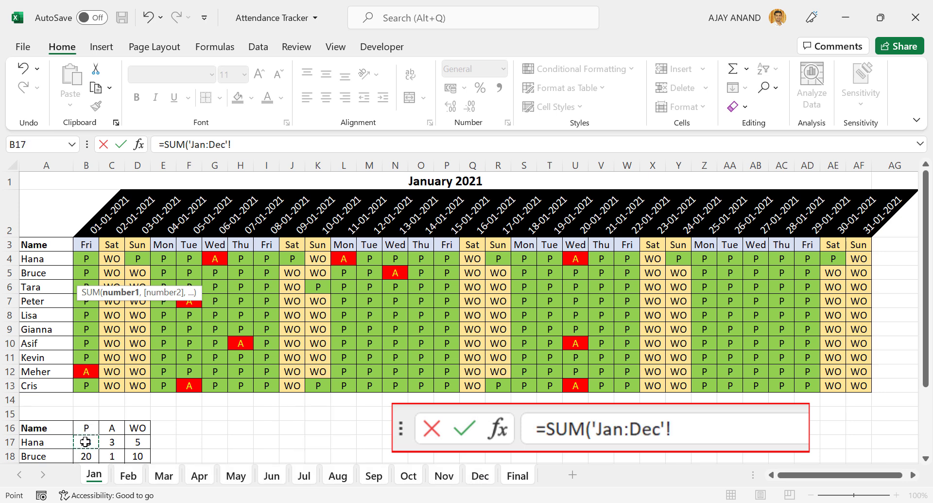
left_click(85, 442)
type(")")
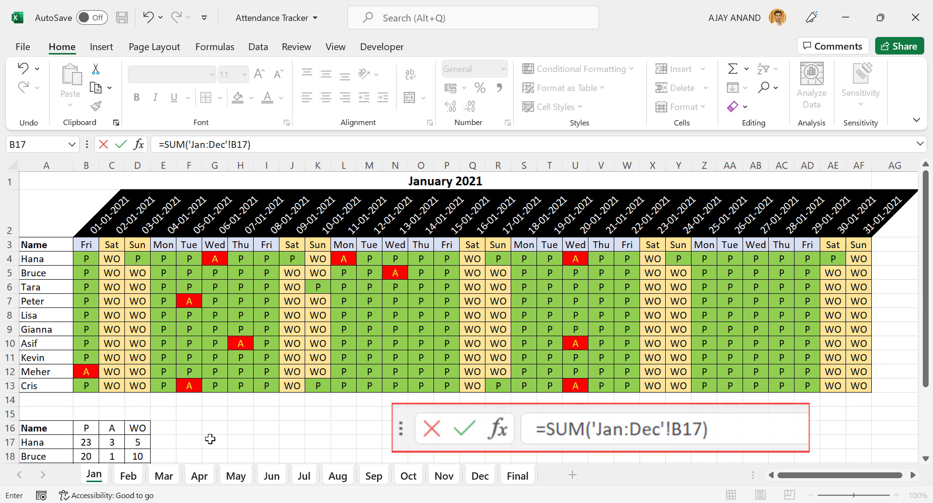
key("Return")
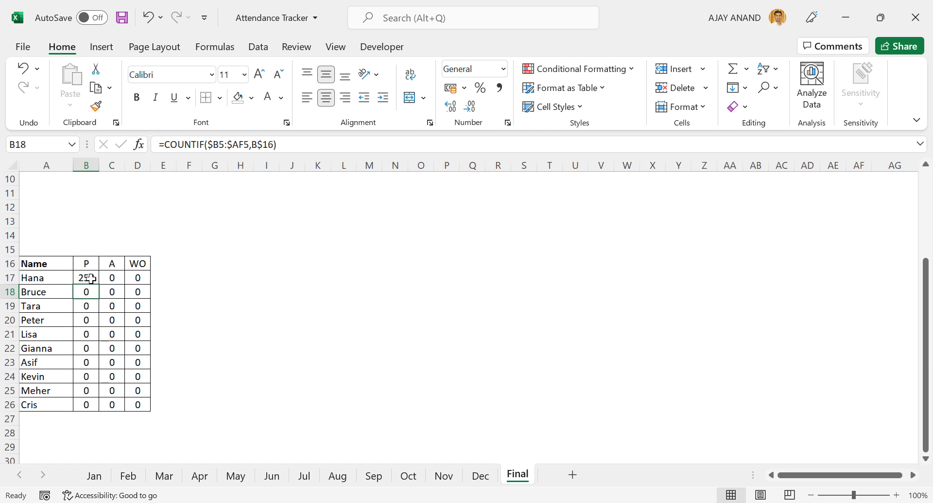
Fill the yearly total formula across and down through D26
left_click(91, 279)
mouse_move(101, 286)
left_mouse_down()
mouse_move(146, 294)
mouse_move(143, 406)
left_mouse_up()
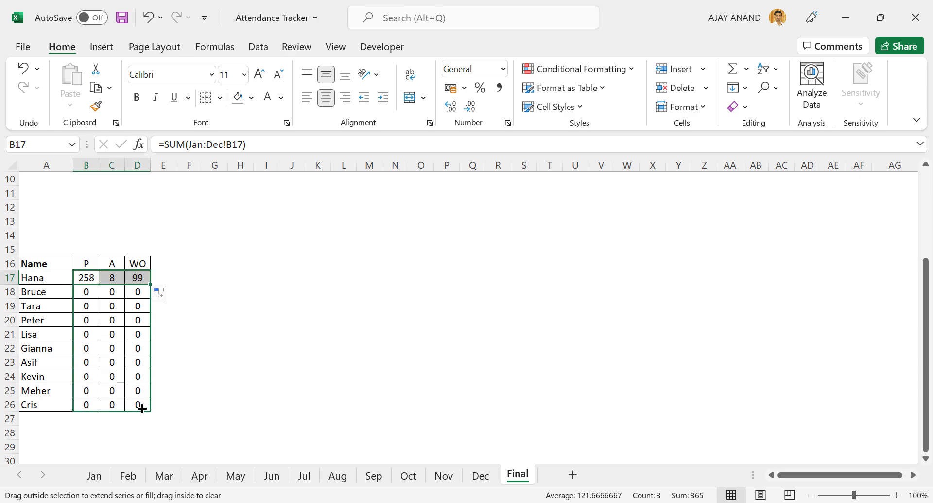
left_click(112, 334)
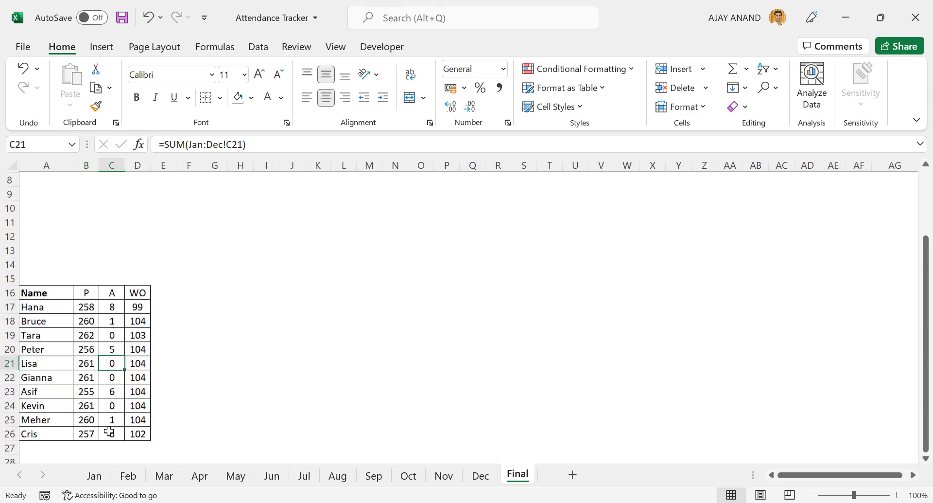
scroll(112, 433, "up", 3)
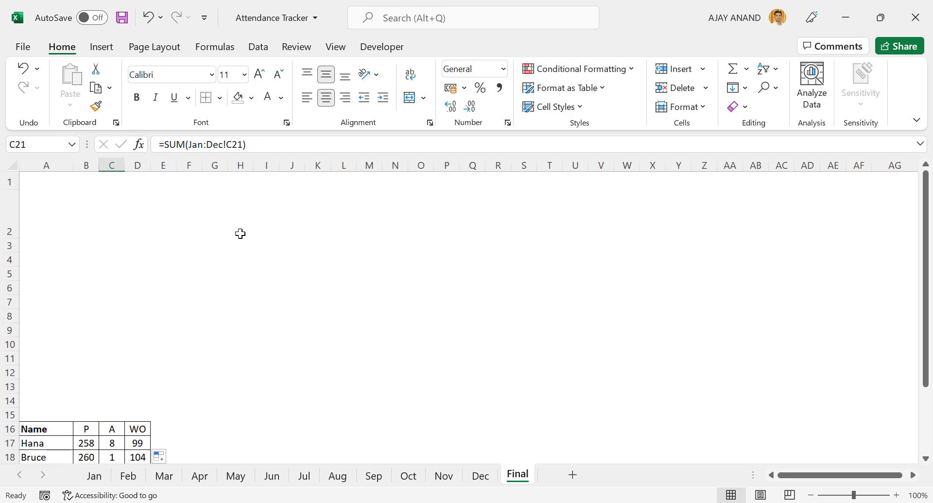
Copy Jan!A1:AF13 and paste it as a Linked Picture at A1 on Final
left_click(94, 476)
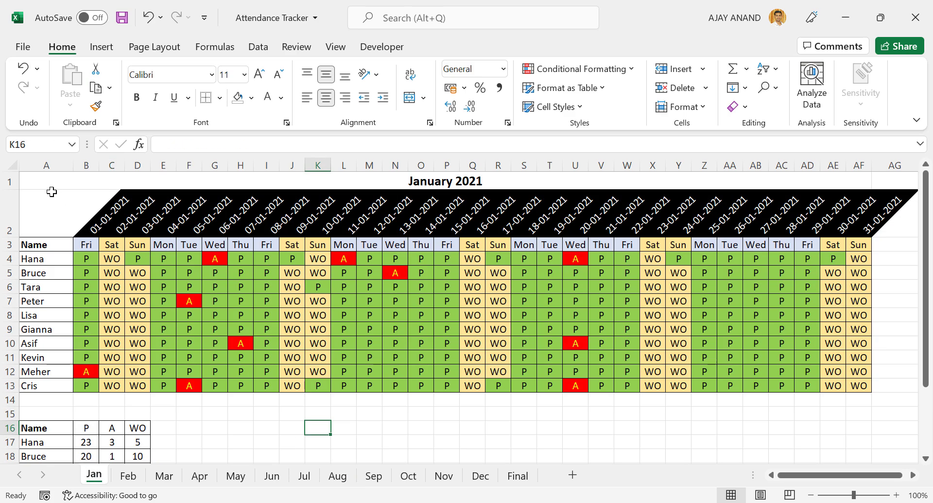
left_click_drag(35, 180, 859, 383)
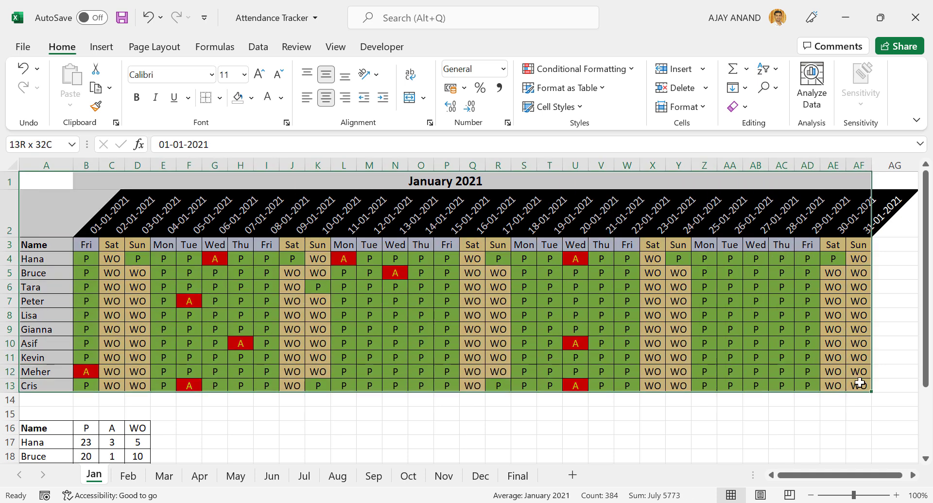
right_click(424, 250)
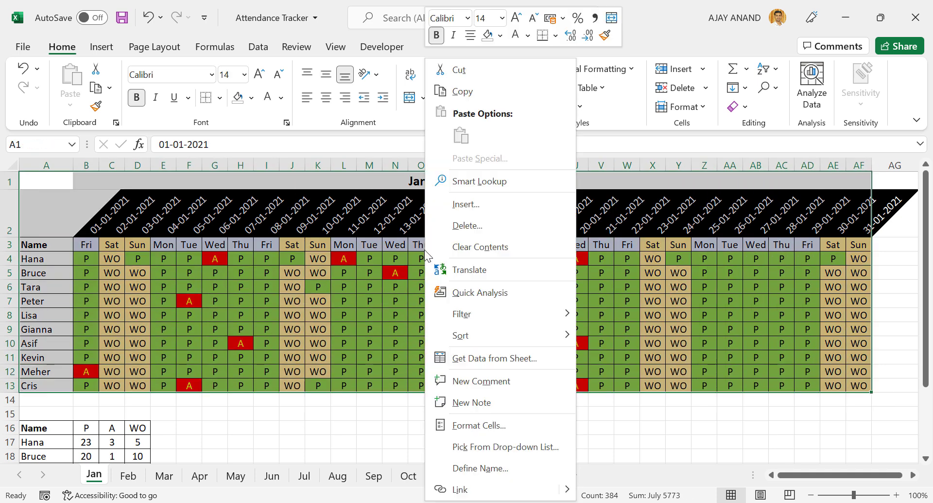
left_click(500, 92)
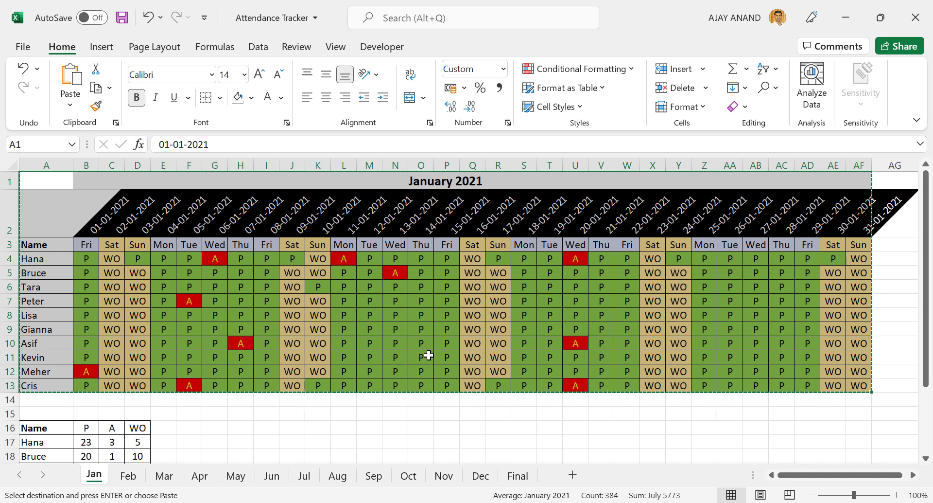
left_click(517, 476)
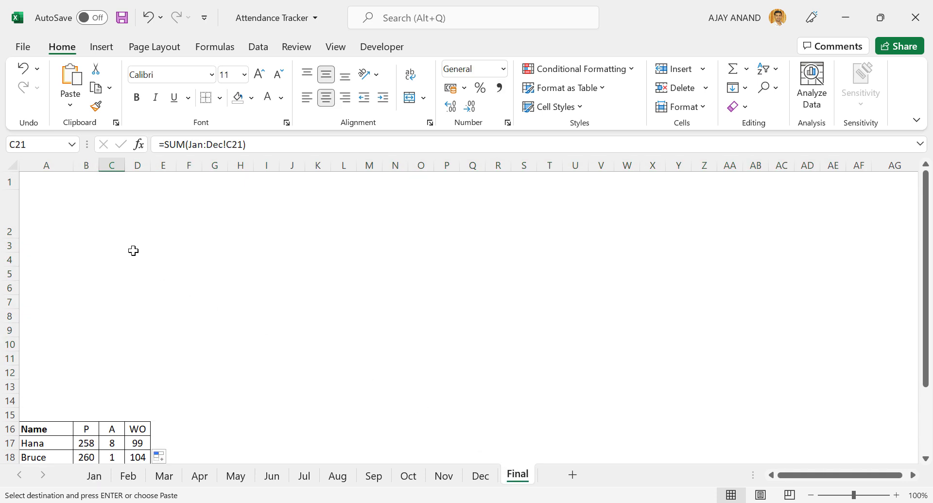
right_click(41, 180)
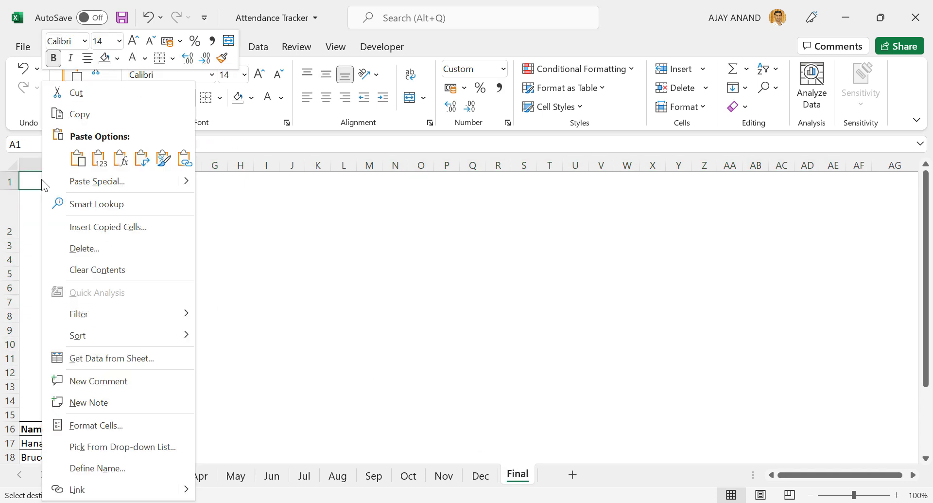
mouse_move(186, 187)
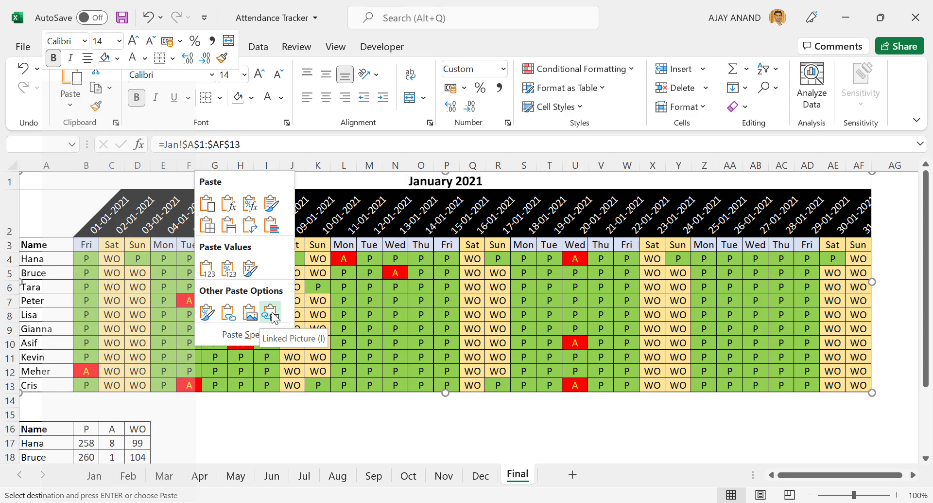
left_click(270, 314)
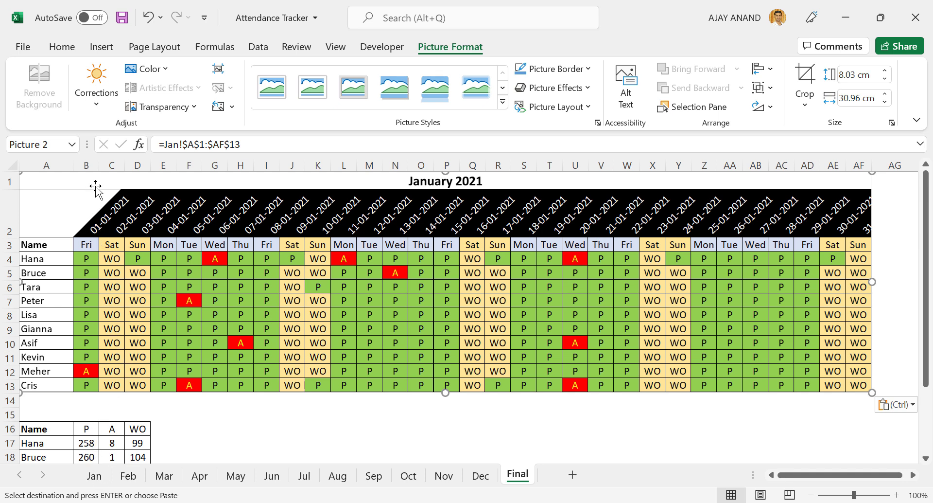
Change the picture's link to =Feb!$A$1:$AF$13 so it shows February
double_click(171, 145)
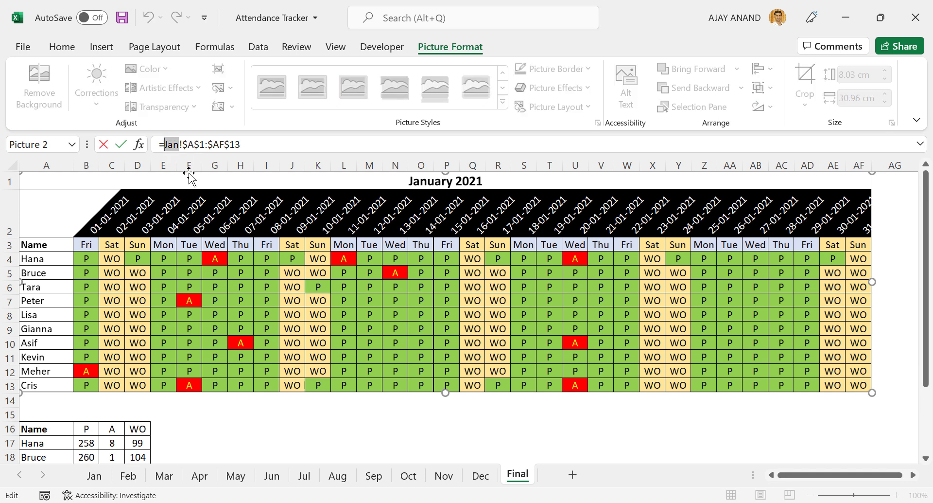
type("Feb")
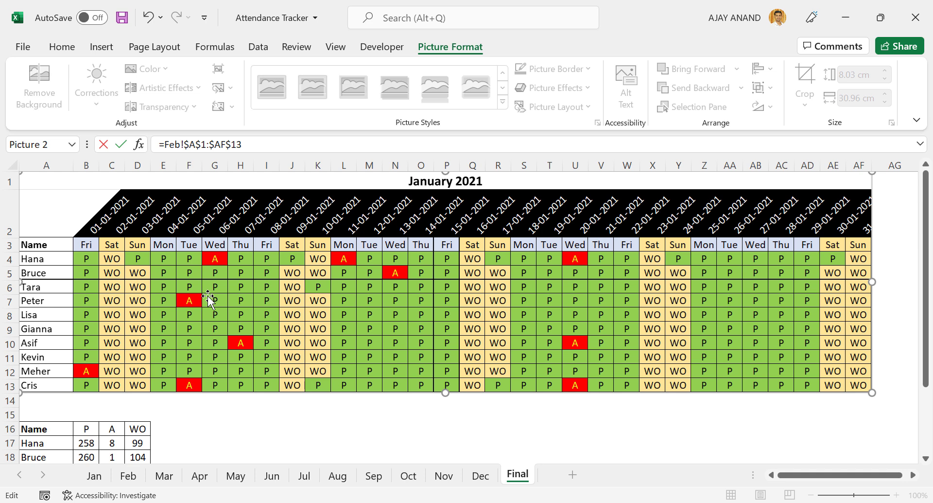
key("Return")
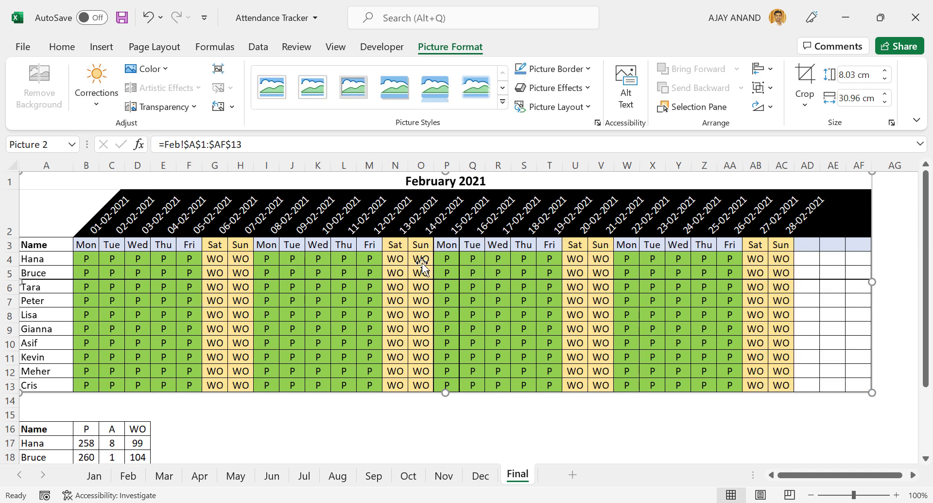
Set the first employee's 02-02-2021 entry (Feb C4) to A and check Final's totals (257 P, 9 A)
left_click(128, 475)
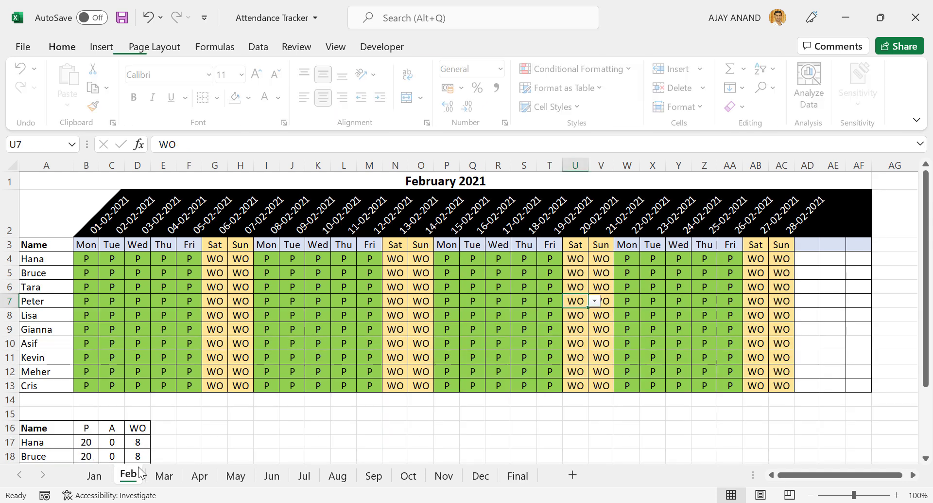
left_click(119, 260)
left_click(132, 259)
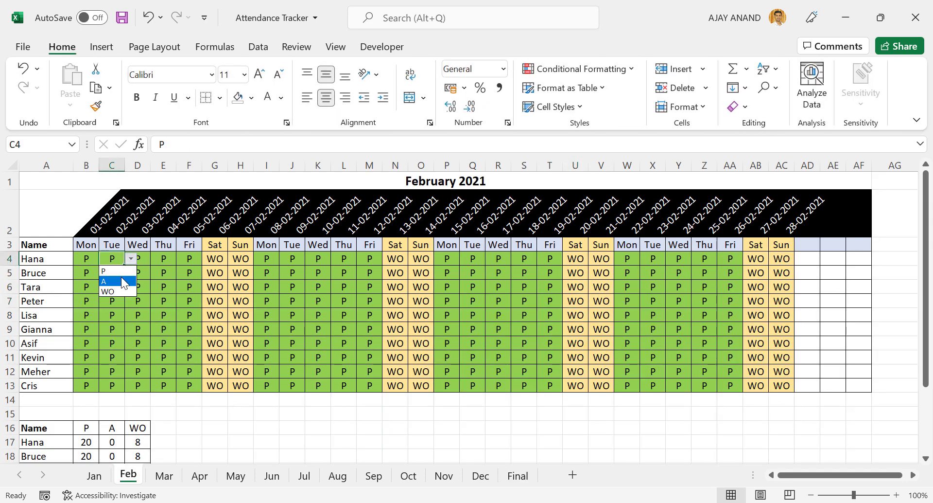
left_click(119, 278)
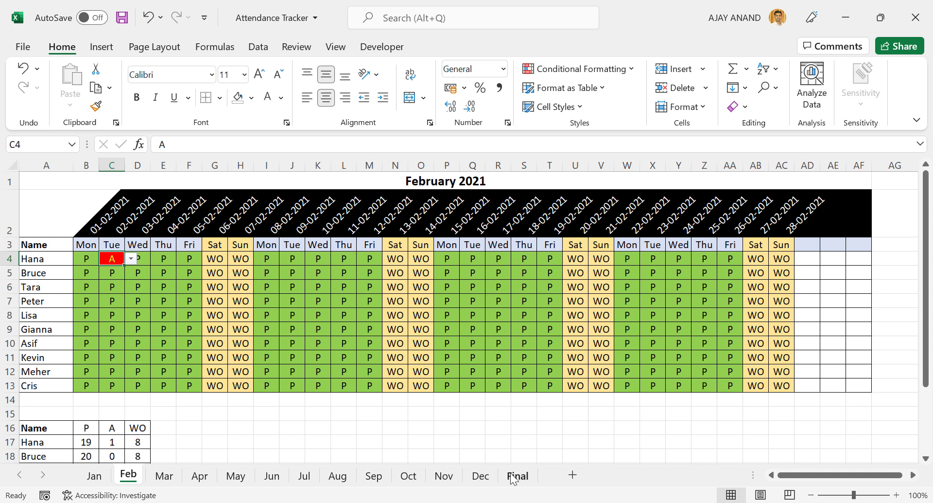
left_click(518, 476)
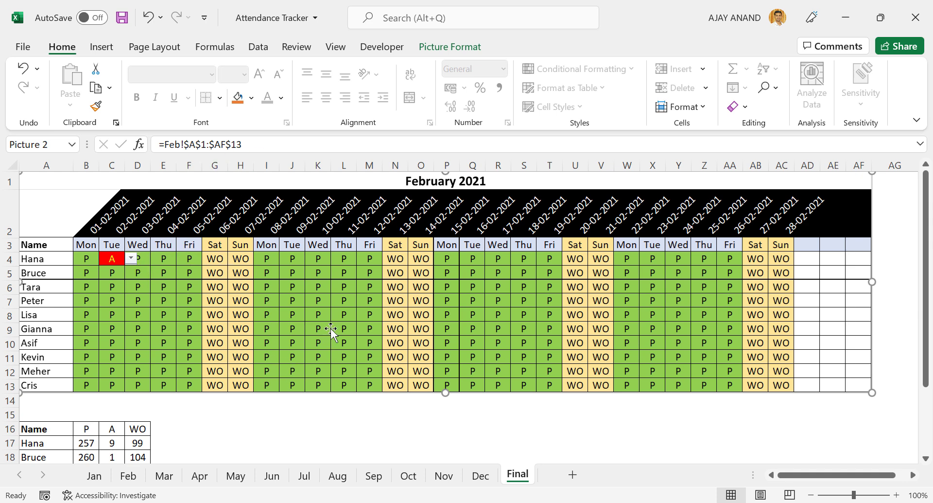
scroll(275, 366, "down", 1)
Label cell G16 as 'Month' on the Final sheet
left_click(215, 349)
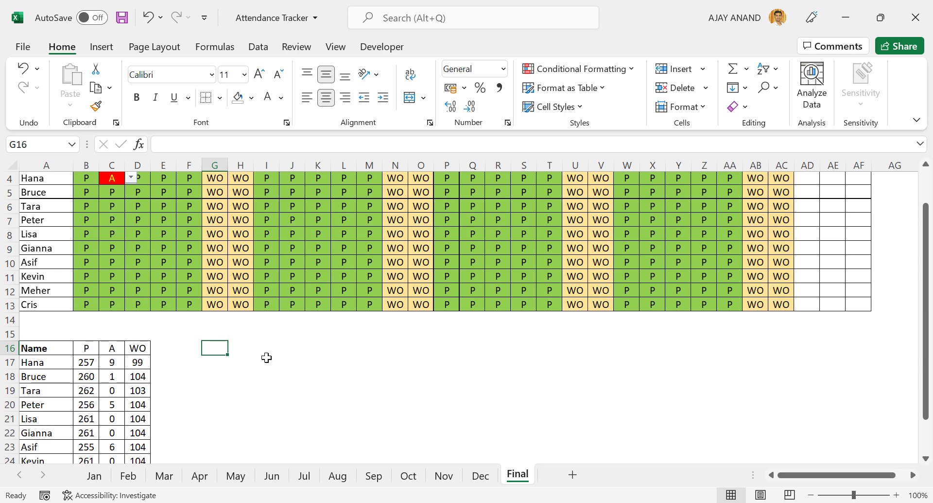
type("Month")
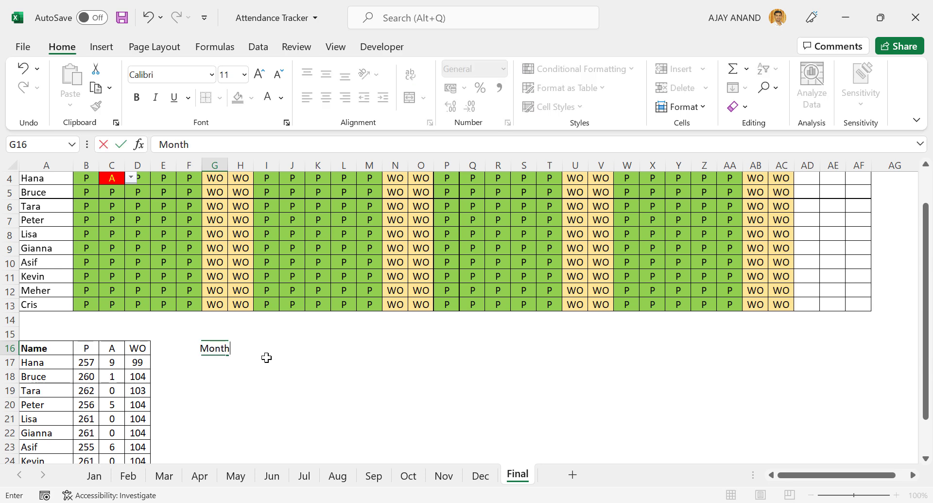
left_click(267, 357)
Enter Jan in O16 and fill the months down to Dec in O27
left_click(421, 350)
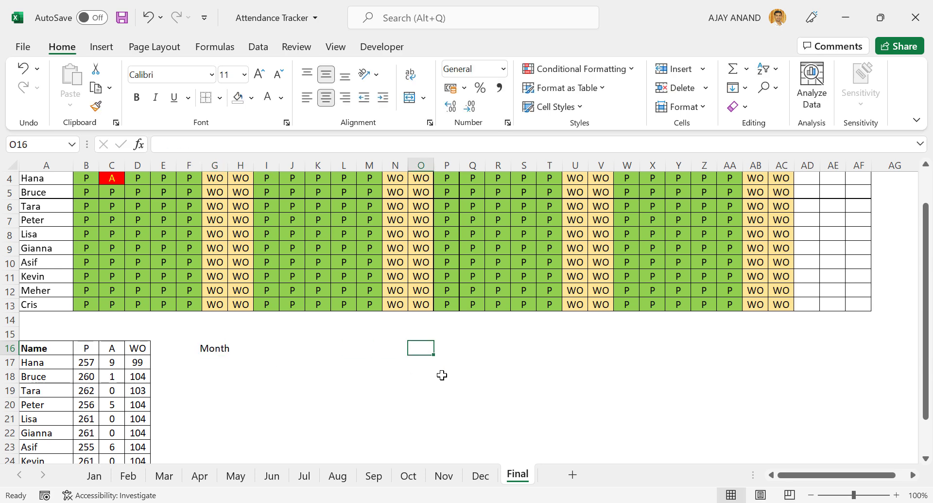
type("Jan")
key("Return")
scroll(452, 365, "down", 1)
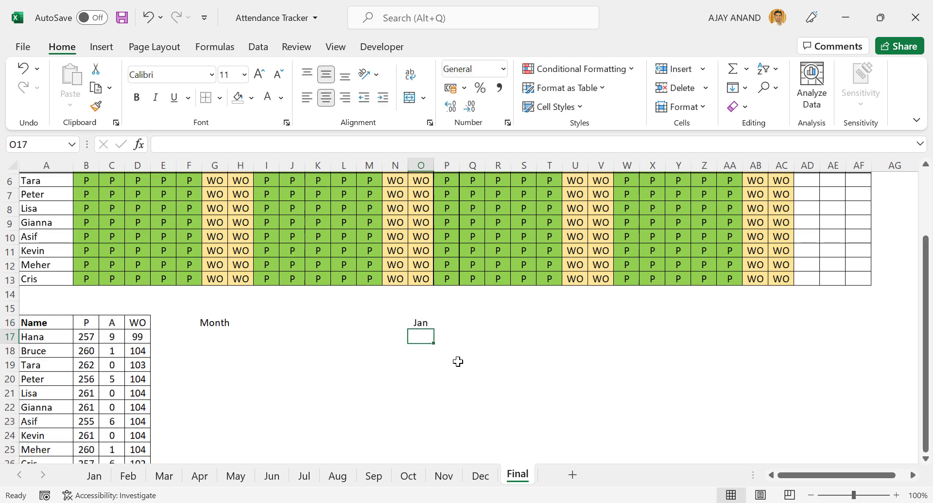
left_click(428, 316)
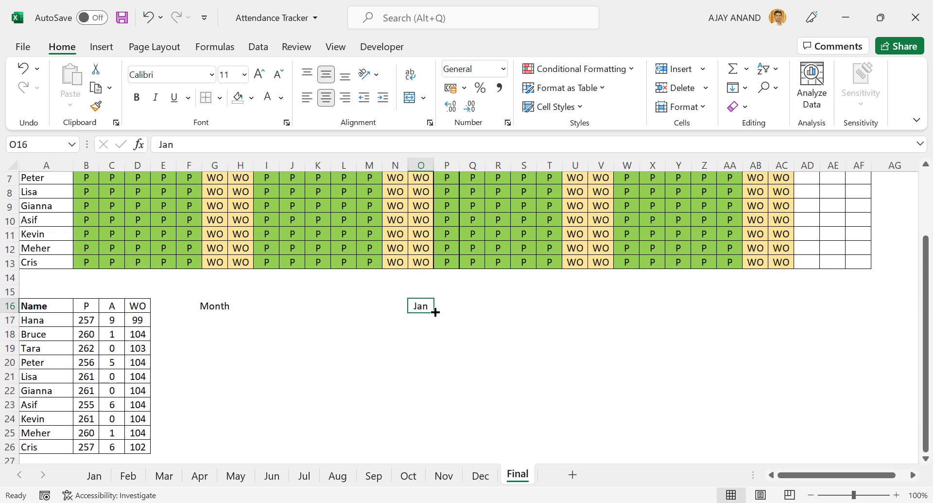
left_click_drag(436, 312, 430, 462)
scroll(464, 374, "up", 1)
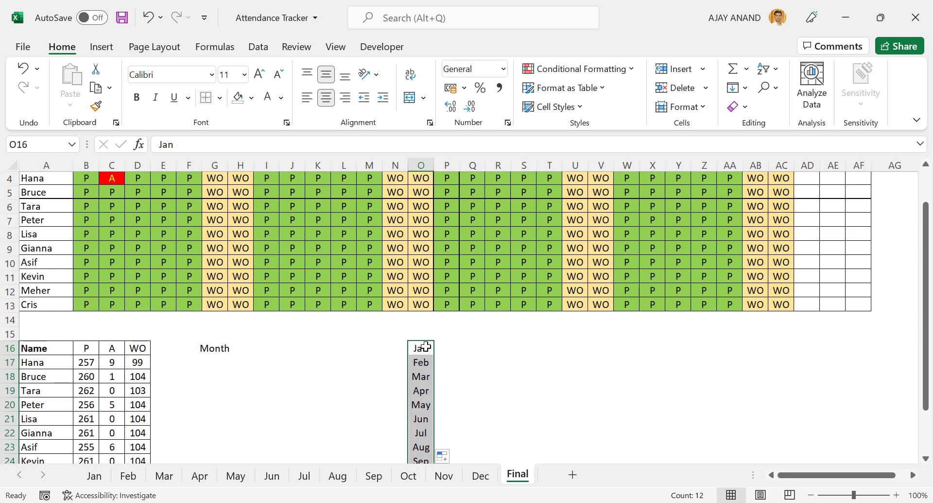
left_click(271, 347)
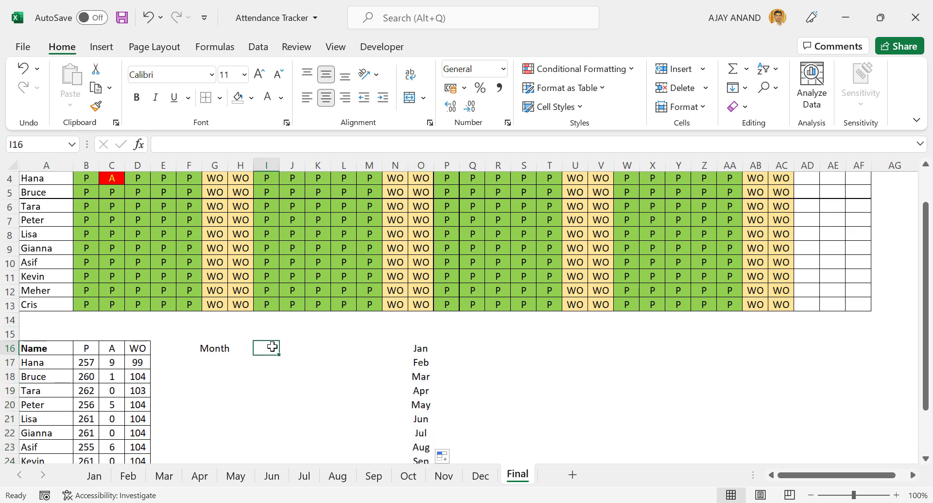
left_click(265, 52)
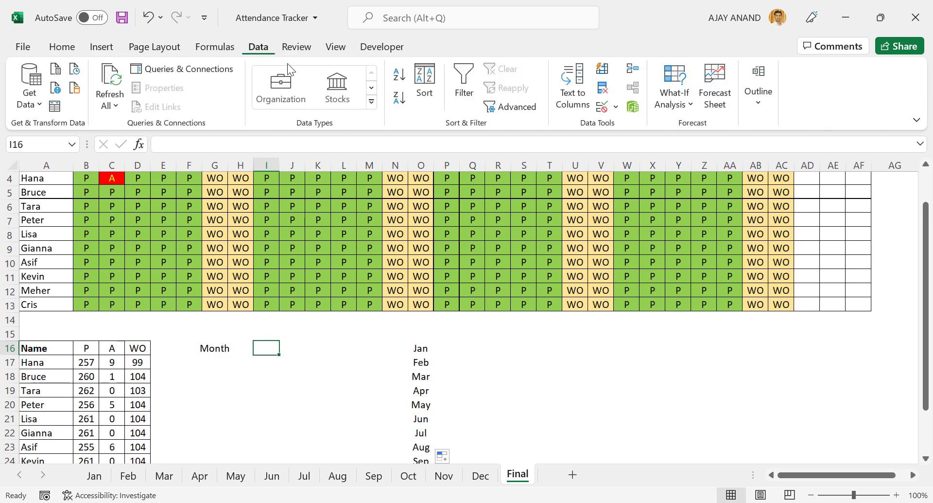
Add List data validation to I16 with source $O$16:$O$27
left_click(614, 106)
left_click(625, 135)
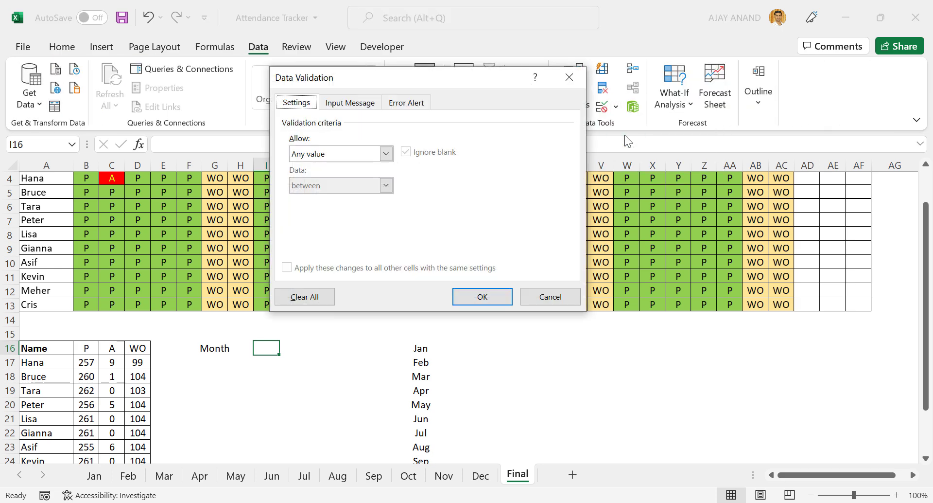
left_click(386, 154)
left_click(349, 200)
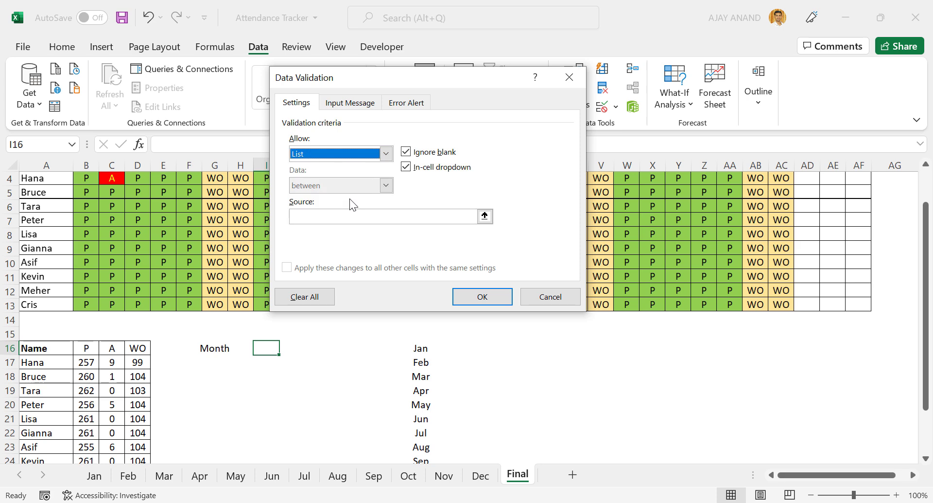
left_click(325, 215)
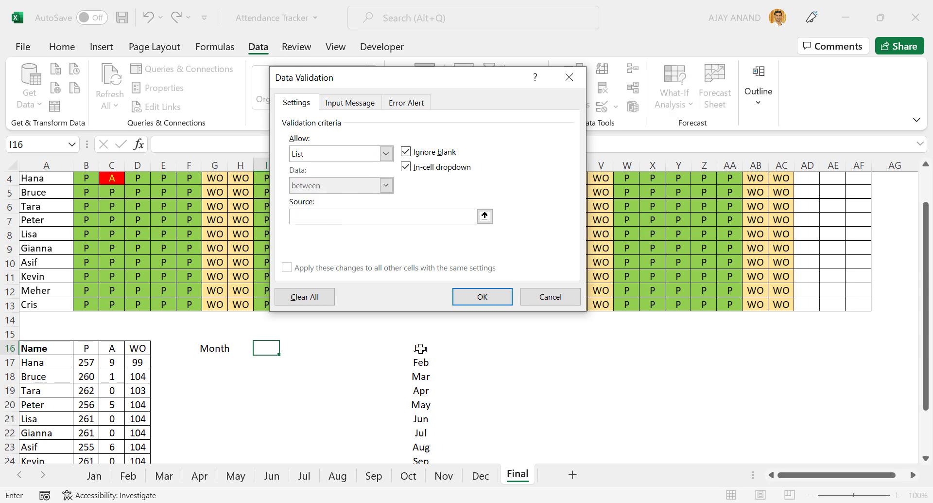
left_click_drag(420, 348, 426, 447)
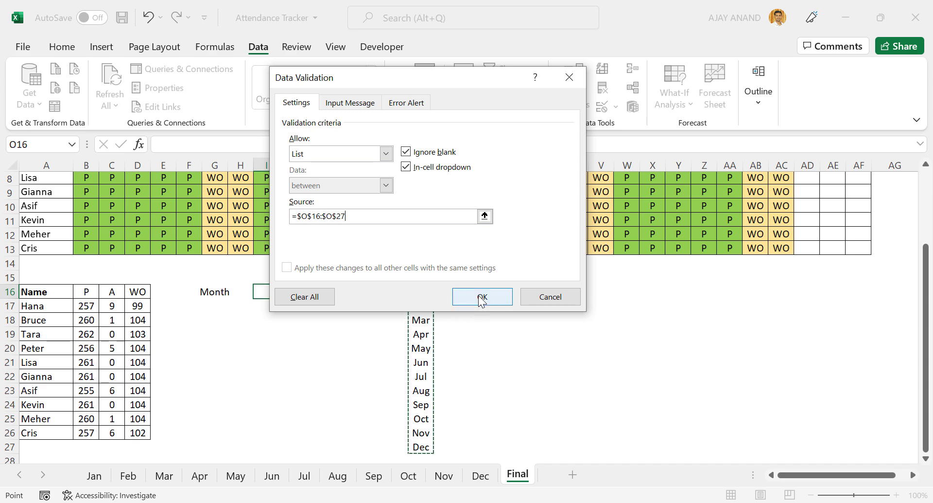
left_click(481, 297)
Choose Mar from the new I16 month dropdown
left_click(286, 292)
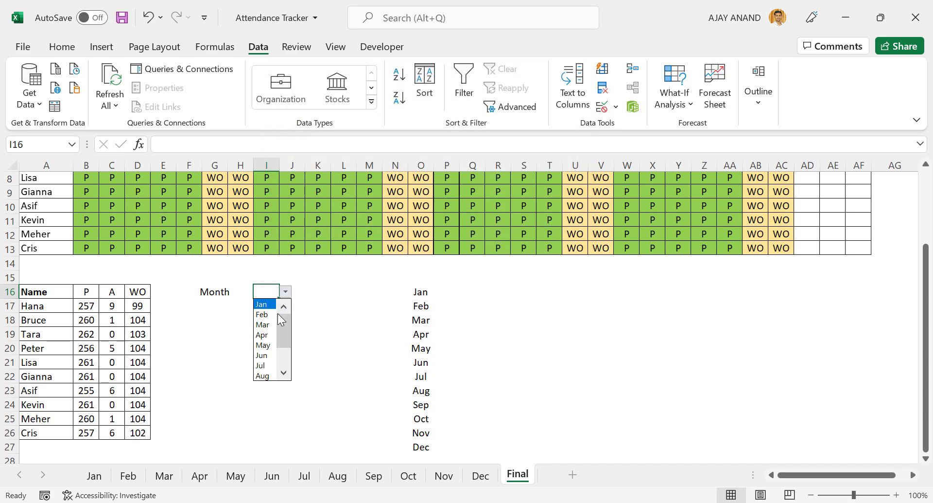
left_click(265, 324)
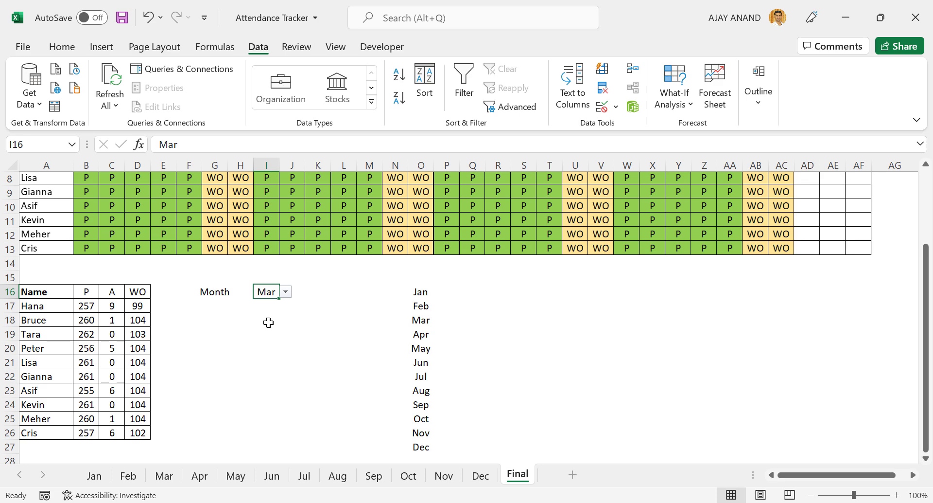
scroll(268, 323, "up", 1)
left_click_drag(214, 331, 245, 334)
Merge and center the Month label across G16:H16 and fill it pale gold
scroll(251, 350, "up", 1)
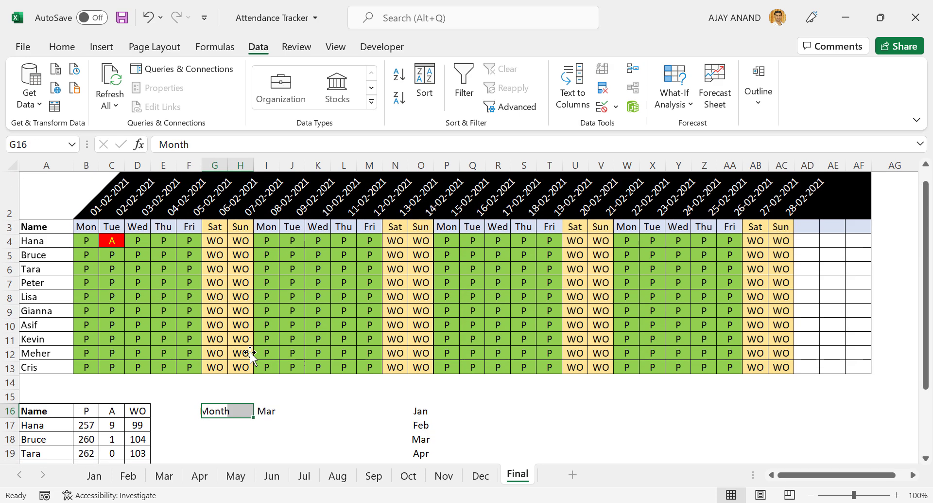
left_click(62, 46)
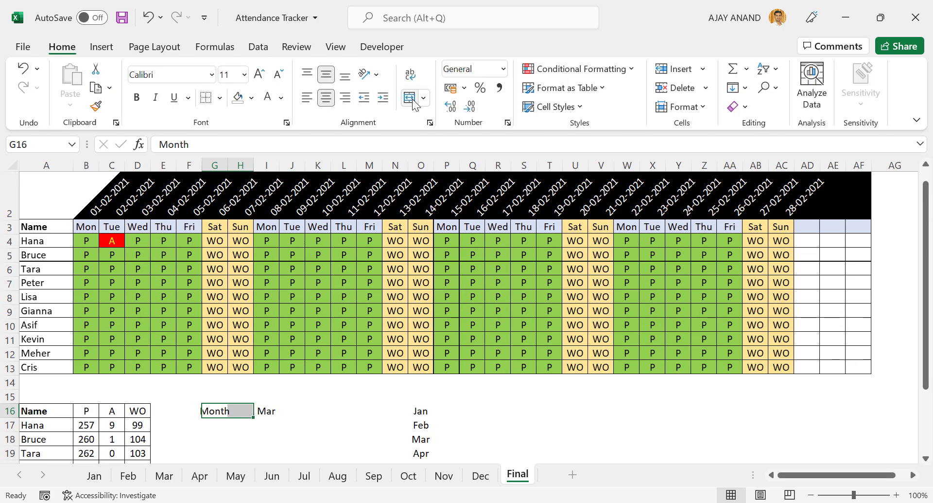
left_click(409, 99)
left_click(252, 102)
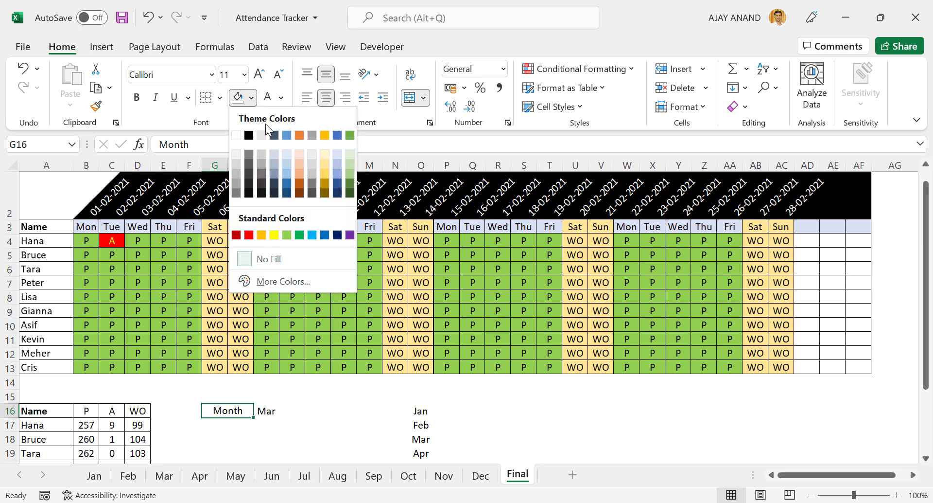
left_click(324, 164)
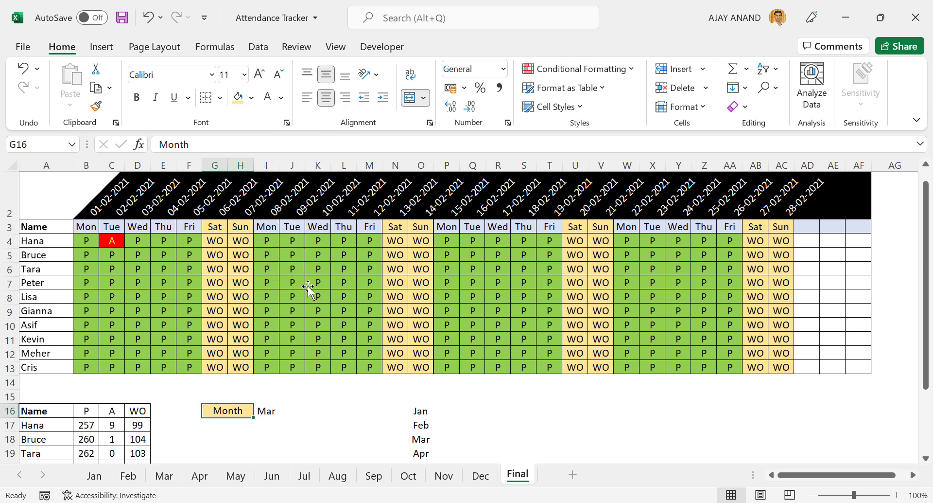
Apply All Borders to the Month label and Mar cell, G16:I16
left_click_drag(236, 414, 266, 411)
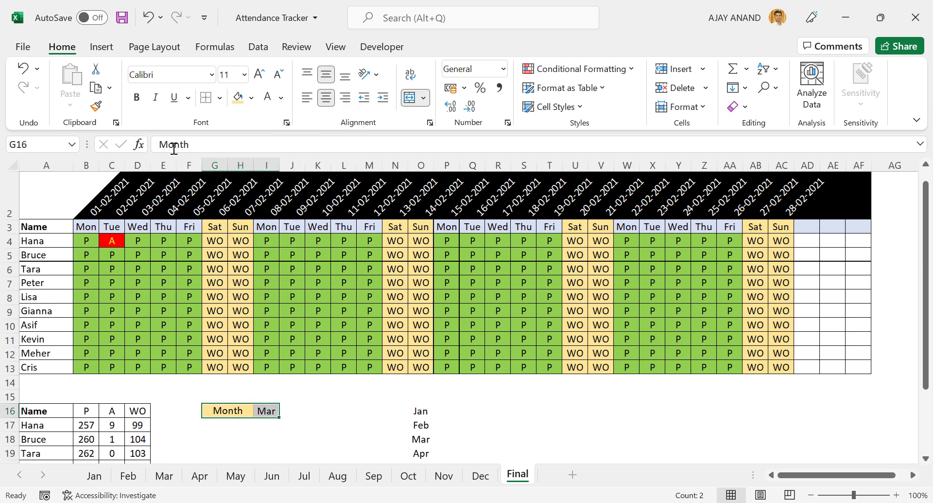
left_click(219, 97)
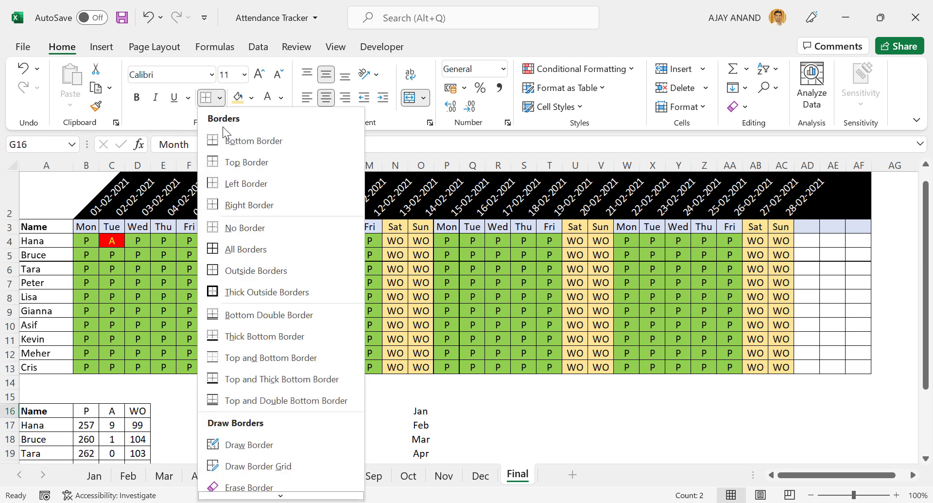
left_click(231, 248)
left_click(318, 424)
Open the I16 month list to test it, closing it without changing Mar
scroll(377, 411, "up", 1)
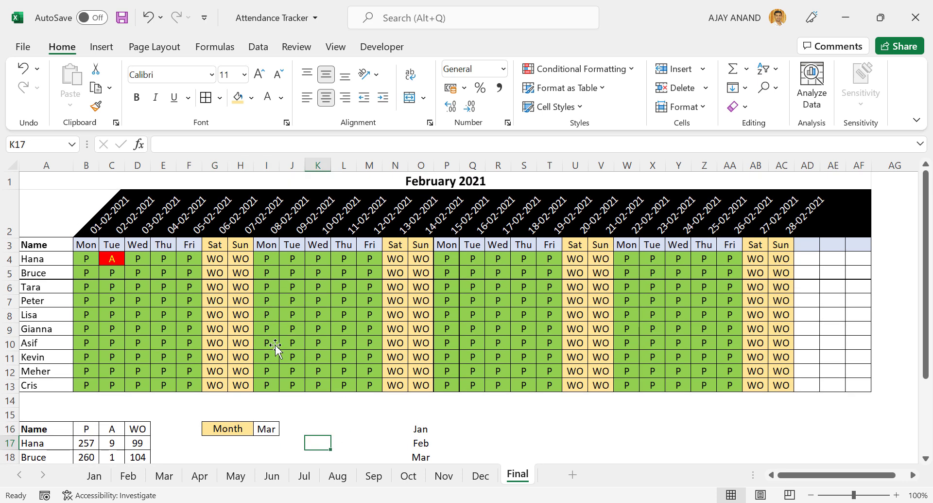
left_click(270, 429)
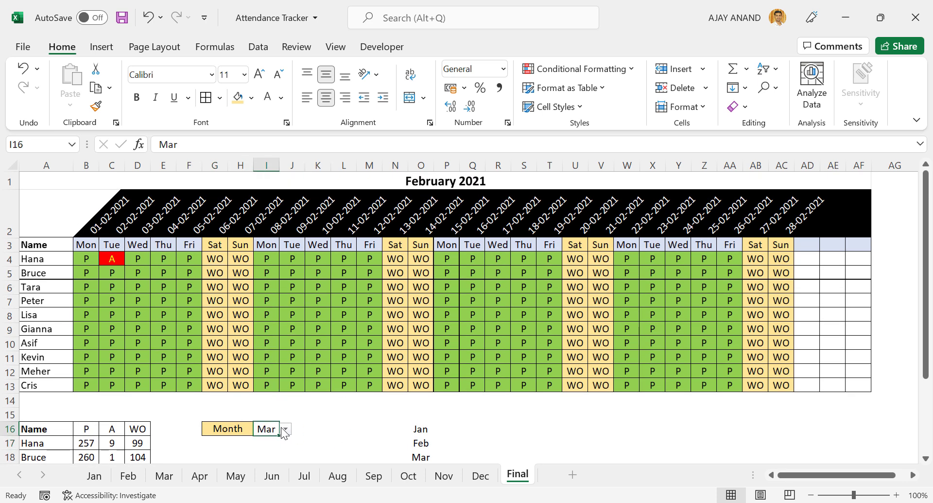
left_click(286, 428)
scroll(279, 384, "down", 2)
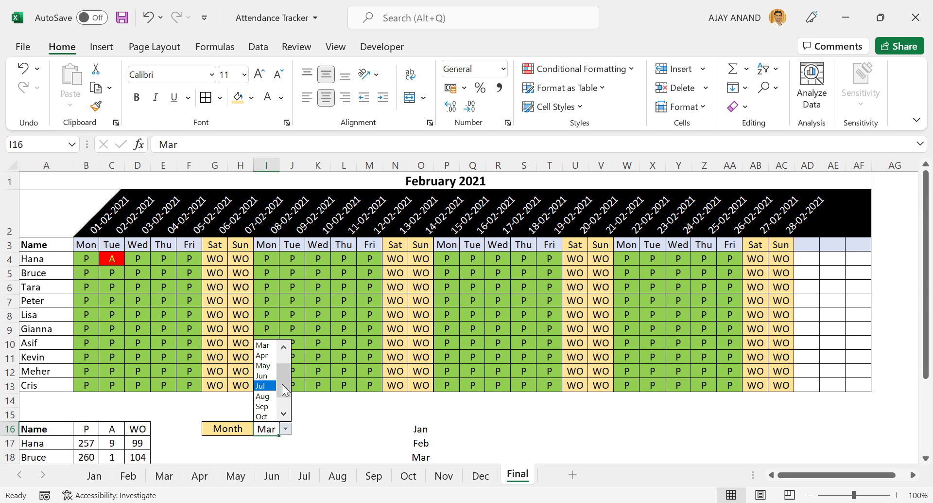
key("Escape")
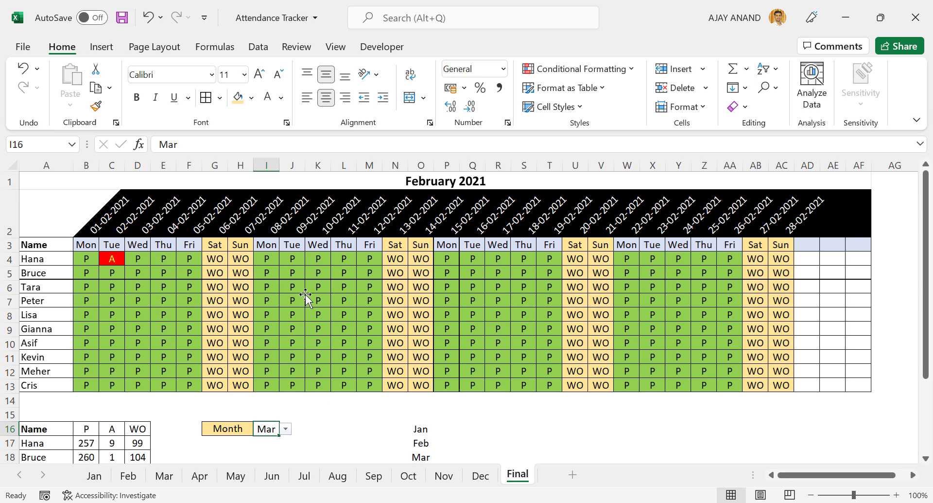
left_click(219, 236)
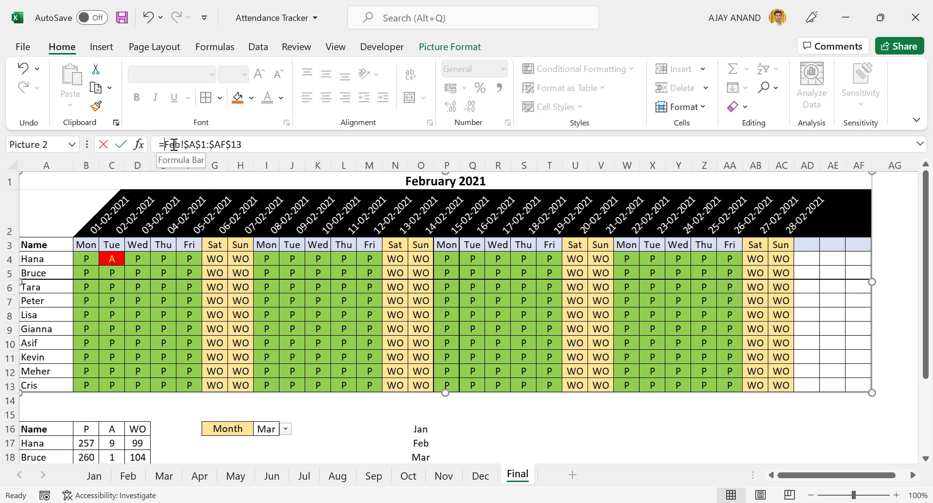
Copy the linked picture's source reference Feb!$A$1:$AF$13 from the formula bar
left_click_drag(166, 146, 241, 145)
right_click(232, 144)
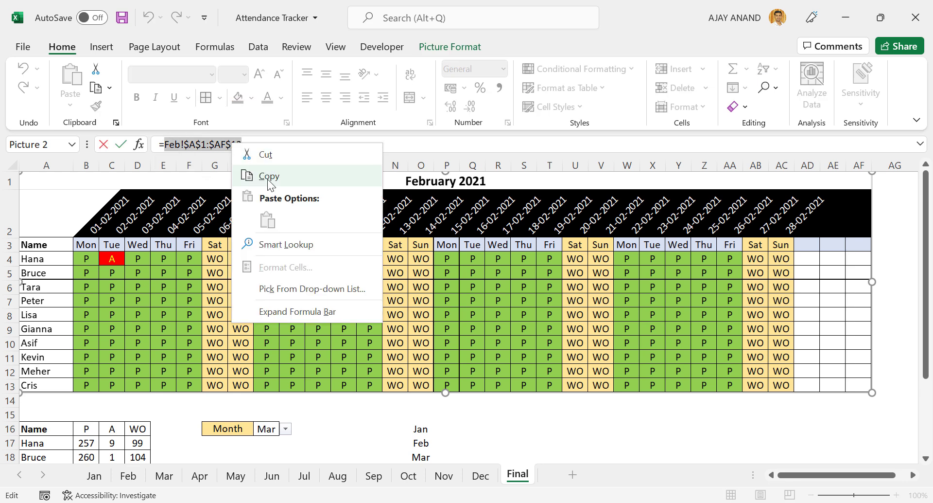
left_click(268, 176)
key("Escape")
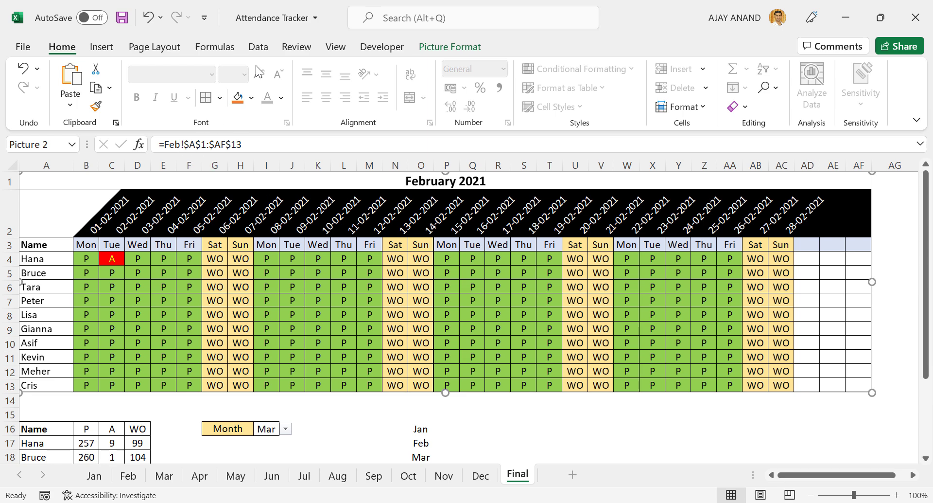
left_click(232, 49)
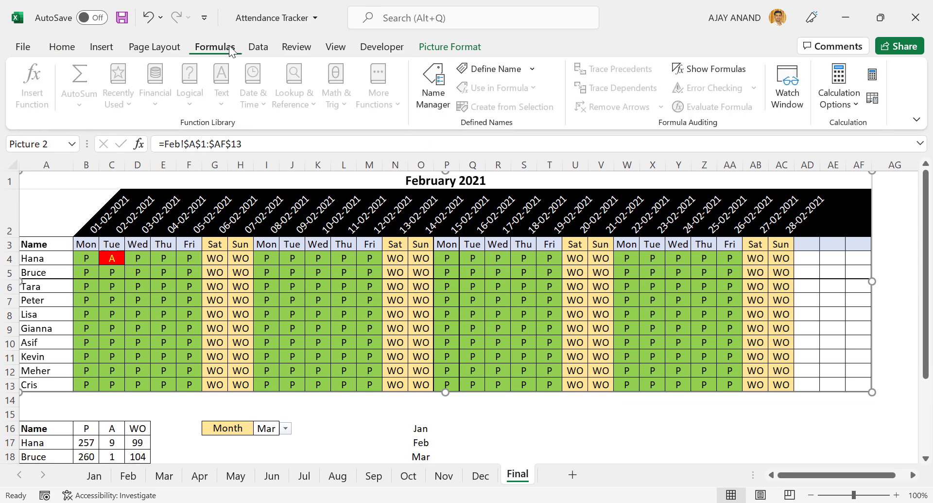
Start a new name called Month, pasting the copied Feb!$A$1:$AF$13 reference into Refers to
left_click(441, 107)
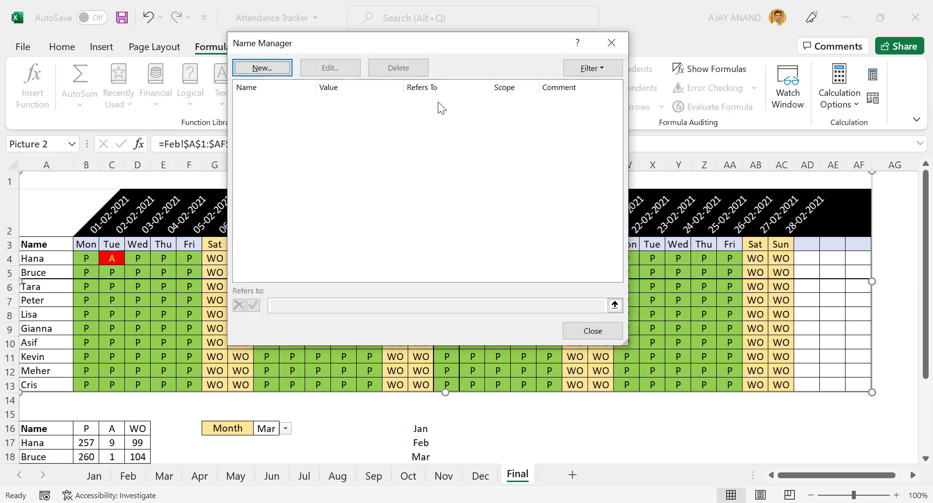
left_click(283, 76)
type("Month")
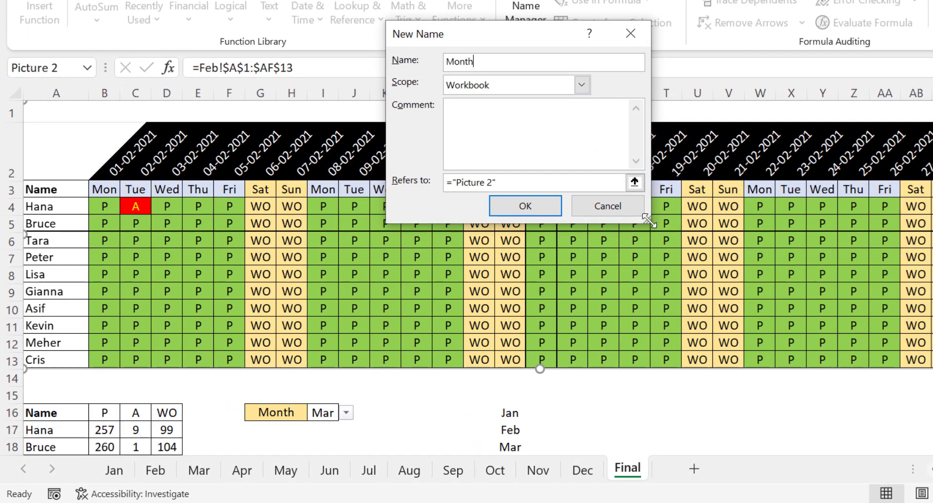
left_click_drag(648, 221, 822, 305)
left_click_drag(530, 266, 446, 267)
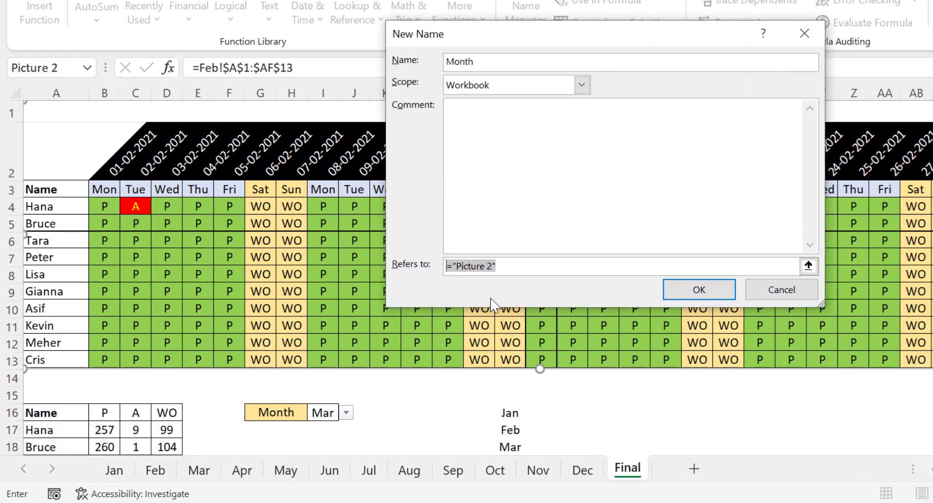
key("BackSpace")
type("=INDIRECT(")
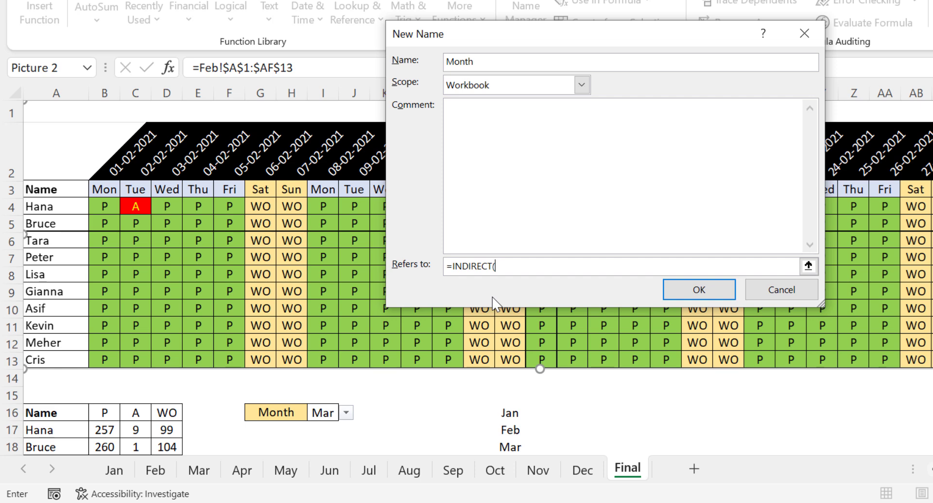
right_click(516, 266)
left_click(557, 316)
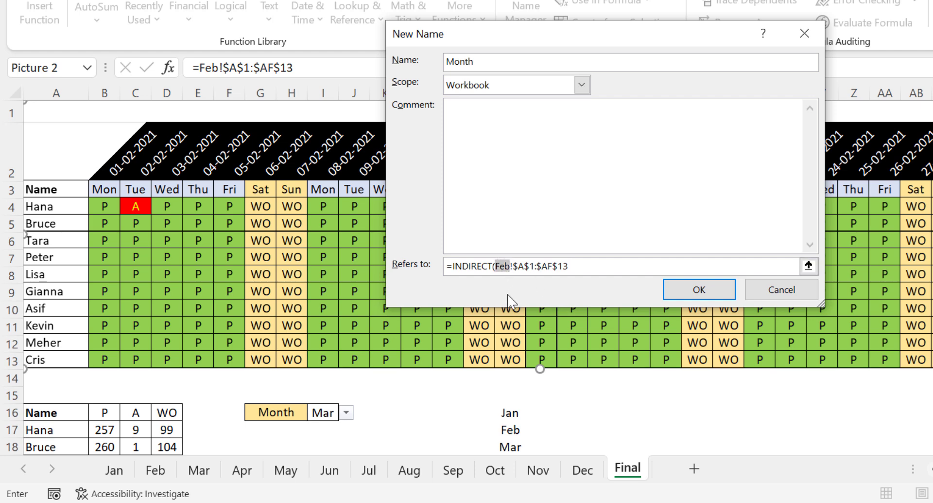
Finish Month as =INDIRECT(Final!$I$16&"!$A$1:$AF$13"), save it, and close Name Manager
key("BackSpace")
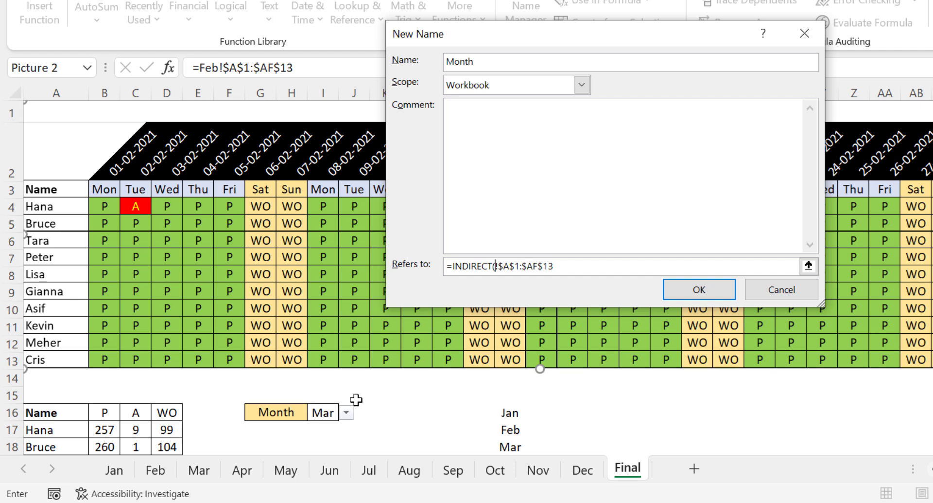
left_click(323, 412)
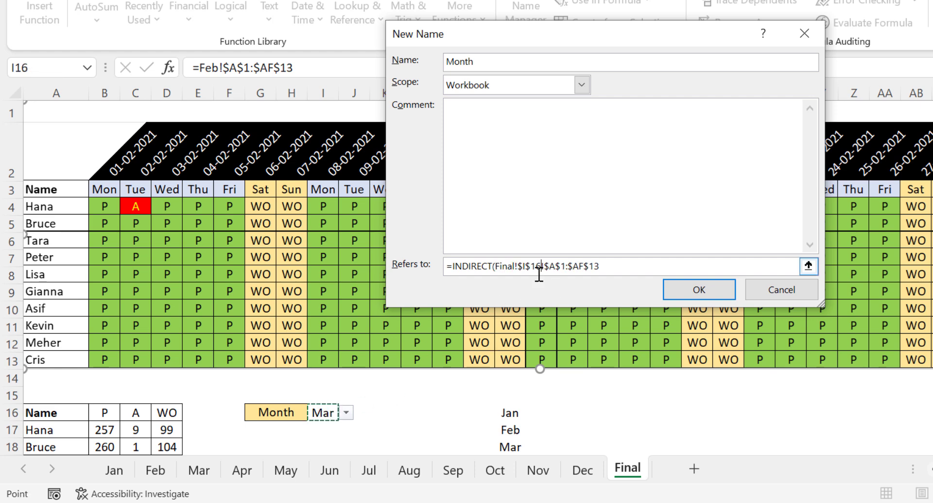
type("&")
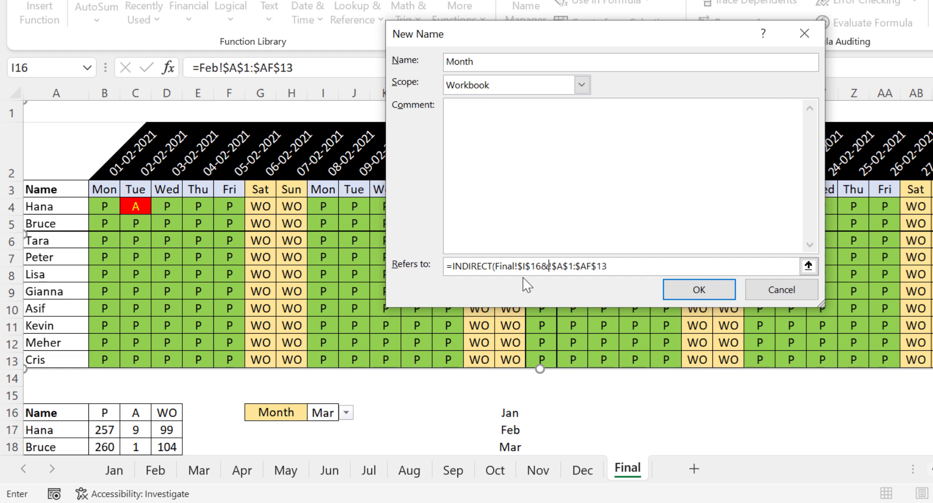
type("\"")
left_click(621, 270)
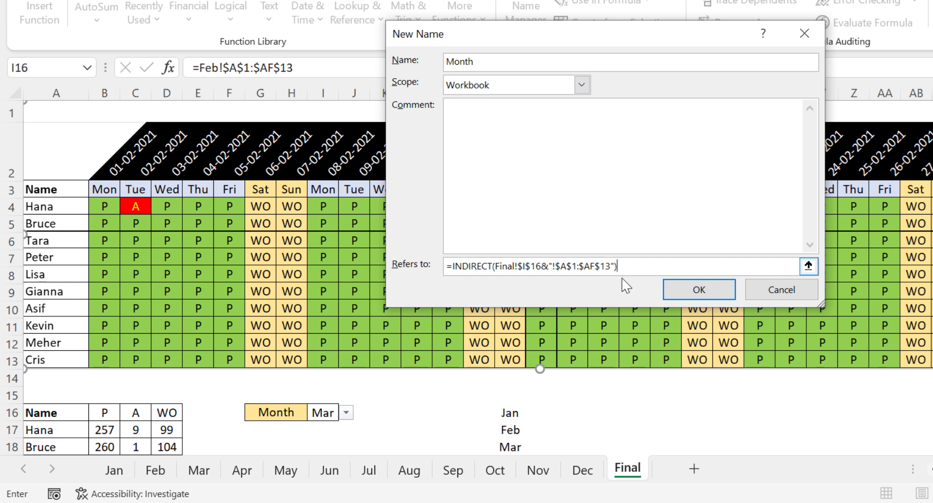
left_click(698, 297)
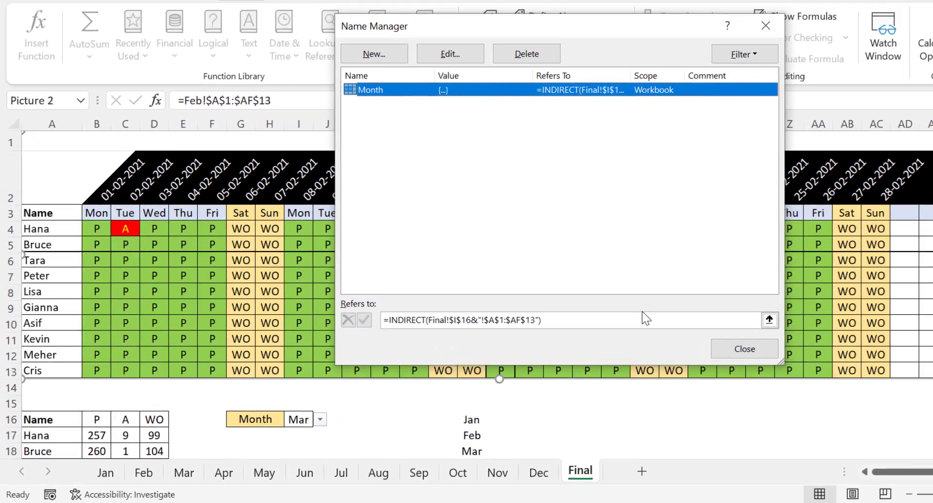
left_click(652, 368)
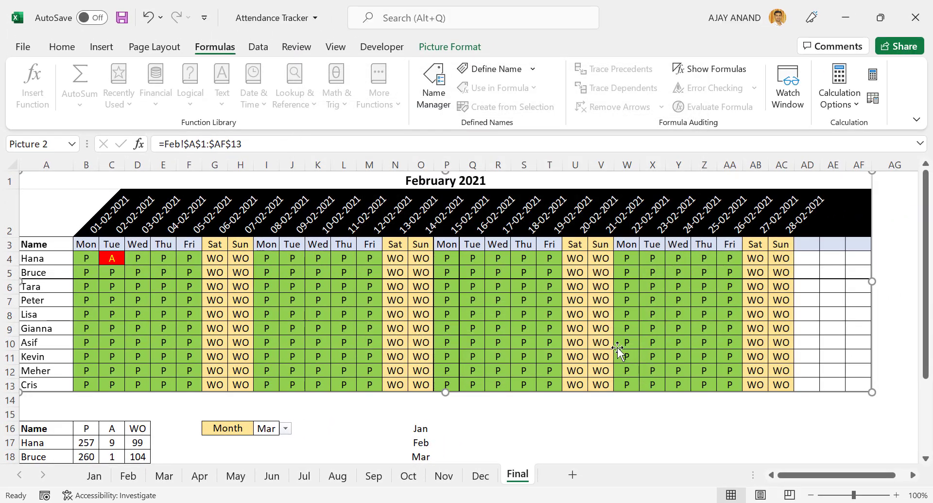
Replace the picture's Feb!$A$1:$AF$13 link with =Month so it shows March 2021
left_click(351, 414)
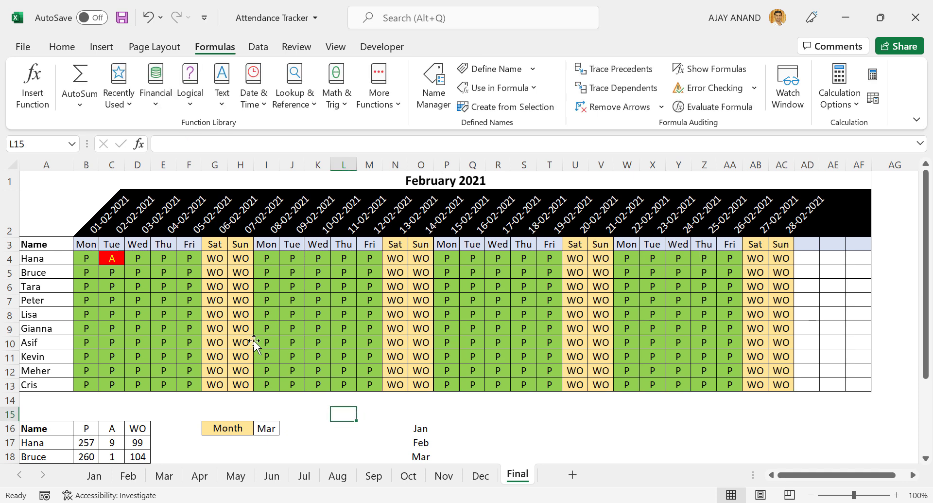
left_click(254, 341)
double_click(170, 144)
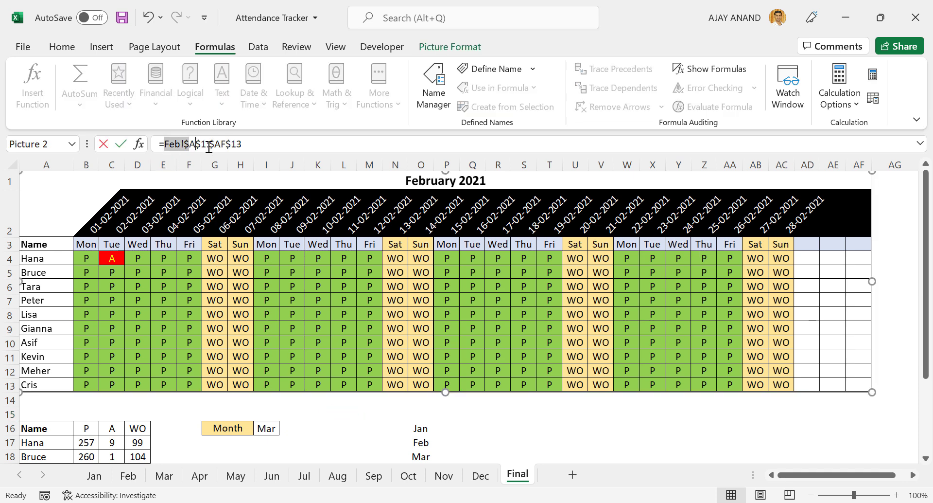
left_click_drag(209, 147, 261, 146)
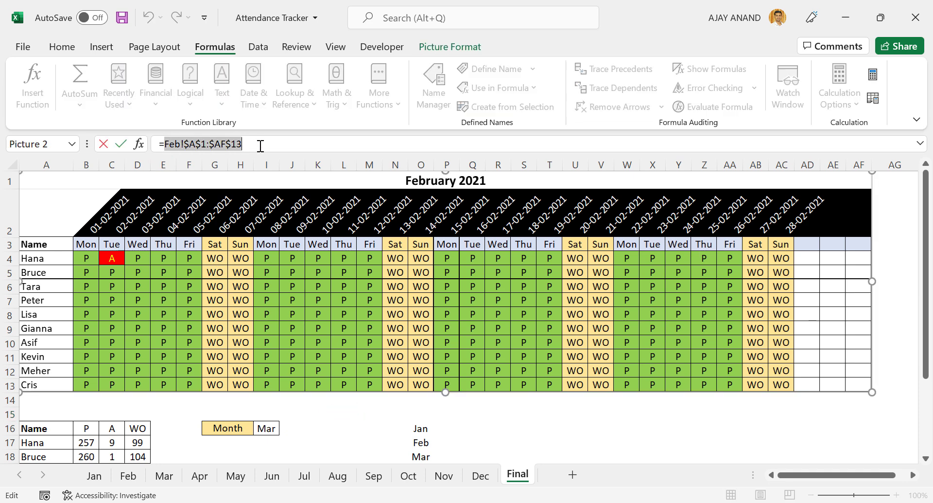
key("BackSpace")
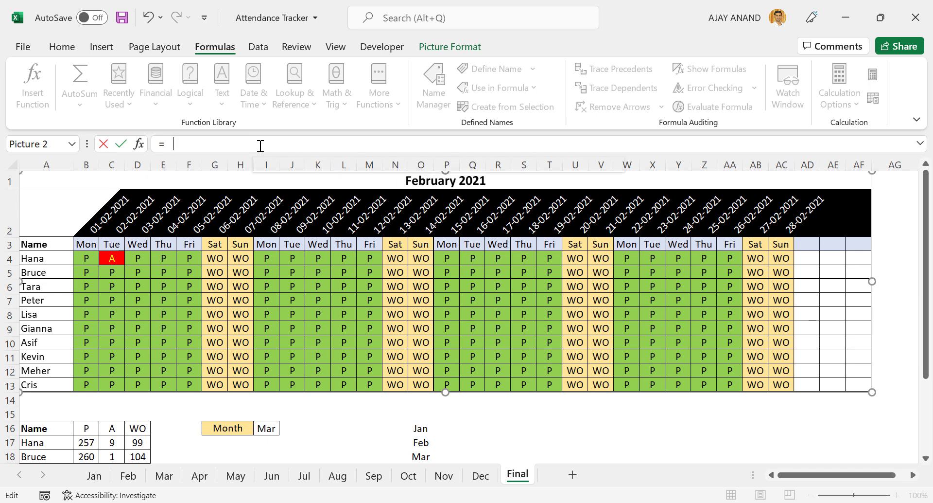
type("Mon")
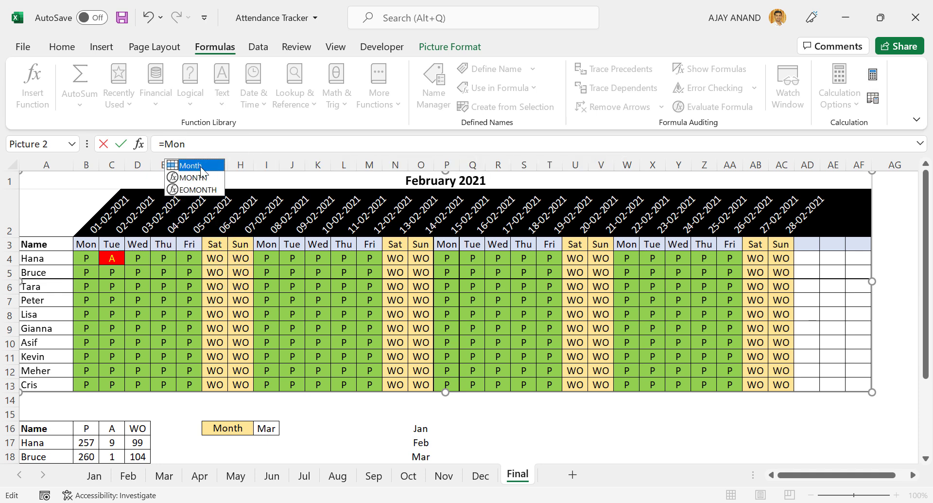
key("Tab")
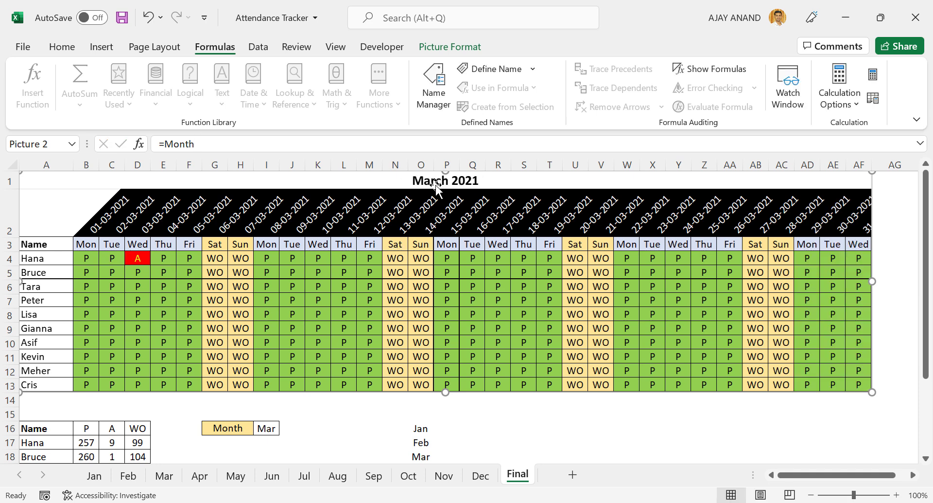
Test the I16 dropdown by choosing Jun, then Dec, then Jan
left_click(267, 428)
left_click(285, 427)
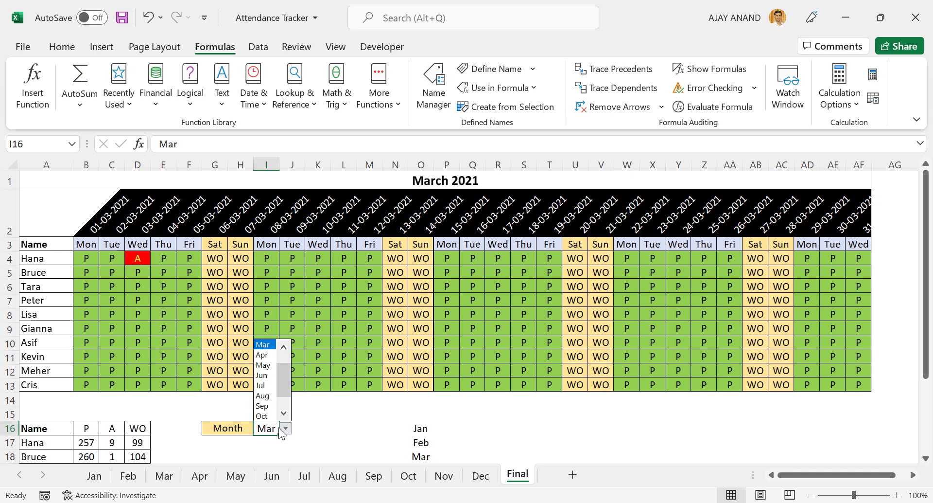
left_click(267, 375)
left_click(285, 428)
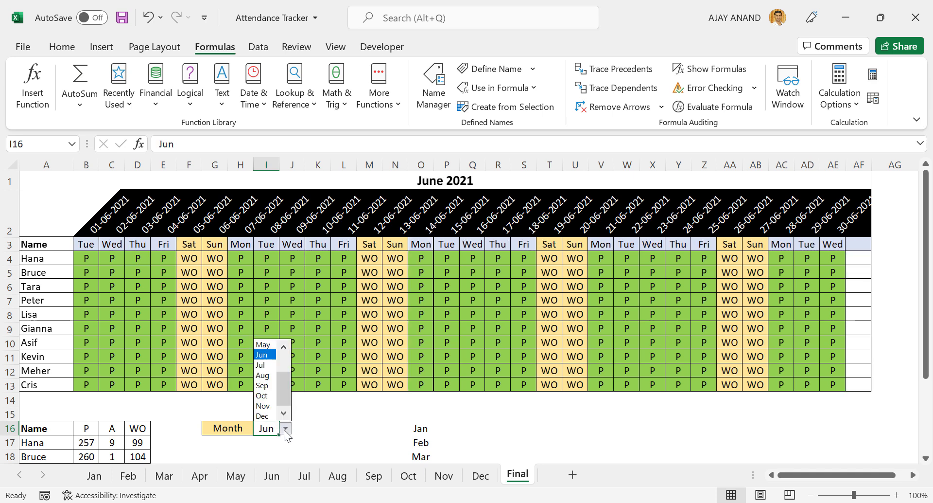
left_click(265, 415)
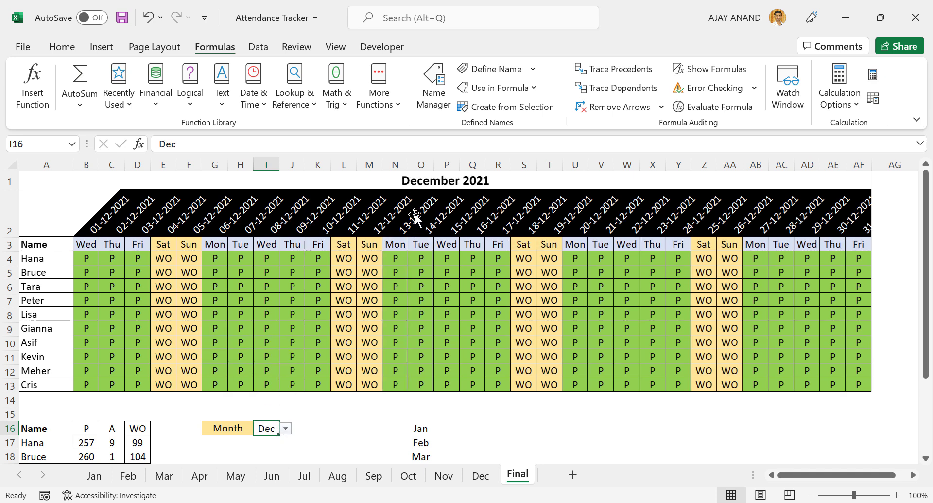
left_click(285, 429)
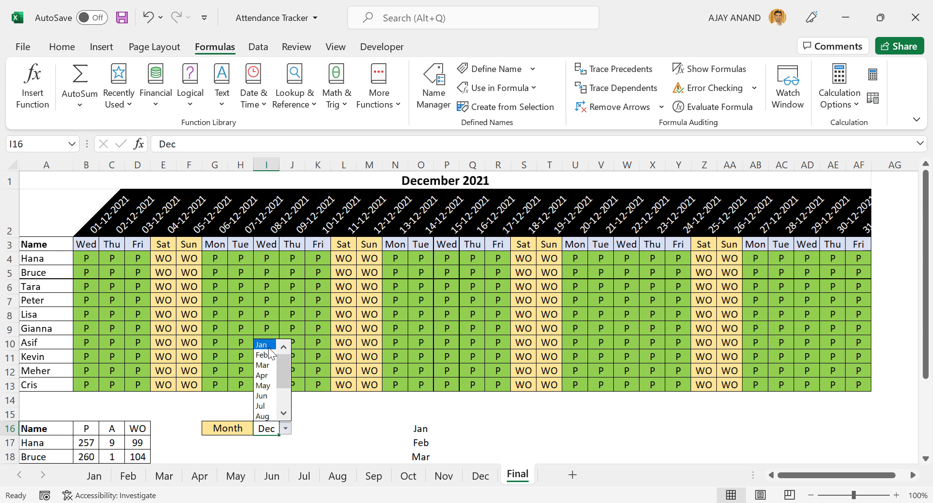
left_click(263, 344)
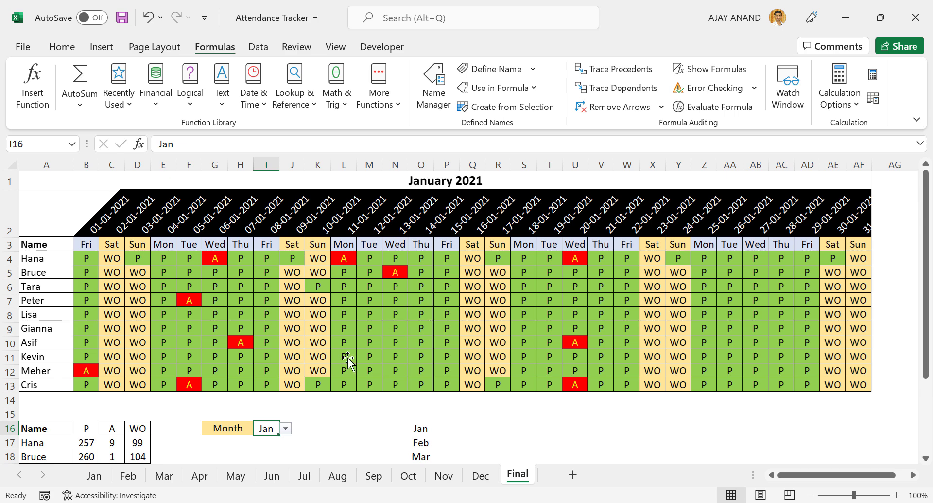
Check the Jan, Feb and Mar sheets, then set Final's month dropdown to May
left_click(95, 476)
left_click(128, 477)
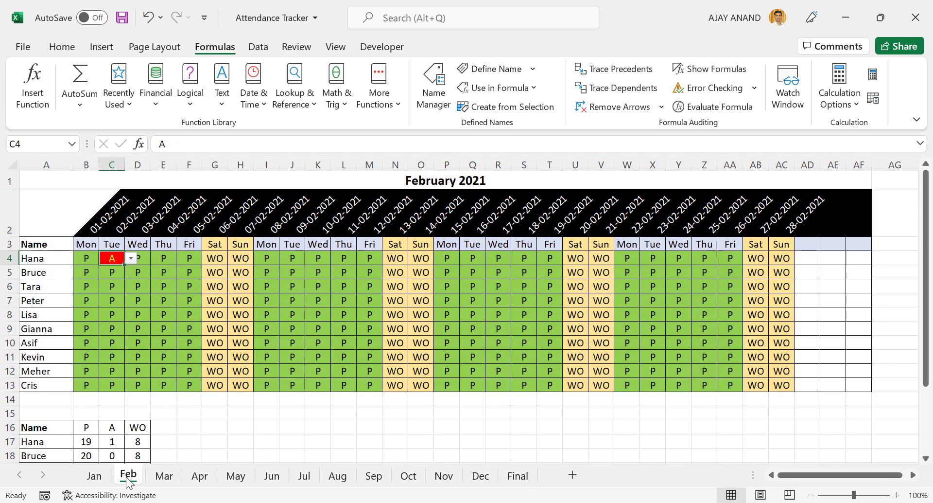
left_click(164, 477)
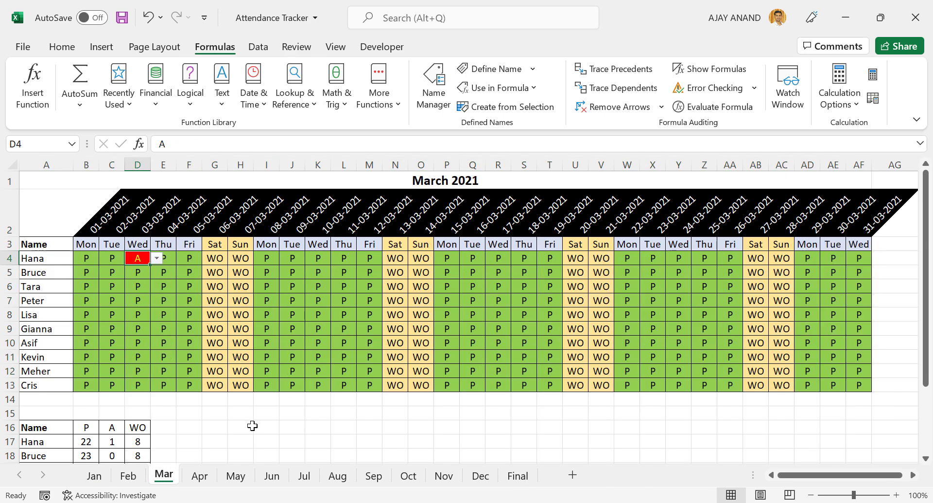
left_click(517, 475)
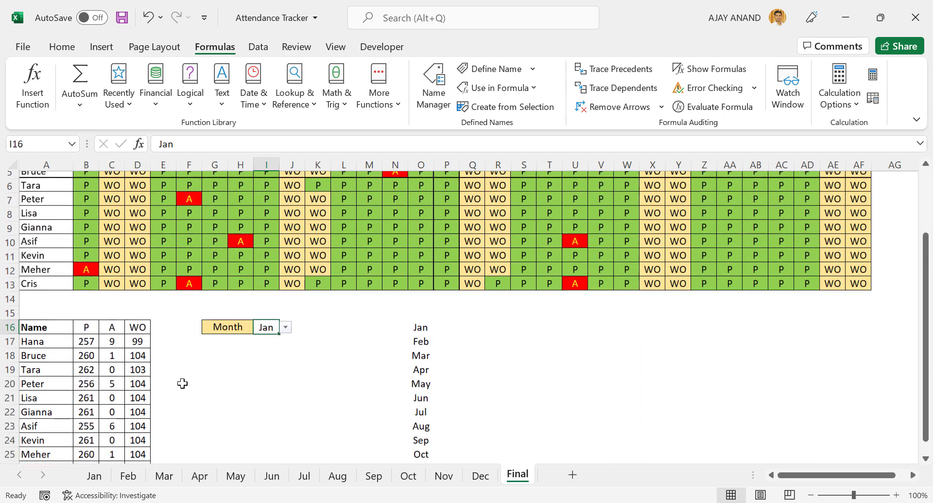
scroll(182, 384, "down", 1)
scroll(136, 356, "up", 2)
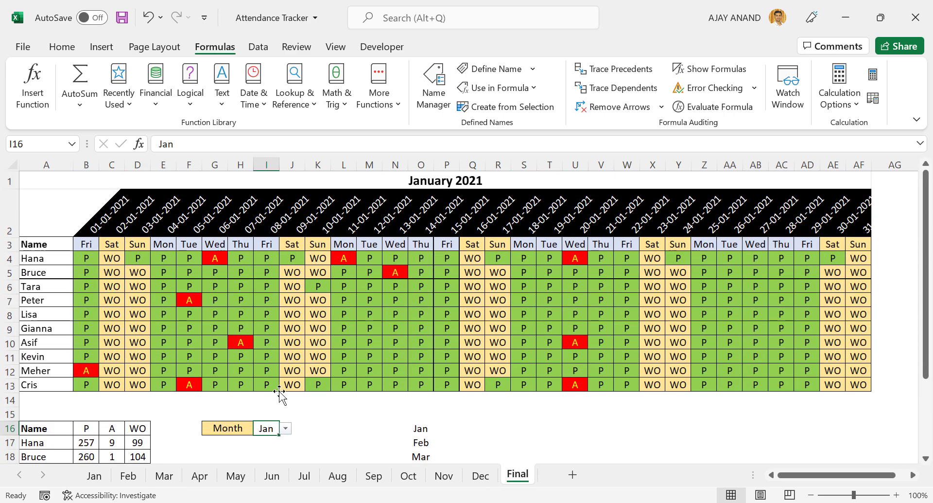
left_click(286, 428)
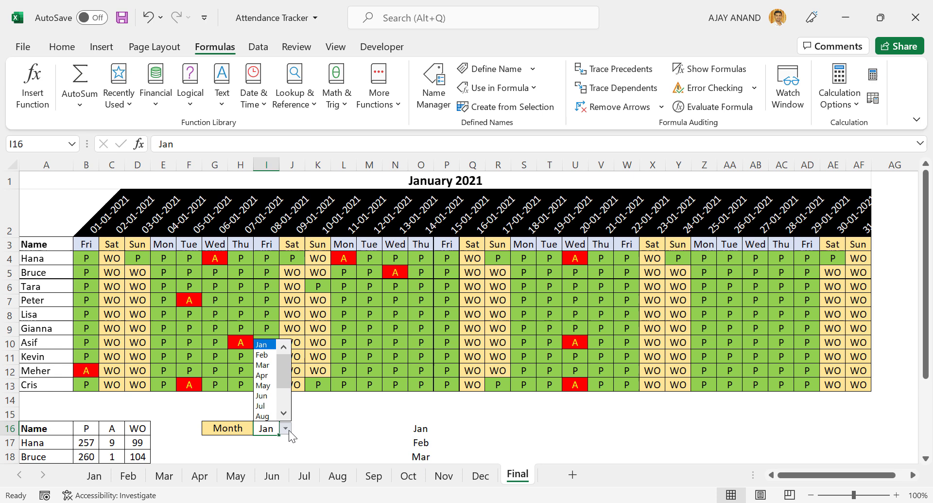
left_click(272, 388)
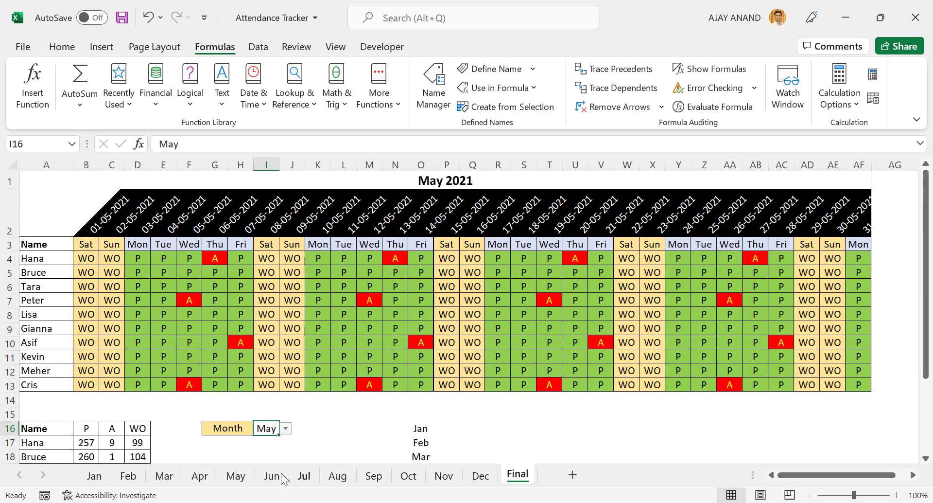